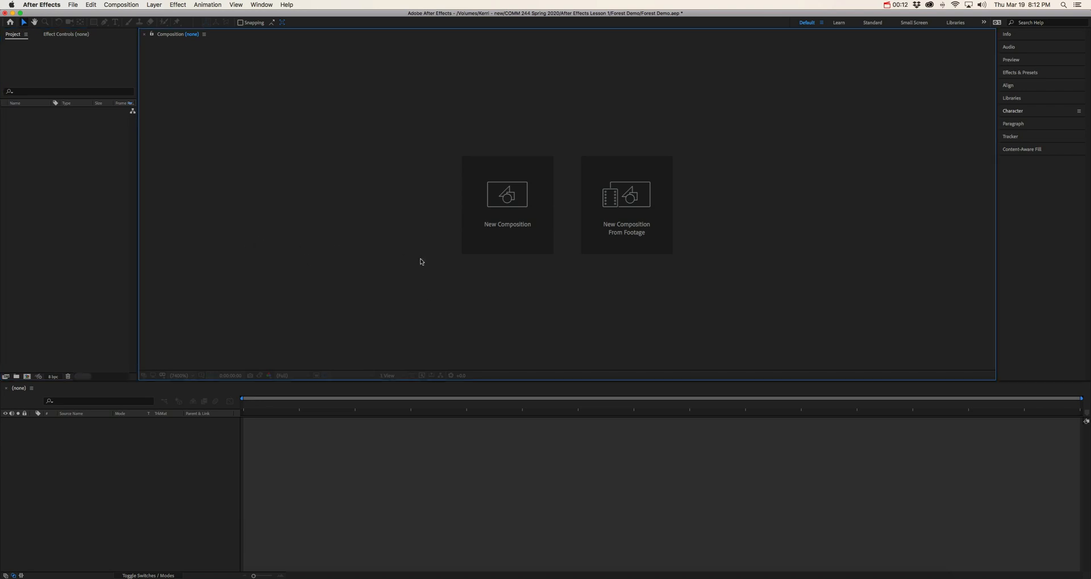
left_click(176, 474)
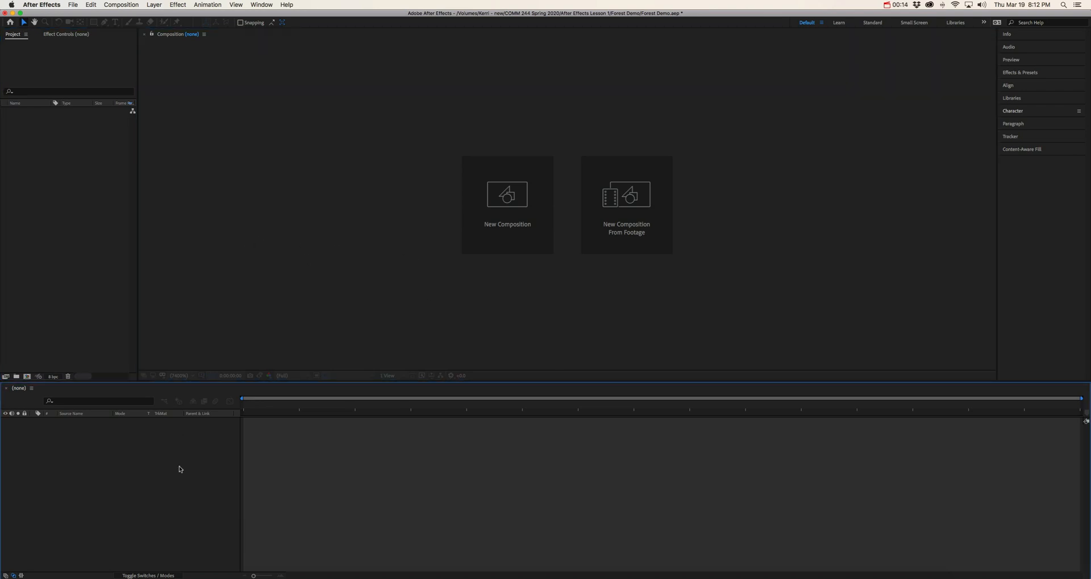
left_click(840, 238)
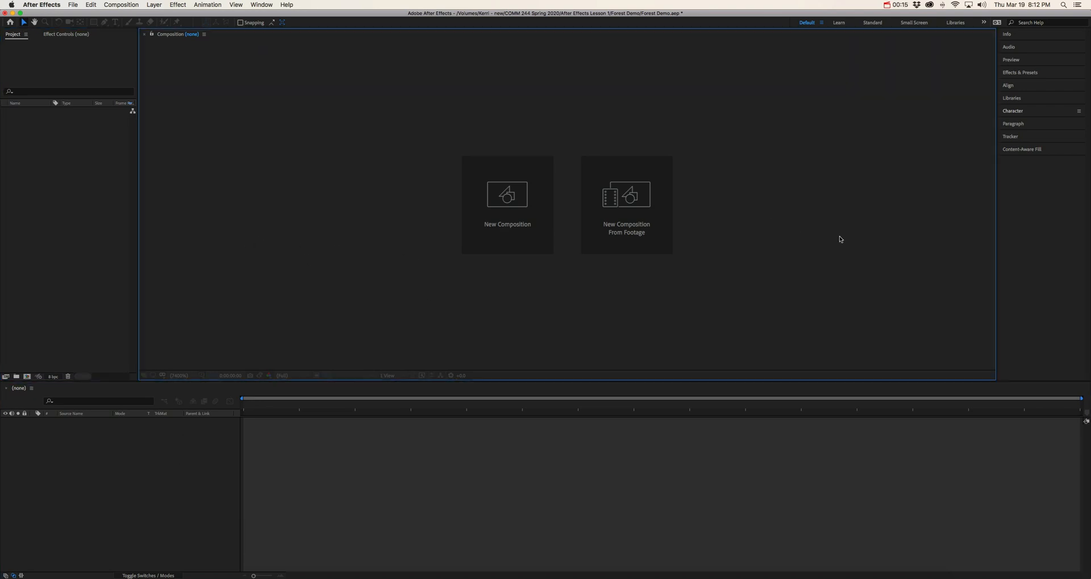
left_click(40, 184)
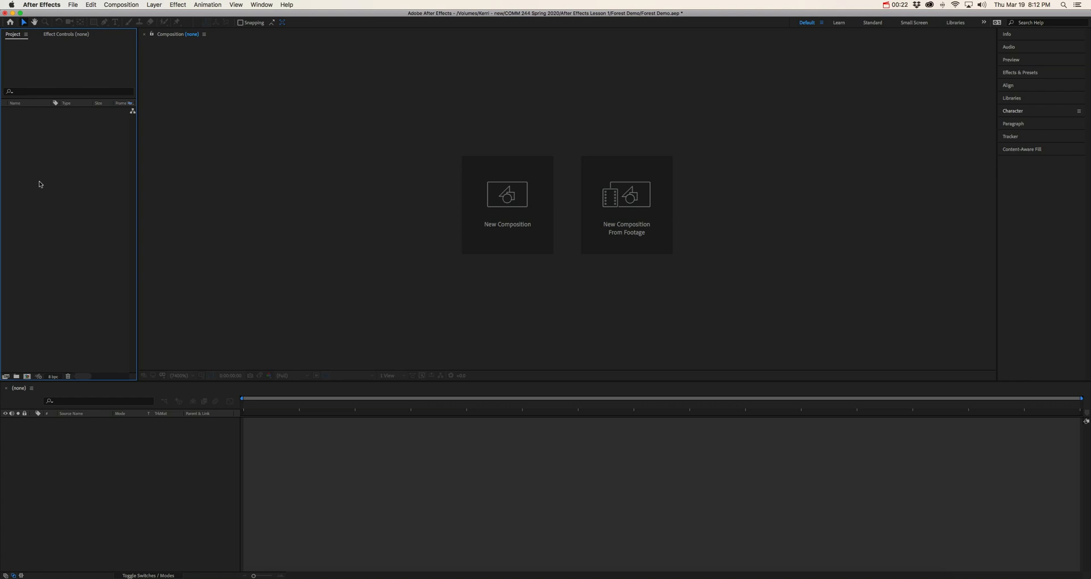
left_click(304, 184)
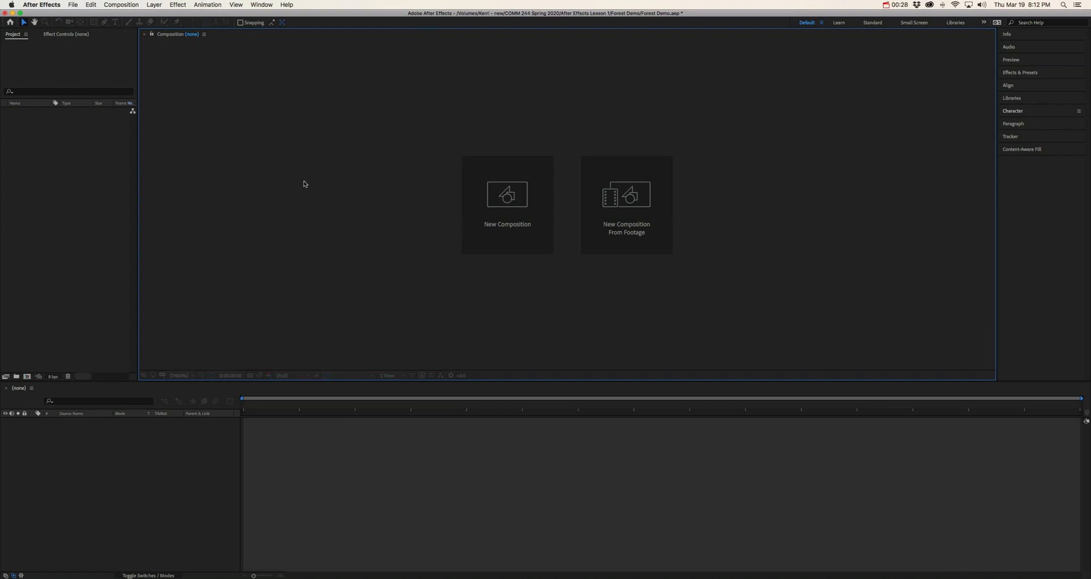
left_click(48, 182)
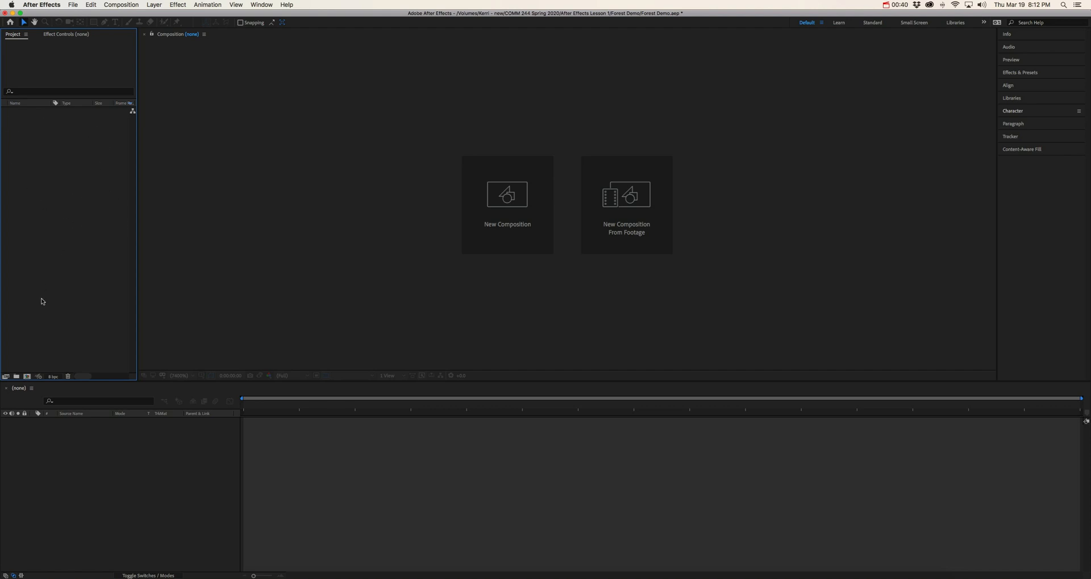
left_click(72, 4)
mouse_move(111, 114)
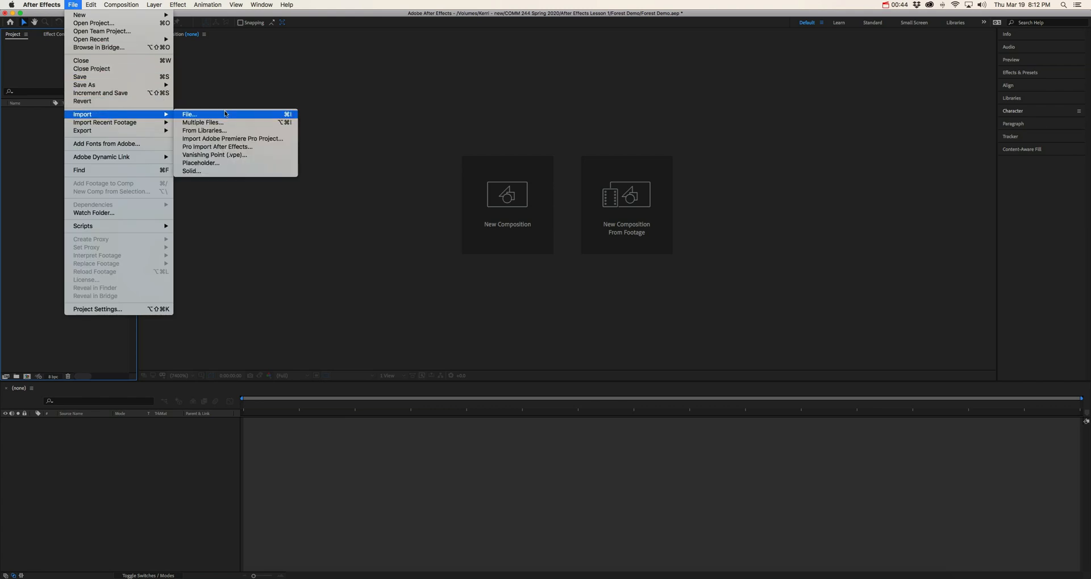
left_click(36, 153)
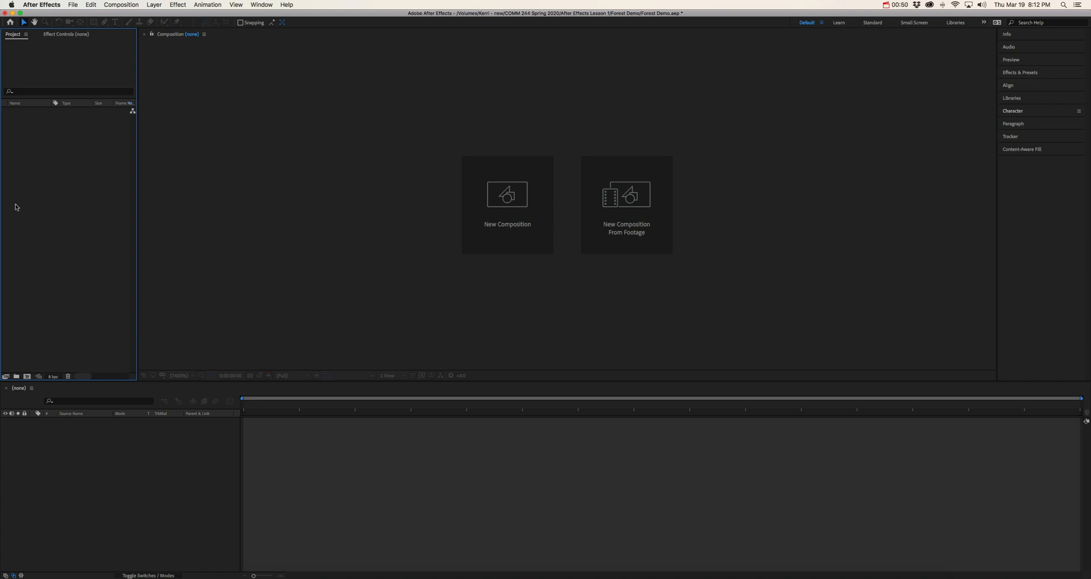
- Import Summer_Forest.mp4, bensound-summer.mp3 and APEAK_Logo.psd from the Forest Demo folder as footage
double_click(71, 149)
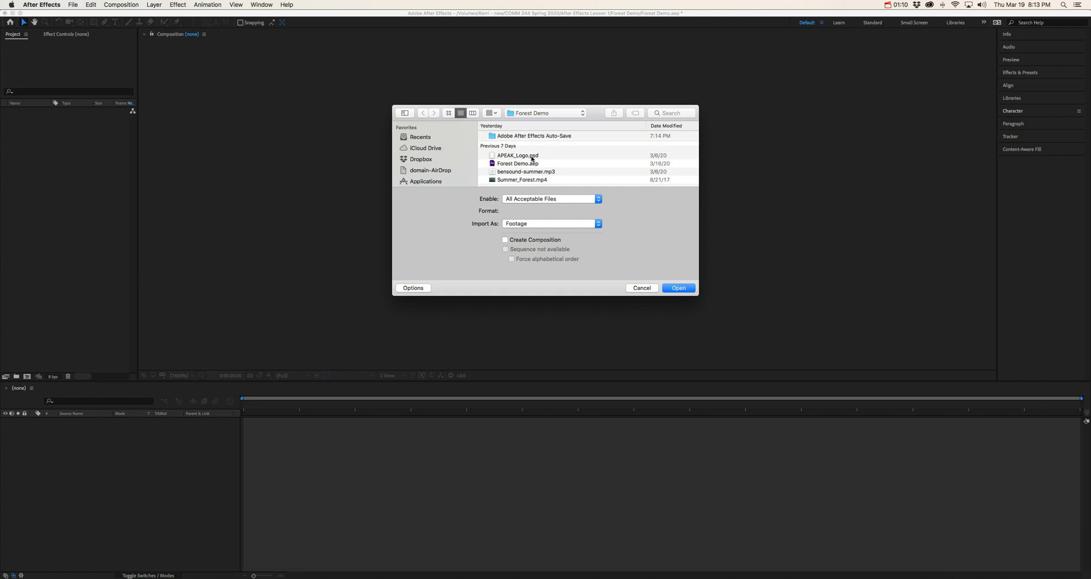
left_click(531, 181)
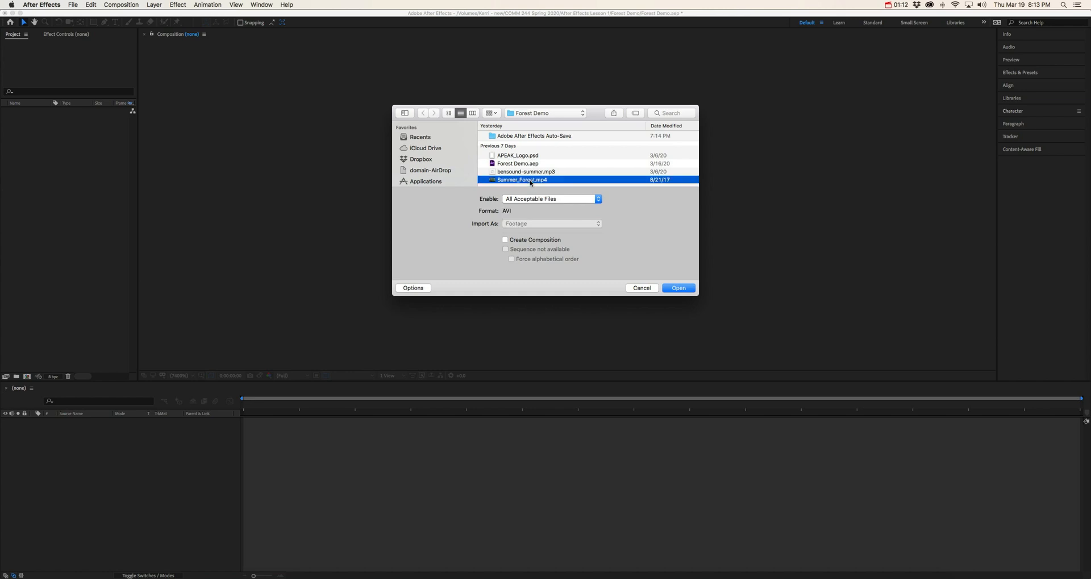
left_click(530, 171, "shift")
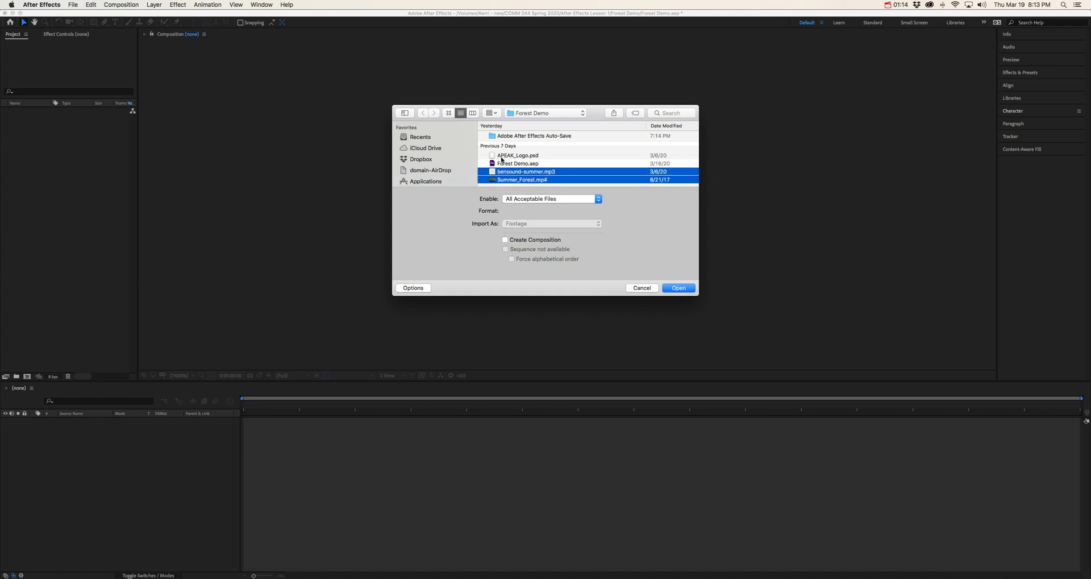
left_click(500, 156, "super")
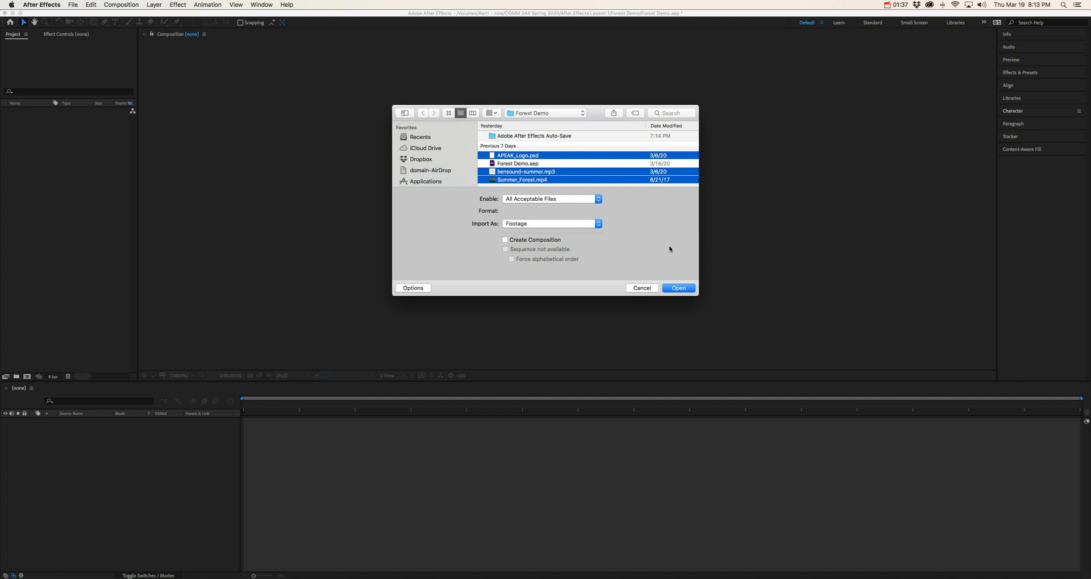
left_click(673, 292)
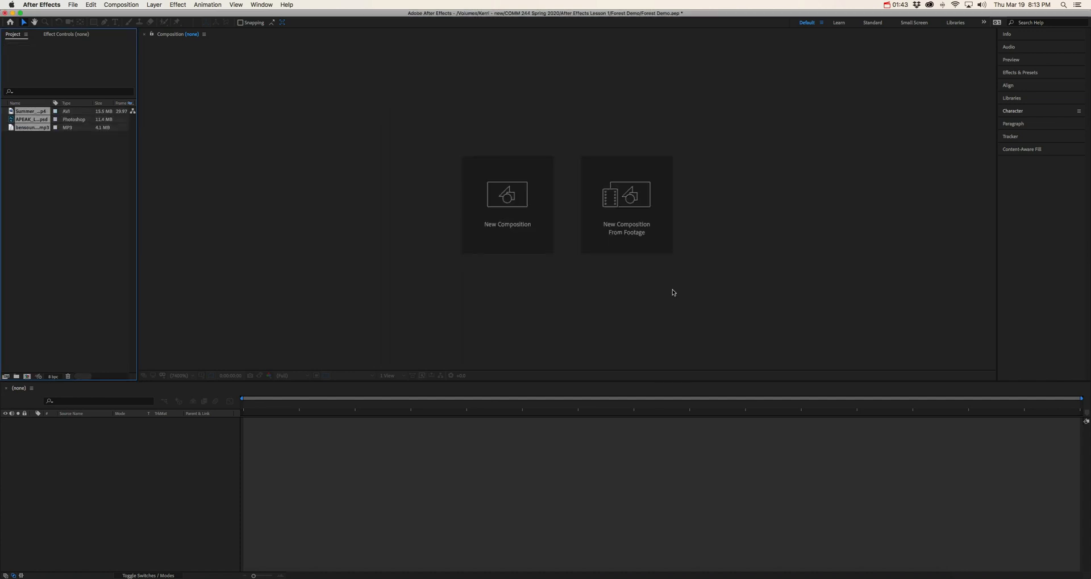
- Inspect the file details of the imported APEAK_Logo.psd and Summer_Forest.mp4 in the project
left_click(64, 218)
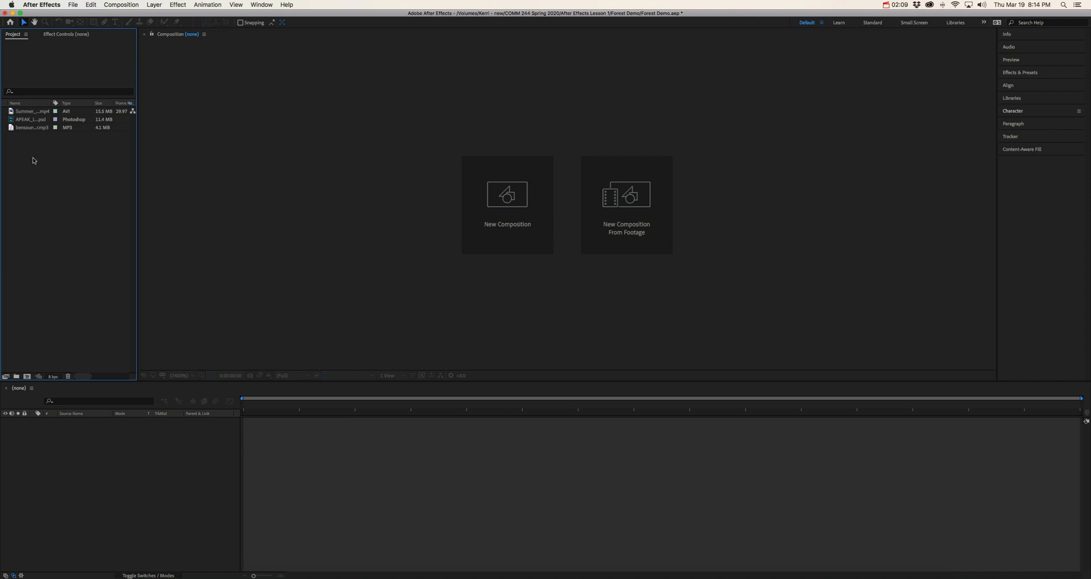
left_click(32, 119)
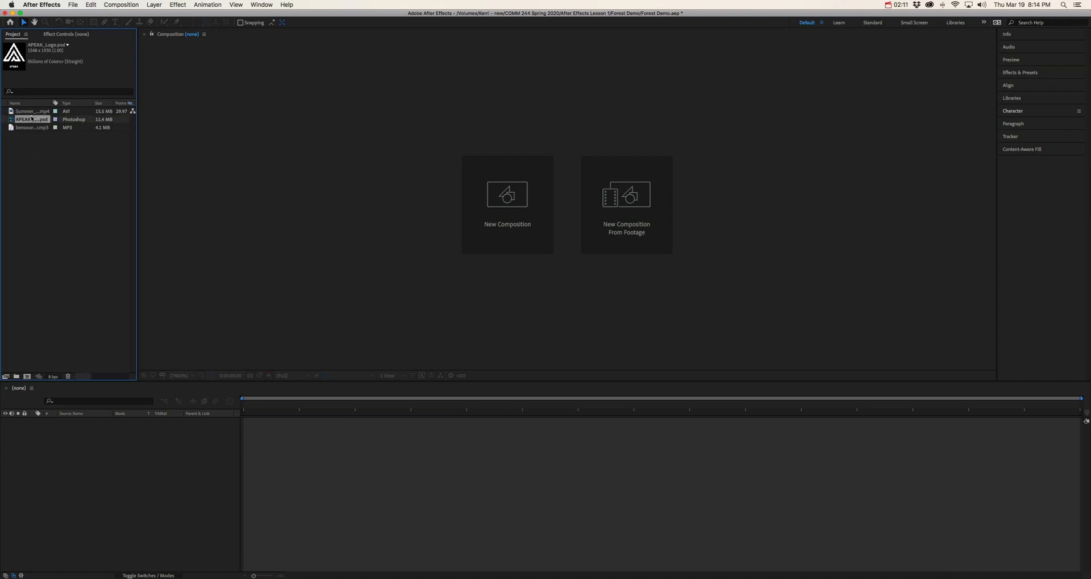
left_click(29, 112)
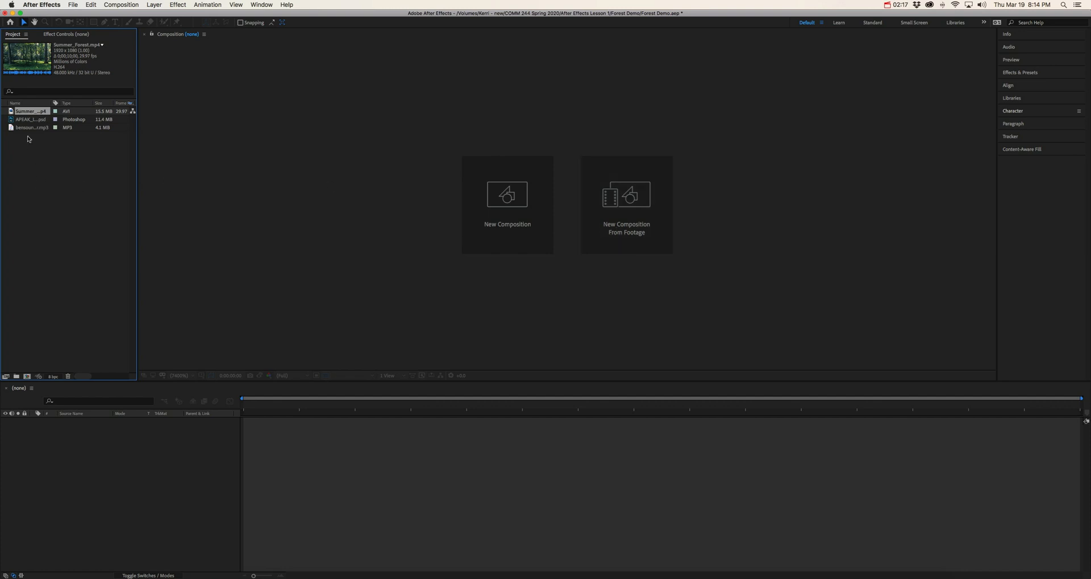
left_click(29, 160)
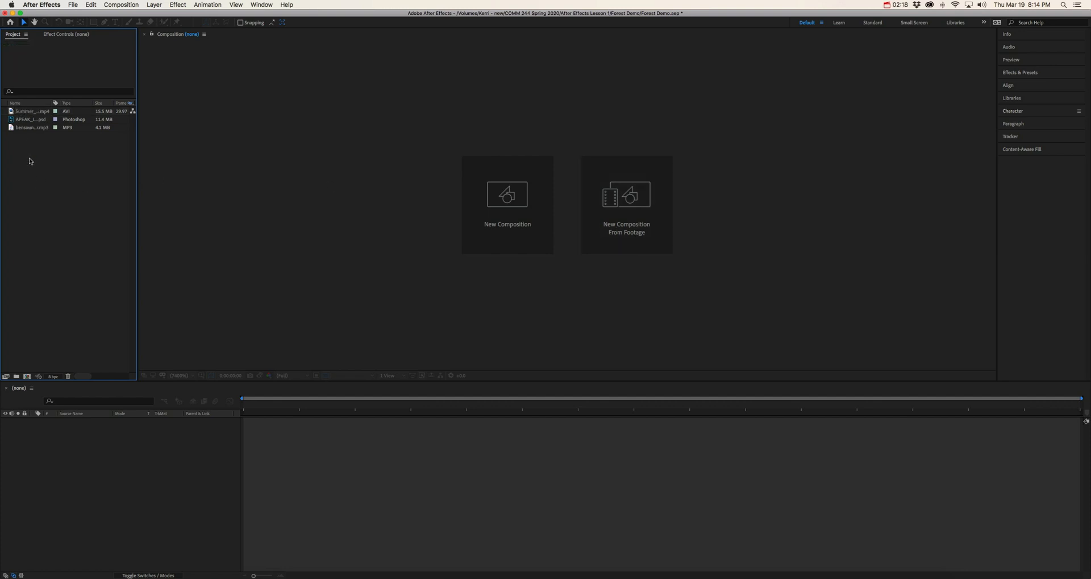
left_click(26, 116)
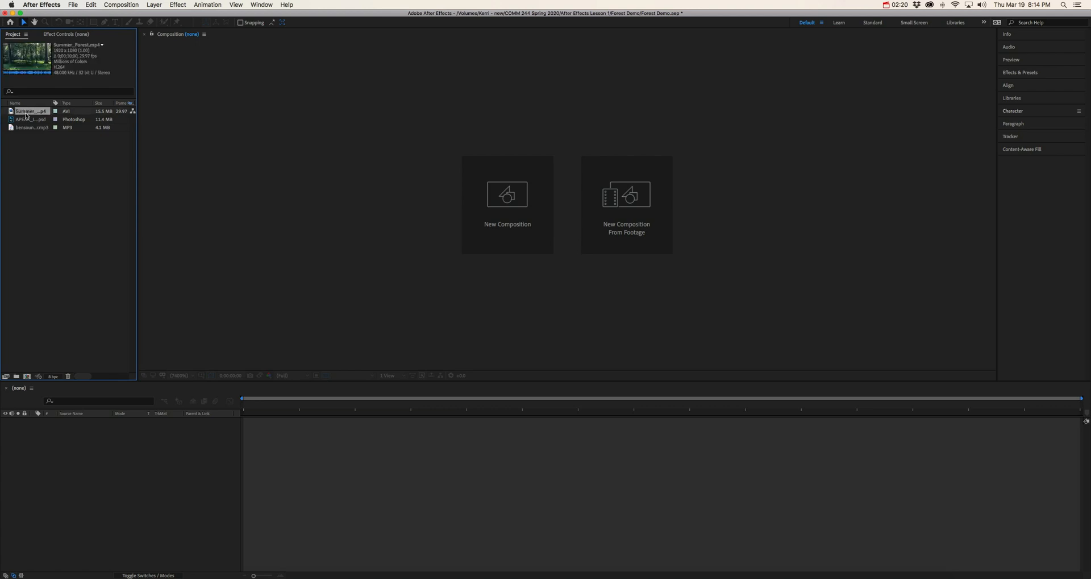
double_click(71, 182)
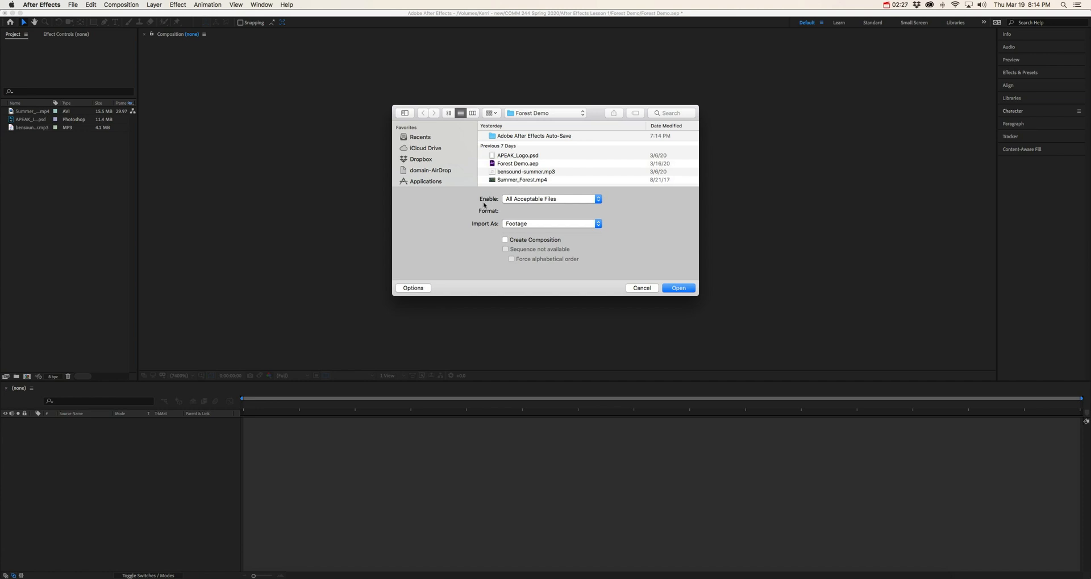
left_click(631, 289)
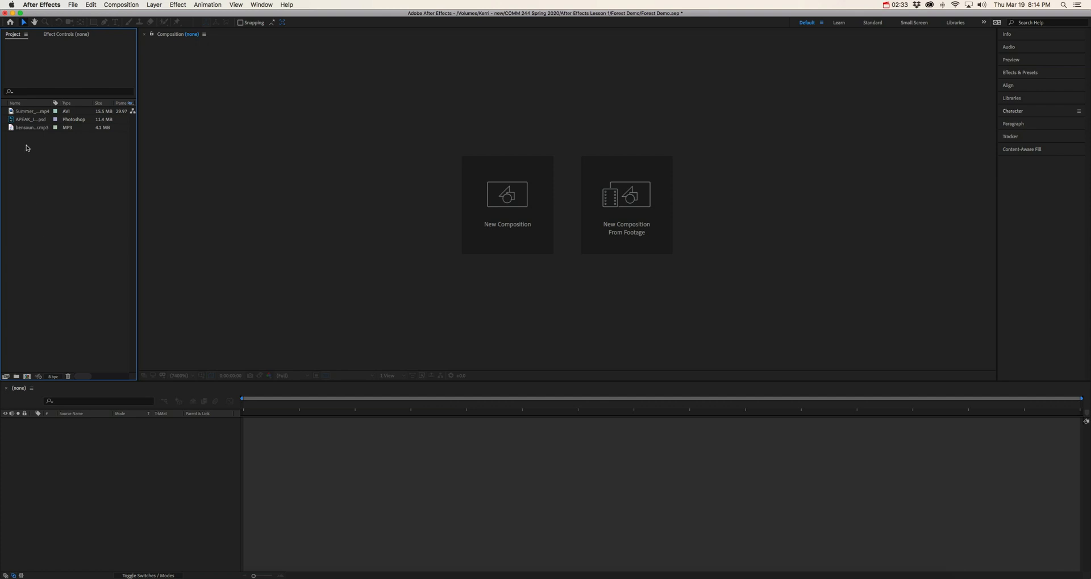
- Create a new composition from the Summer_Forest.mp4 footage so it matches the clip's settings
left_click(24, 113)
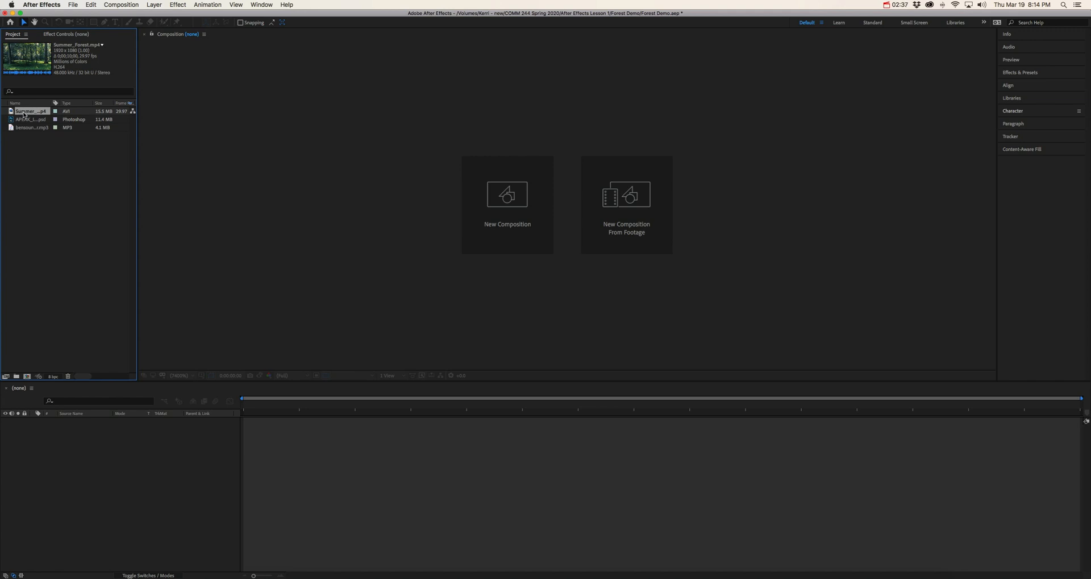
right_click(24, 114)
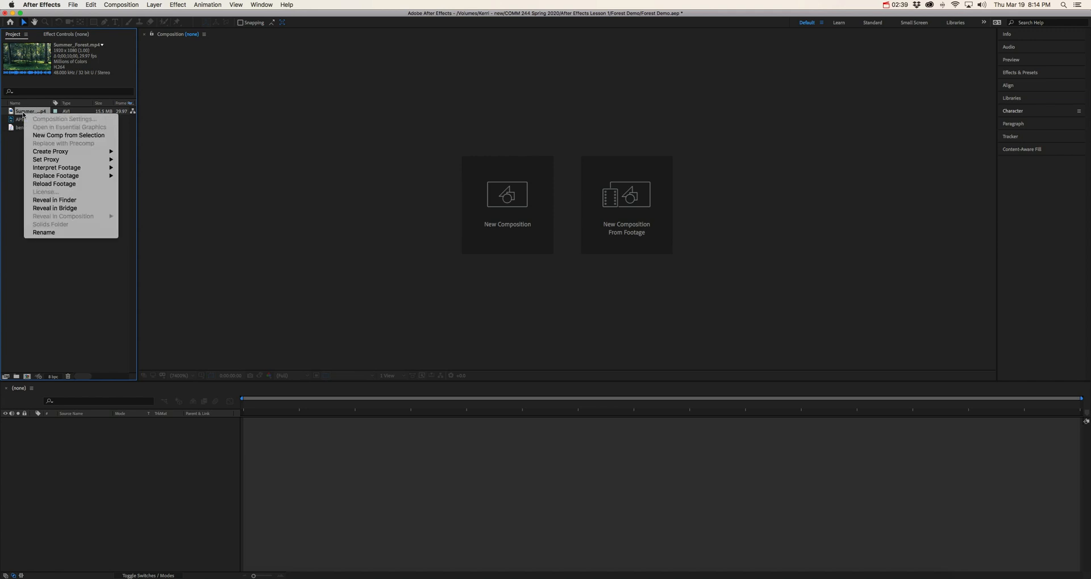
left_click(15, 152)
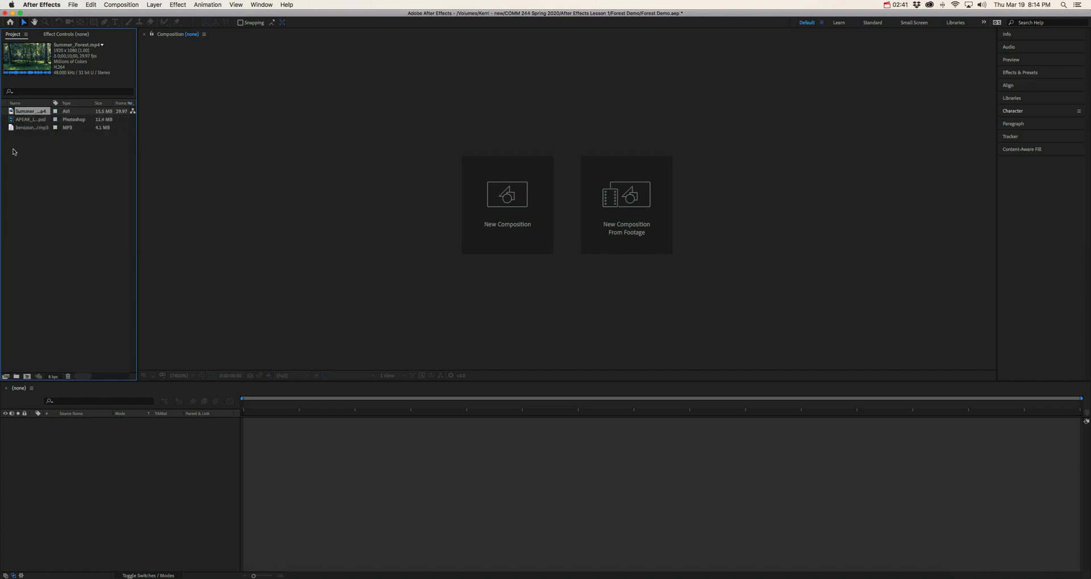
left_click_drag(20, 114, 27, 378)
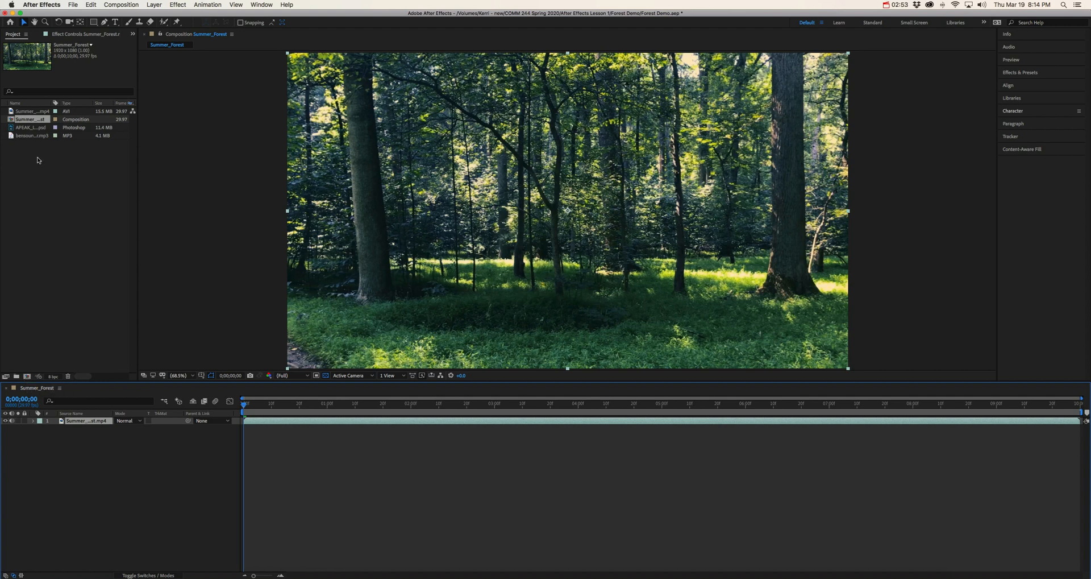
- Rename the Summer_Forest composition to "Forest Demo NFX"
left_click(38, 158)
left_click(26, 120)
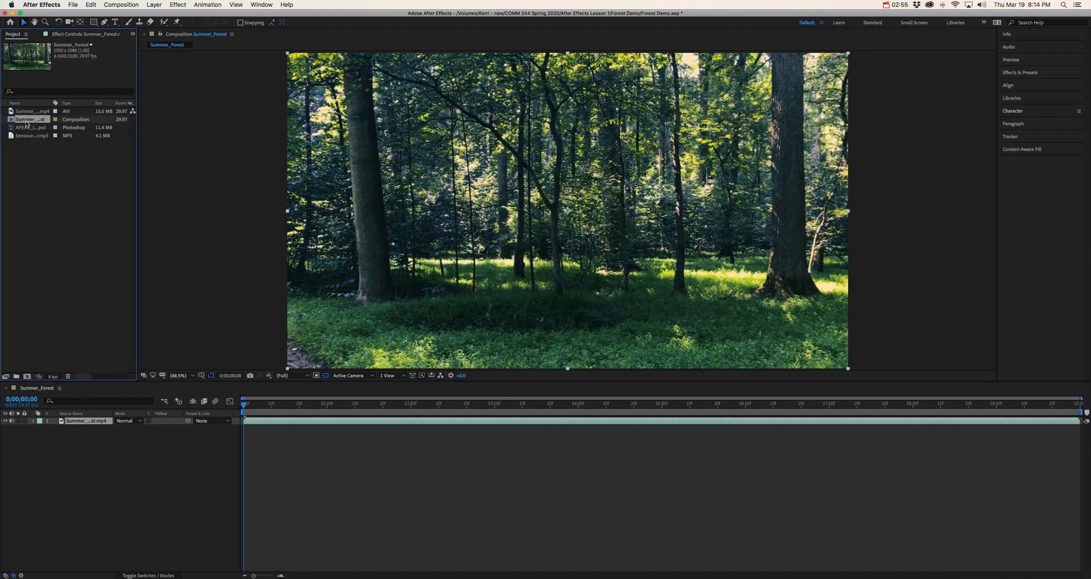
right_click(35, 120)
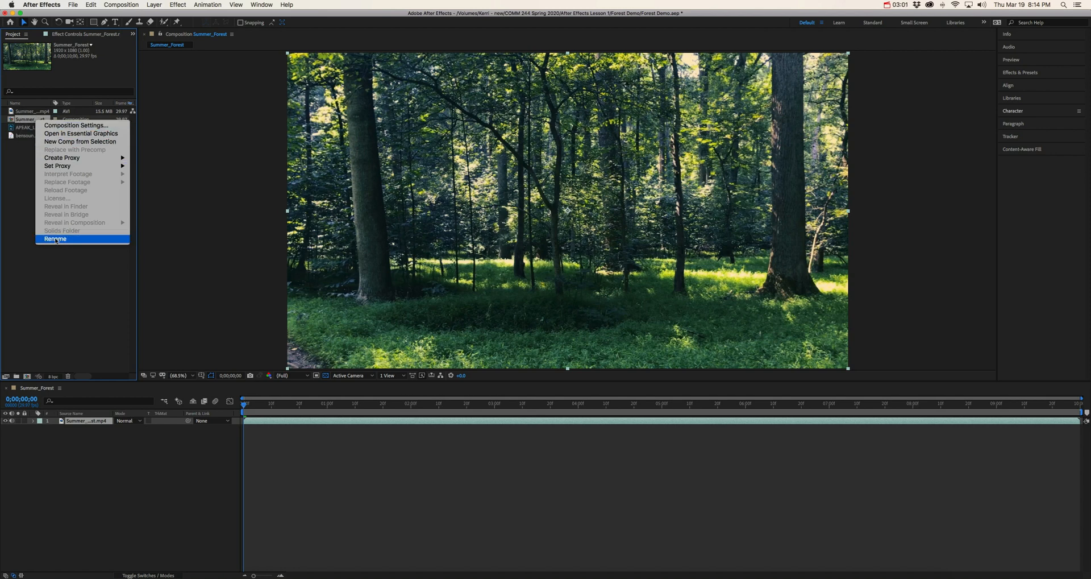
left_click(45, 239)
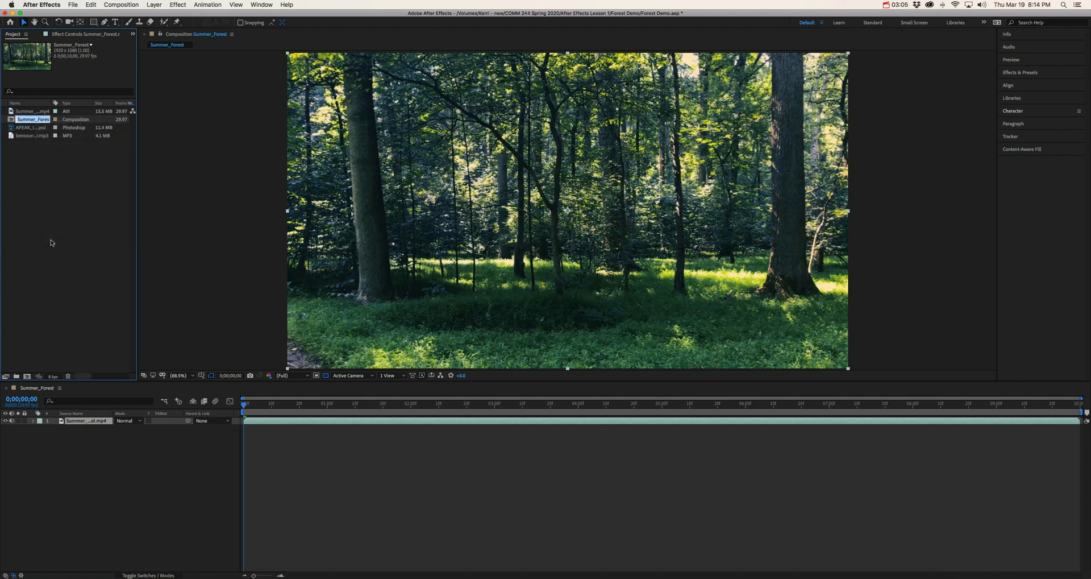
type("F")
type("o")
type("rest Demo")
type(" NFX")
key("Return")
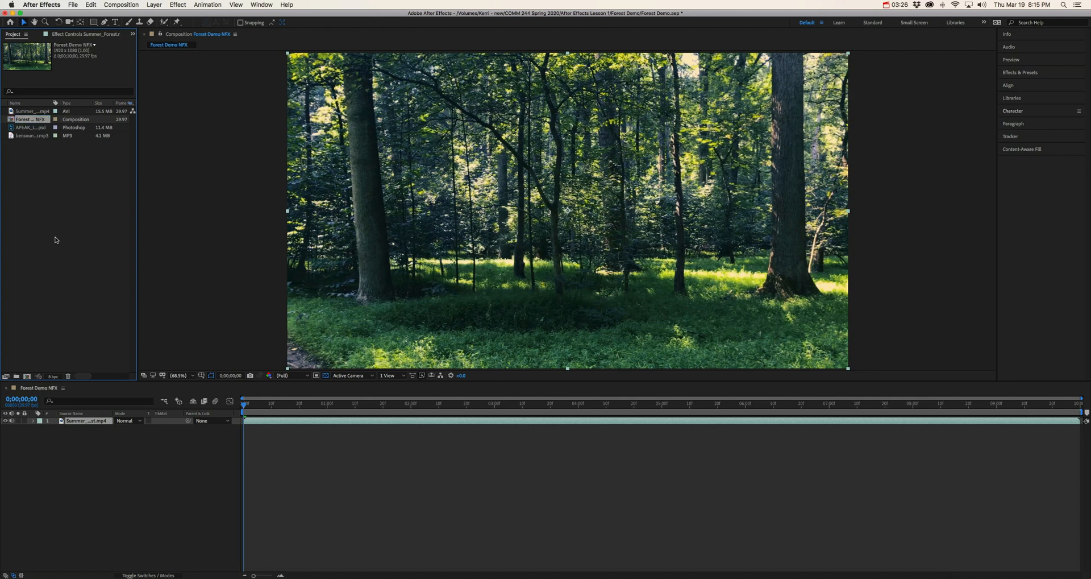
- Examine the footage layer in the timeline and the details of the composition and the source clip, including frame size, duration and frame rate
left_click(36, 202)
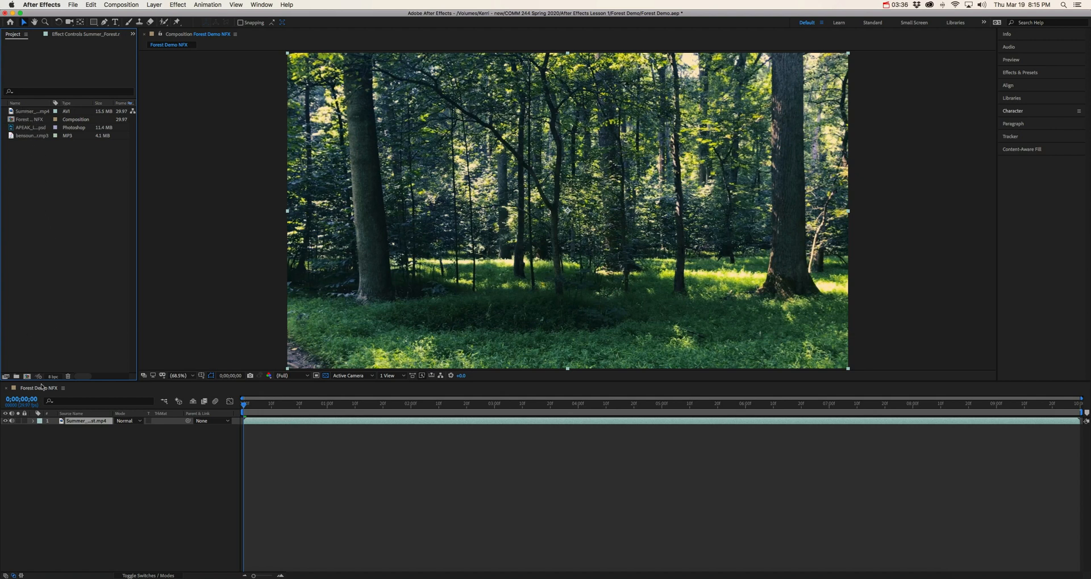
left_click(100, 437)
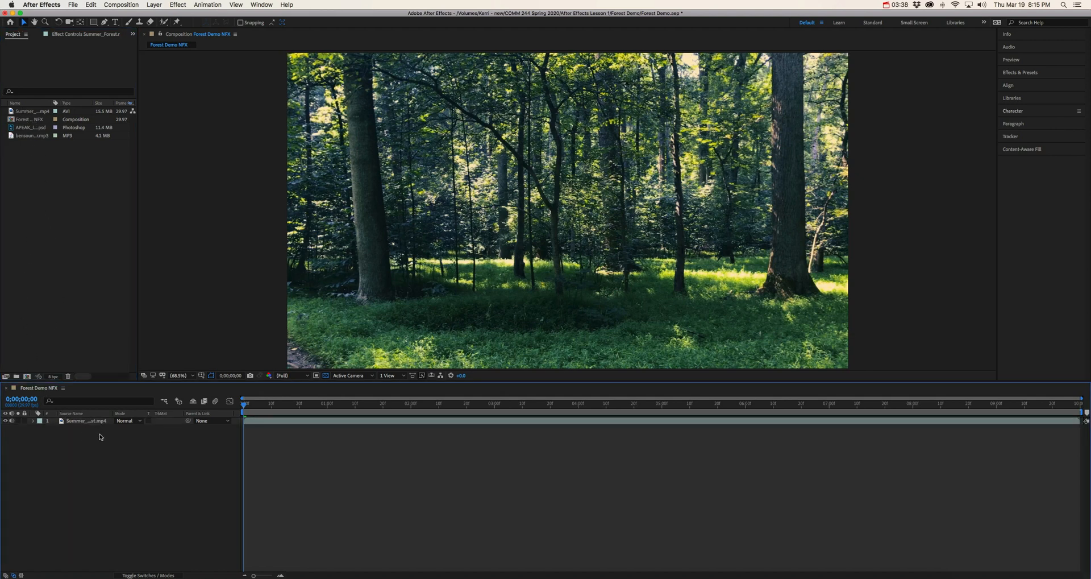
left_click(86, 422)
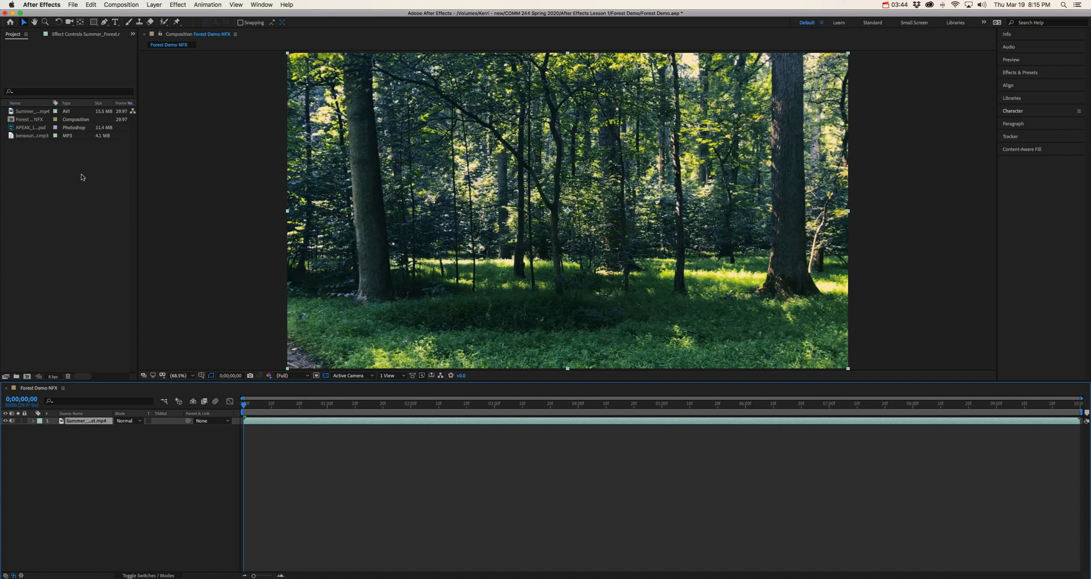
left_click(31, 120)
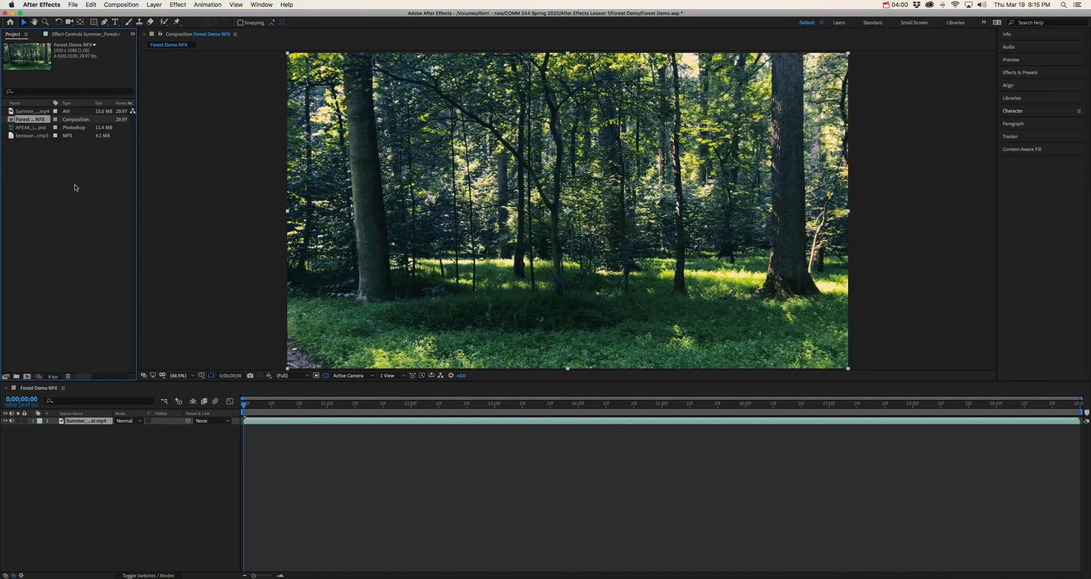
left_click(32, 111)
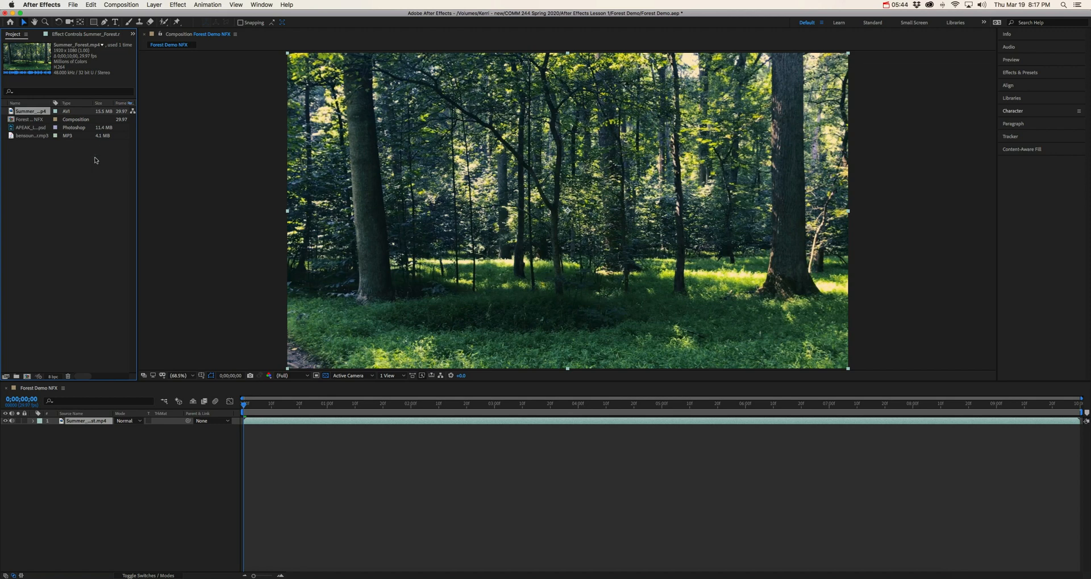
left_click(90, 183)
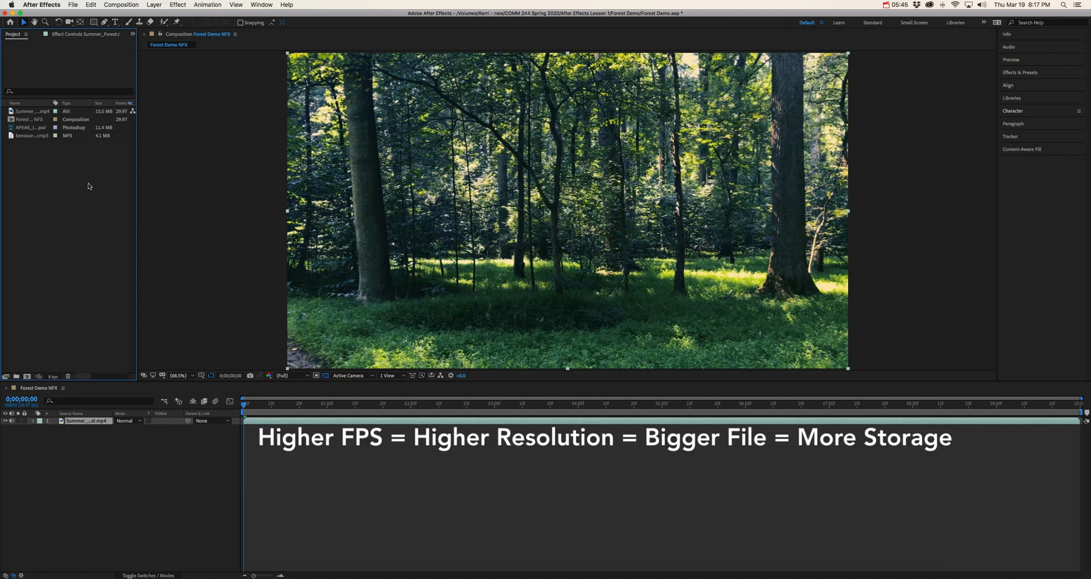
left_click(36, 111)
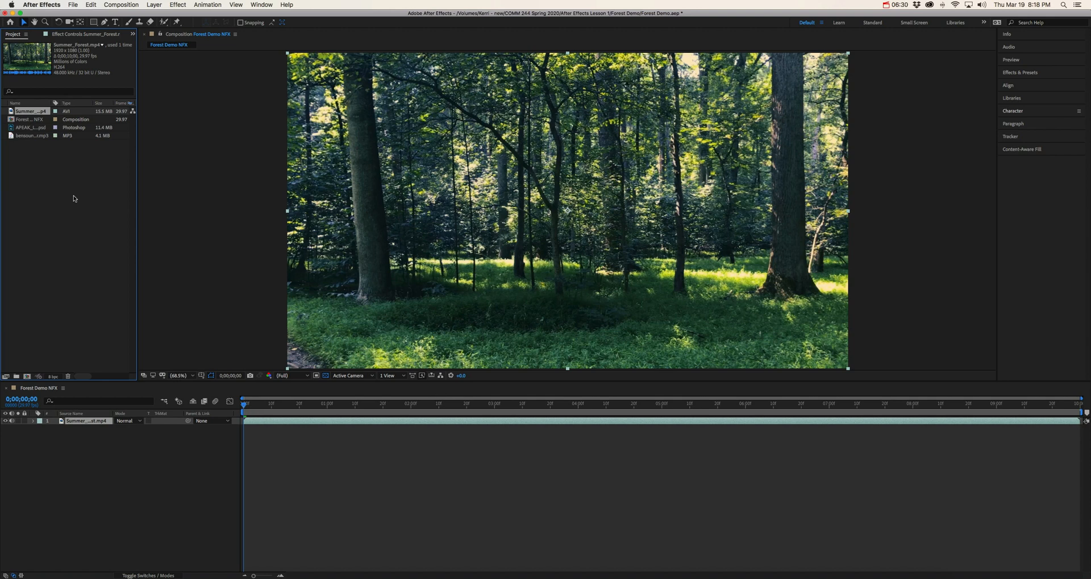
left_click(38, 194)
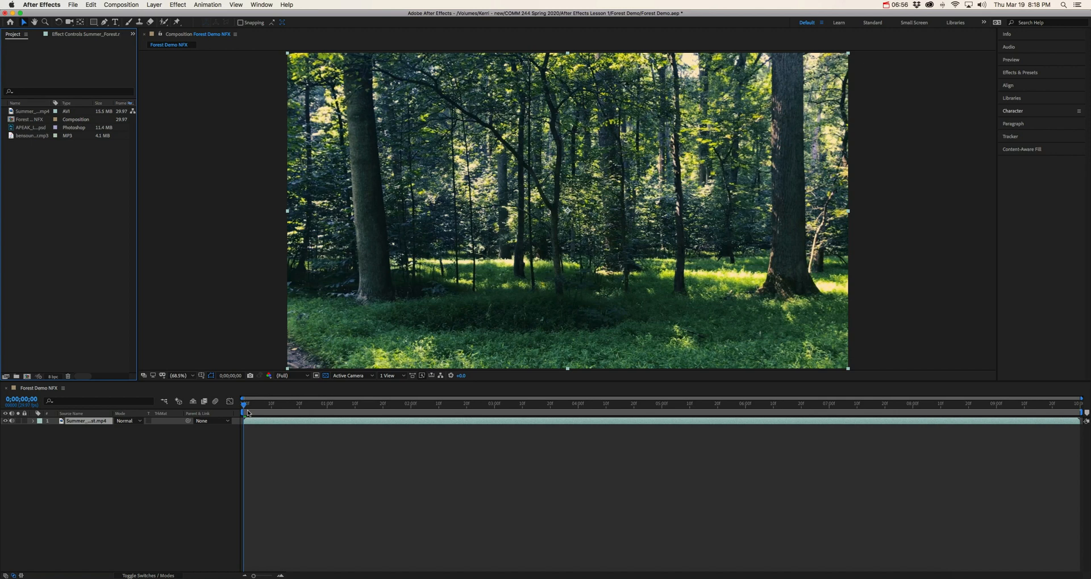
- Step the current time through the forest clip at each one-second mark from about 1 to 6 seconds
left_click(328, 404)
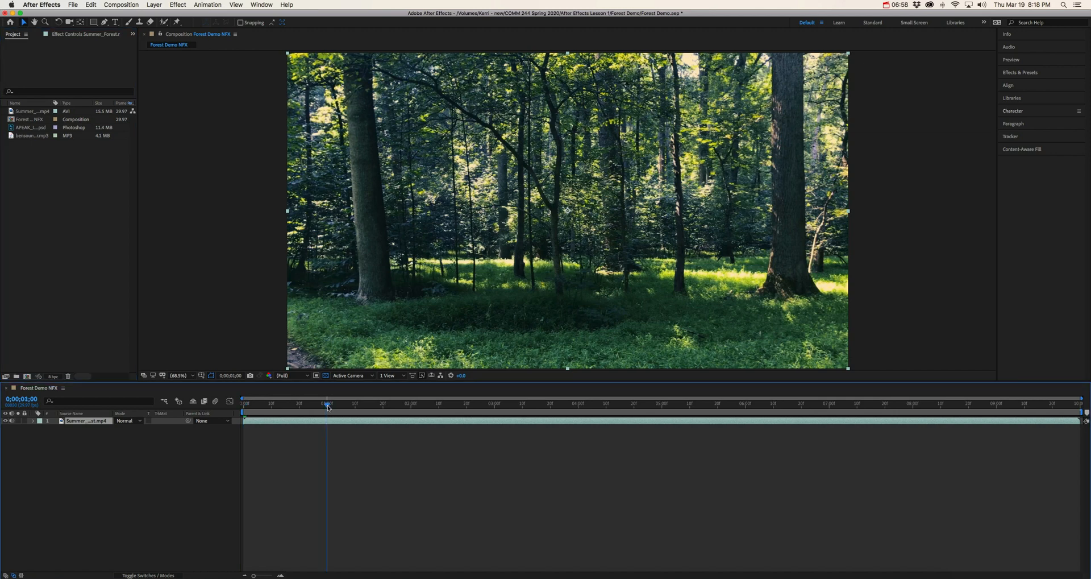
left_click(411, 404)
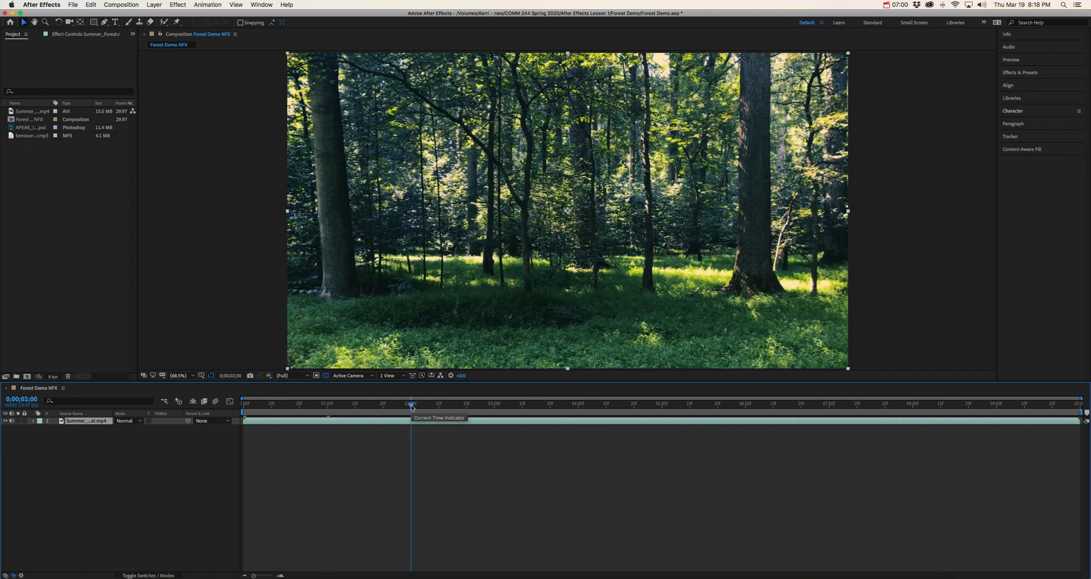
left_click(495, 404)
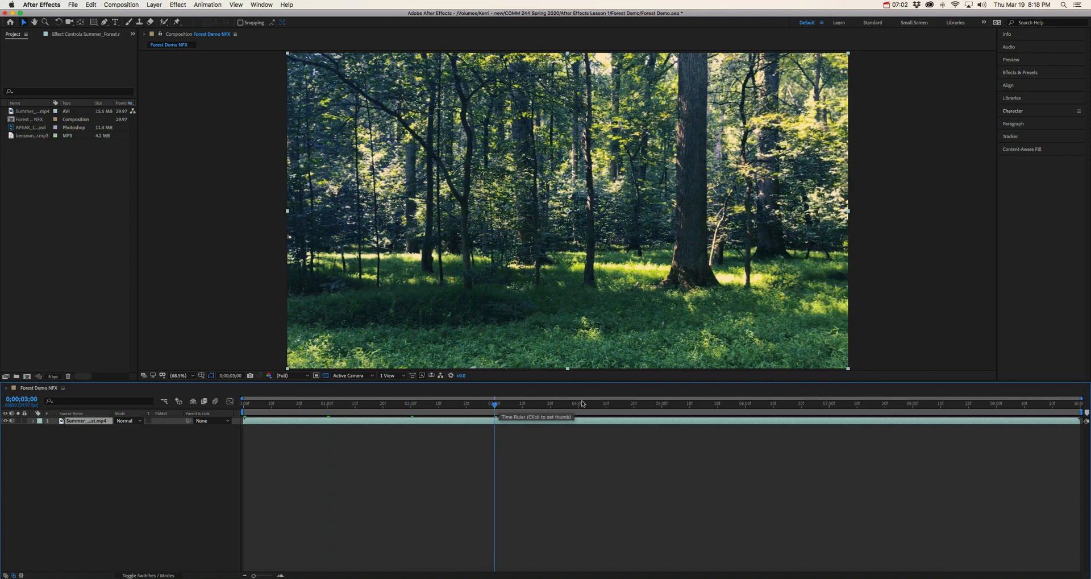
left_click(579, 404)
left_click(664, 404)
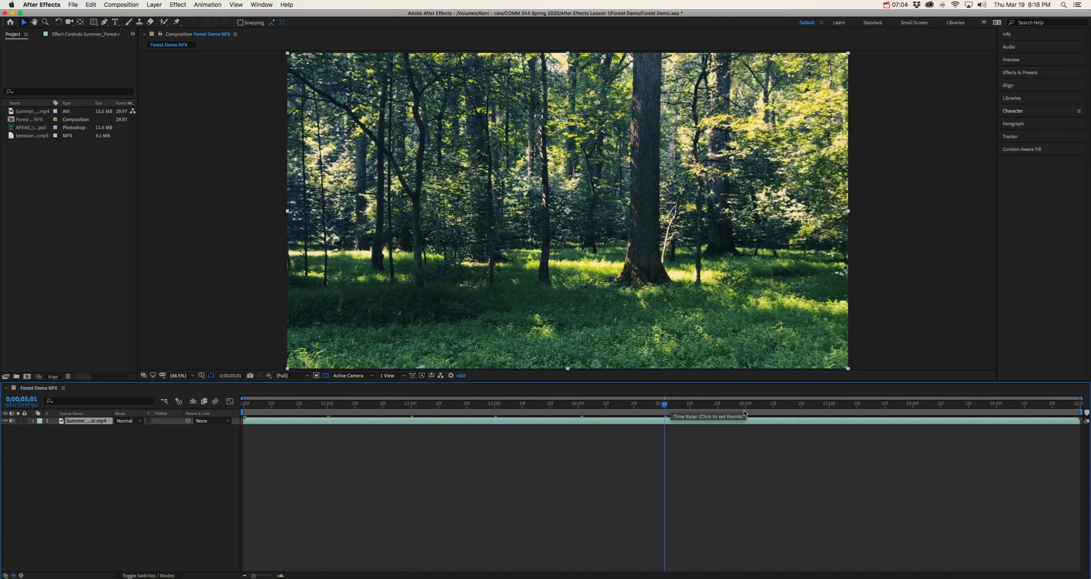
left_click(745, 404)
- Review the clip again from 1 second to 0;00;07;09 and scrub the current time back to 0;00;01;20
left_click(328, 404)
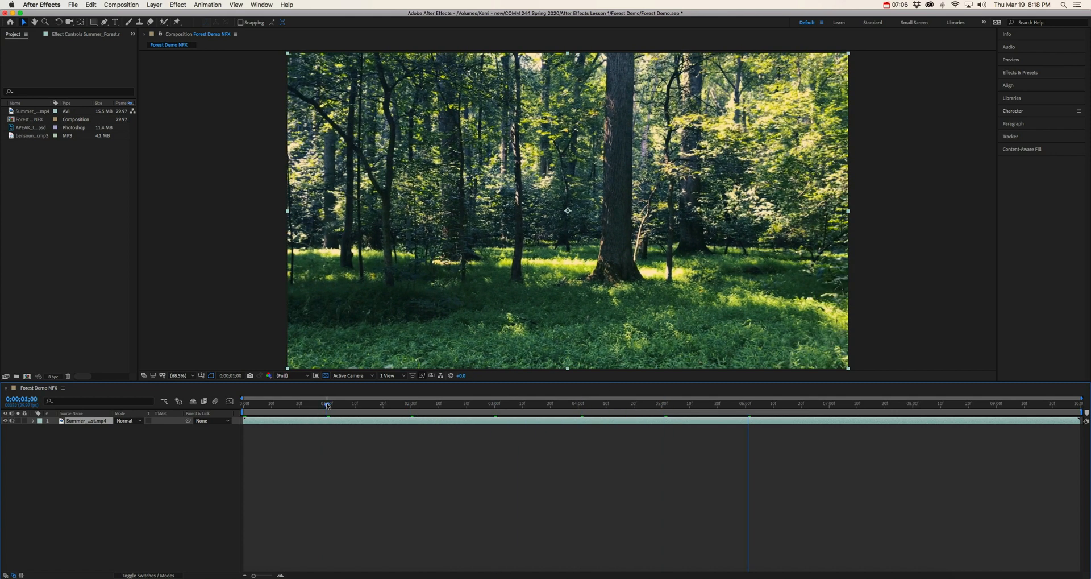
left_click(414, 405)
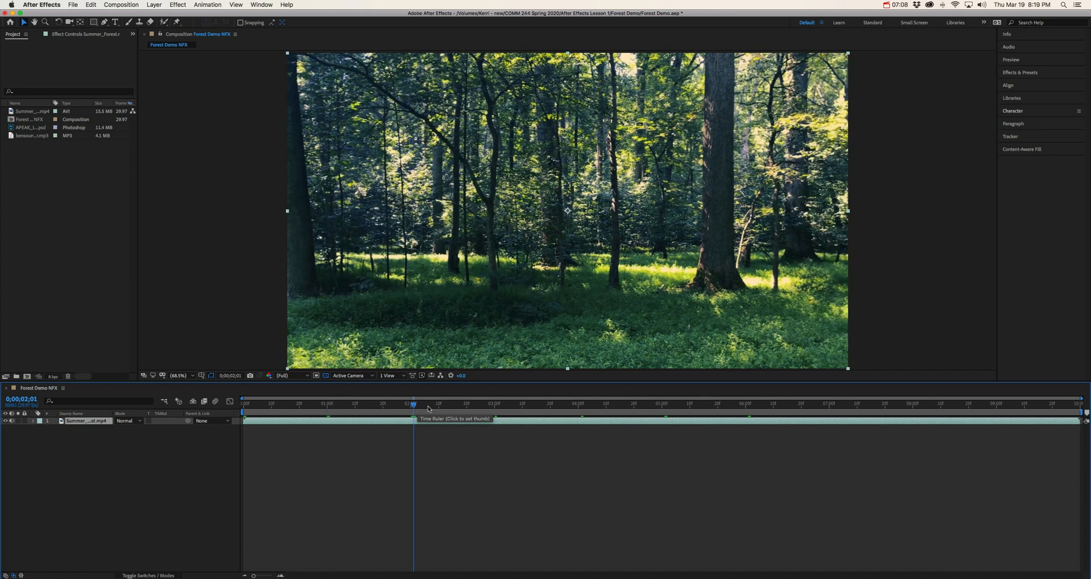
left_click(495, 405)
left_click(581, 405)
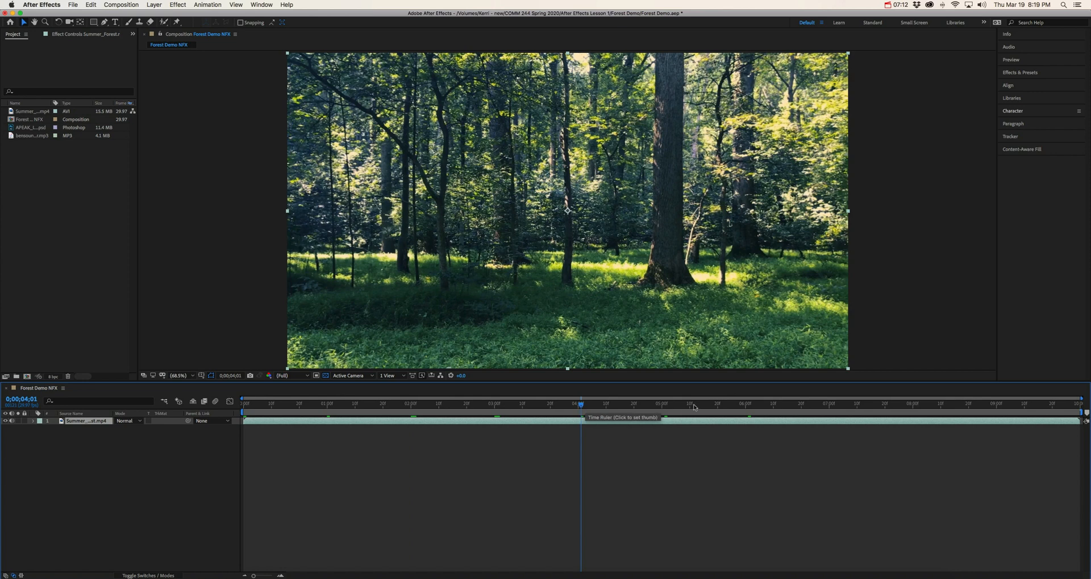
left_click(747, 405)
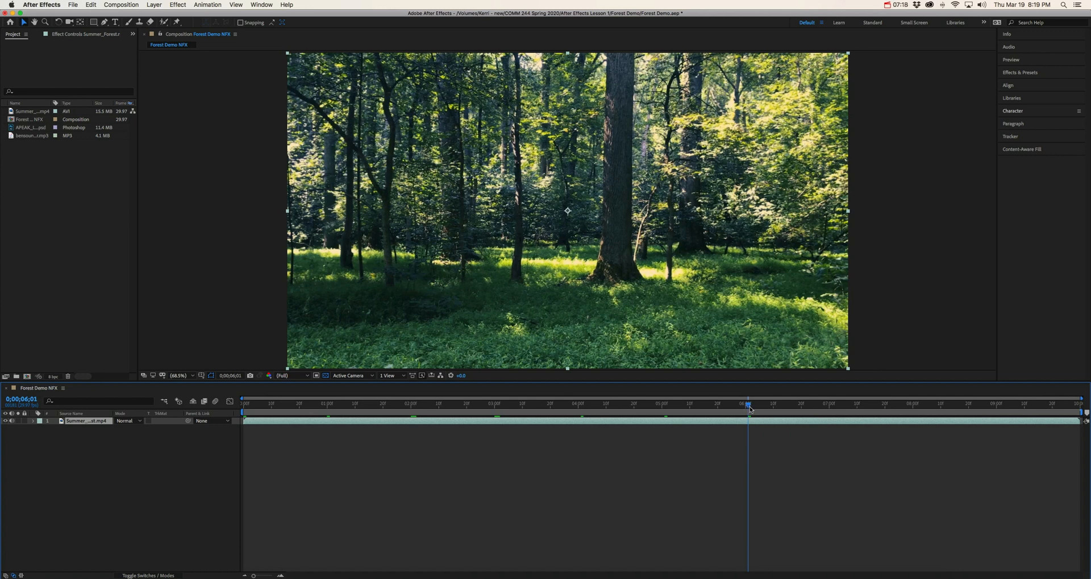
left_click(854, 404)
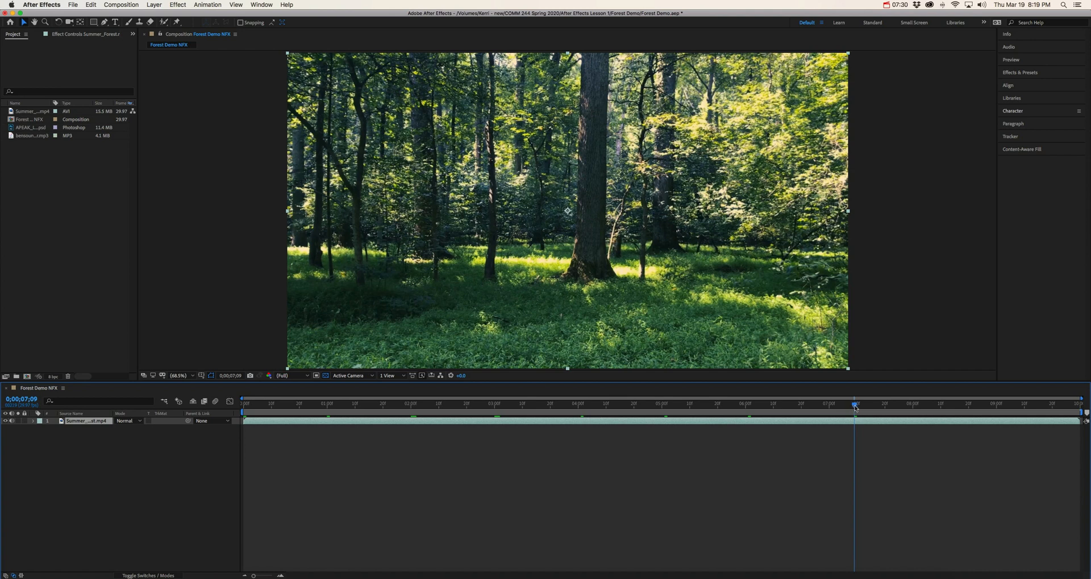
left_click_drag(856, 405, 384, 404)
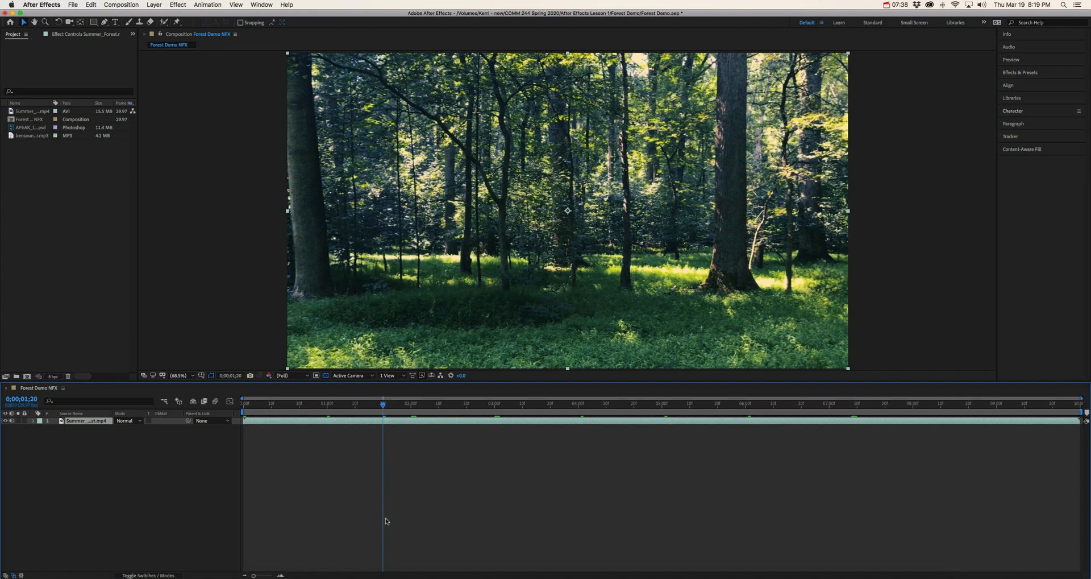
left_click(902, 4)
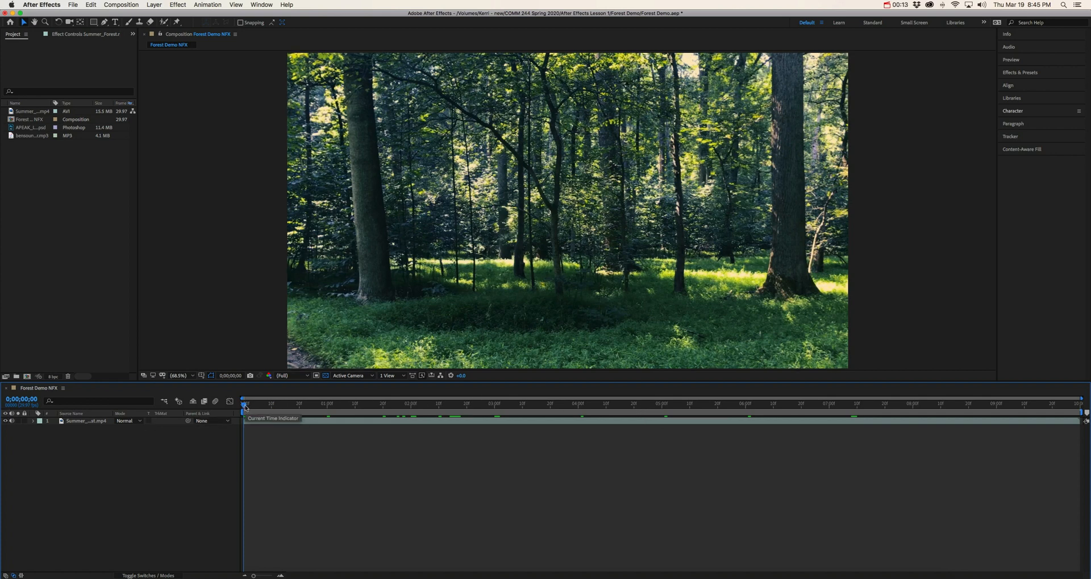
- Set the current time to exactly 0;00;01;00 by entering the timecode 100
mouse_move(245, 405)
left_mouse_down()
mouse_move(341, 407)
mouse_move(244, 407)
left_mouse_up()
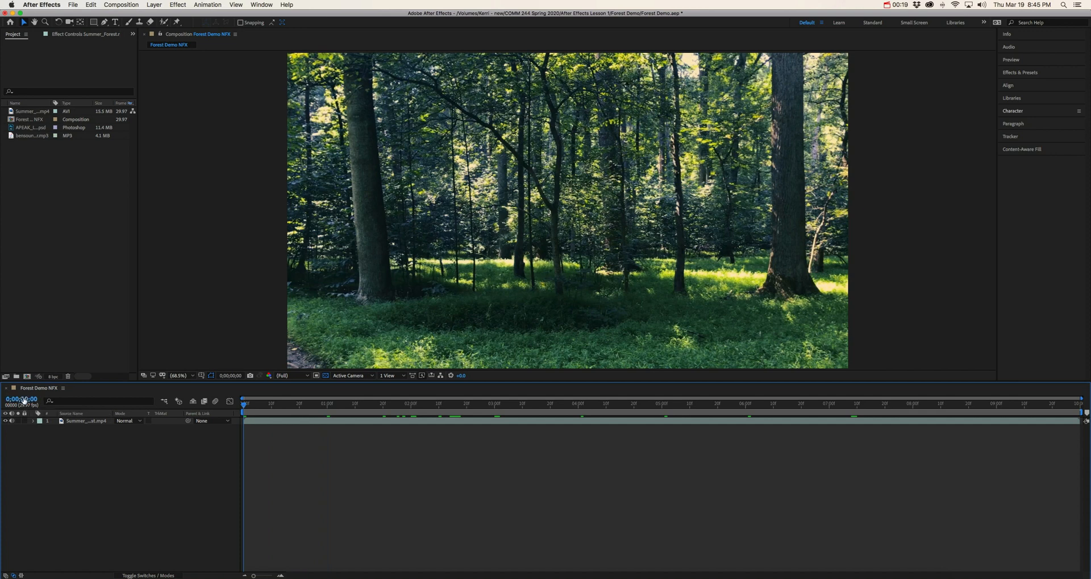
left_click(24, 399)
type("100")
key("Return")
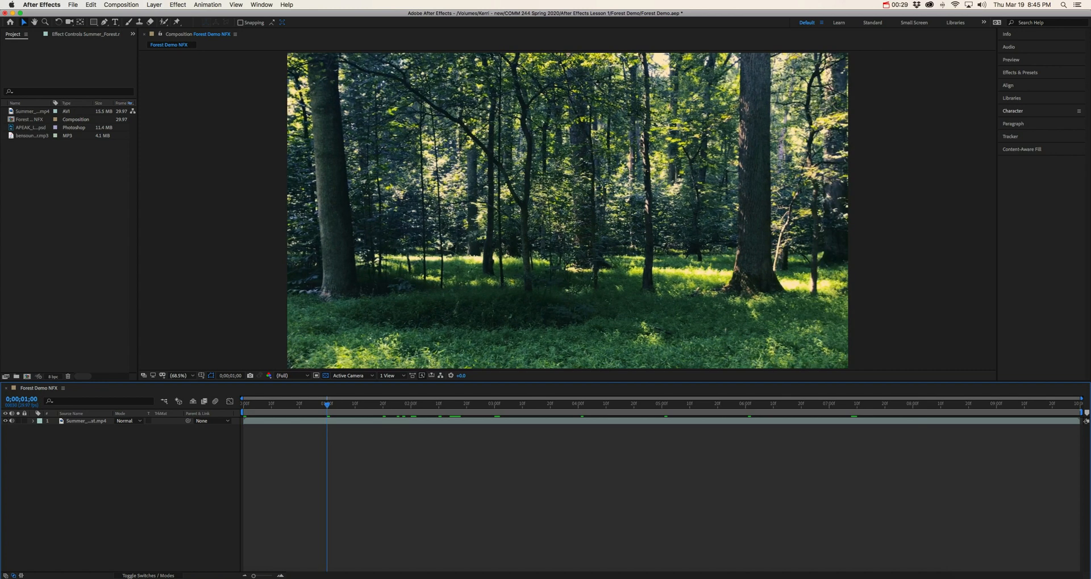
- Advance the current time by two seconds by entering the relative timecode +200
left_click(30, 400)
type("+200")
key("Return")
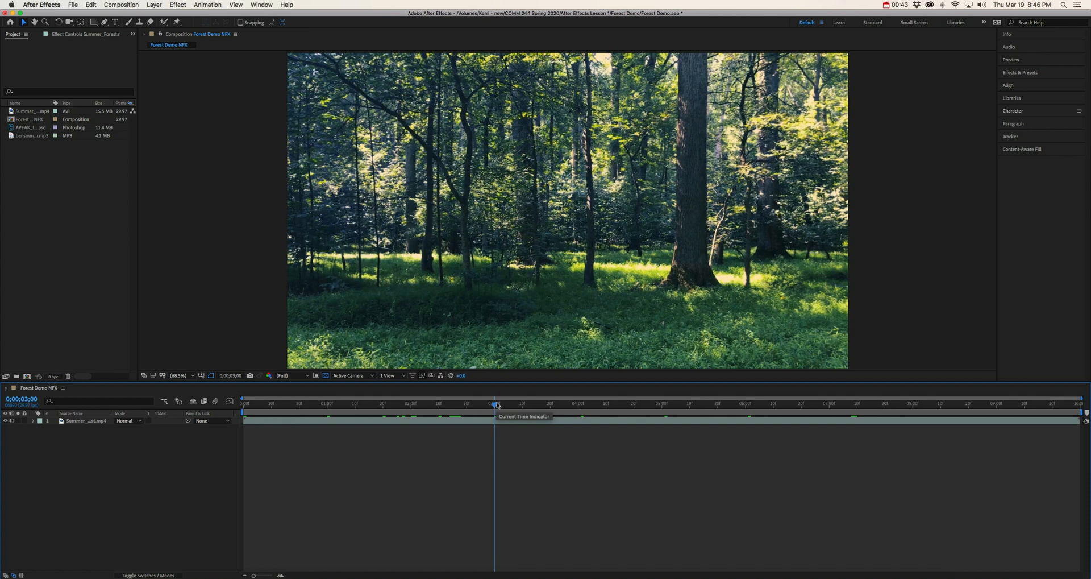
- Return the current time to the start of the composition
left_click_drag(496, 404, 495, 383)
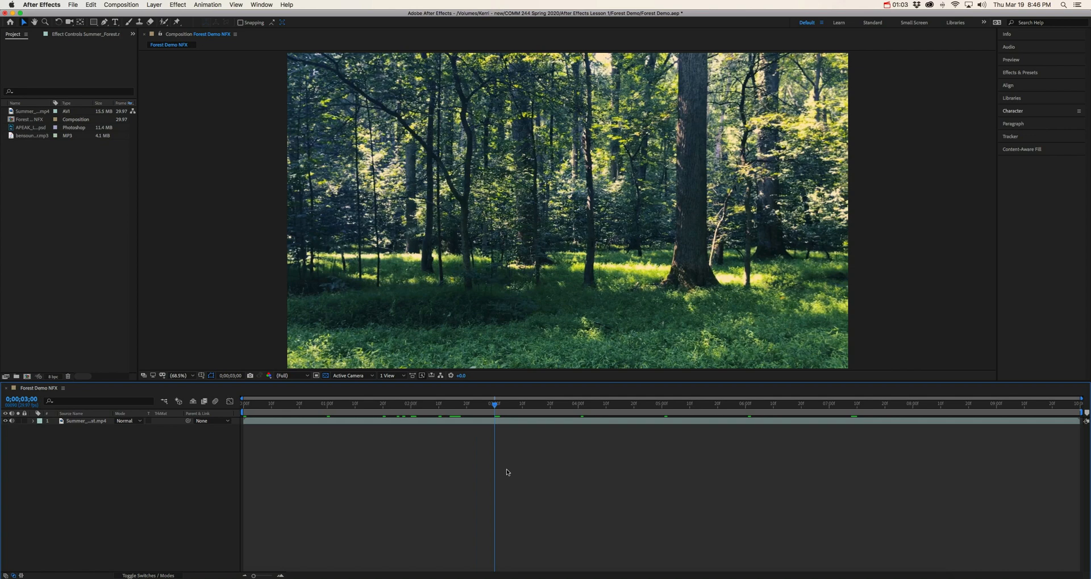
left_click(492, 405)
key("Home")
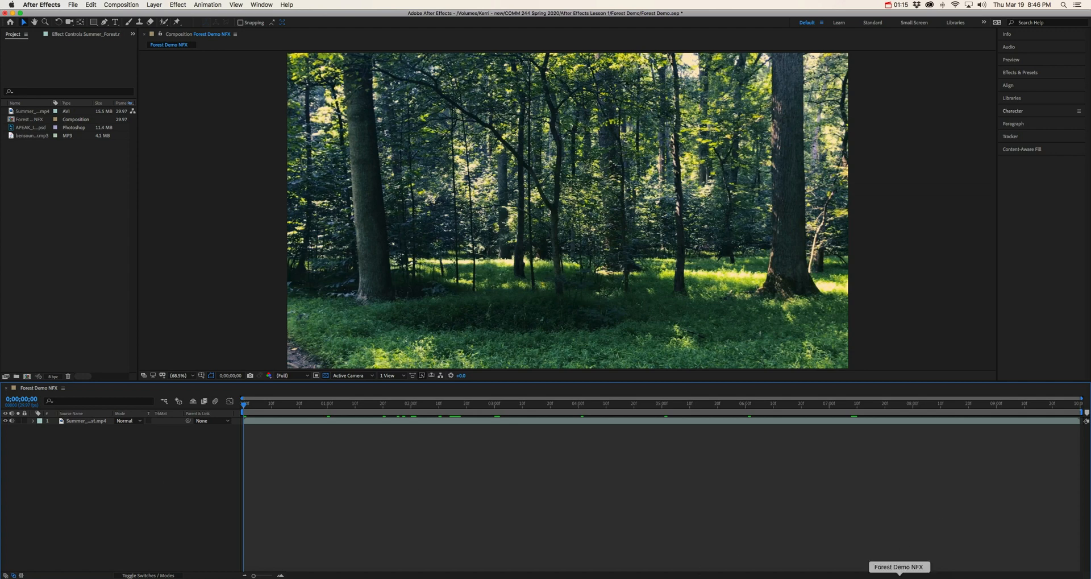
- Switch to QuickTime Player, play the finished Forest Demo NFX movie and rewind it to the start
left_click(899, 575)
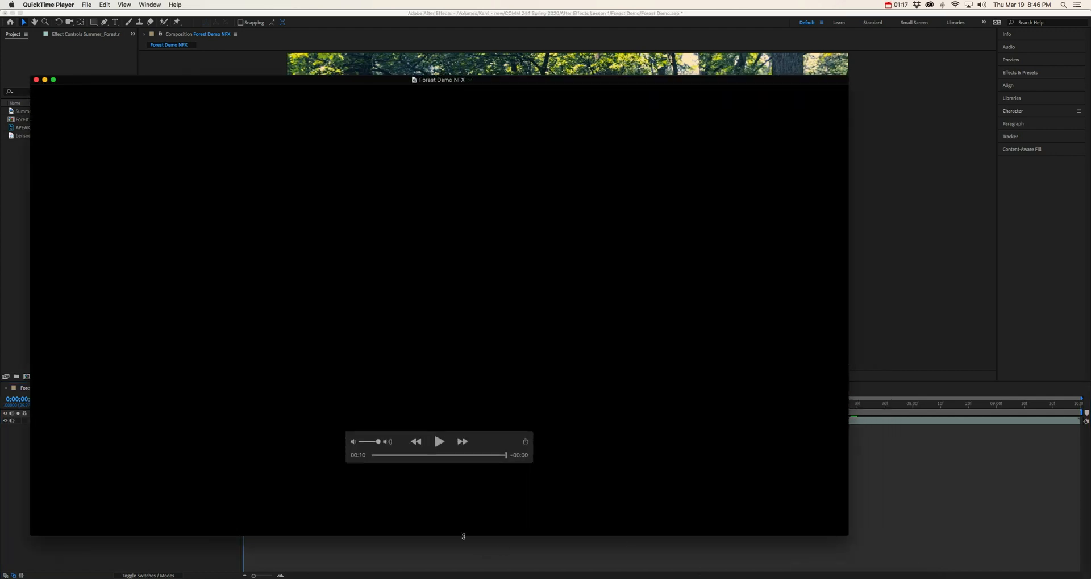
left_click(440, 441)
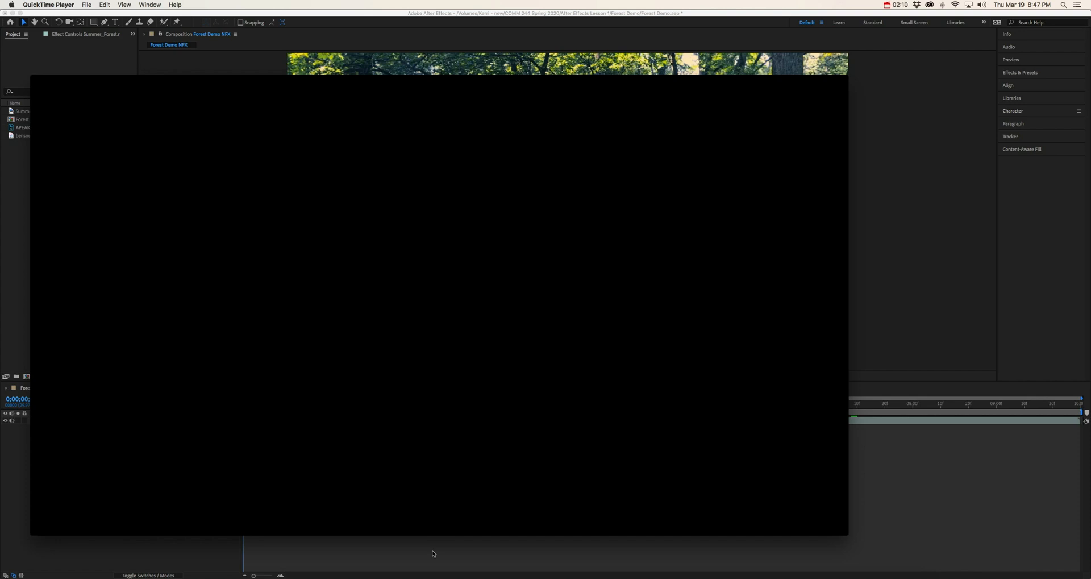
mouse_move(506, 455)
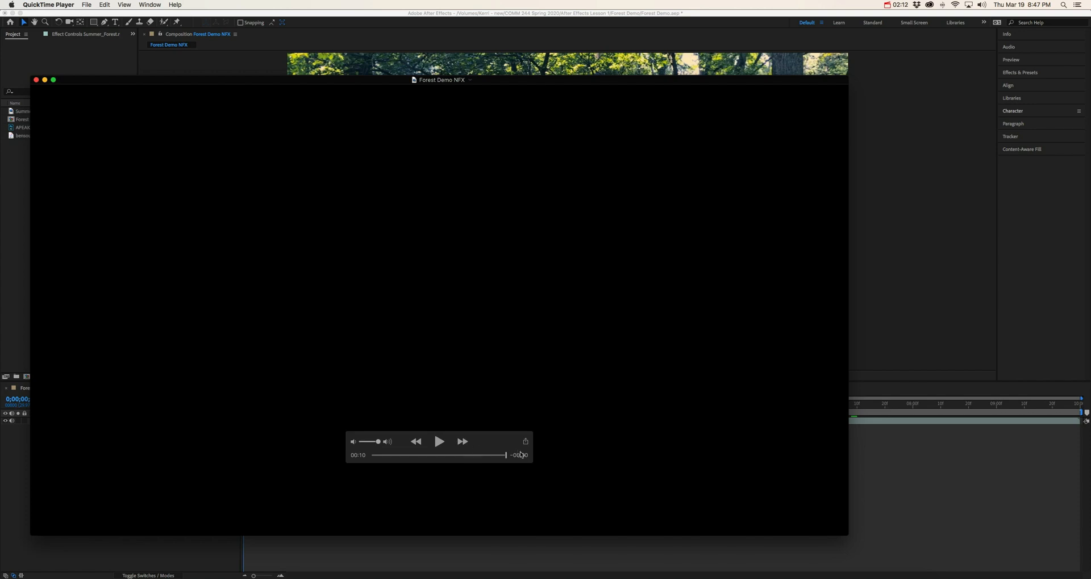
left_click_drag(508, 458, 359, 499)
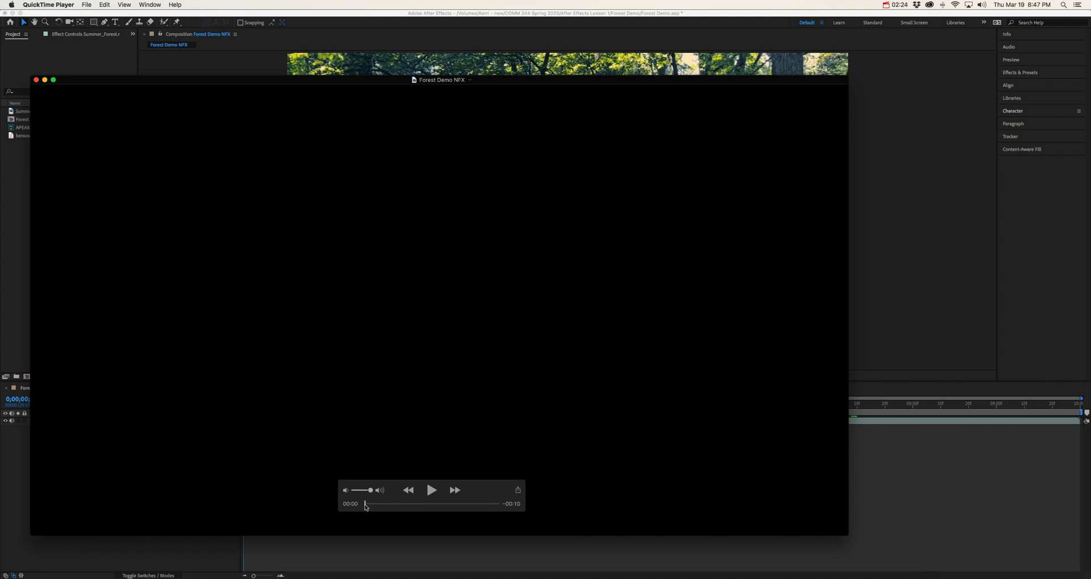
- Scrub through the example movie to the end to examine the green overlay, the logo's entrance and scaling, and the APEAK text fade
left_click_drag(366, 506, 421, 507)
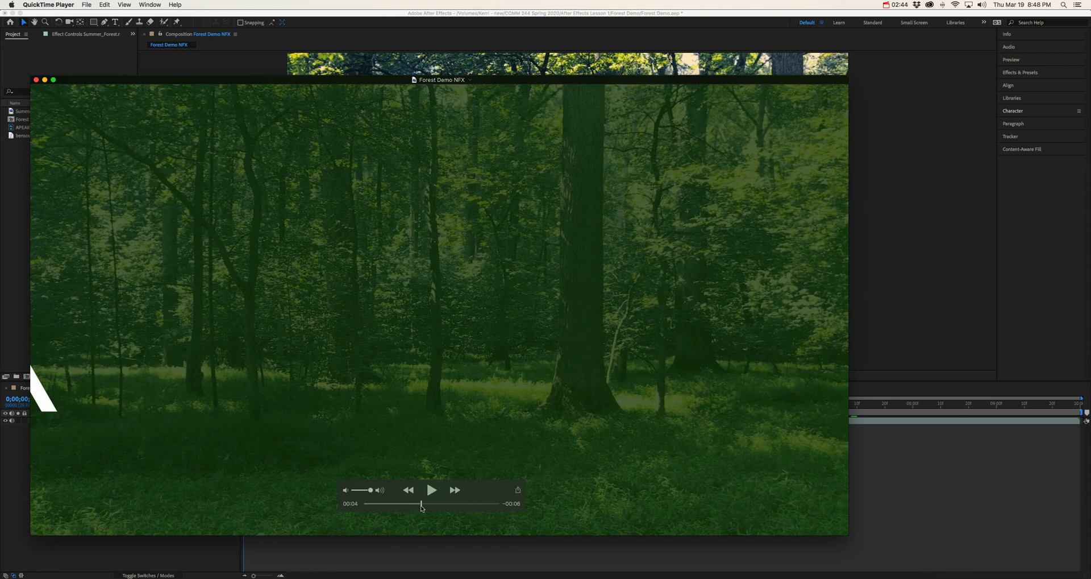
left_click_drag(421, 507, 423, 507)
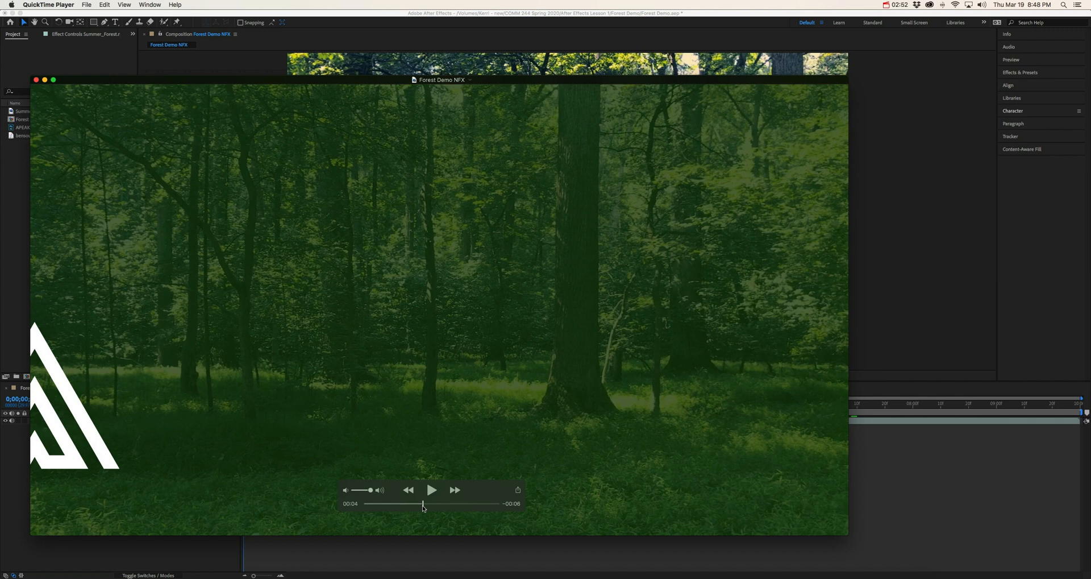
left_click_drag(424, 507, 437, 508)
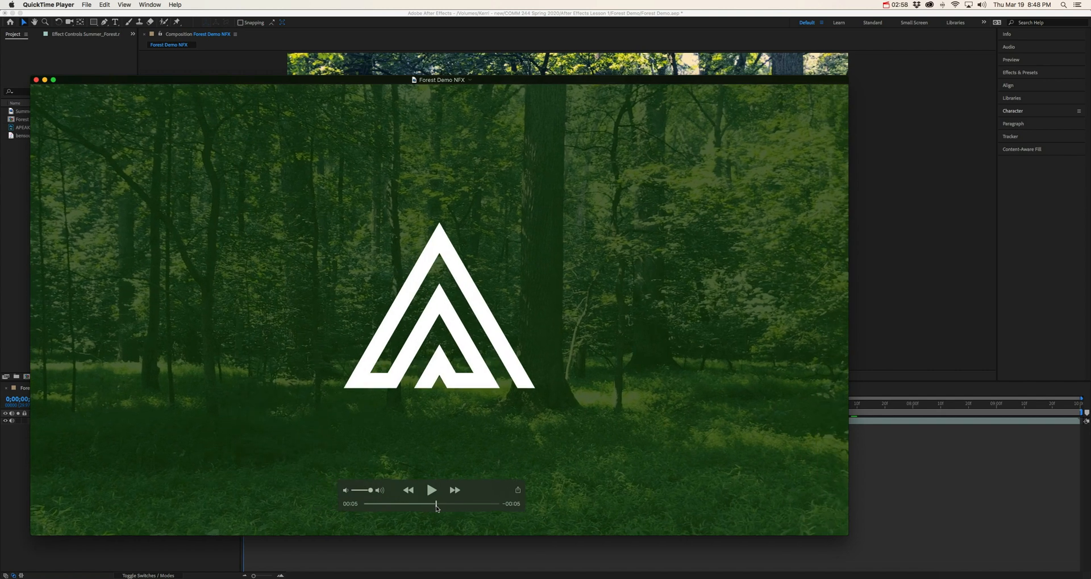
left_click_drag(437, 507, 448, 508)
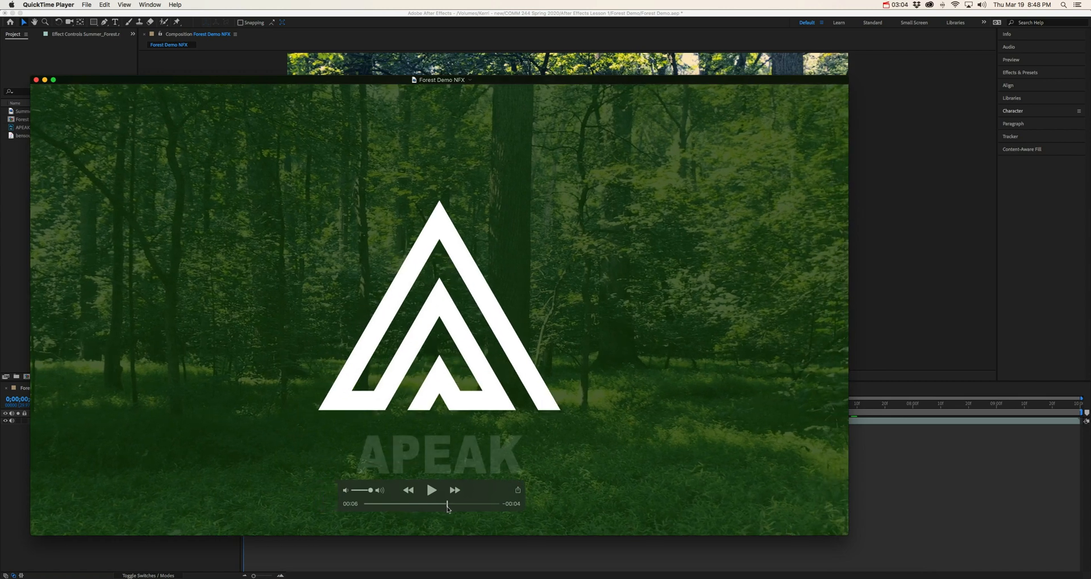
left_click_drag(448, 508, 507, 515)
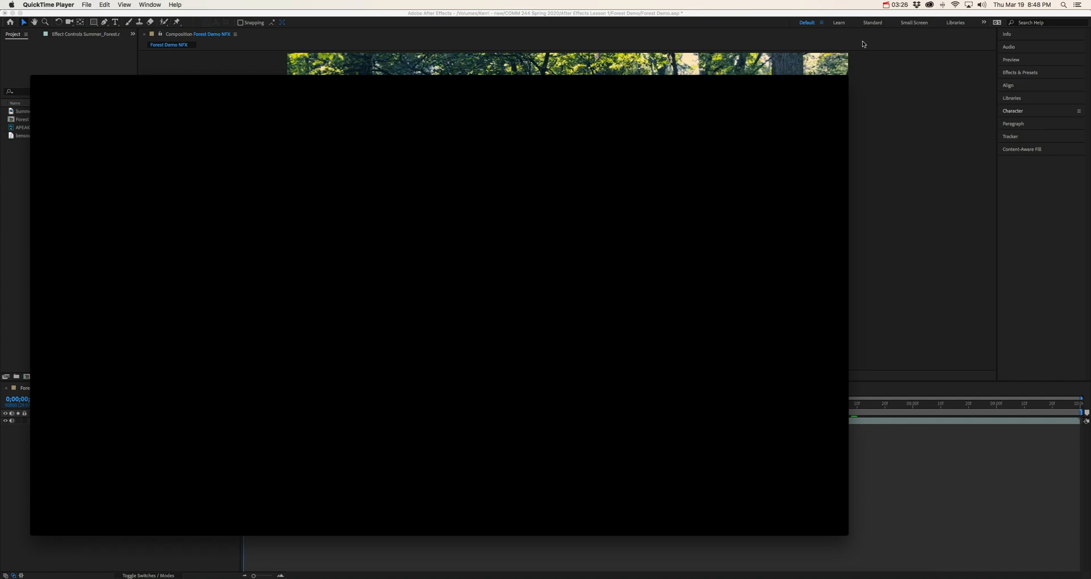
- Replay the example movie in full and minimize its window to get back to the After Effects project
mouse_move(482, 385)
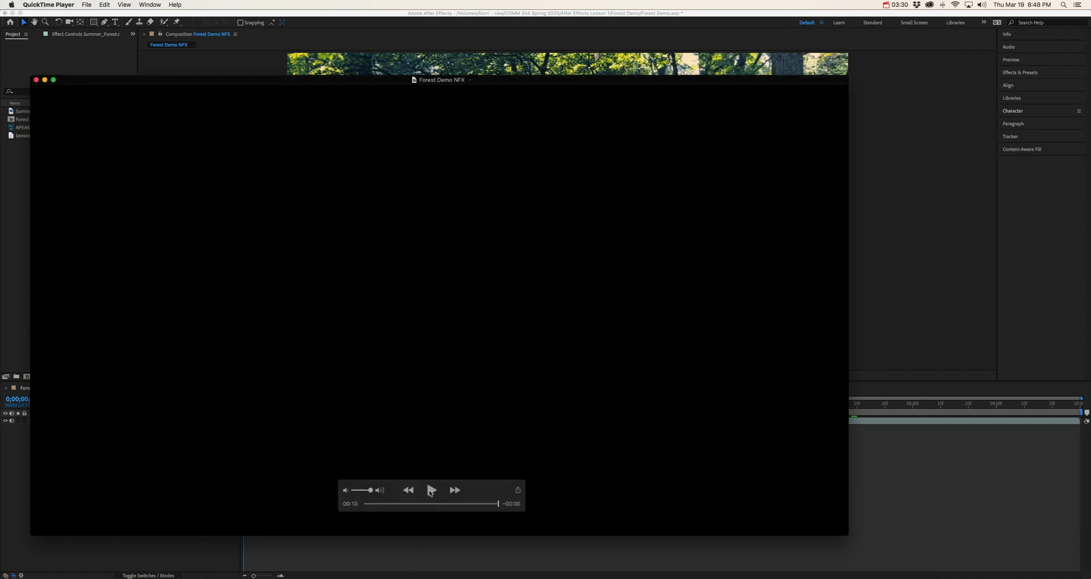
left_click(431, 490)
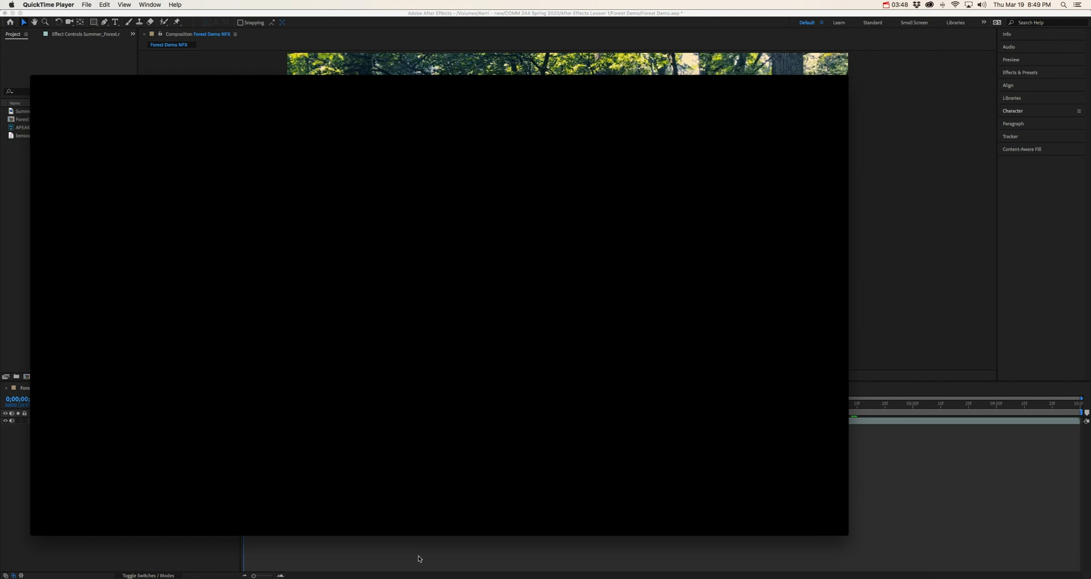
mouse_move(664, 360)
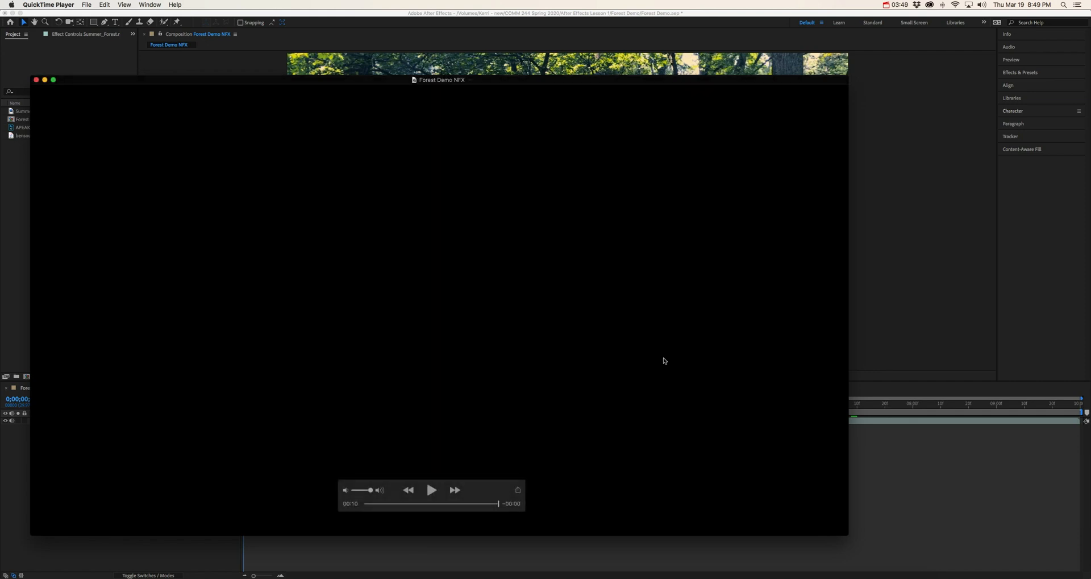
left_click(45, 81)
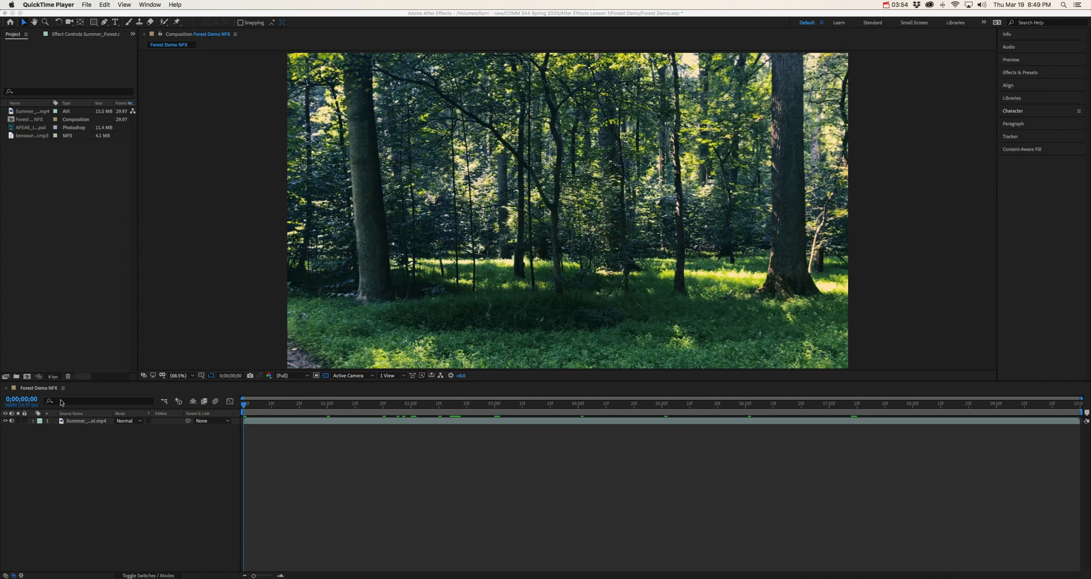
- Set the duration of the Forest Demo NFX composition to 5 seconds in the composition settings
left_click(62, 493)
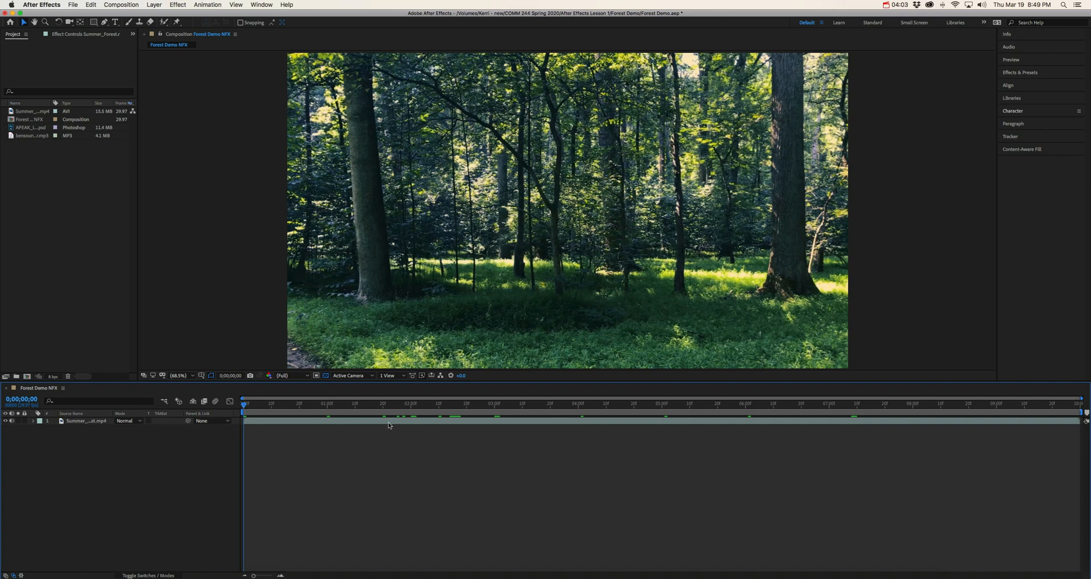
left_click(245, 421)
left_click(118, 5)
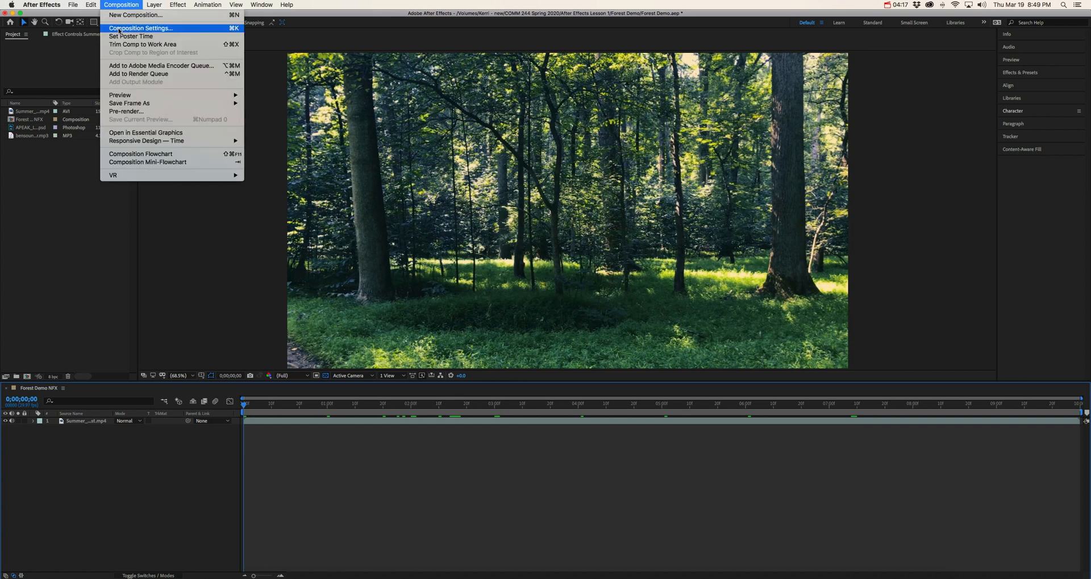
left_click(126, 31)
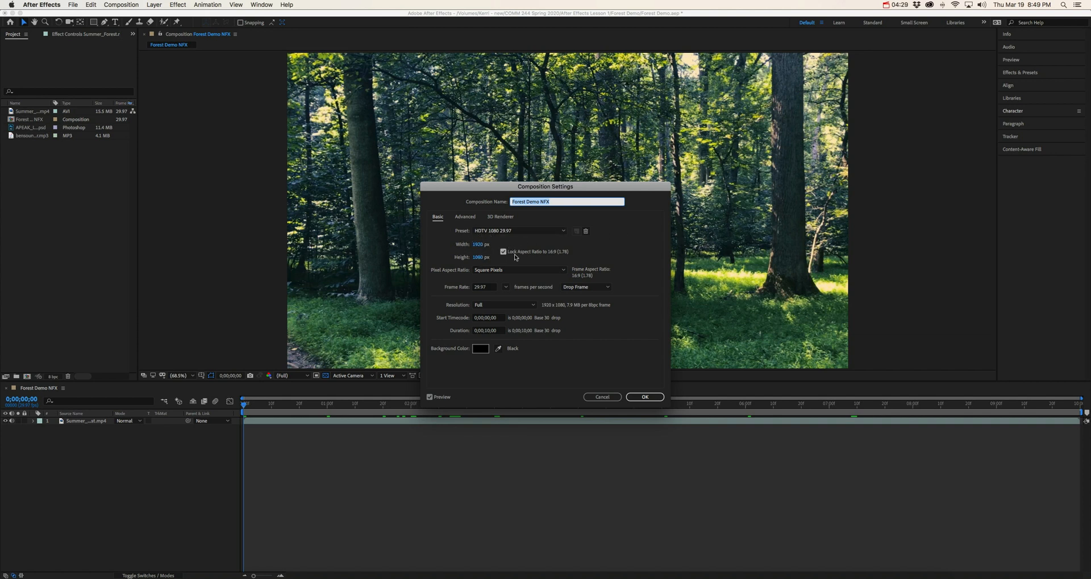
left_click(489, 332)
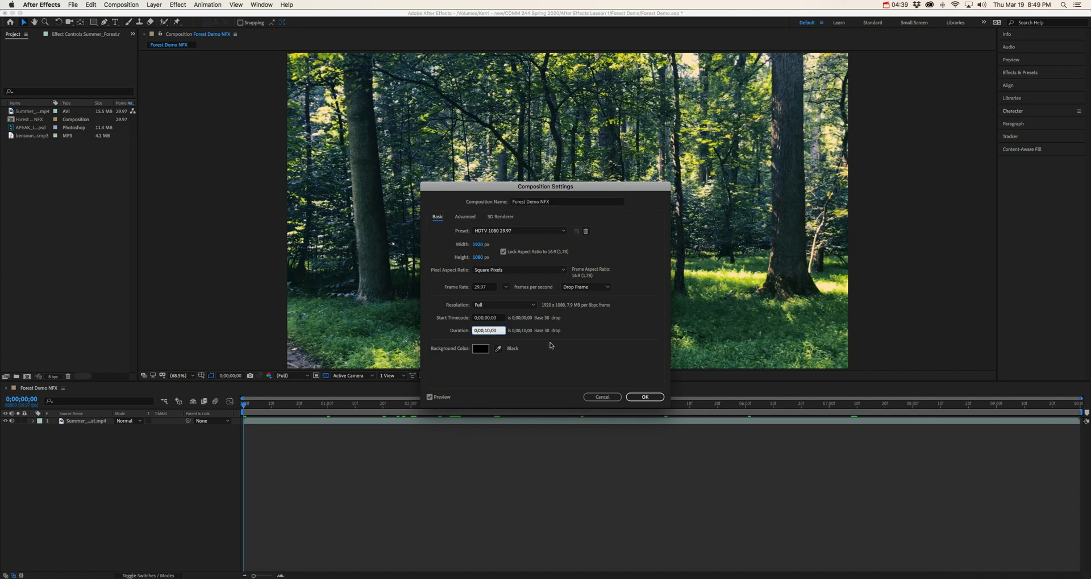
key("BackSpace")
key("BackSpace")
type("5")
left_click(642, 397)
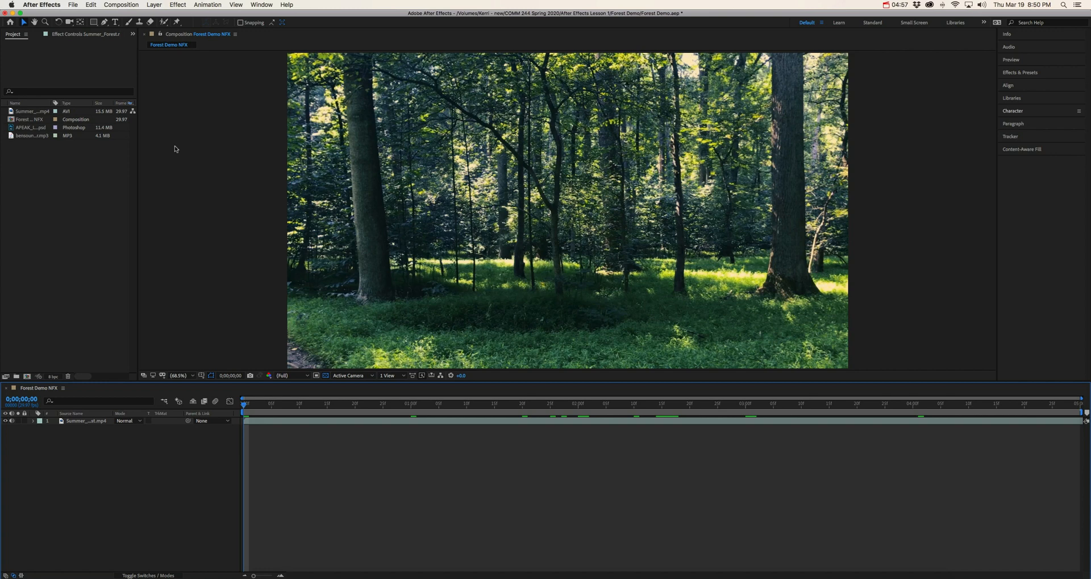
key("=")
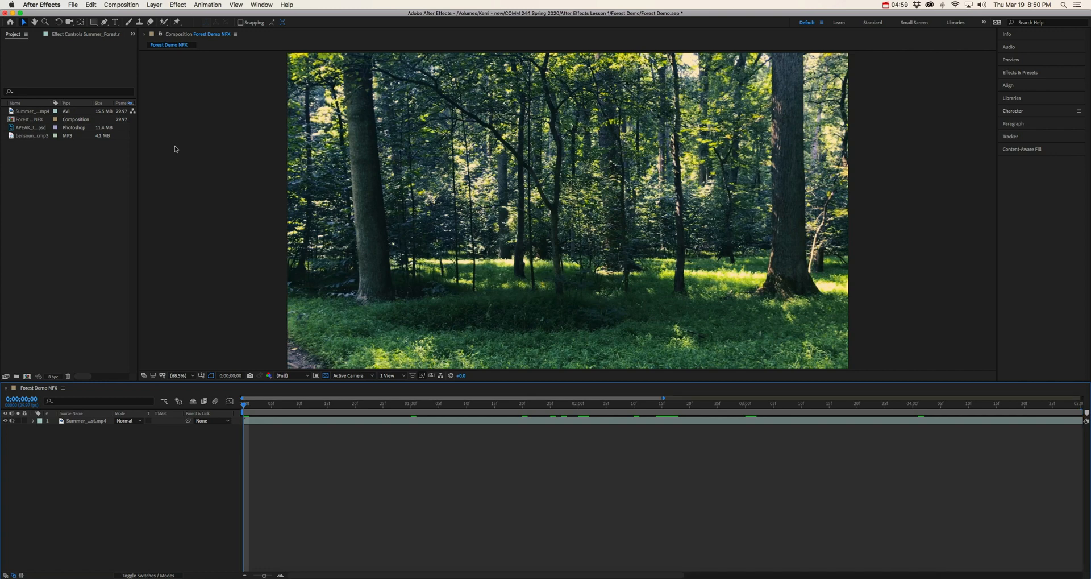
- Undo the last project settings change and move the playhead back to the composition's first frame
left_click(91, 5)
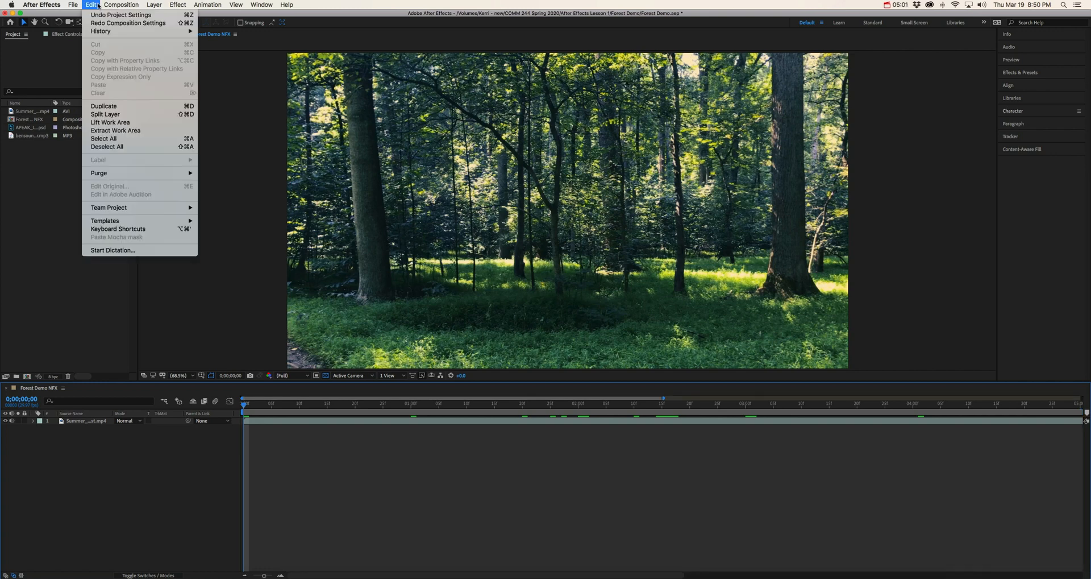
left_click(94, 15)
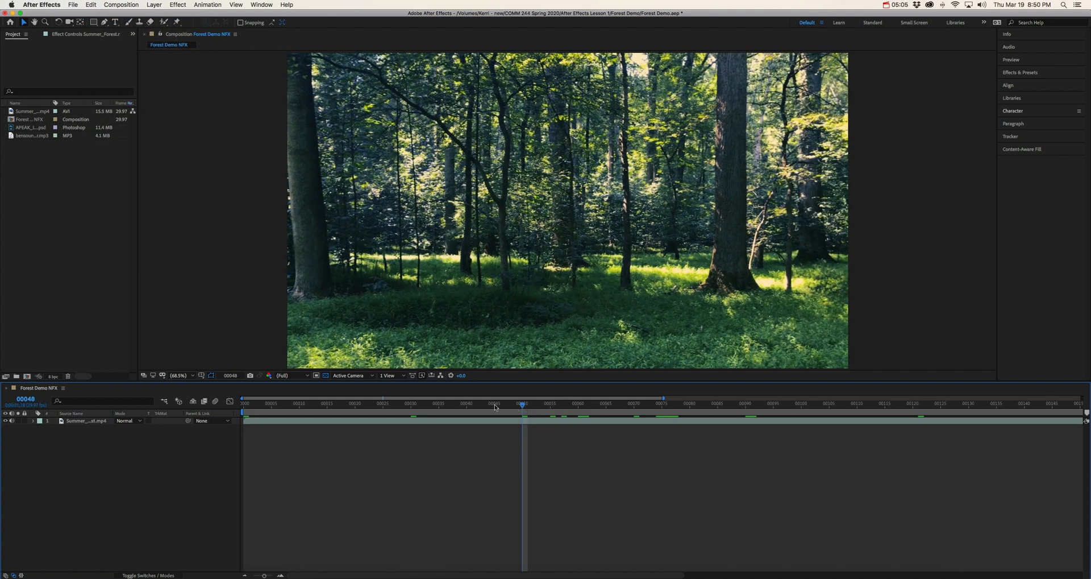
left_click_drag(495, 407, 244, 405)
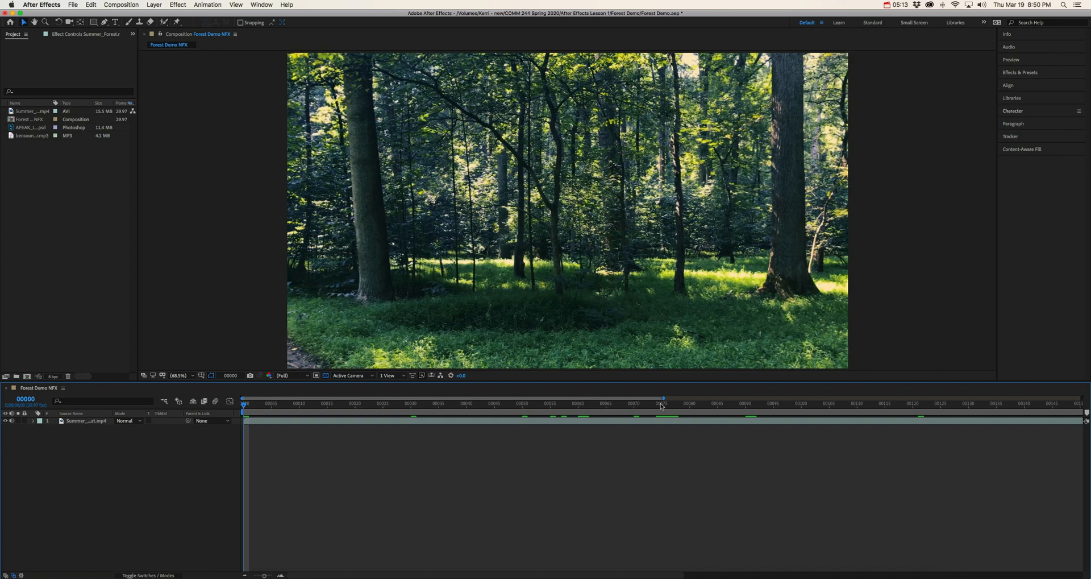
- Extend the visible timeline range to the end of the composition and switch the time display from frames to timecode
left_click_drag(664, 398, 1086, 407)
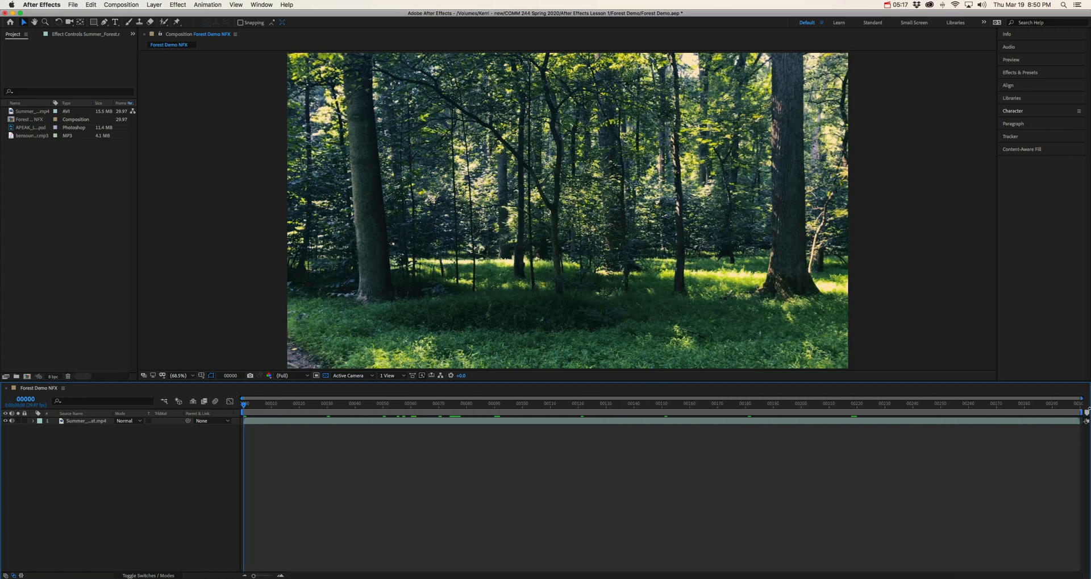
left_click(25, 400, "super")
- Try to stretch the forest footage layer beyond its end point and its start point in the timeline
left_click(245, 421)
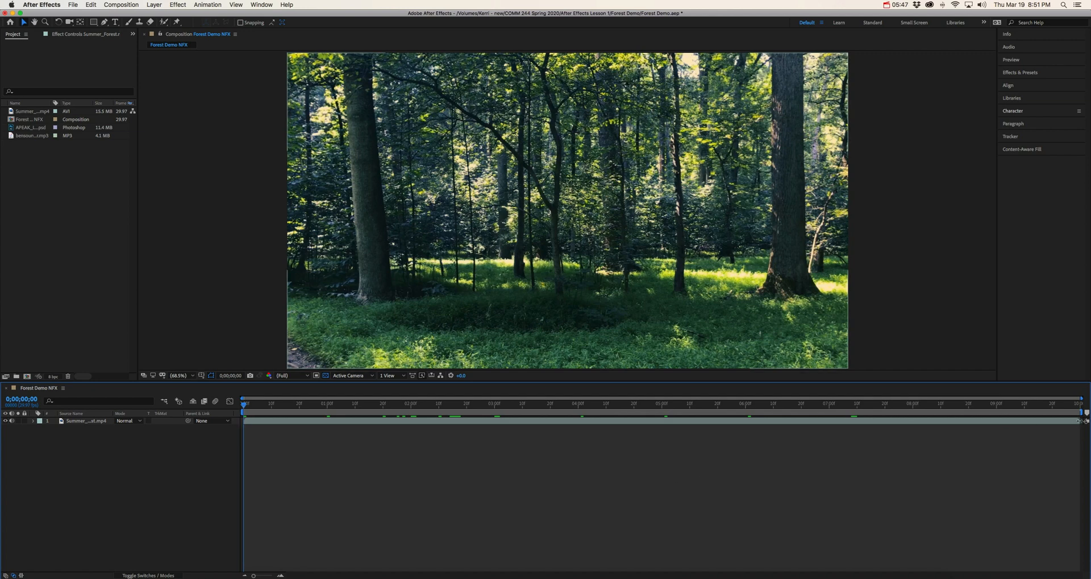
mouse_move(1079, 421)
left_mouse_down()
mouse_move(879, 428)
mouse_move(1081, 425)
left_mouse_up()
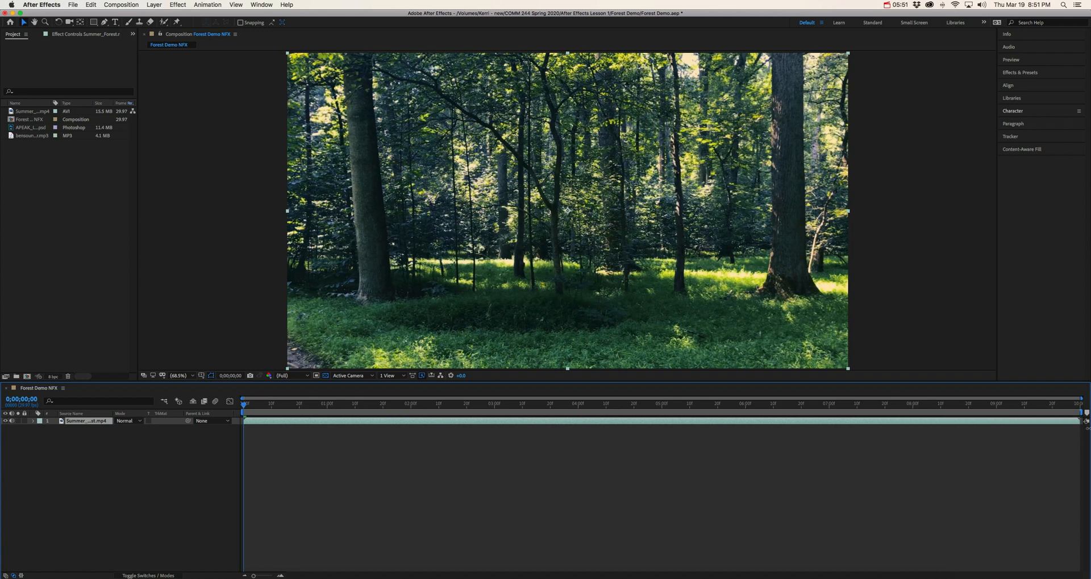
mouse_move(244, 420)
left_mouse_down()
mouse_move(272, 419)
mouse_move(226, 423)
left_mouse_up()
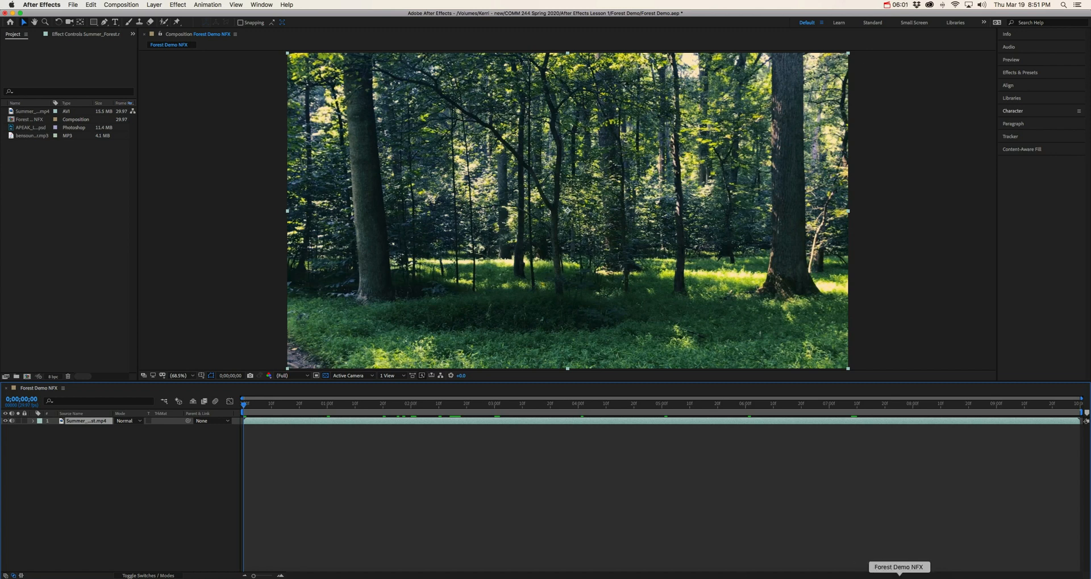
- Switch to QuickTime Player, play the opening fade of the example movie, minimize it and return to the After Effects project
left_click(901, 575)
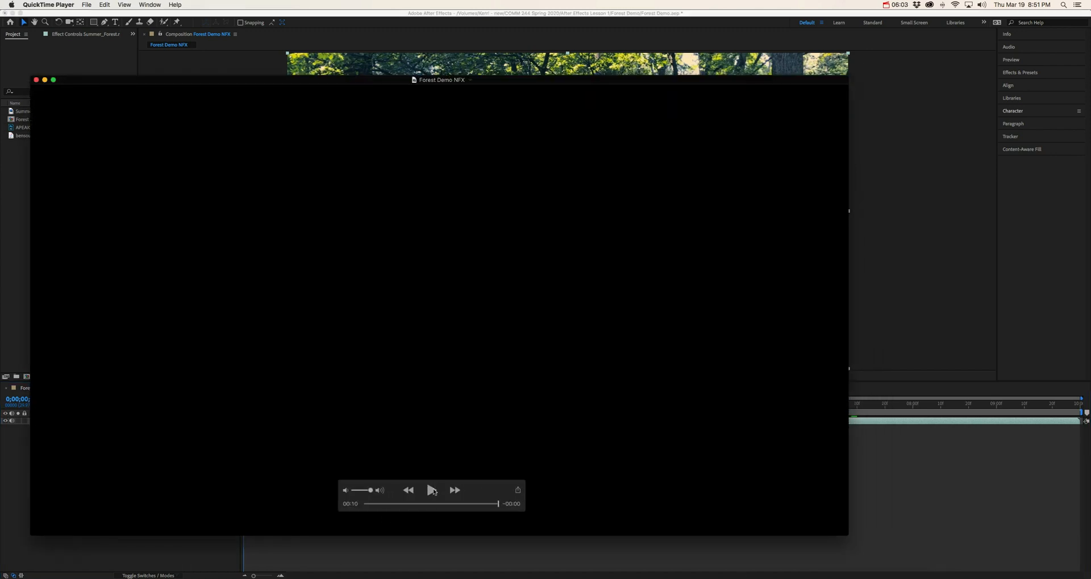
left_click(432, 490)
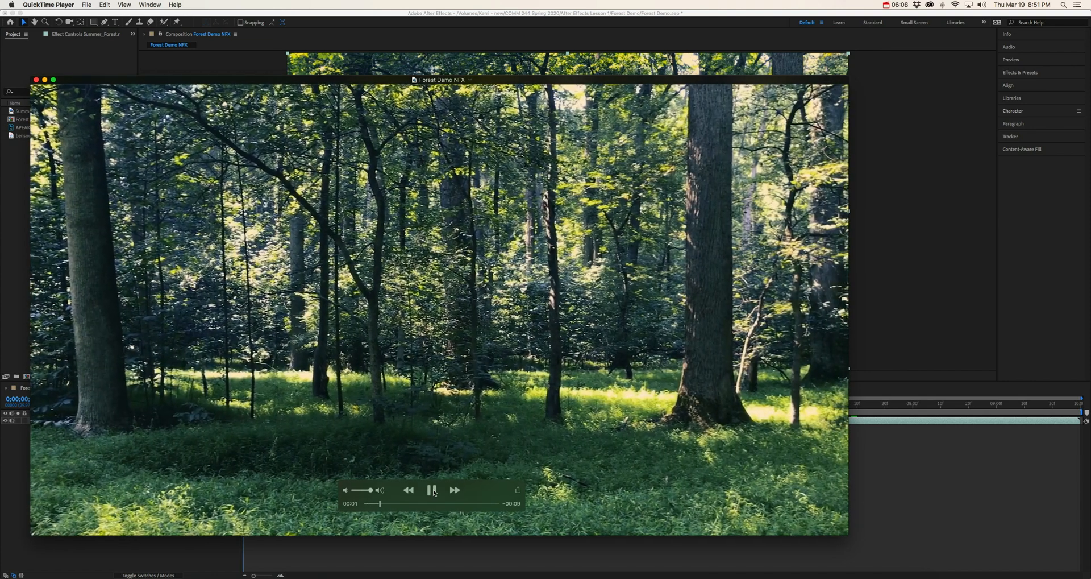
left_click(433, 490)
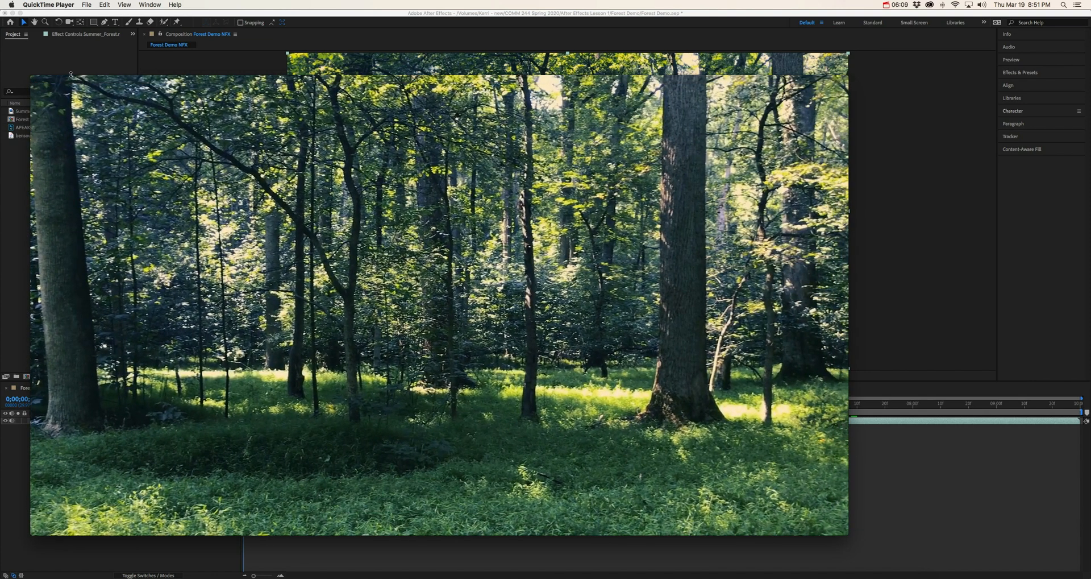
left_click(45, 80)
left_click(141, 513)
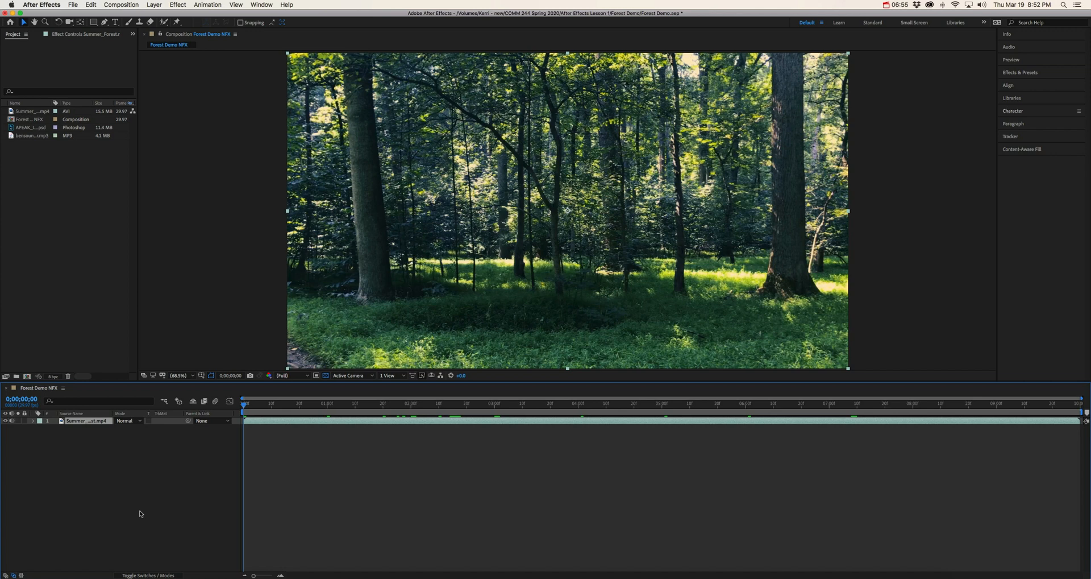
- Expand the forest footage layer's Transform group and examine its Anchor Point, Position, Scale, Rotation and Opacity properties
left_click(34, 421)
left_click(40, 428)
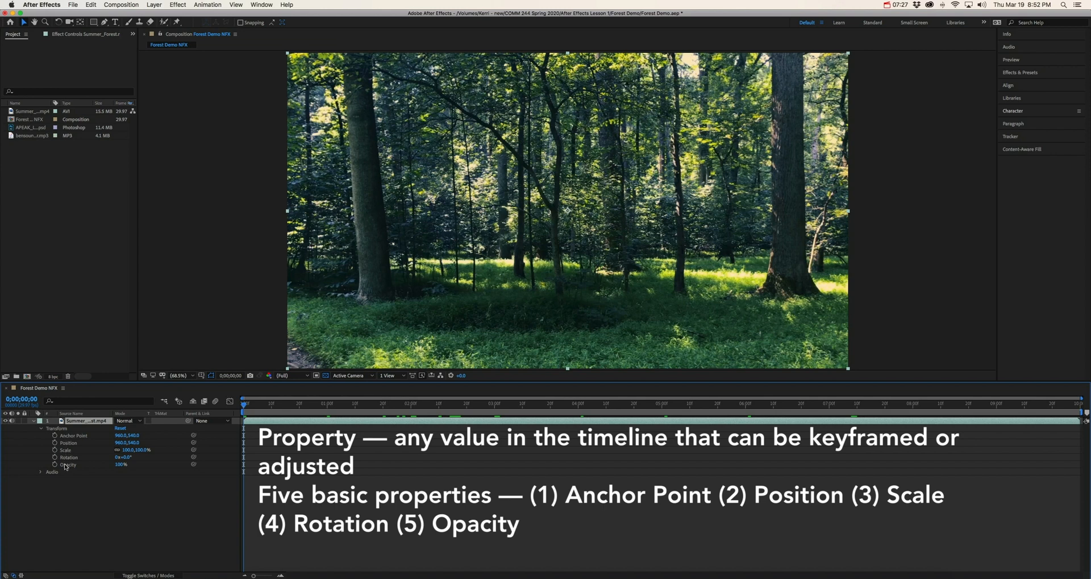
left_click(76, 436)
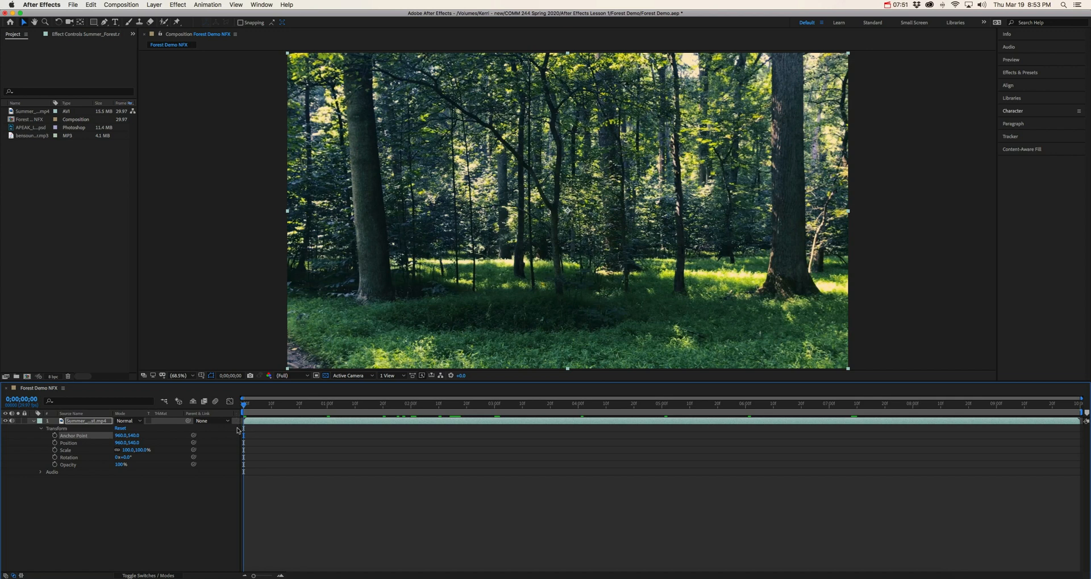
left_click(75, 445)
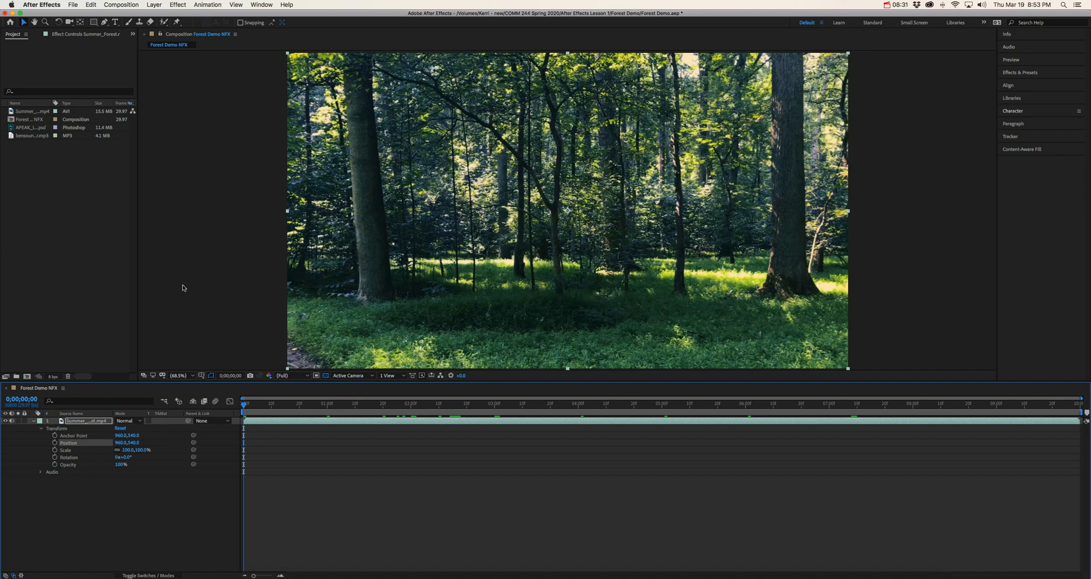
left_click(79, 458)
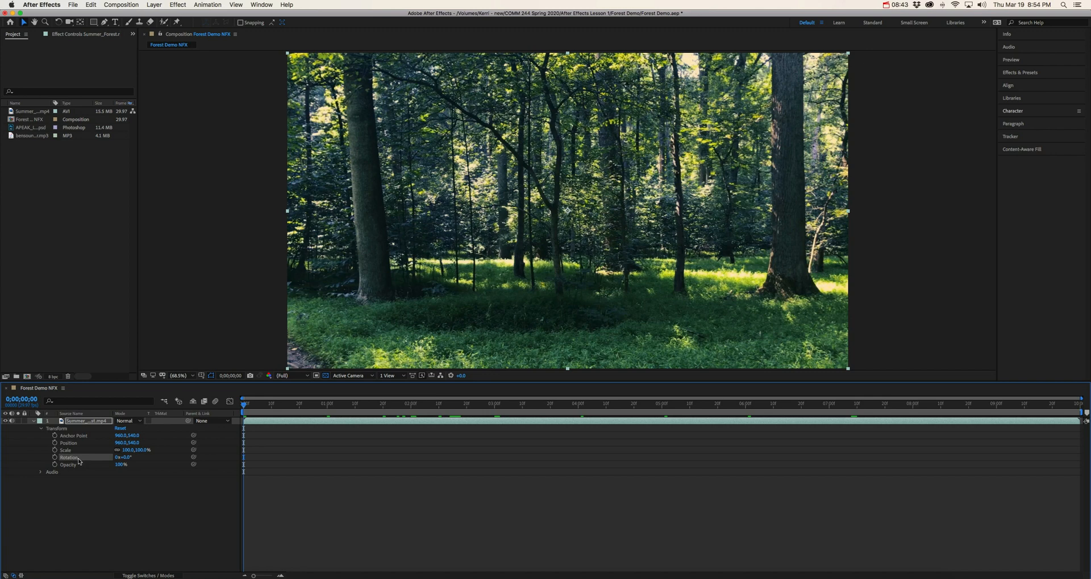
left_click(78, 465)
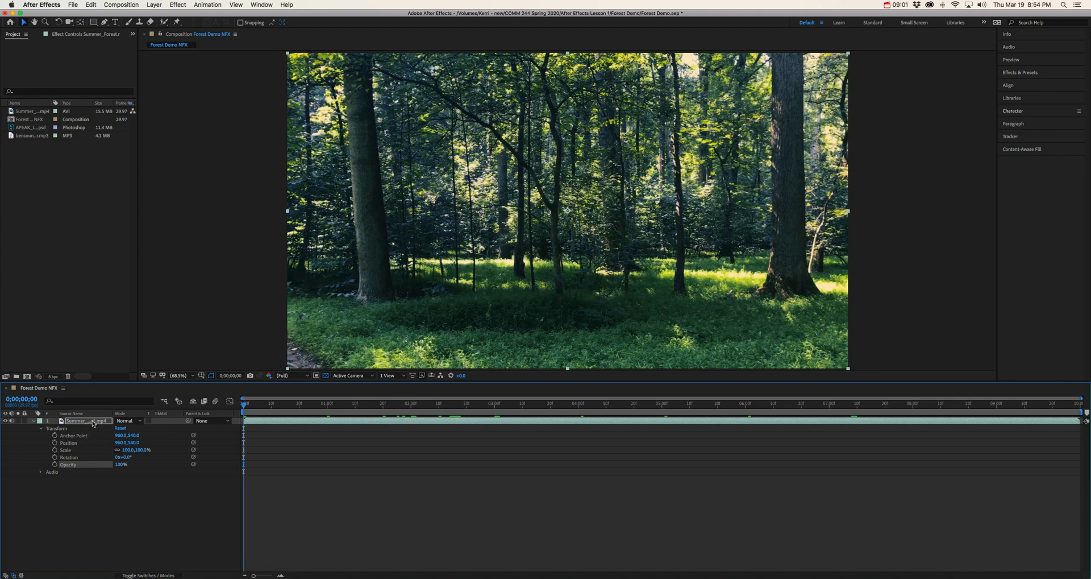
left_click(907, 4)
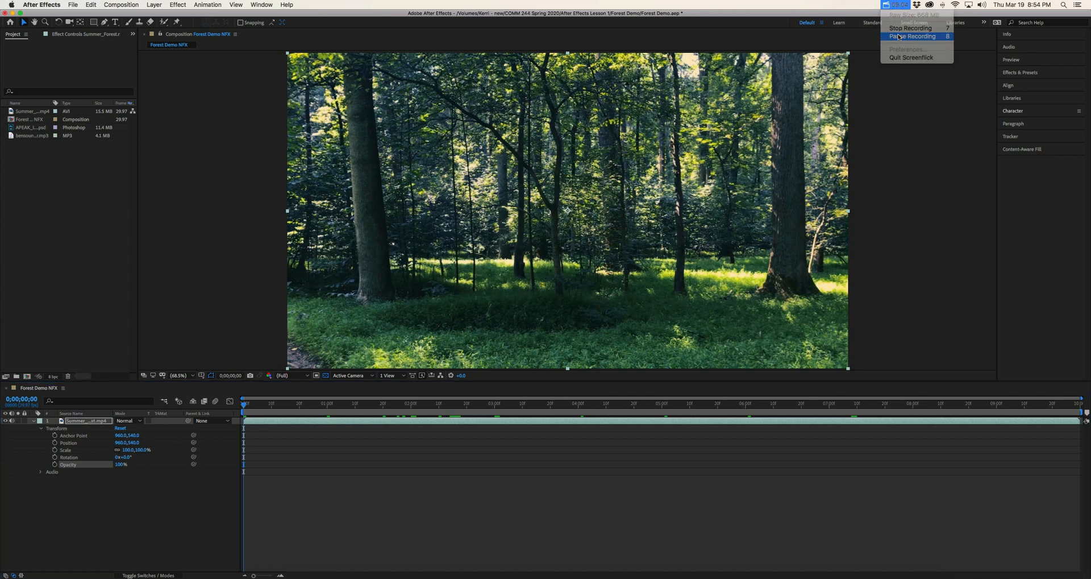
left_click(899, 37)
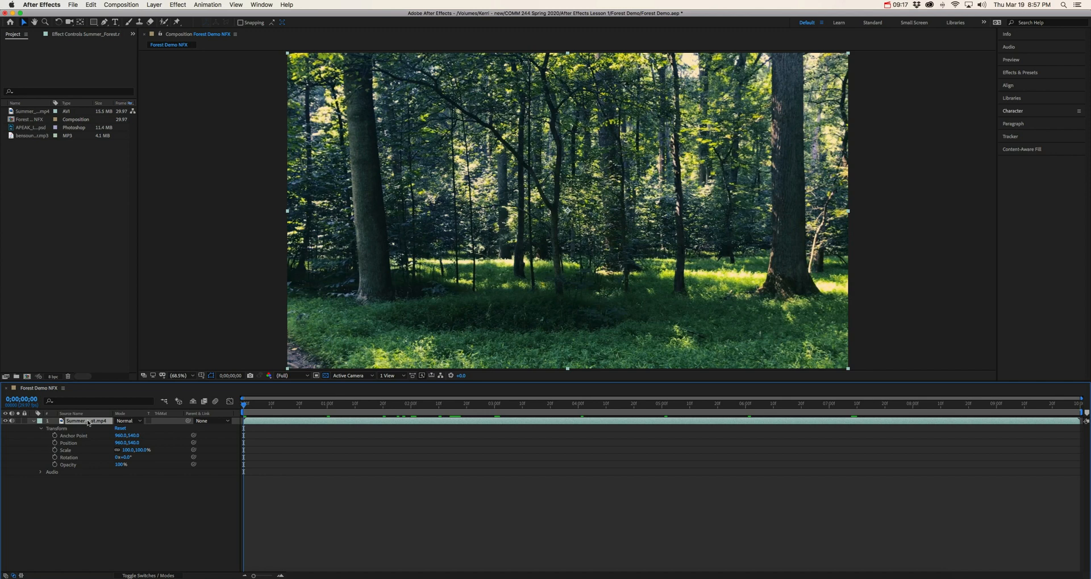
- Show only the Opacity property of the forest footage layer and set it to 0%
key("t")
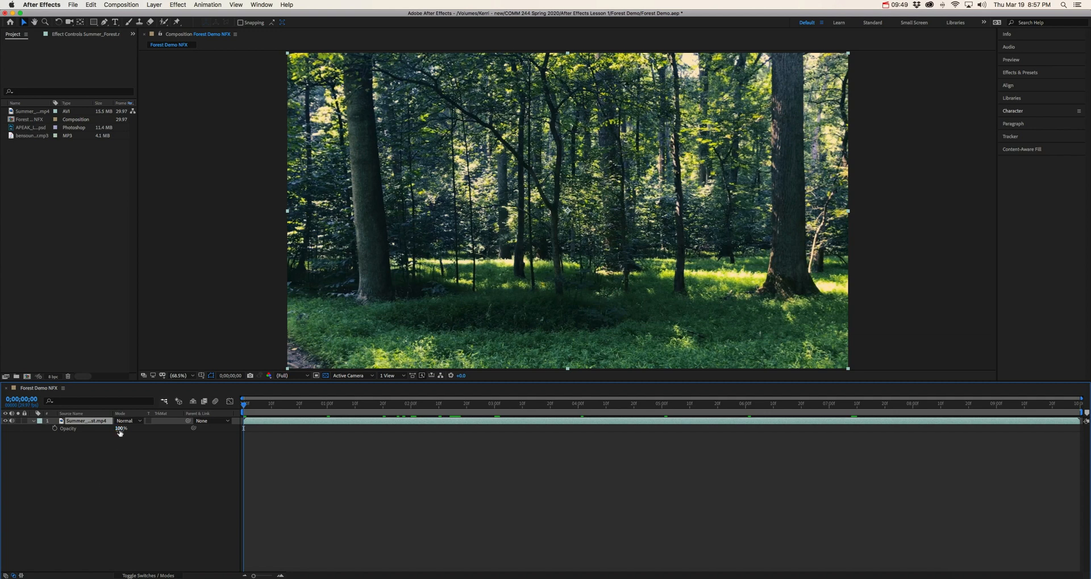
left_click(120, 431)
type("0")
key("Return")
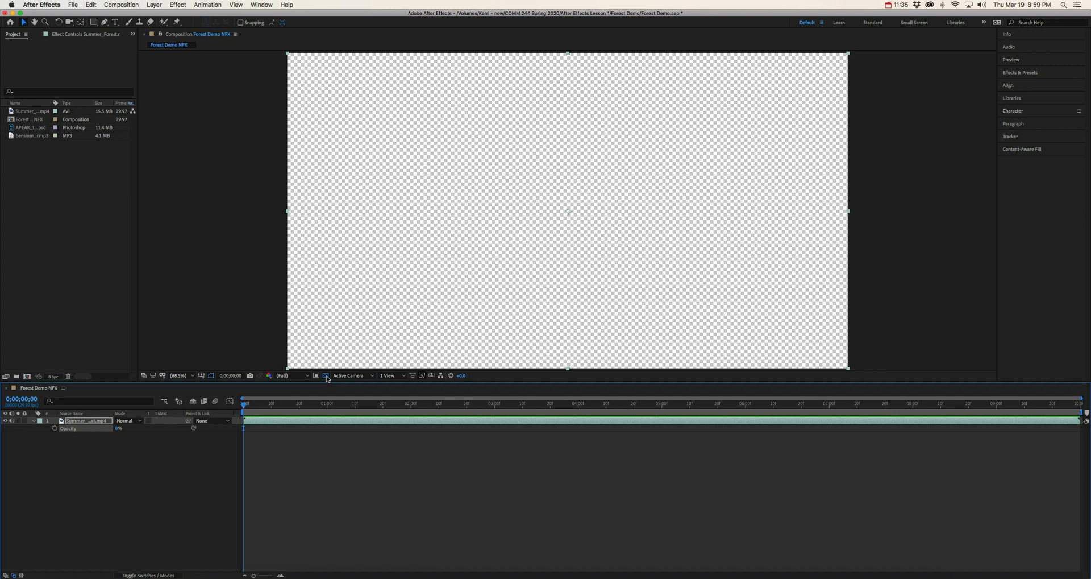
- Compare the composition preview with and without the transparency grid, and leave the grid turned off
left_click(326, 376)
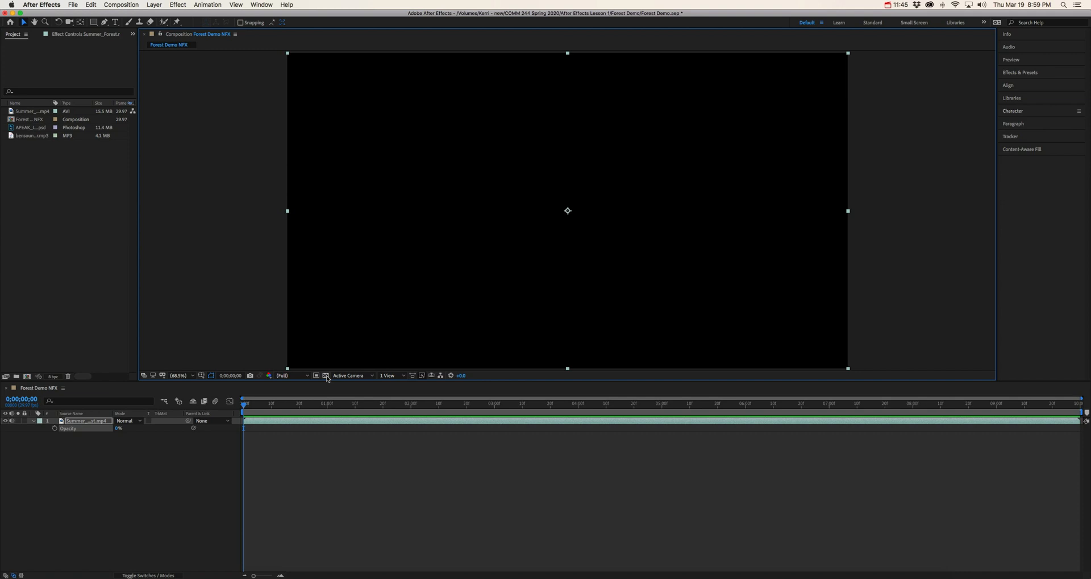
left_click(326, 376)
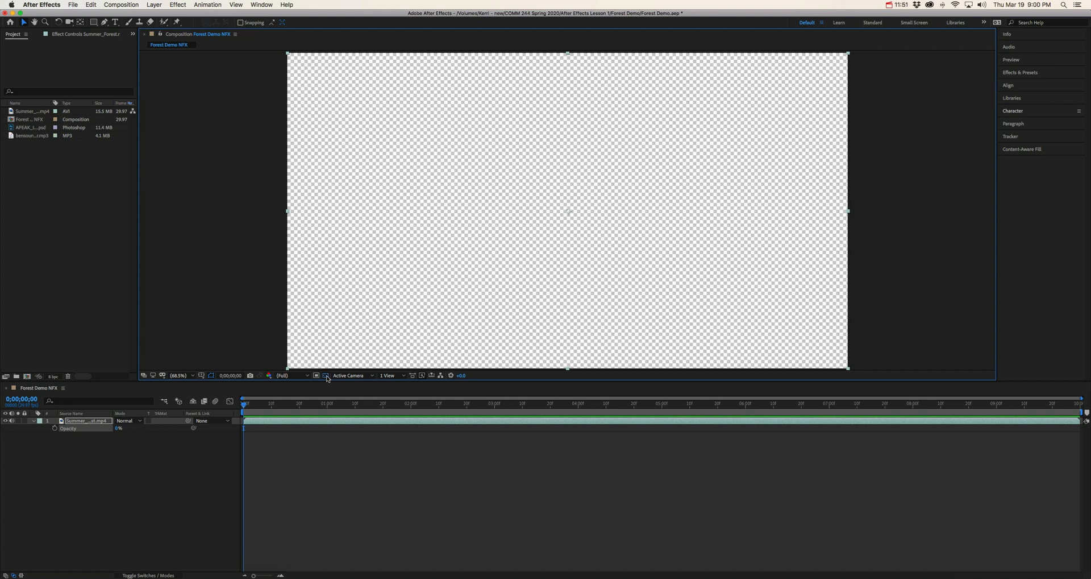
left_click(327, 376)
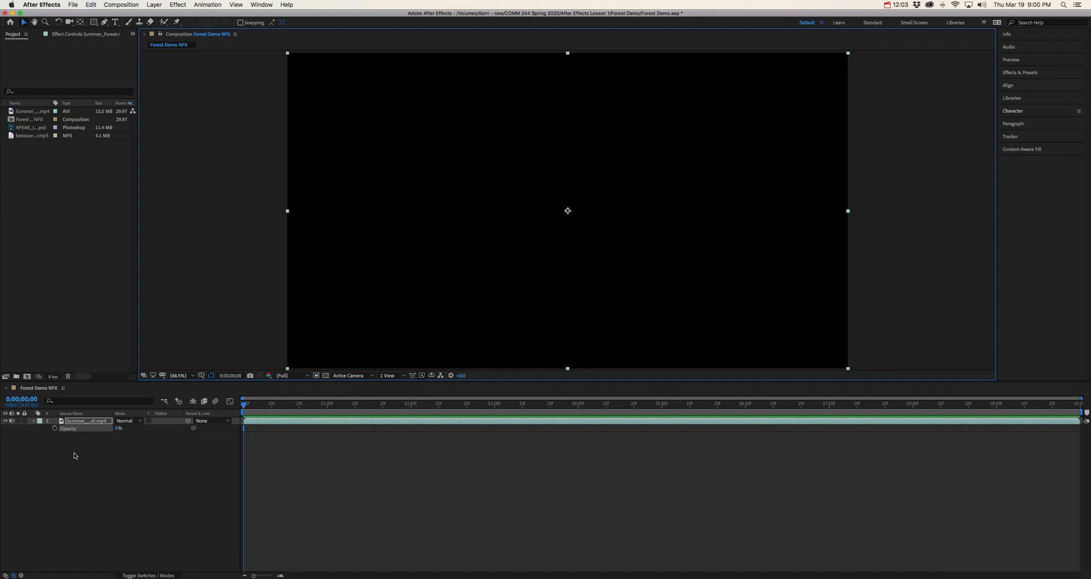
- Keyframe the forest layer's fade-in by enabling Opacity animation at the first frame and setting Opacity to 100% at 0;00;01;00
left_click(55, 428)
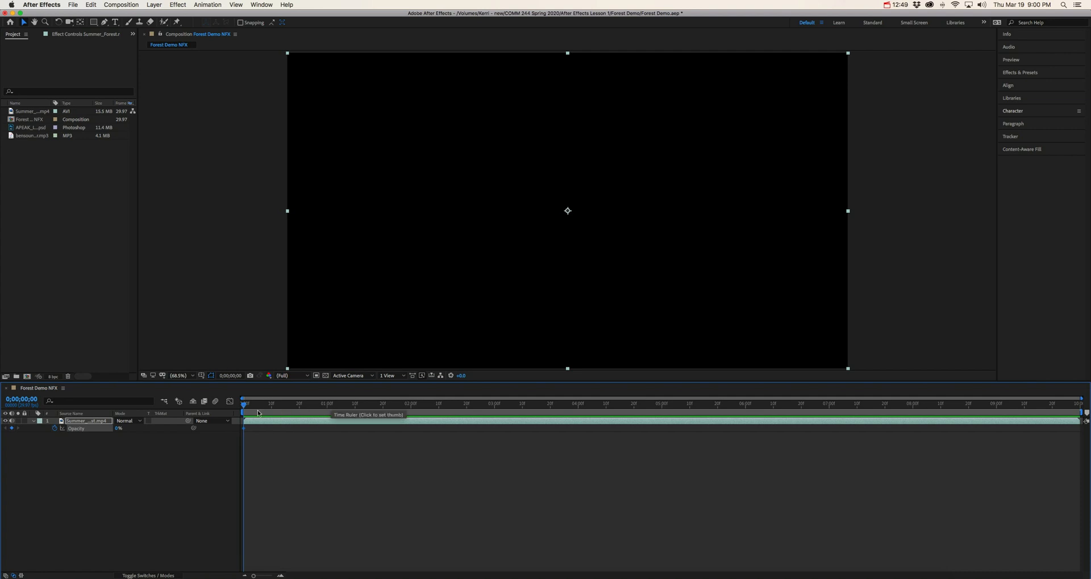
left_click(27, 401)
type("1;0")
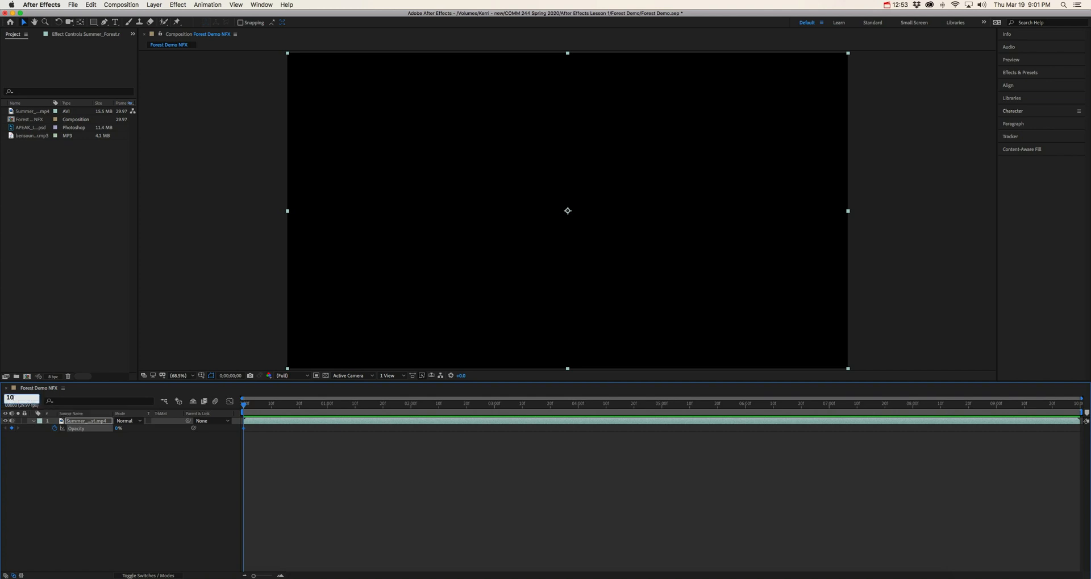
type("0")
key("Return")
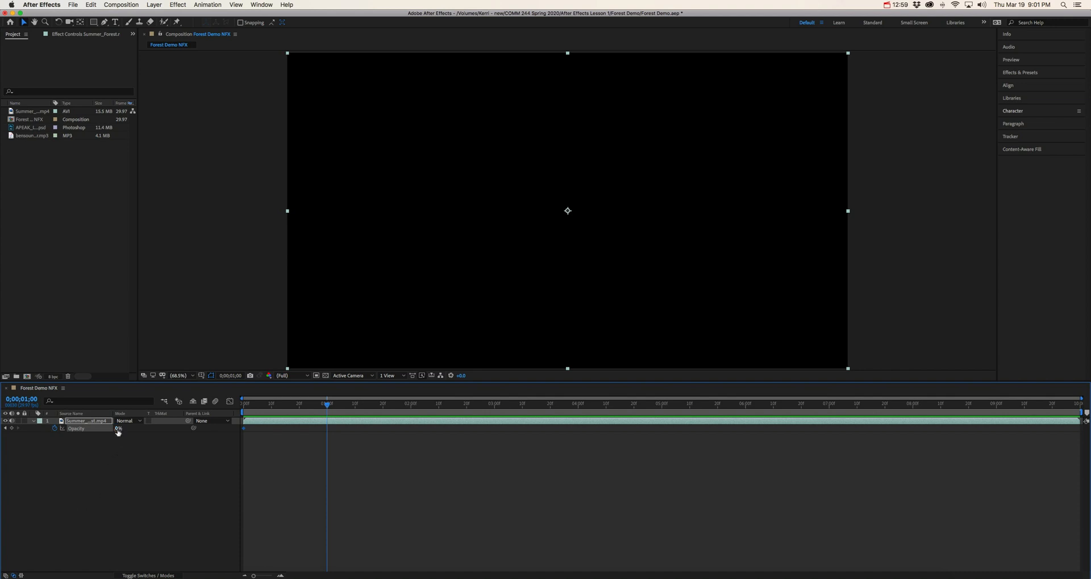
left_click(118, 432)
type("100")
key("Return")
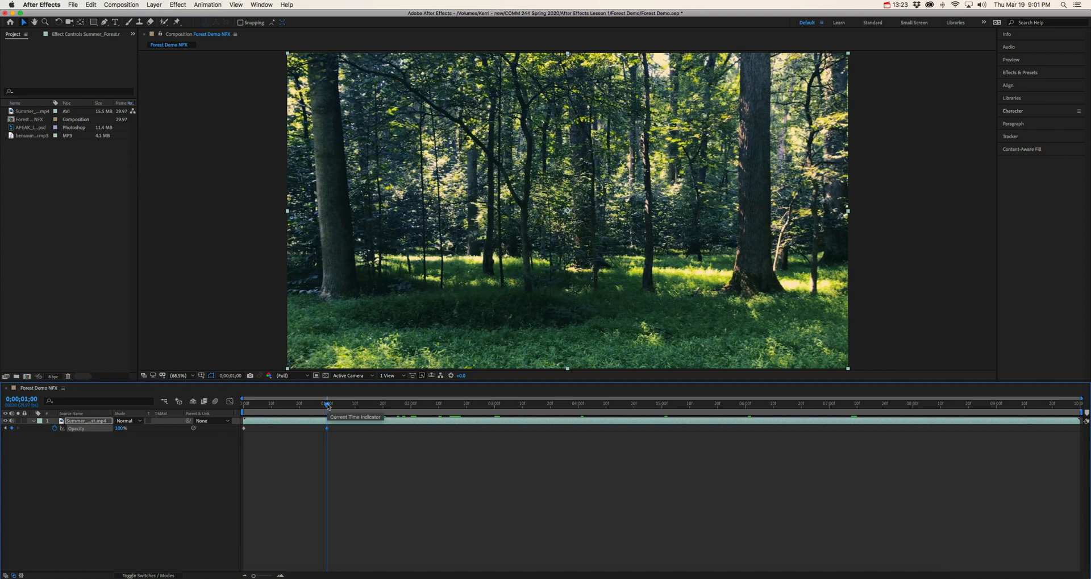
- Preview the forest layer's opacity fade-in twice from the start, return the playhead to the first frame and select the layer
left_click_drag(329, 408, 231, 413)
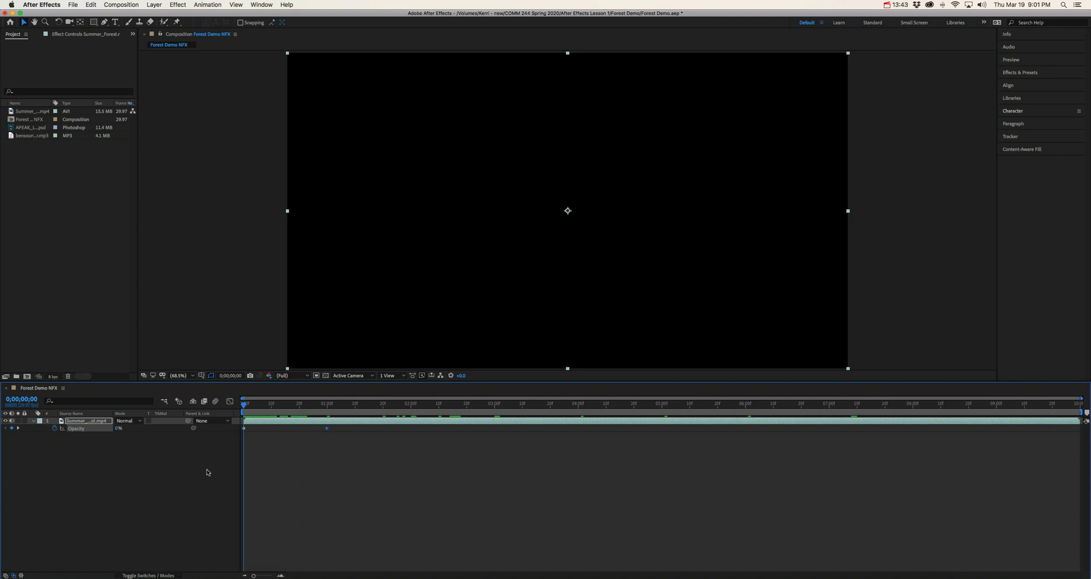
key("space")
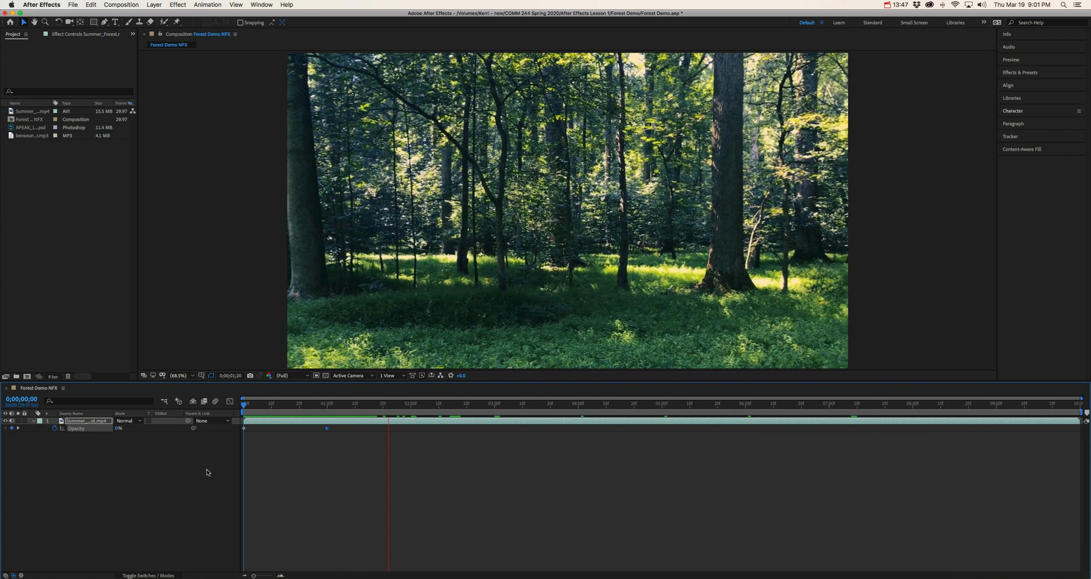
key("space")
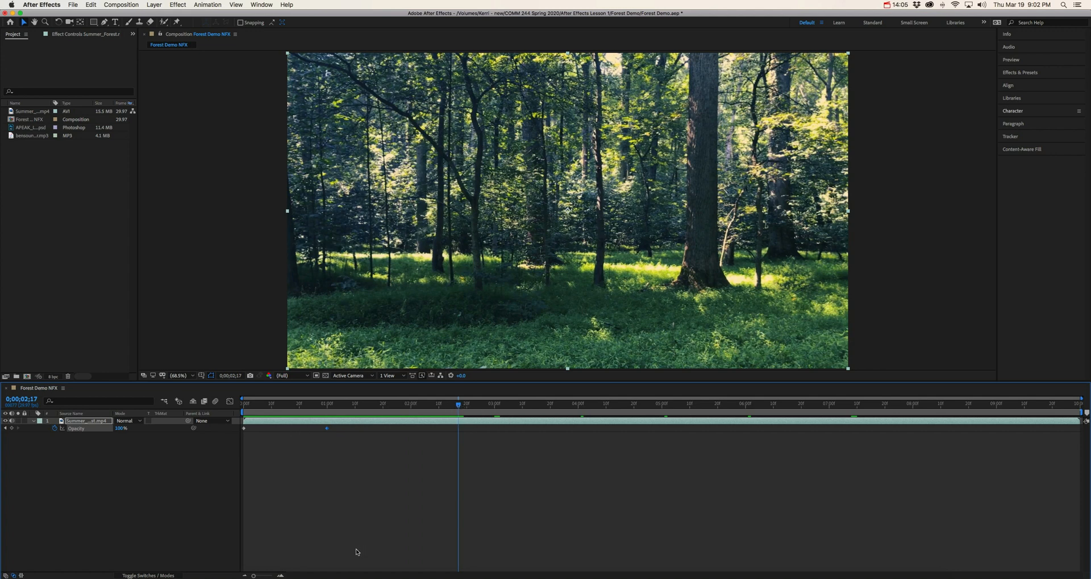
left_click_drag(458, 405, 225, 416)
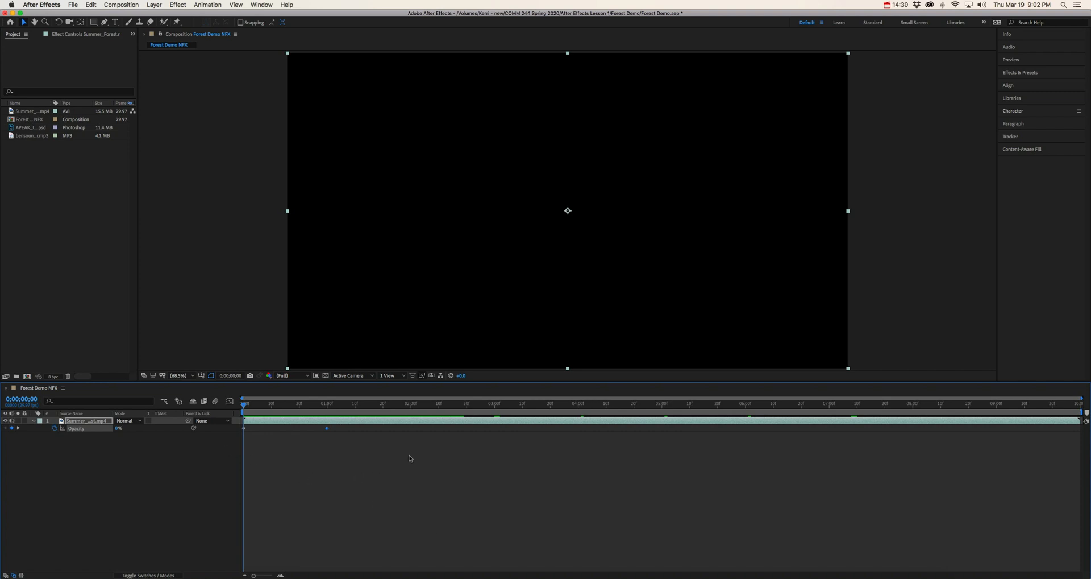
key("space")
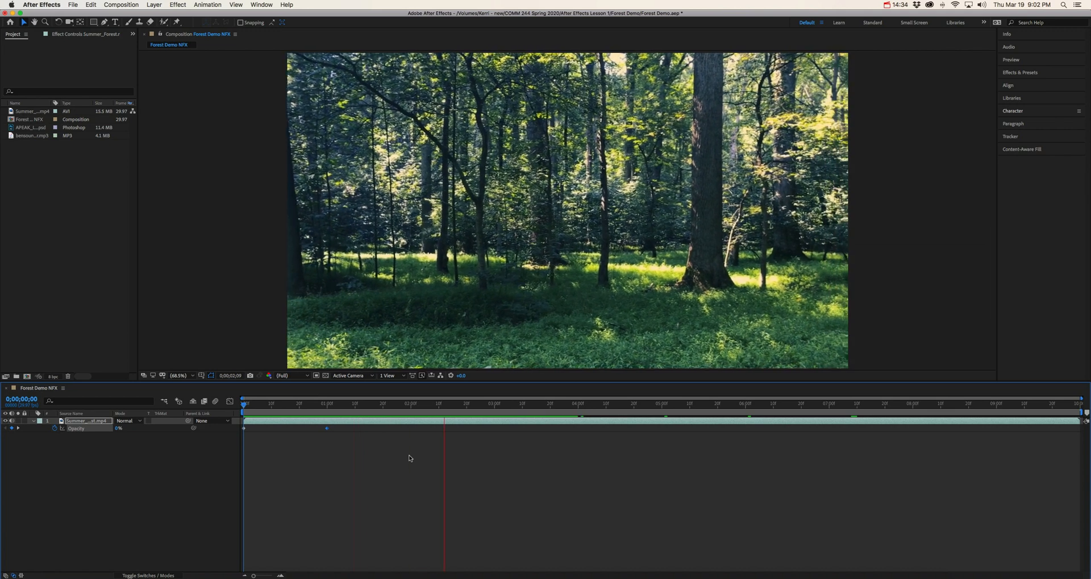
key("space")
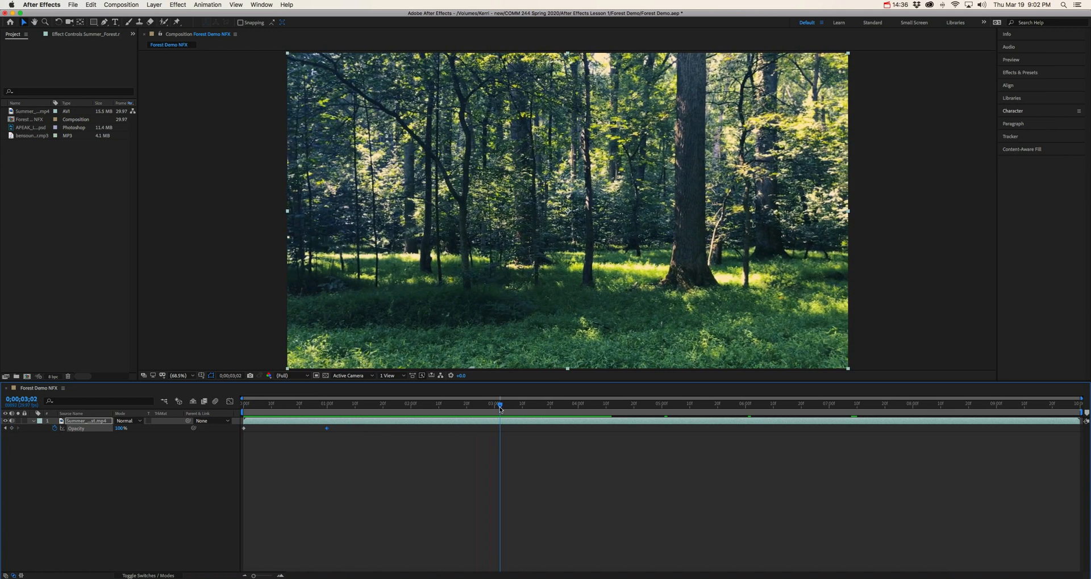
left_click_drag(500, 404, 134, 422)
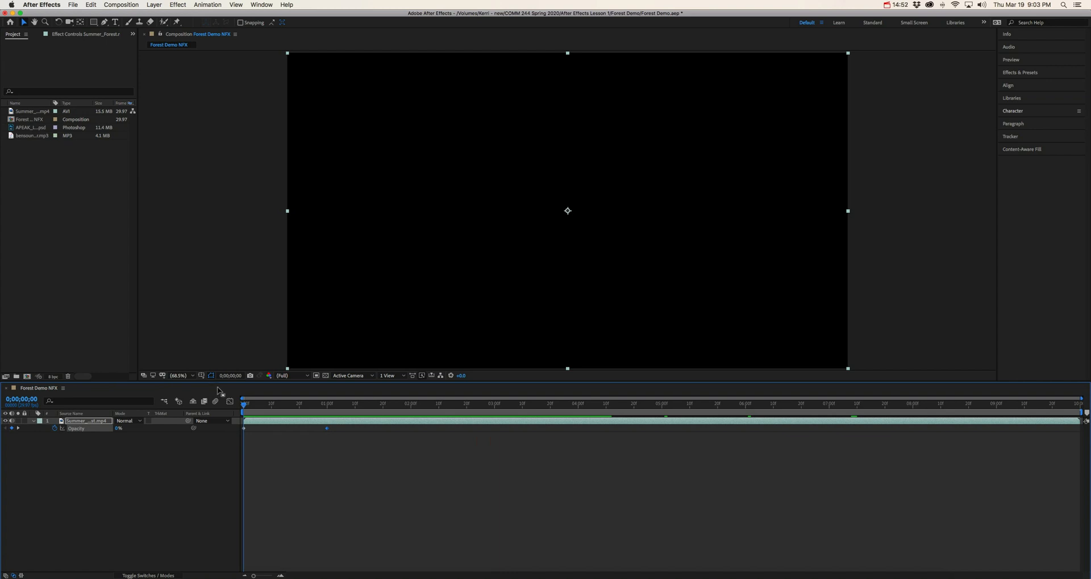
left_click(83, 424)
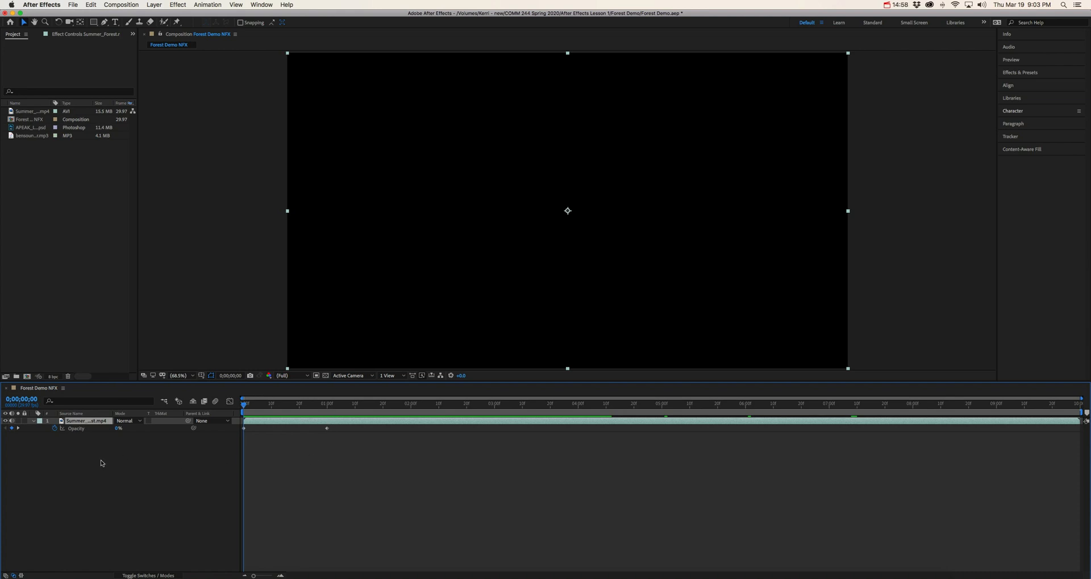
- Toggle the display of the forest layer's Opacity and keyframed properties, and leave the layer collapsed
key("t")
key("t")
key("t")
key("u")
left_click(91, 462)
left_click(88, 423)
key("t")
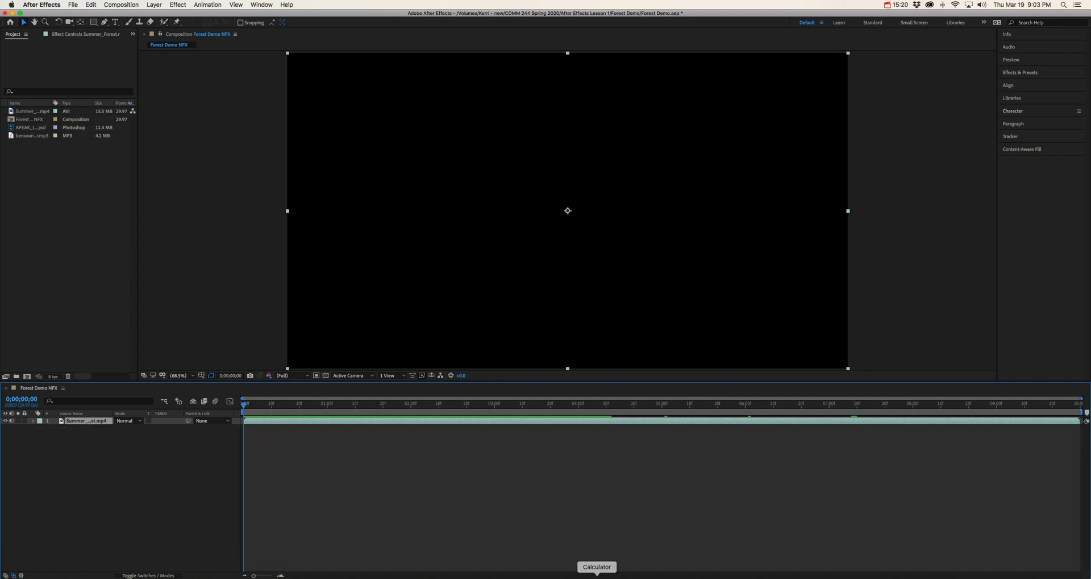
- Switch to QuickTime Player to examine the finished example up to 00:04, return to After Effects and deselect the forest layer
left_click(900, 576)
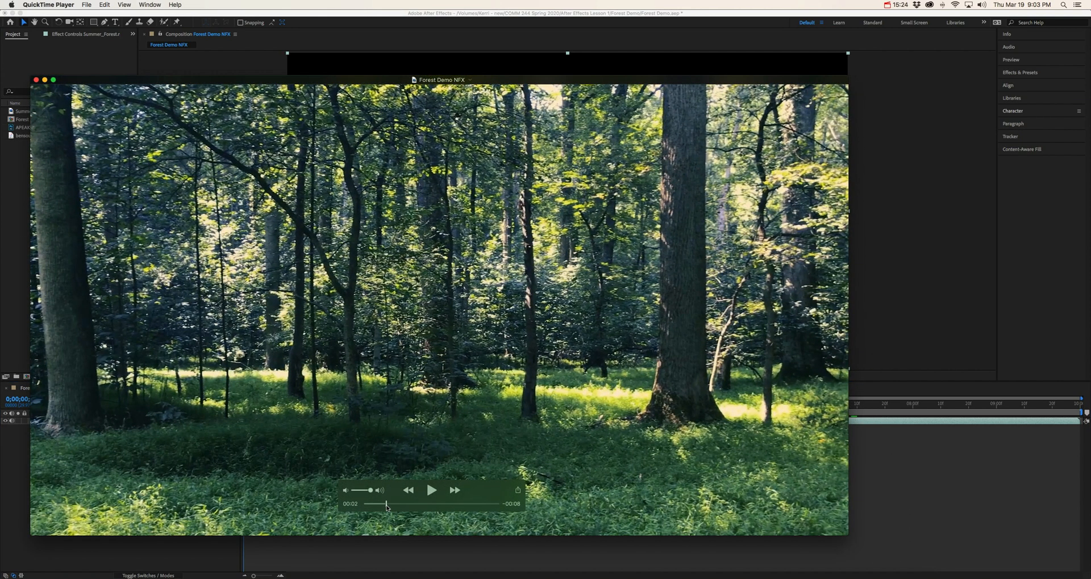
left_click_drag(386, 505, 421, 511)
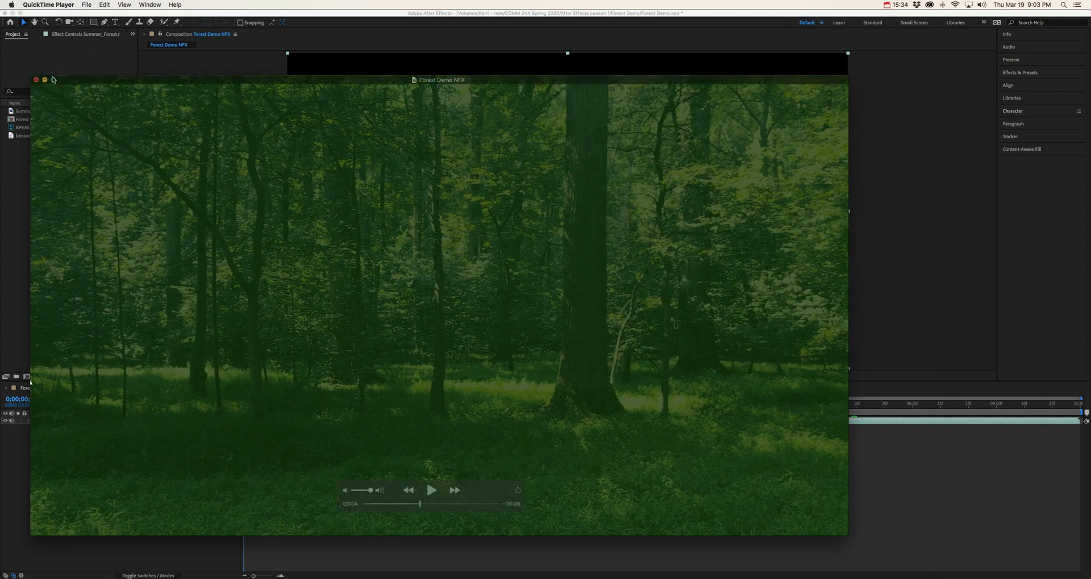
left_click(45, 80)
left_click(57, 170)
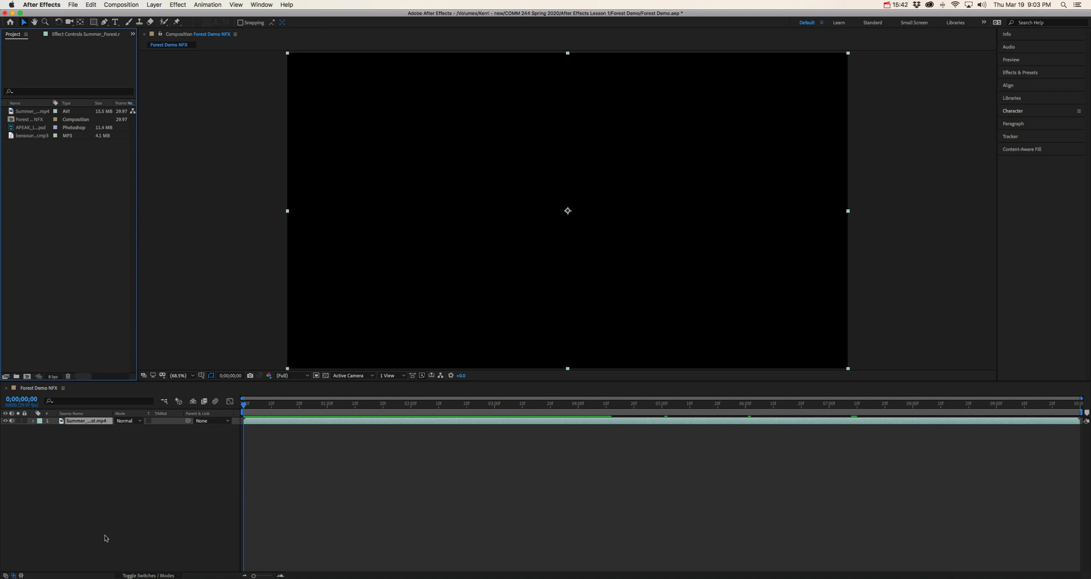
left_click(89, 487)
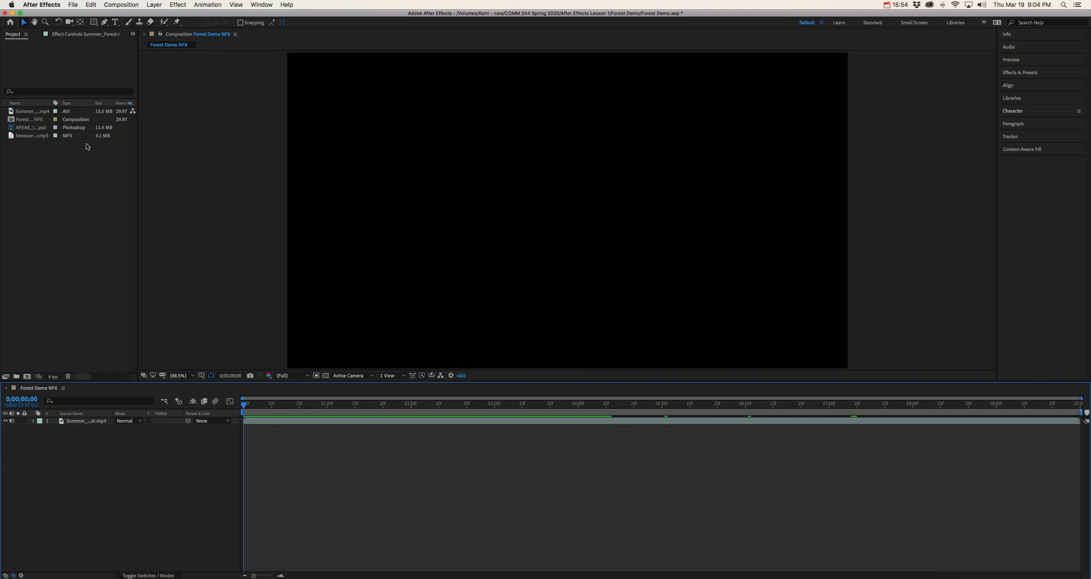
- Start a new solid layer and accept dark green 0F3309 as its color
left_click(157, 5)
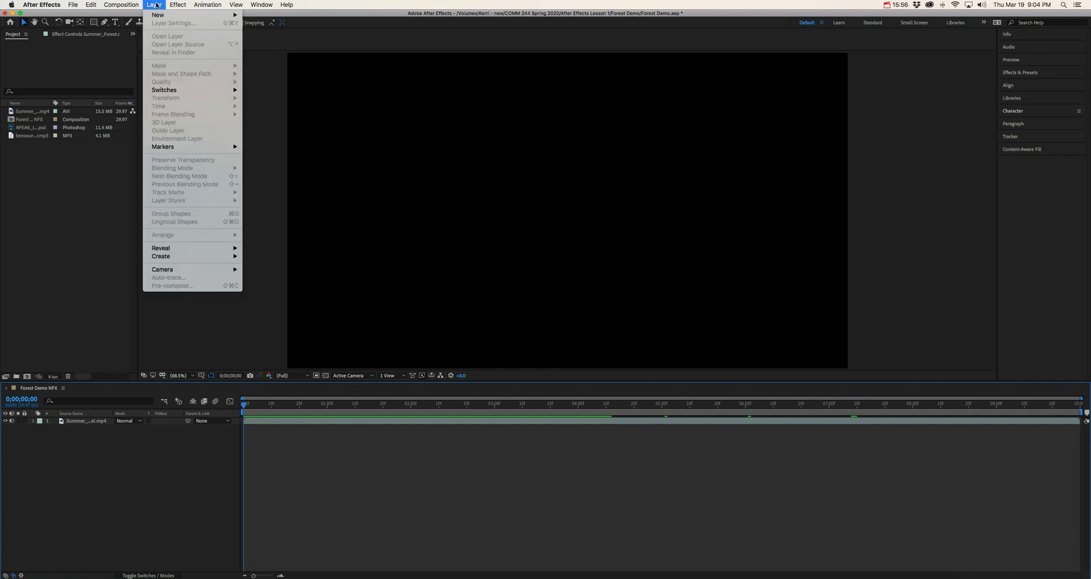
mouse_move(162, 15)
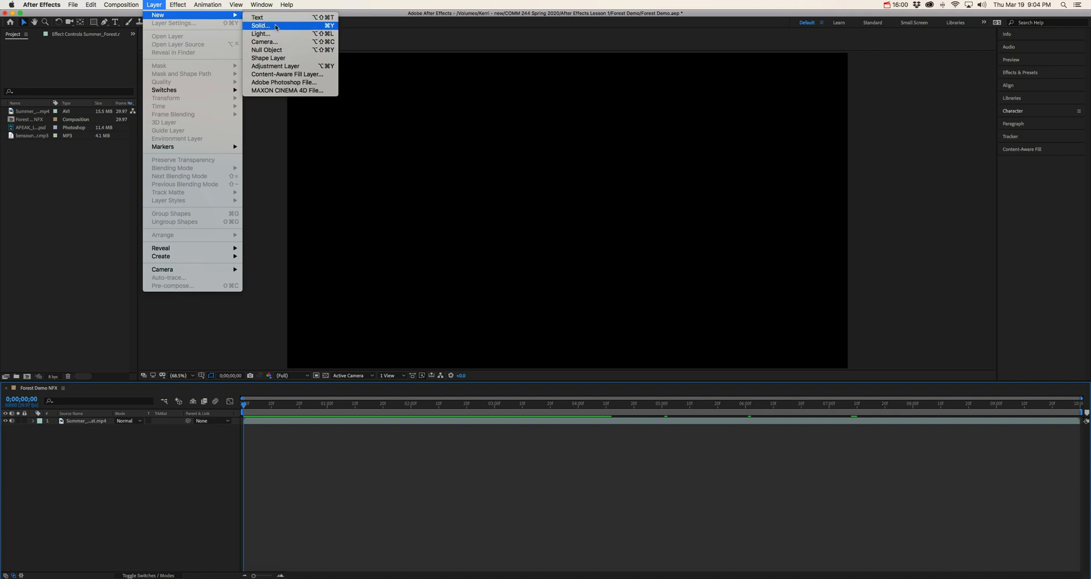
left_click(276, 27)
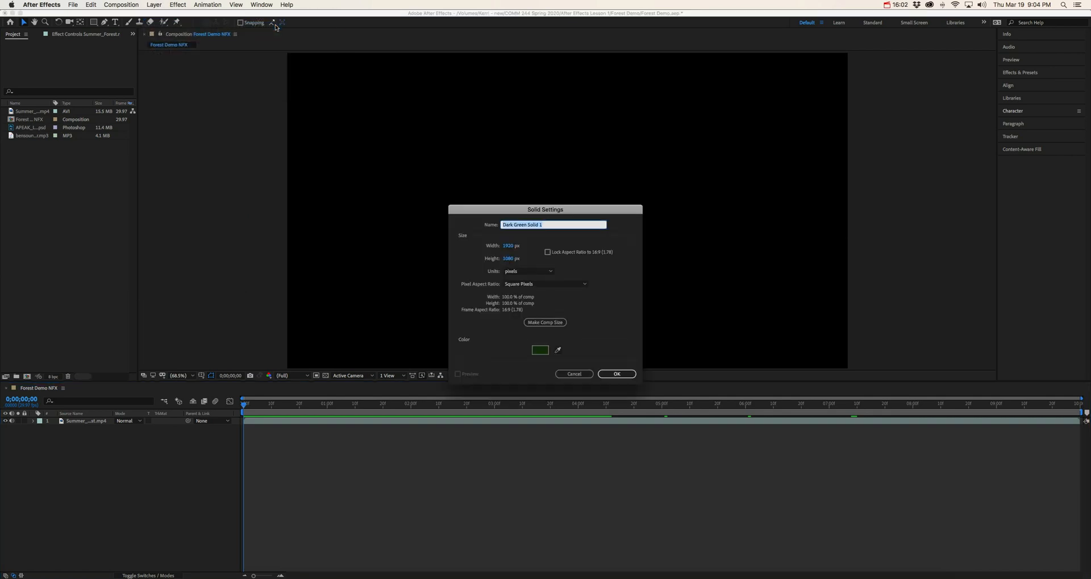
left_click(527, 376)
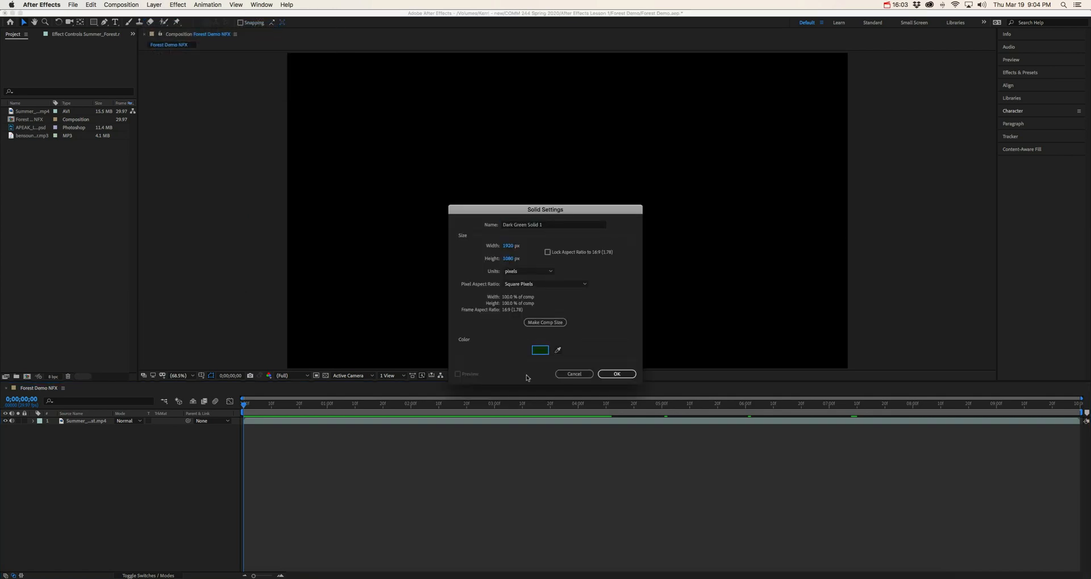
left_click(544, 225)
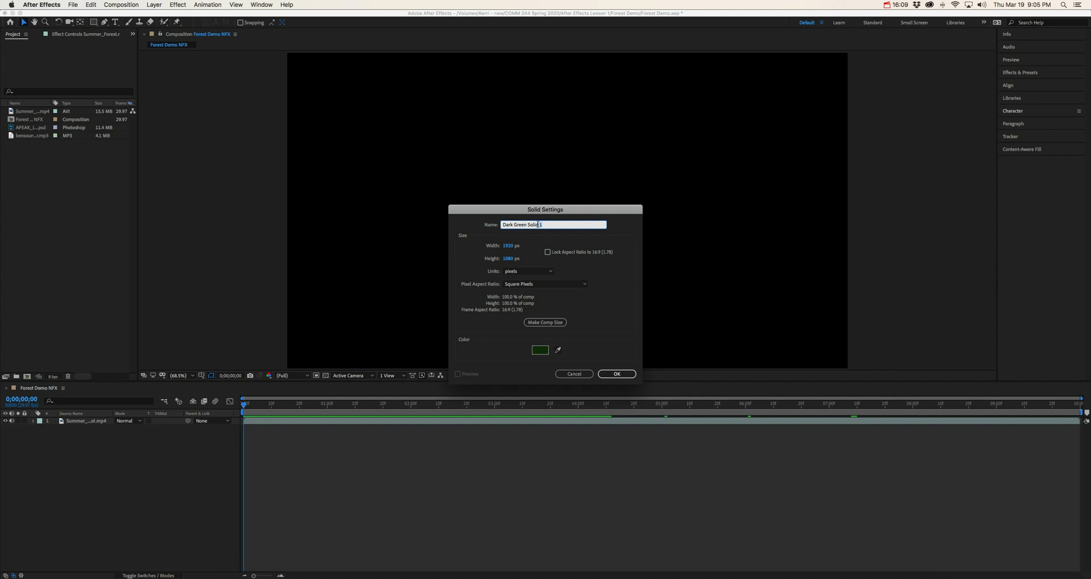
left_click_drag(539, 224, 603, 248)
left_click(540, 350)
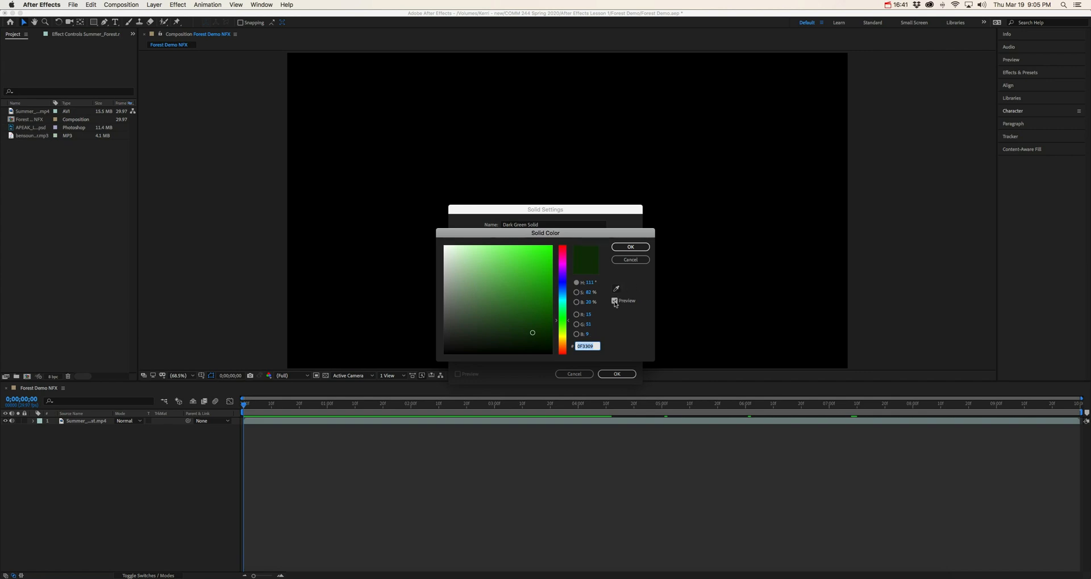
left_click(636, 247)
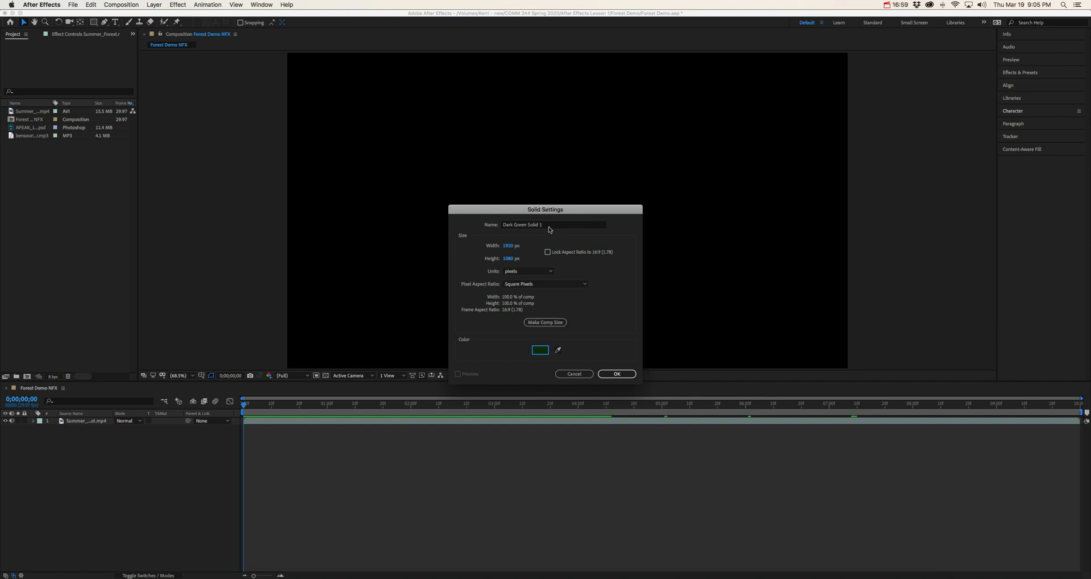
- Name the solid Dark Green Solid, match it to the composition size and create it
left_click(545, 322)
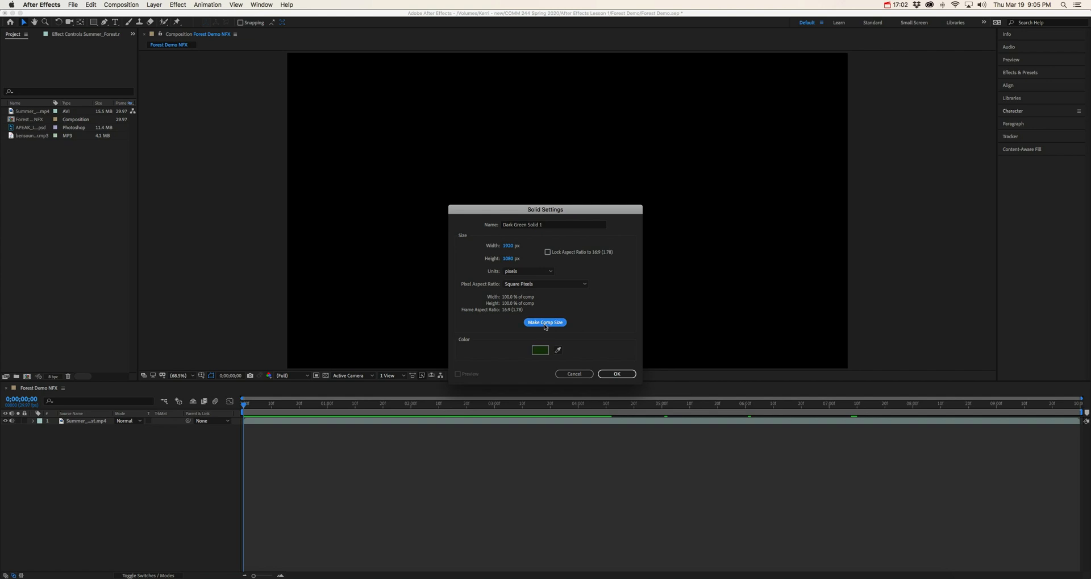
left_click(547, 224)
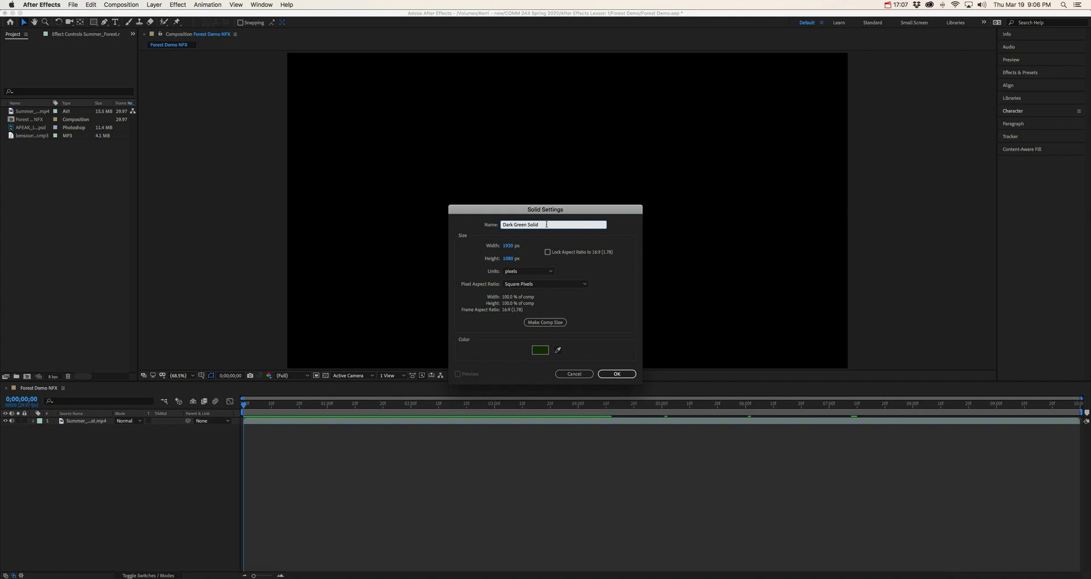
left_click(564, 324)
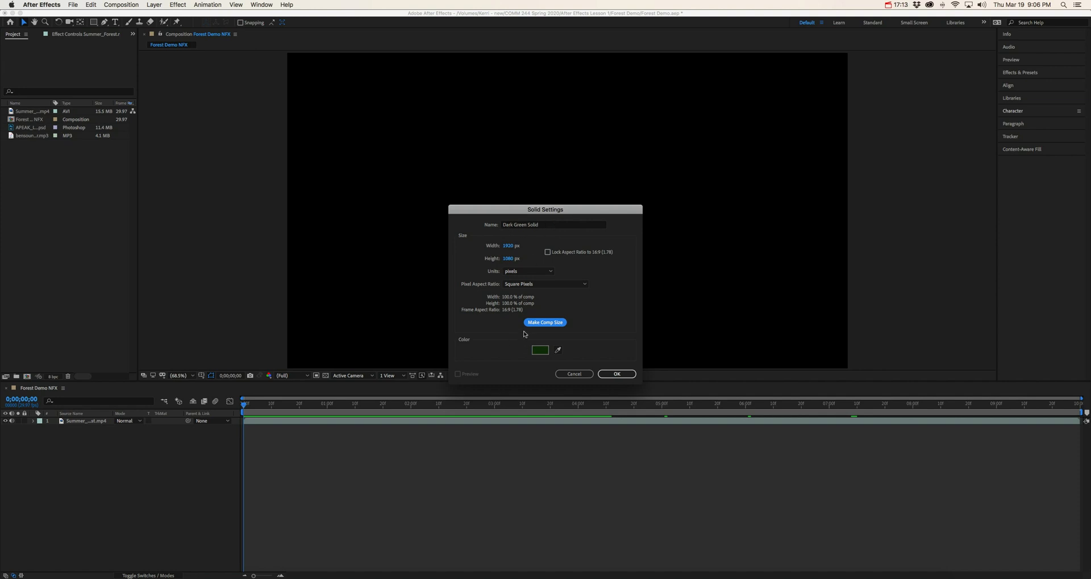
left_click(610, 377)
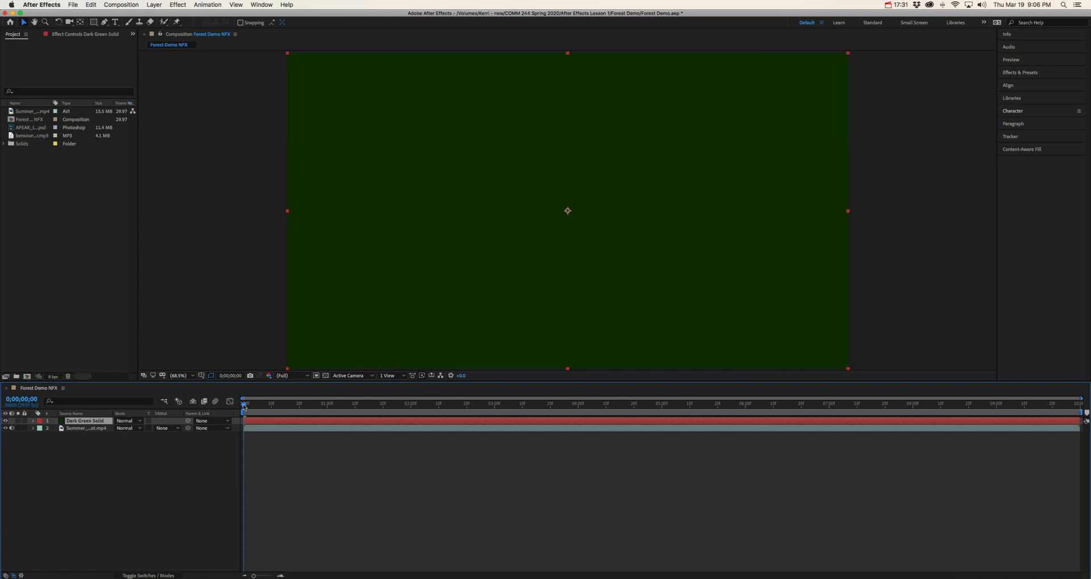
- Scrub the composition with the solid on top, and compare it with the finished example's green overlay around 00:04 in QuickTime Player
left_click_drag(247, 406, 157, 483)
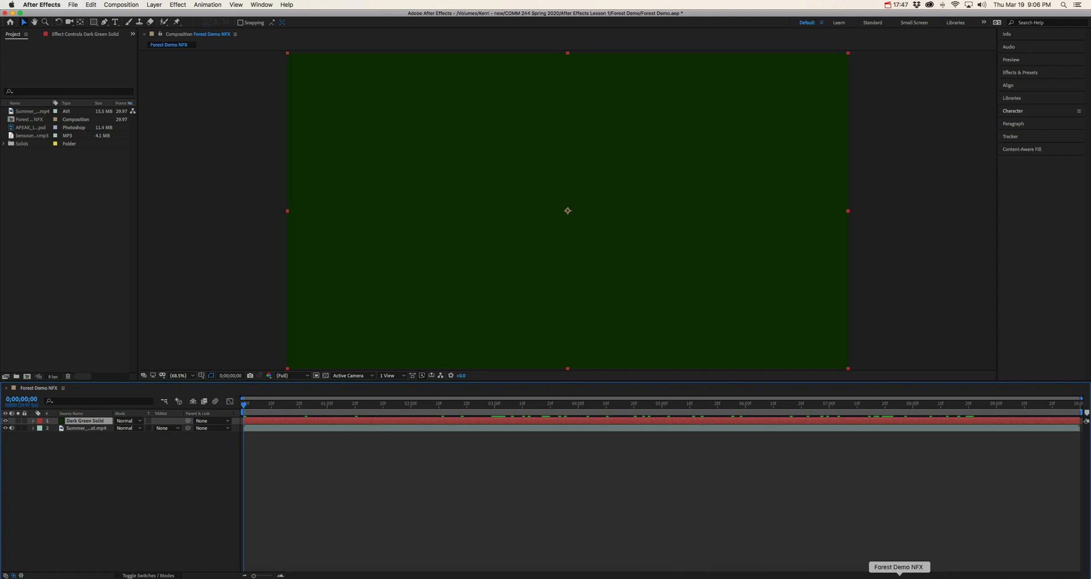
left_click(900, 574)
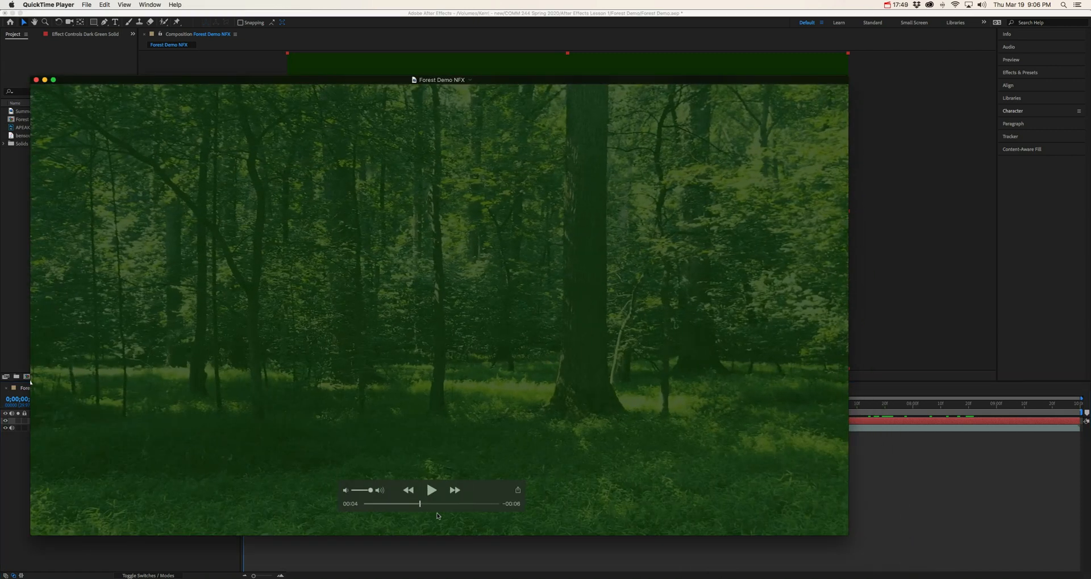
mouse_move(420, 504)
left_mouse_down()
mouse_move(449, 504)
mouse_move(422, 504)
left_mouse_up()
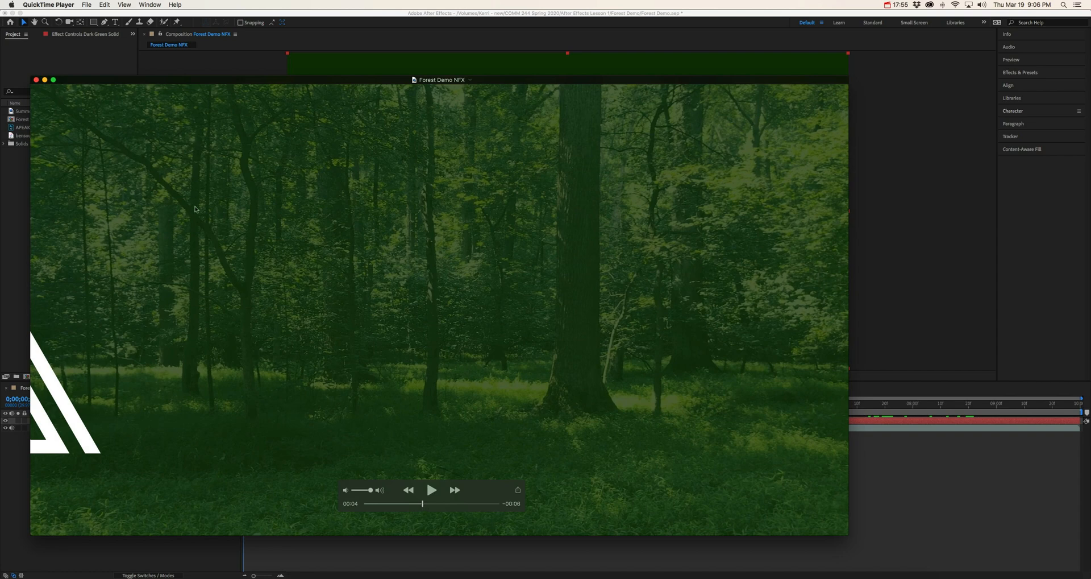
key("super+w")
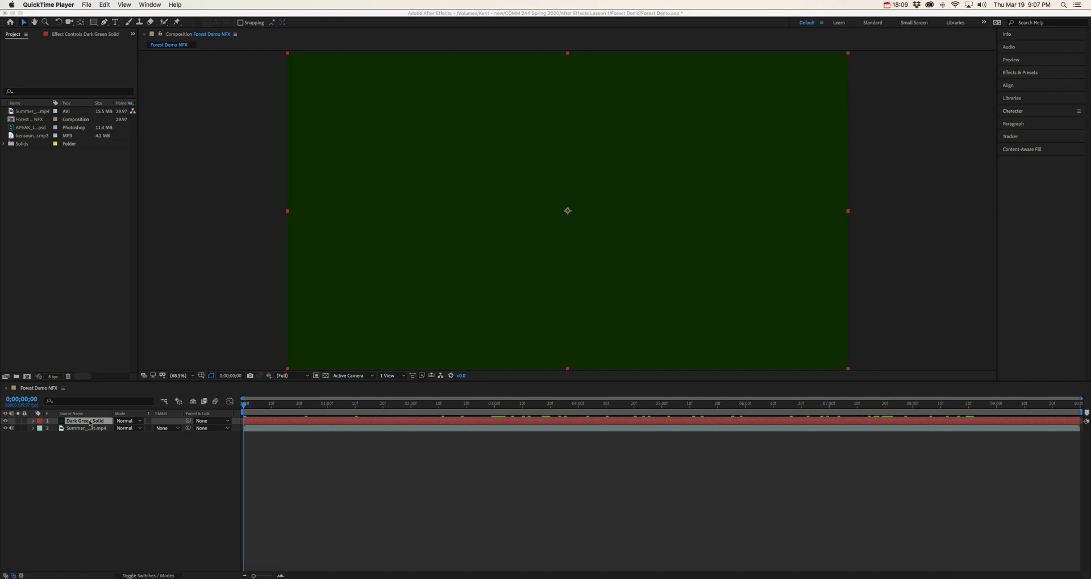
- Show only the Opacity property of the Dark Green Solid layer and set it to 75%
left_click(34, 423)
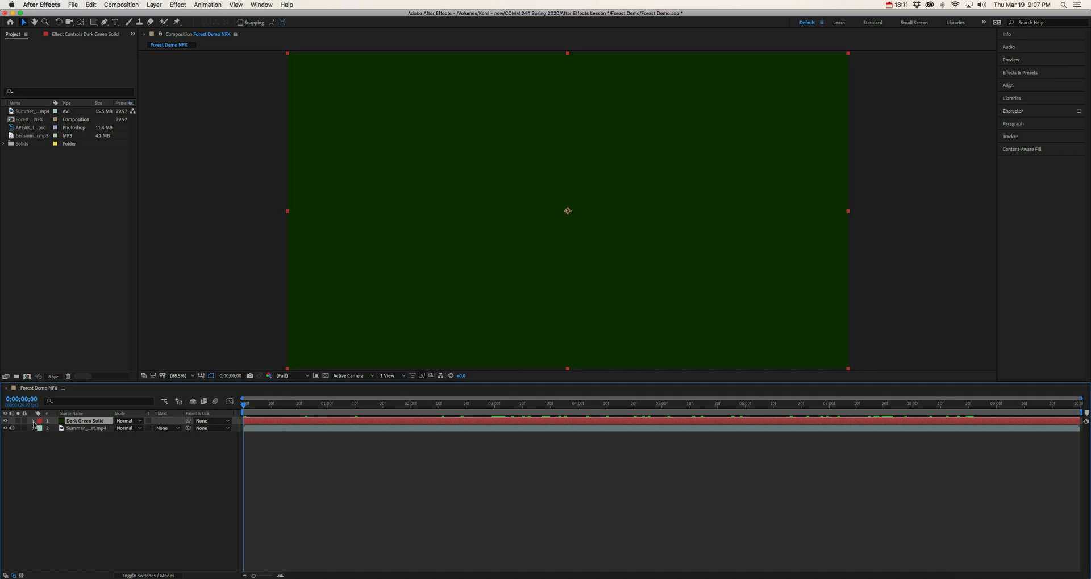
left_click(33, 421)
left_click(41, 428)
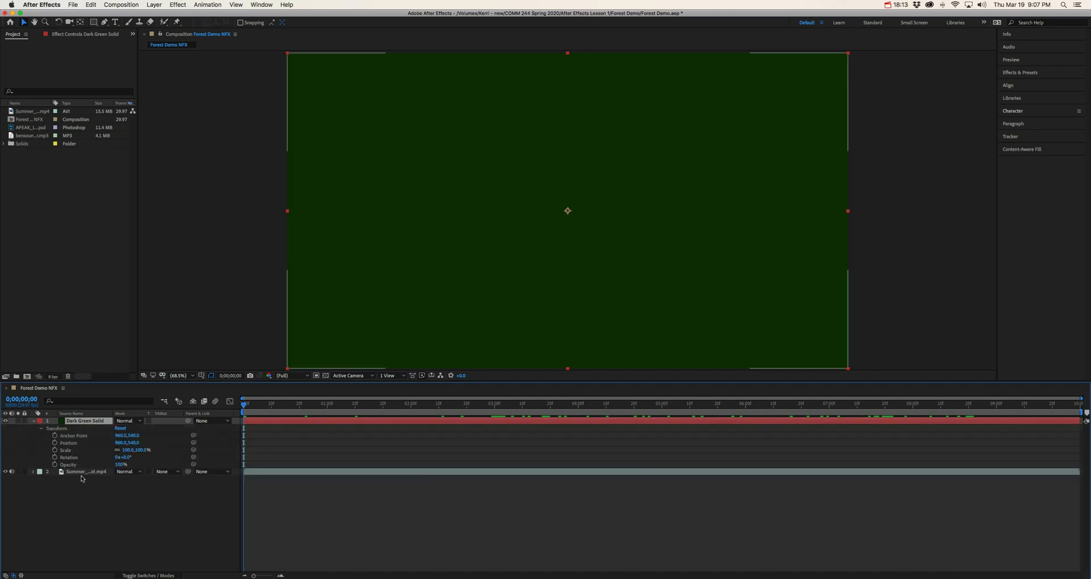
left_click(34, 421)
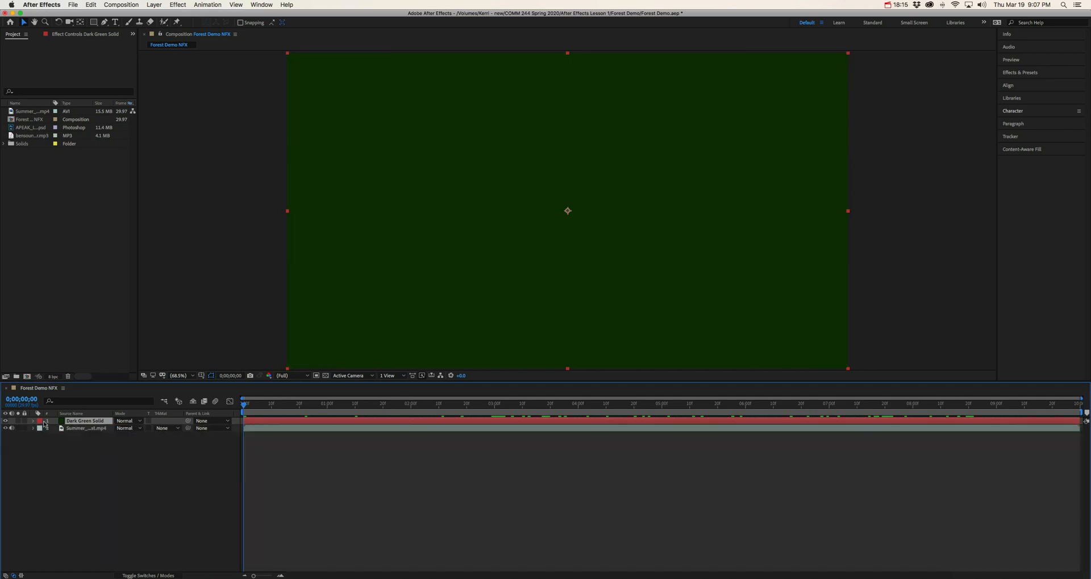
key("t")
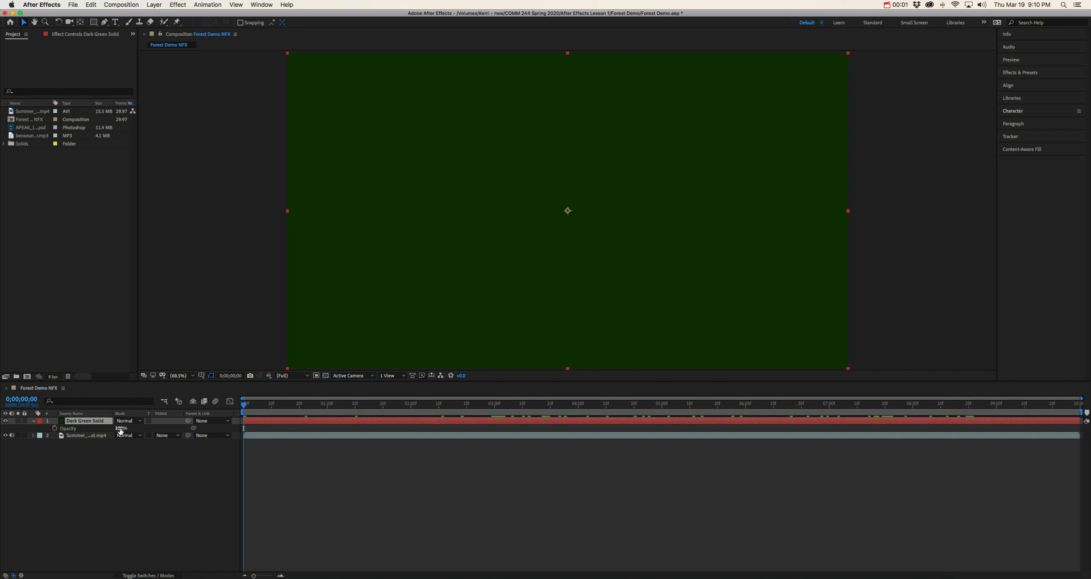
left_click(120, 428)
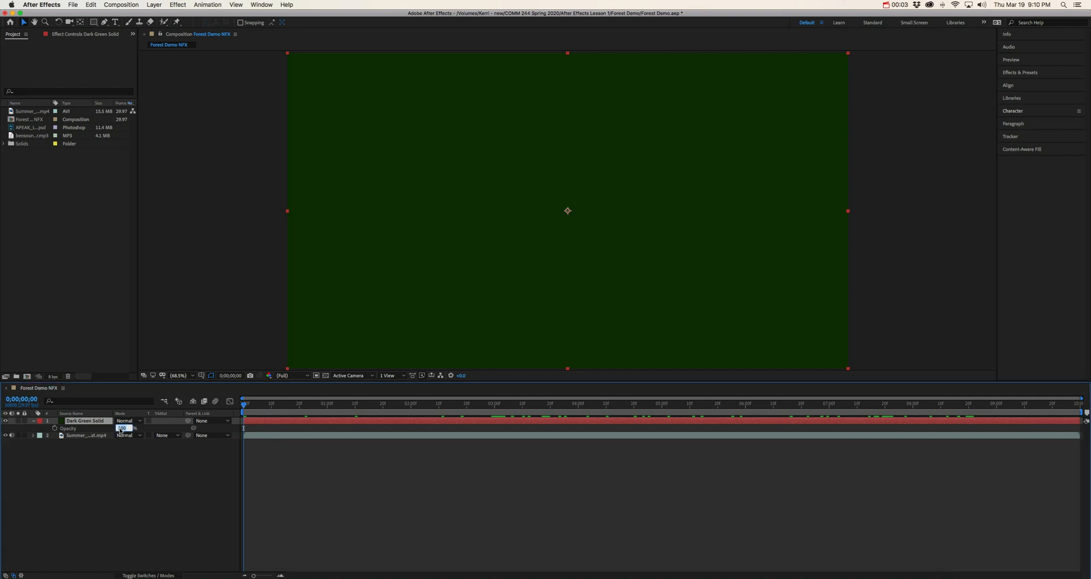
type("75")
key("Return")
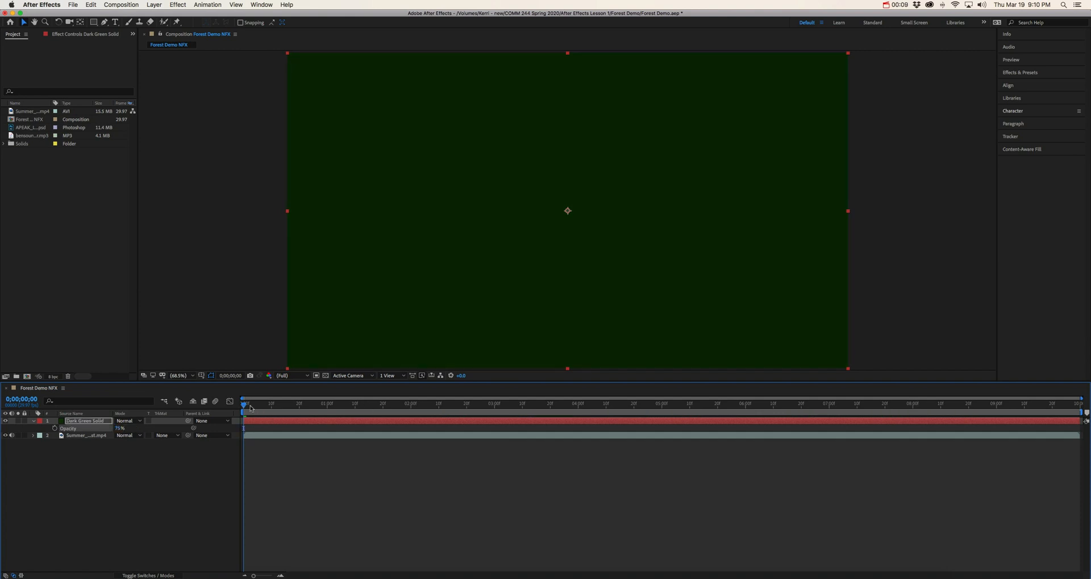
- Scrub the tinted footage, and check the finished example around 00:03 in QuickTime Player for when the green overlay begins
left_click_drag(244, 406, 687, 405)
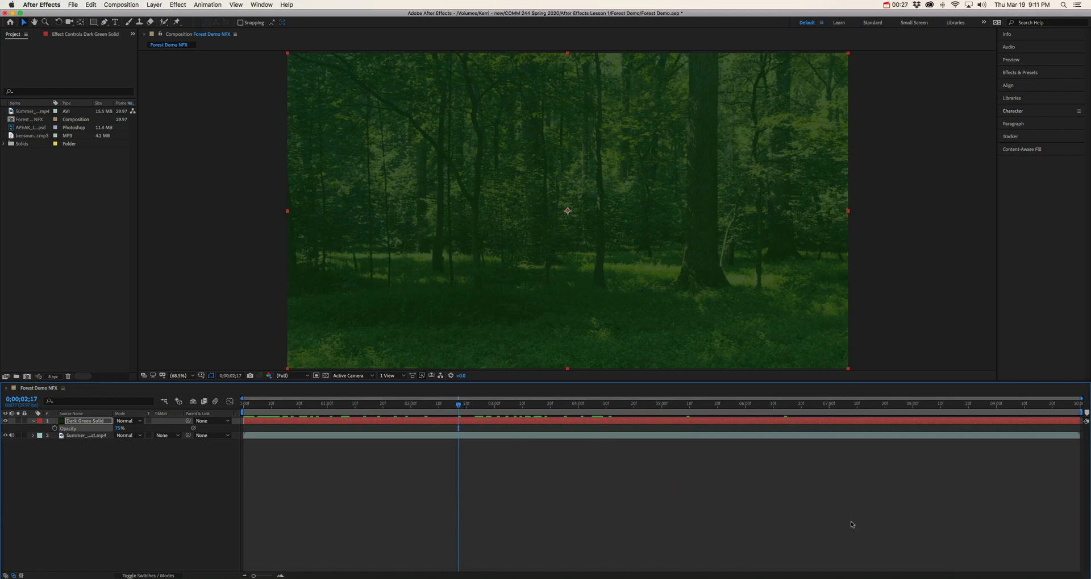
left_click(900, 575)
mouse_move(419, 506)
left_mouse_down()
mouse_move(363, 506)
mouse_move(399, 506)
left_mouse_up()
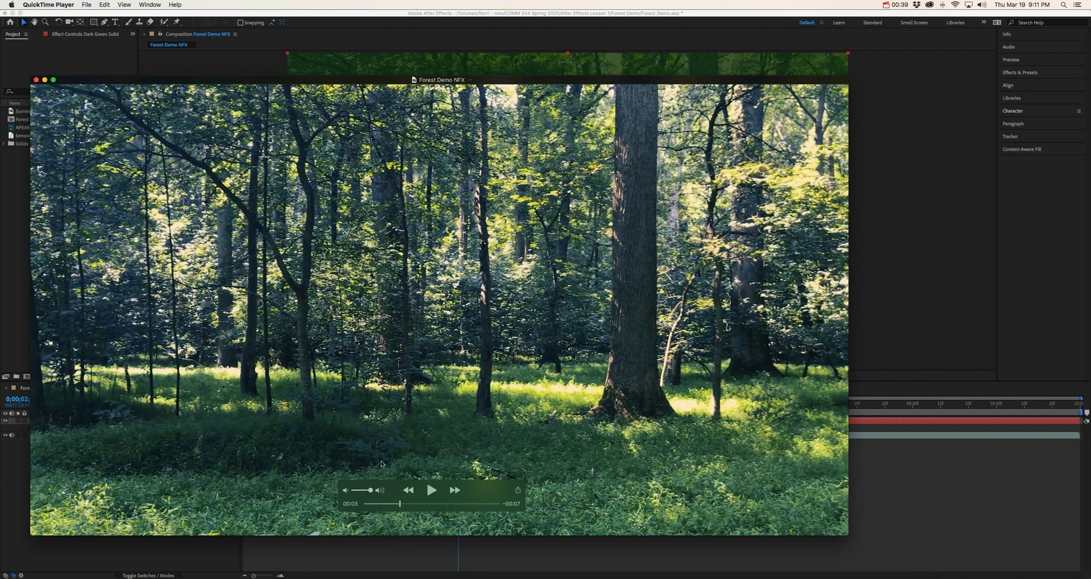
left_click(952, 132)
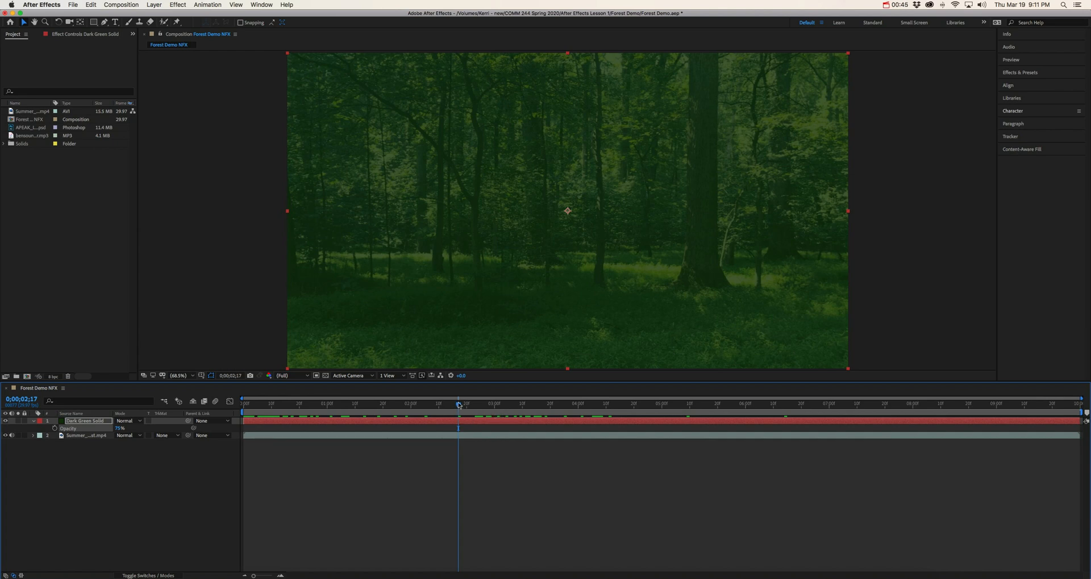
- Trim the start of the Dark Green Solid layer to 0;00;03;00
left_click_drag(459, 405, 494, 404)
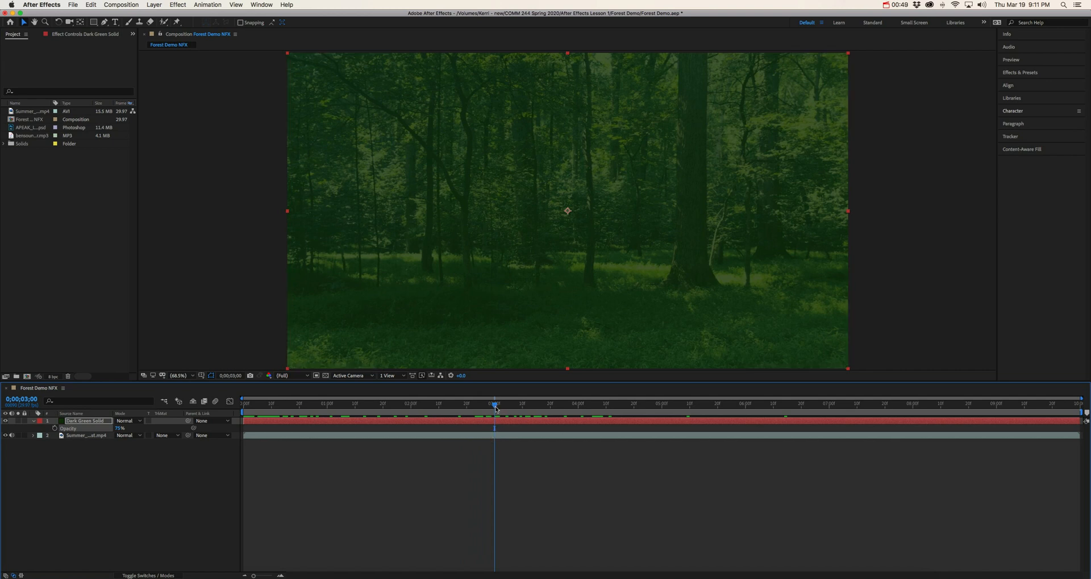
left_click(243, 421)
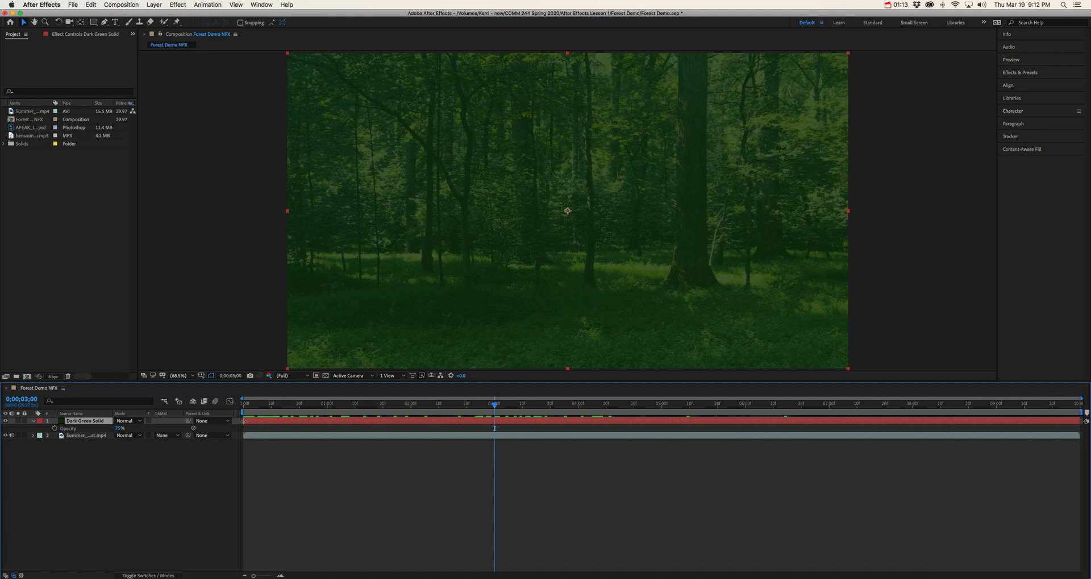
left_click_drag(245, 421, 490, 422)
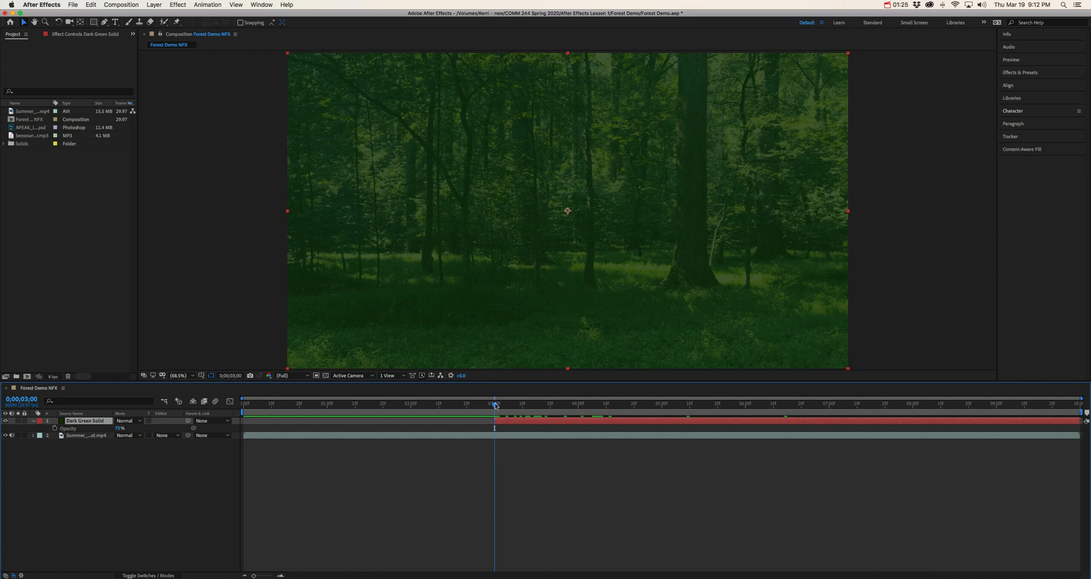
- Preview the composition from the start, and scrub across the solid's new start, leaving the playhead at 0;00;03;00
left_click_drag(494, 402, 246, 393)
key("space")
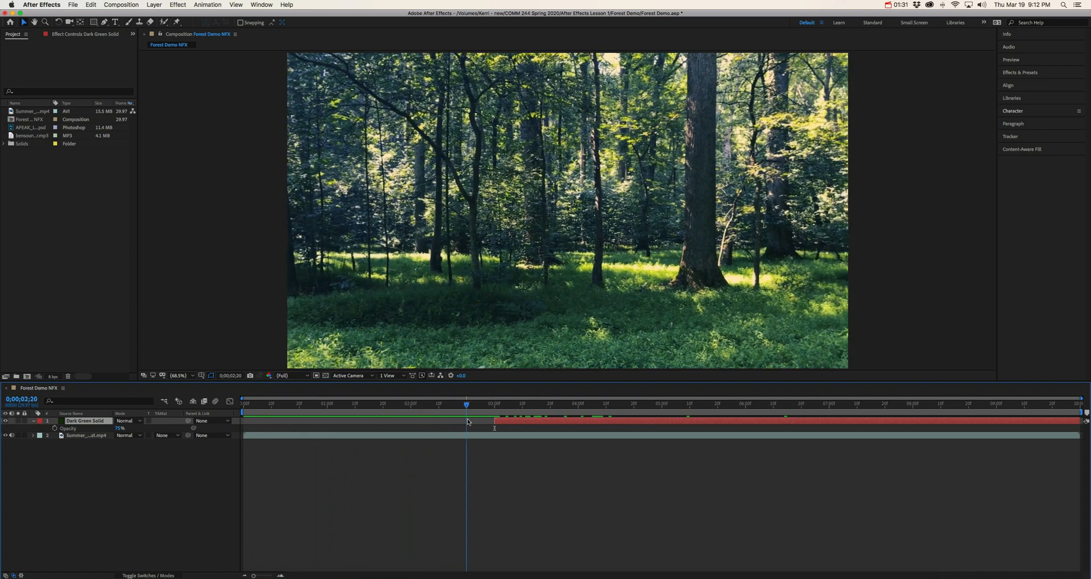
left_click(385, 404)
left_click_drag(386, 405, 486, 413)
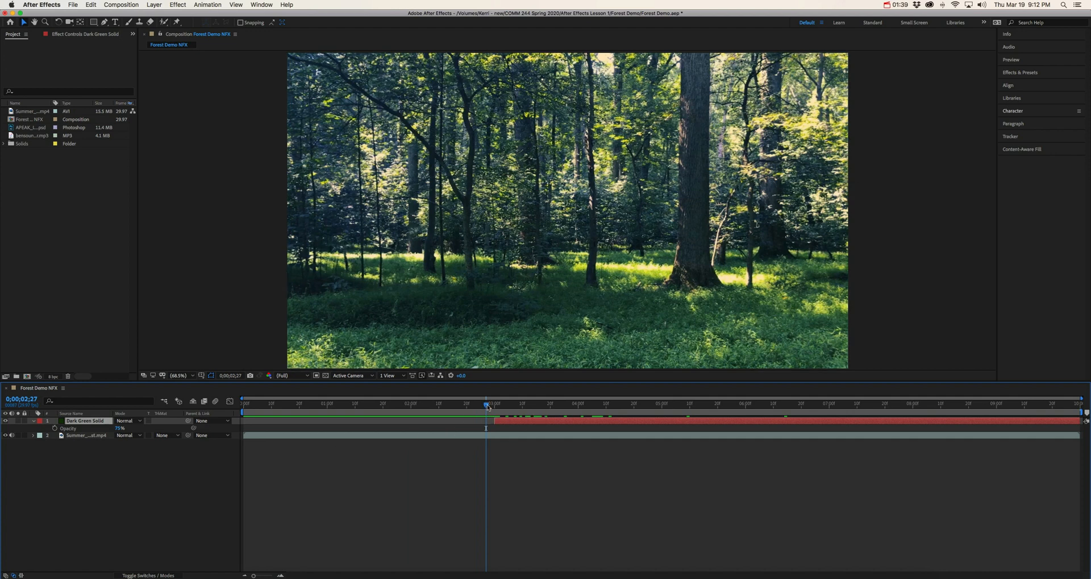
left_click_drag(489, 406, 494, 407)
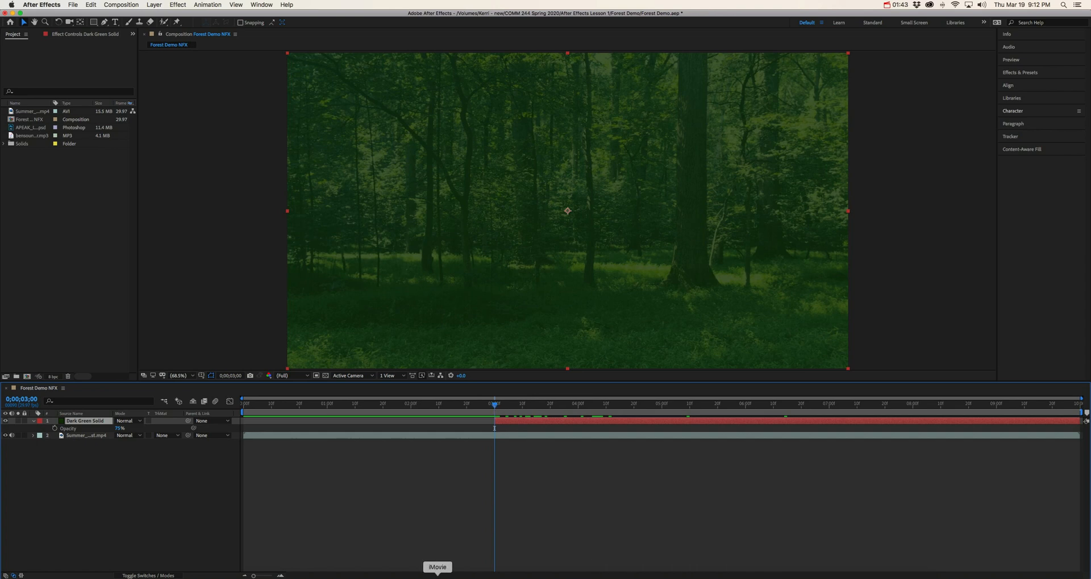
- Check the finished example between 00:03 and 00:04 in QuickTime Player for how the green overlay fades in, and return to After Effects
left_click(785, 575)
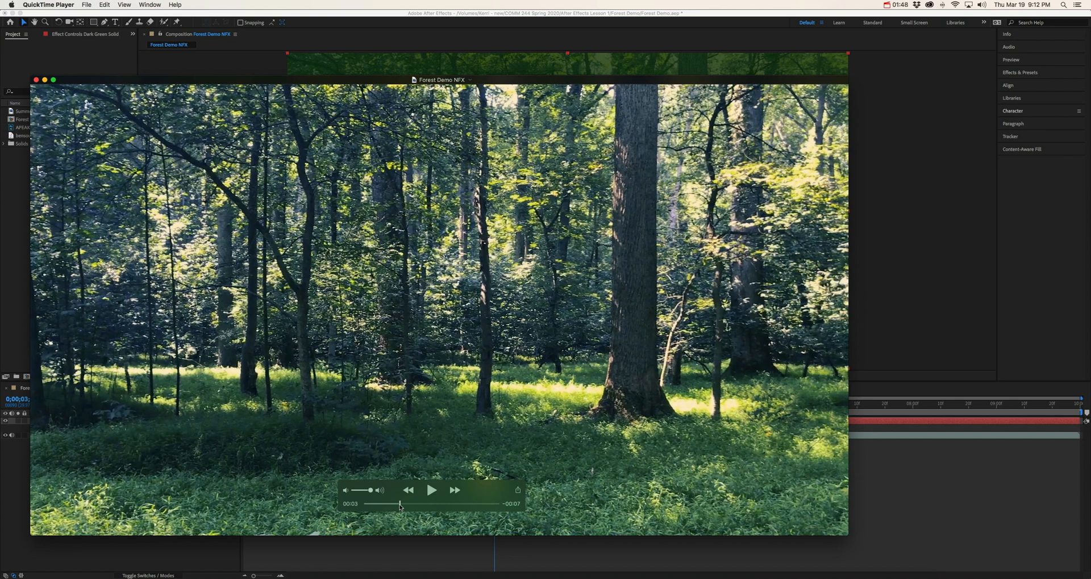
left_click_drag(400, 506, 423, 506)
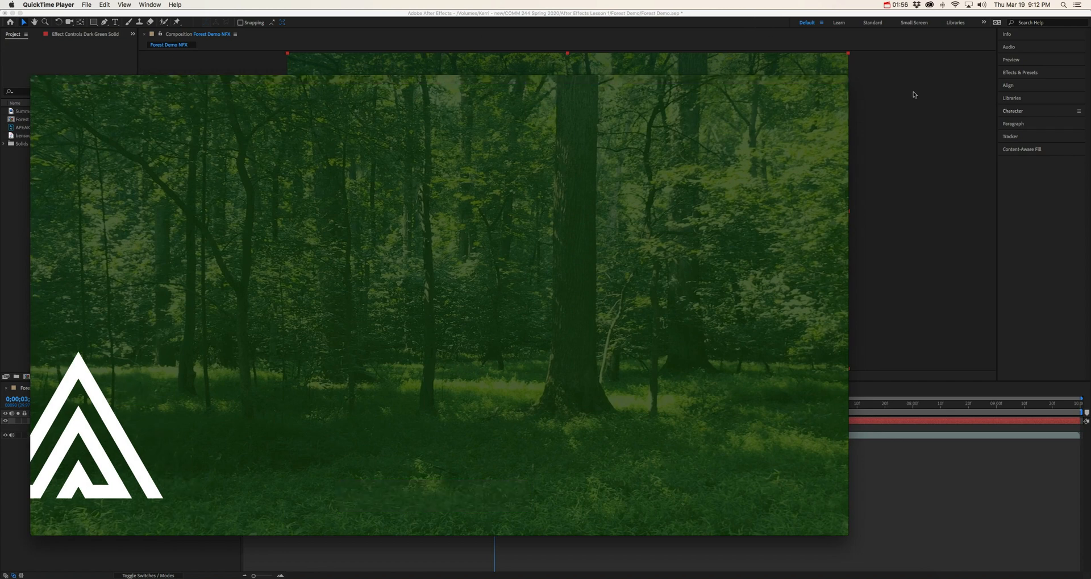
left_click(914, 162)
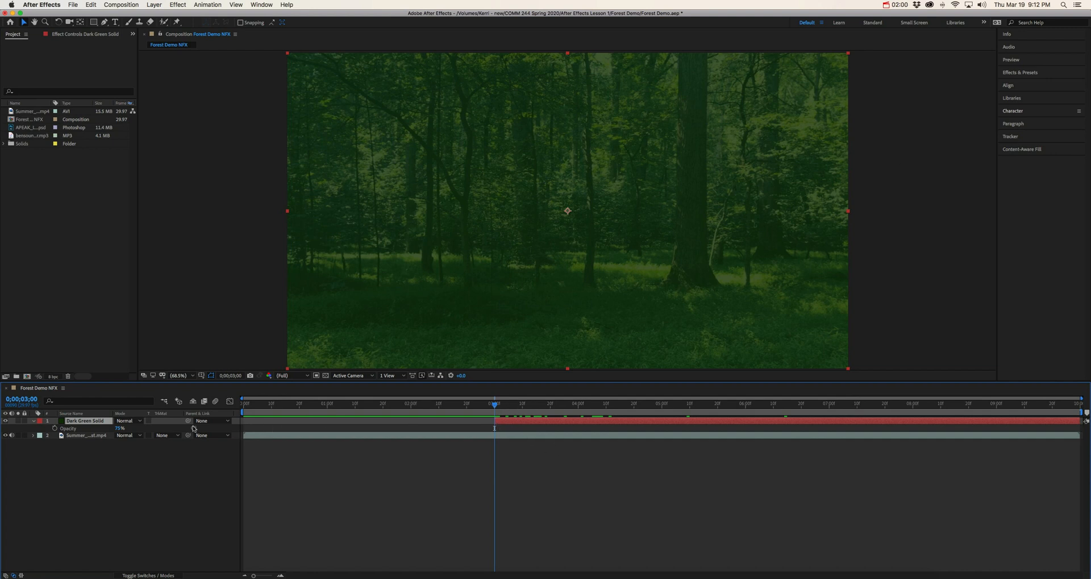
- Set the Dark Green Solid's opacity to 0% at 0;00;03;00 and start keyframing its opacity there
left_click(118, 429)
type("0")
key("Return")
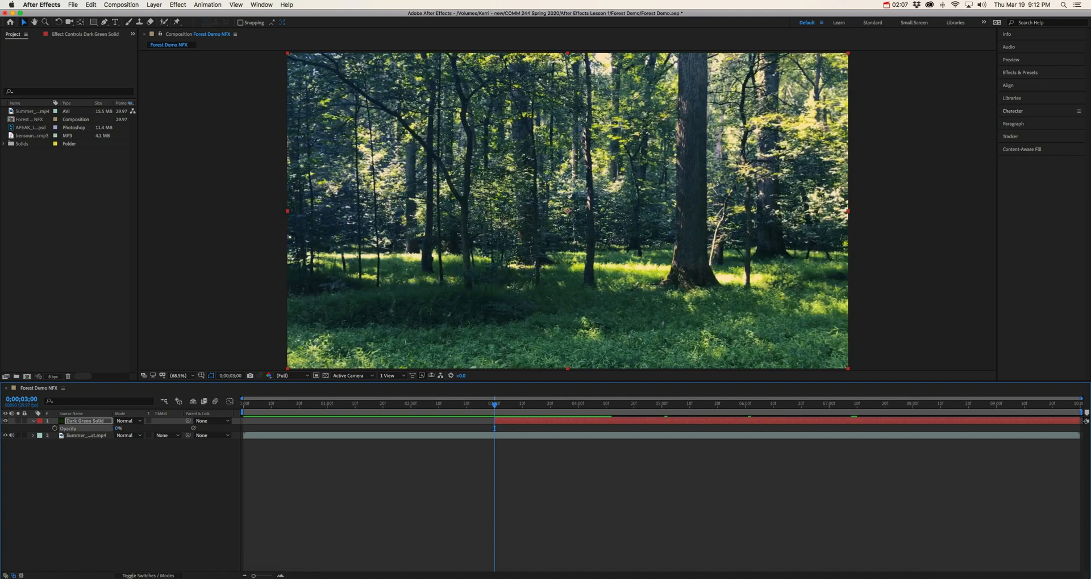
left_click(55, 428)
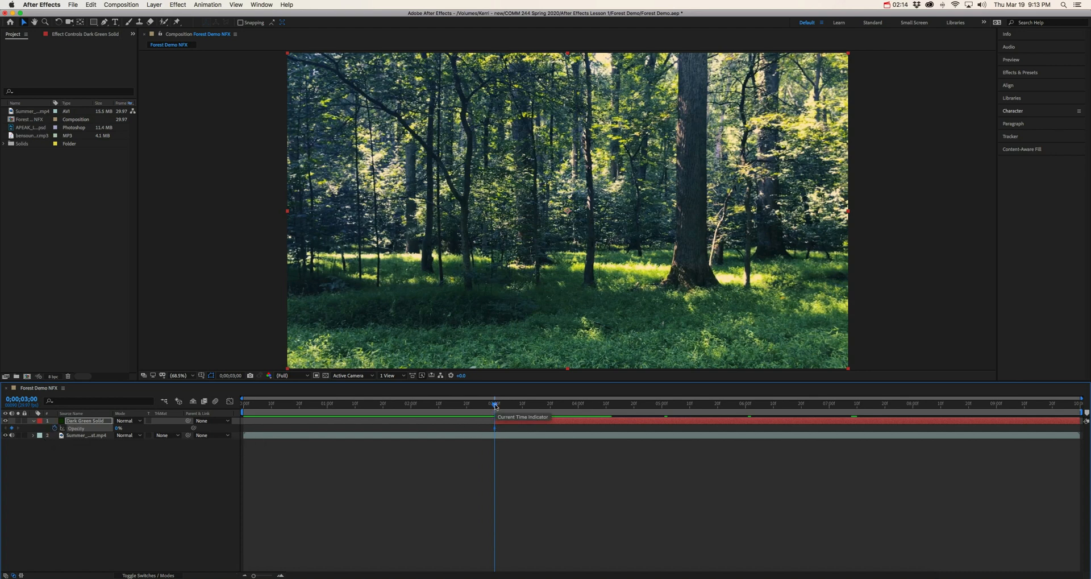
- Add an opacity keyframe of 75% to the Dark Green Solid at 0;00;04;00
left_click_drag(495, 405, 578, 405)
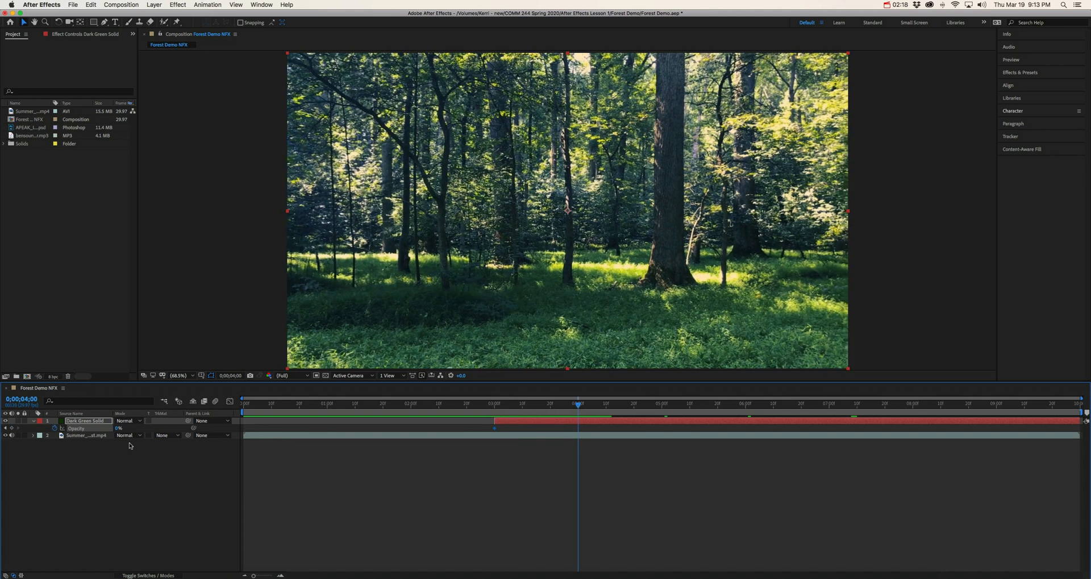
left_click(118, 428)
type("75")
key("Return")
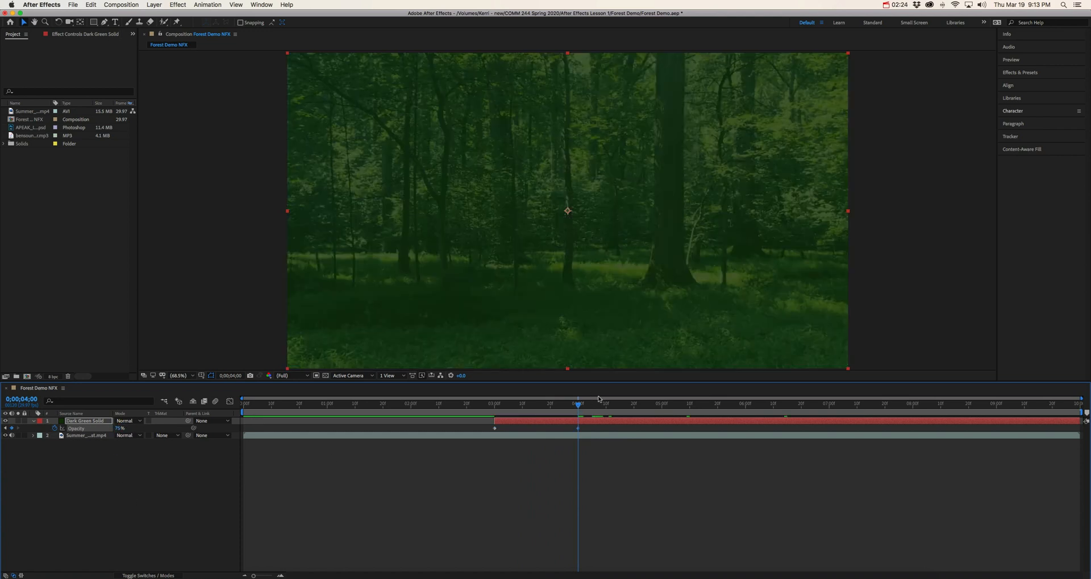
- Preview the overlay's fade-in from the composition's start, then leave the playhead at 0;00;02;24 with no layer selected
left_click_drag(577, 407, 208, 430)
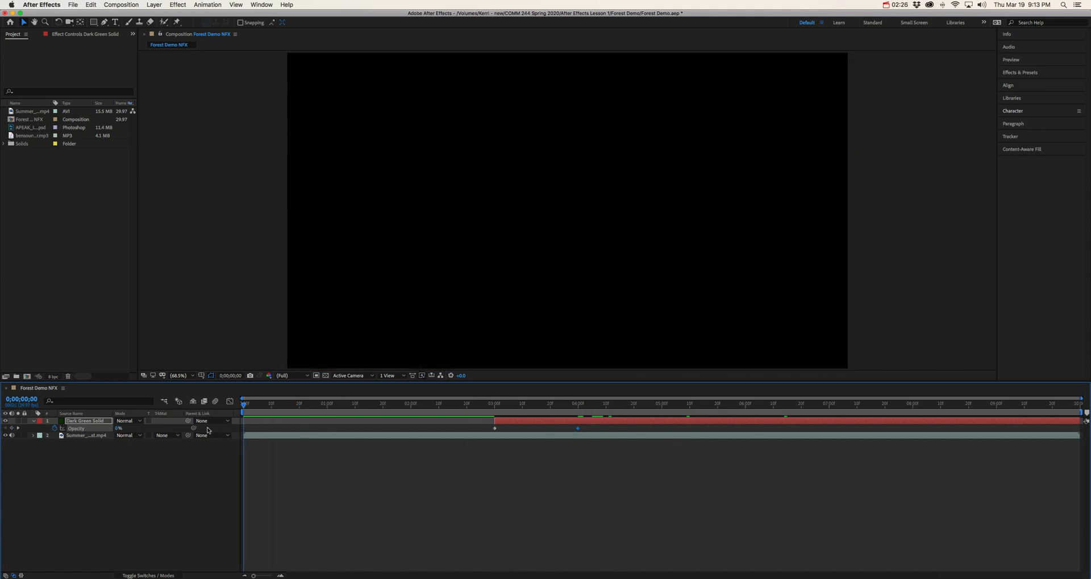
key("space")
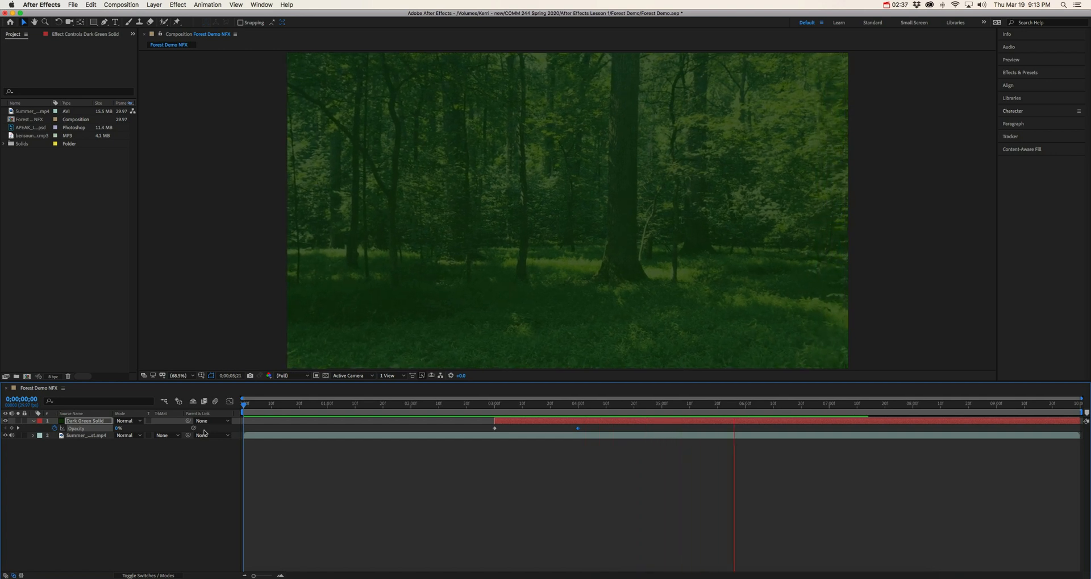
key("space")
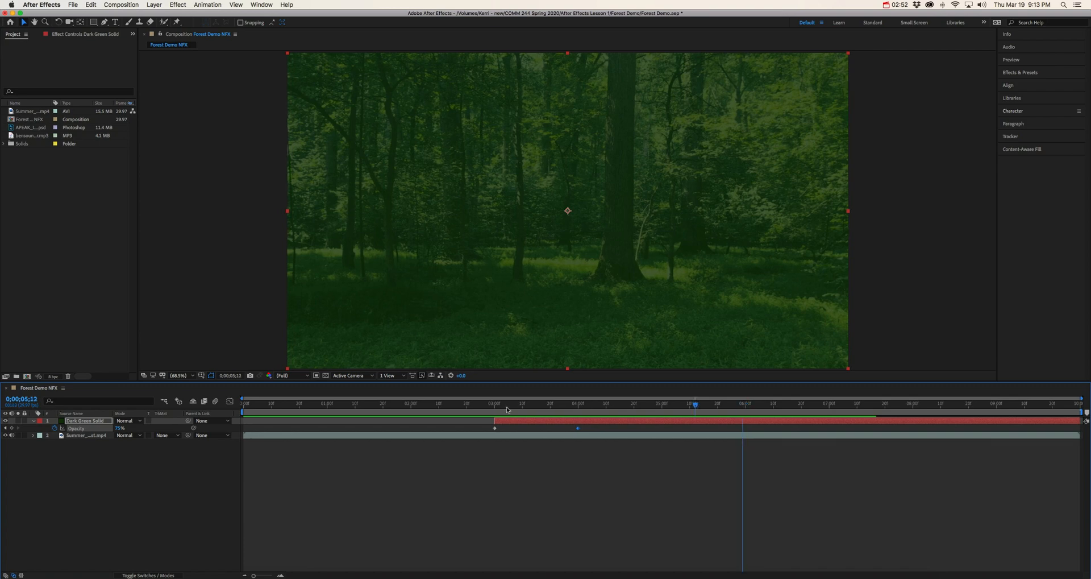
key("Home")
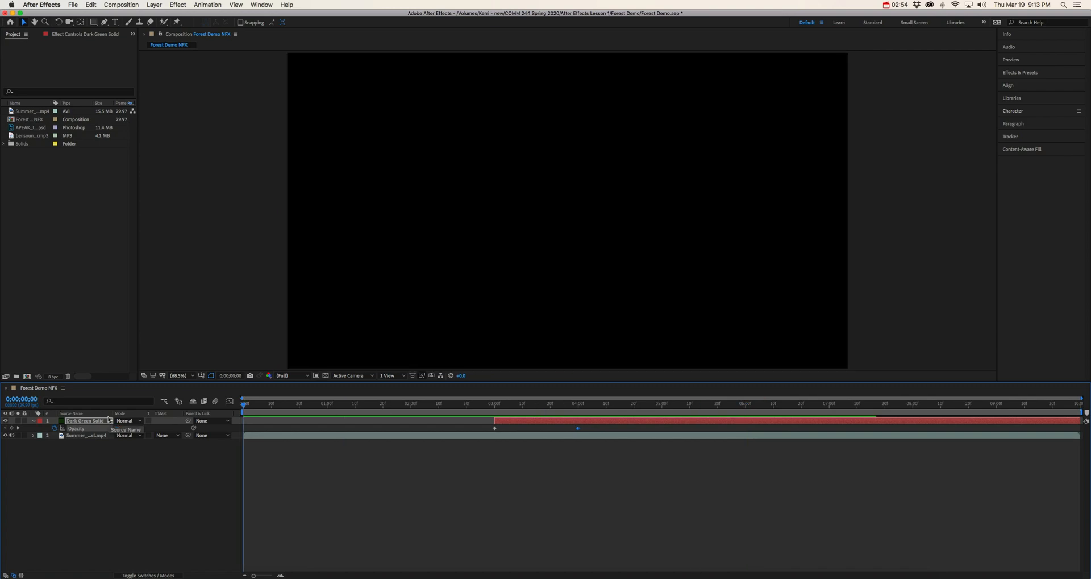
key("space")
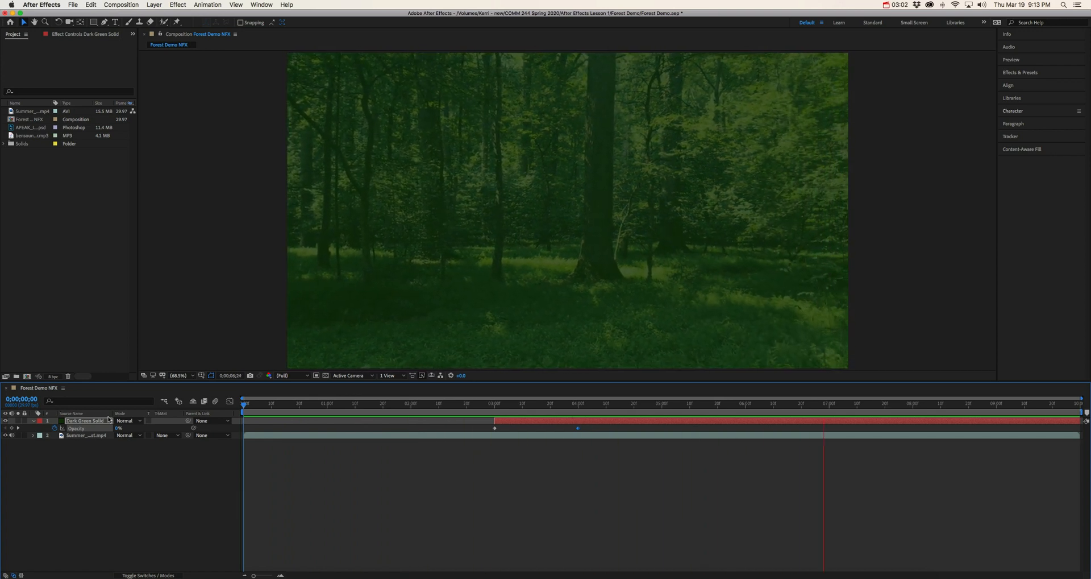
key("space")
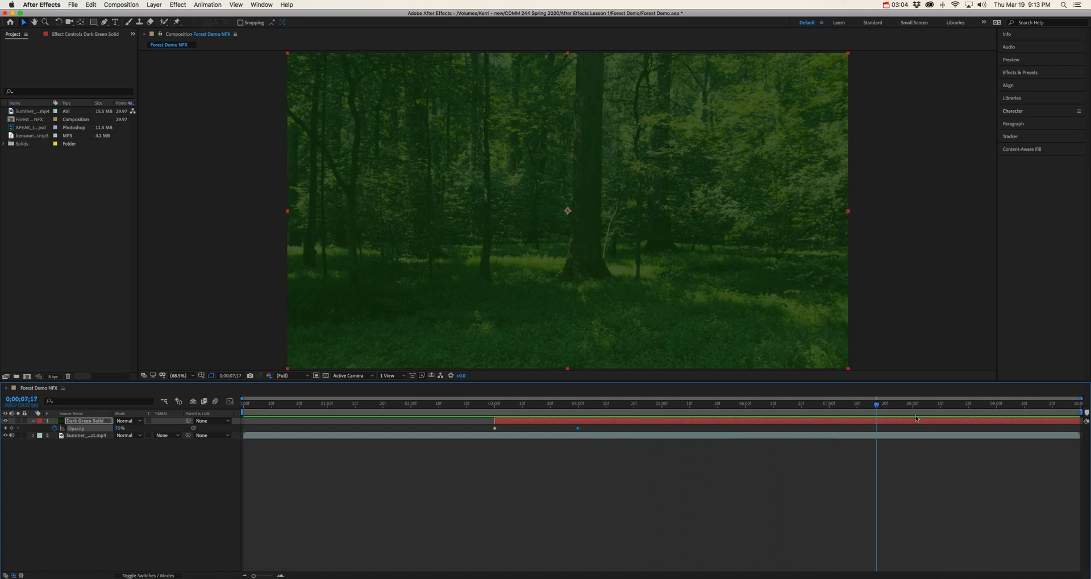
left_click_drag(878, 404, 478, 407)
left_click(548, 501)
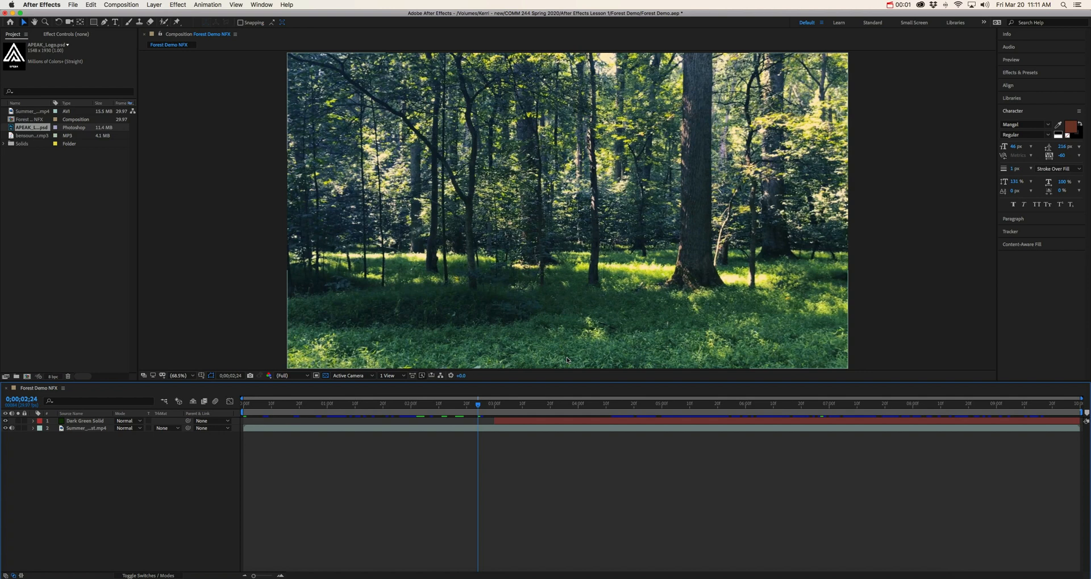
- Examine in QuickTime Player how the logo moves into frame between 00:04 and 00:06 of the finished example, and minimize that window
left_click(869, 546)
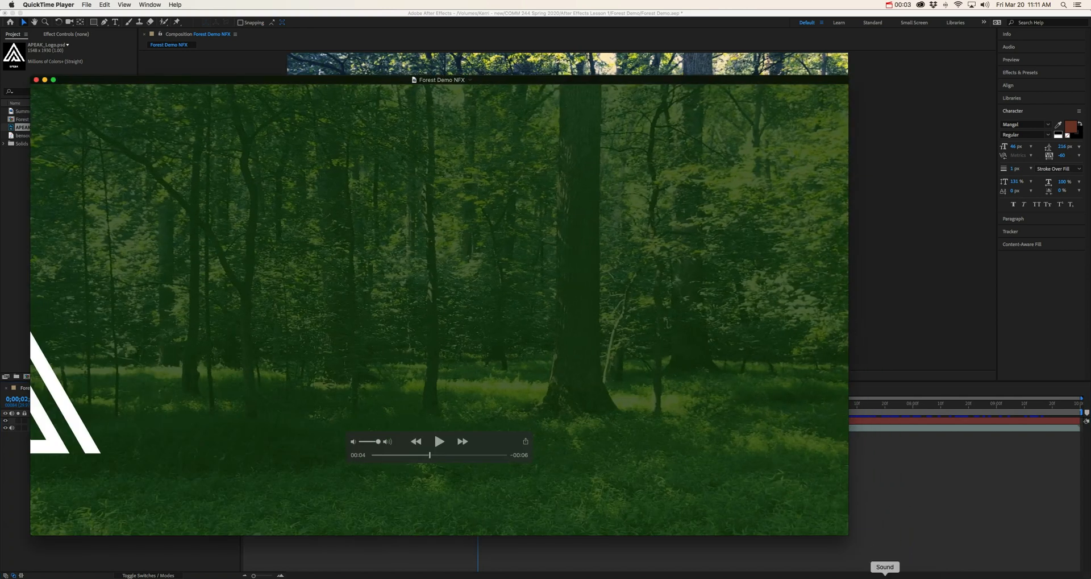
left_click_drag(367, 460, 433, 456)
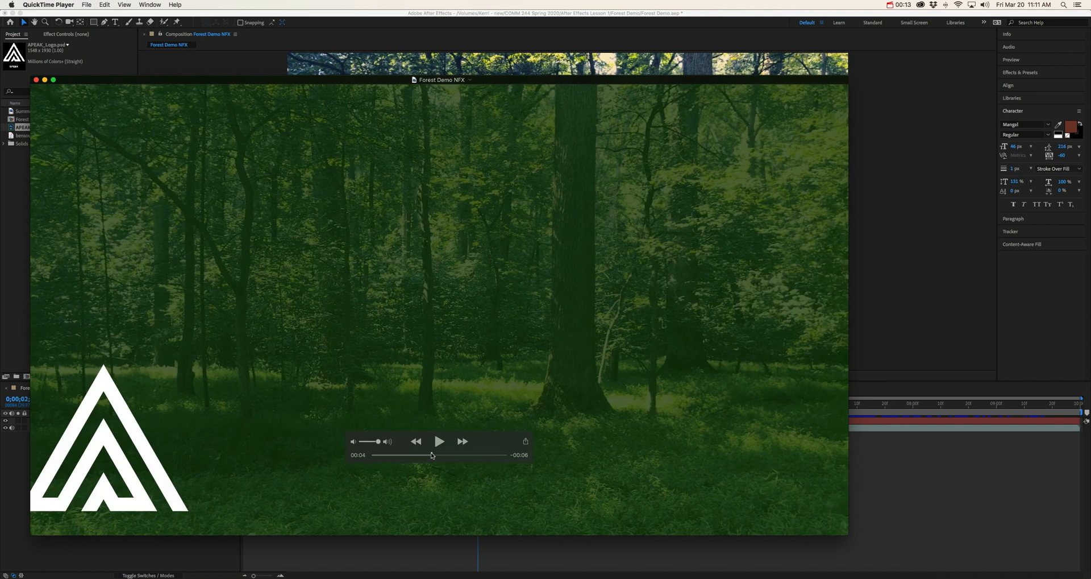
left_click_drag(432, 454, 451, 459)
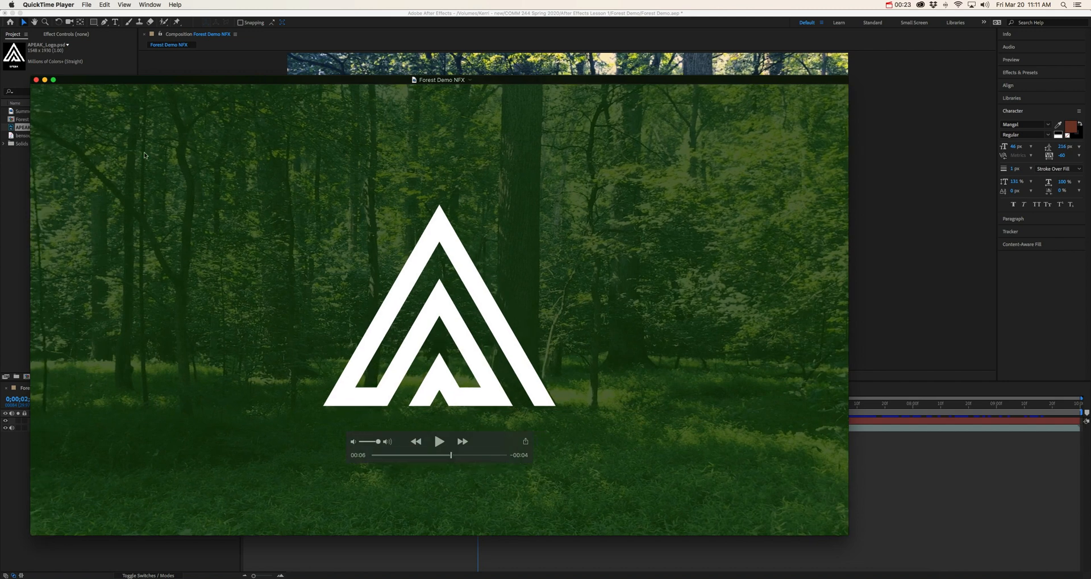
left_click(45, 80)
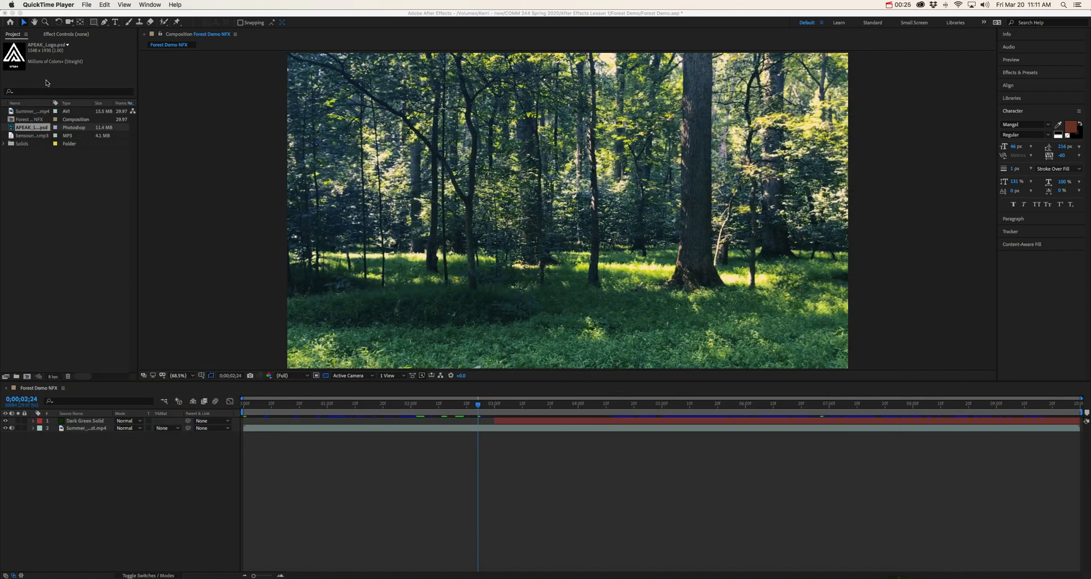
- Examine the already imported APEAK_Logo.psd footage item in the After Effects project
left_click(49, 246)
left_click(33, 192)
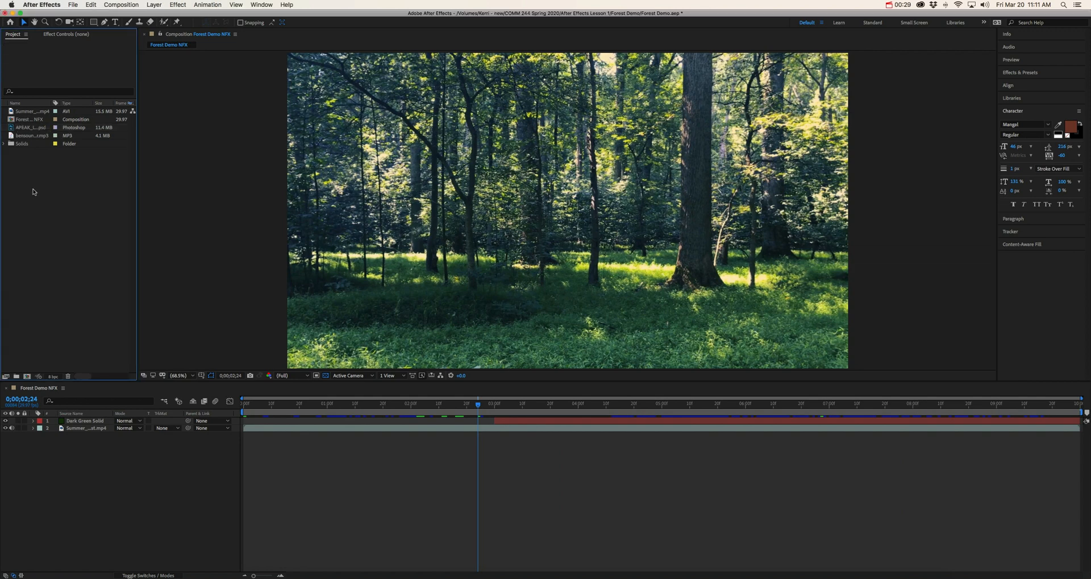
left_click(31, 128)
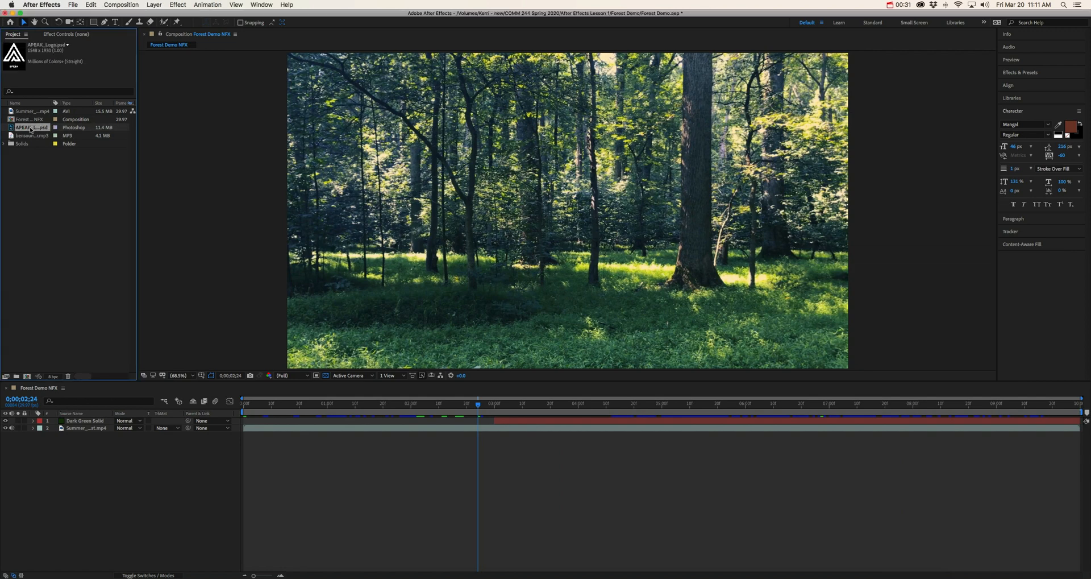
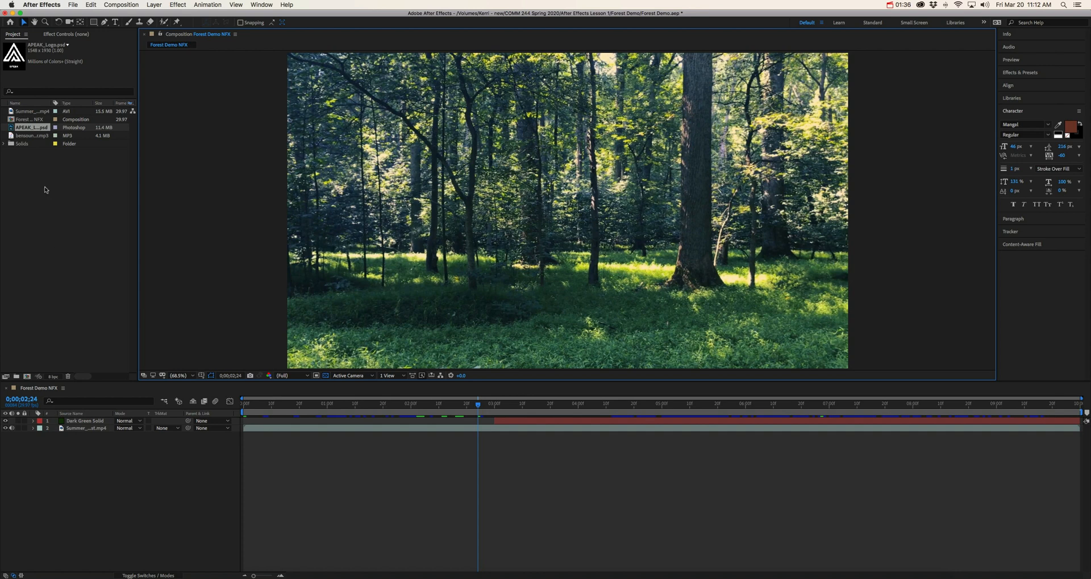
- Choose APEAK_Logo.psd from the Forest Demo folder for import as Composition - Retain Layer Sizes
double_click(43, 187)
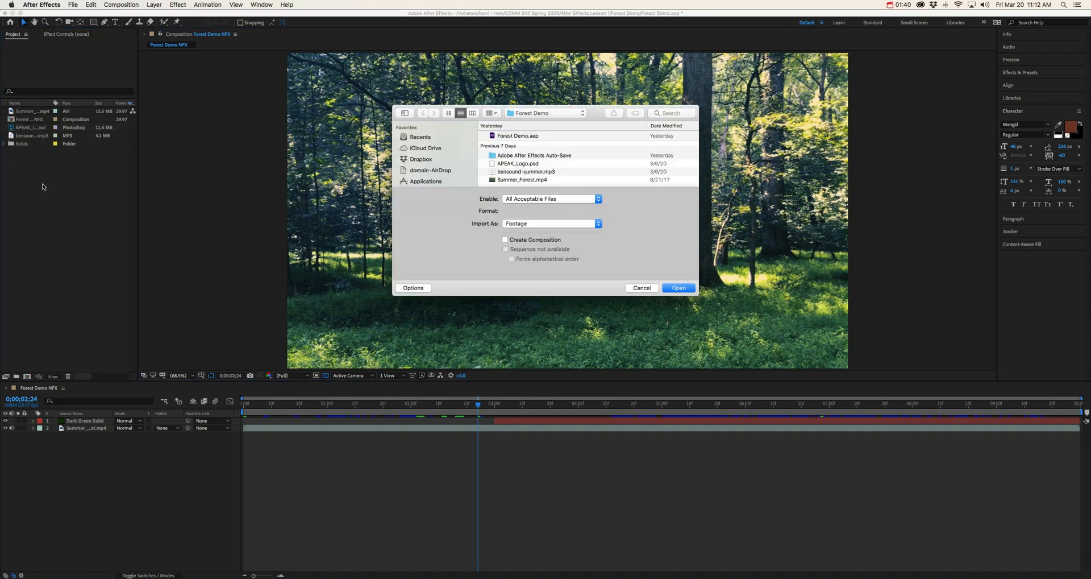
left_click(510, 164)
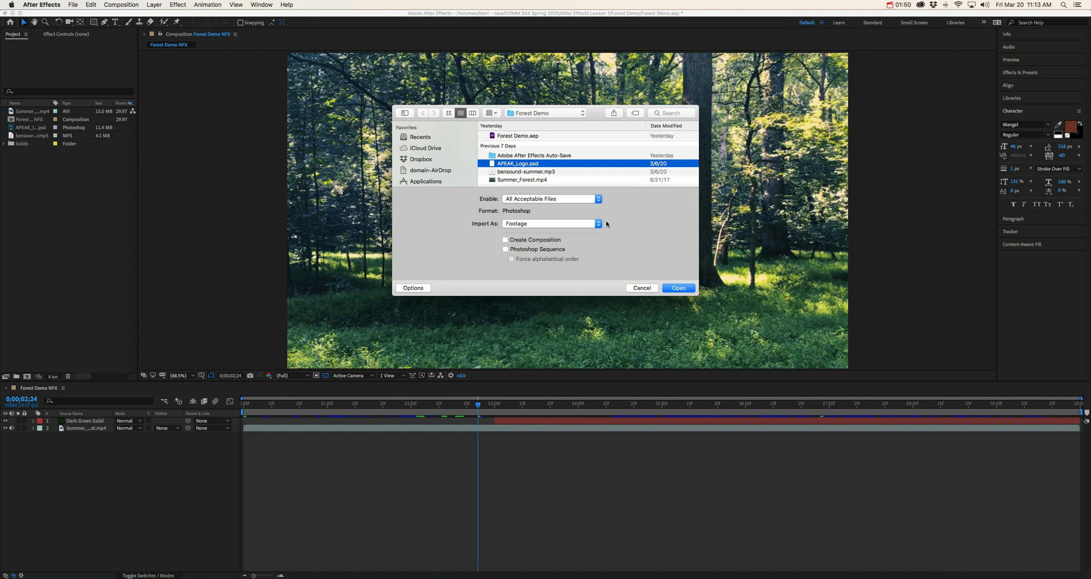
left_click(597, 223)
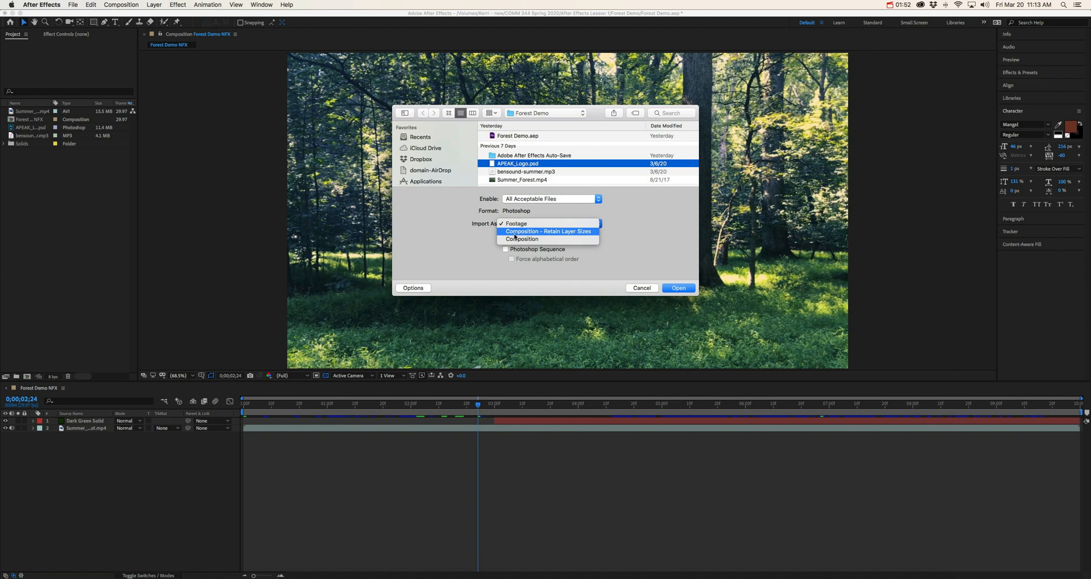
left_click(572, 232)
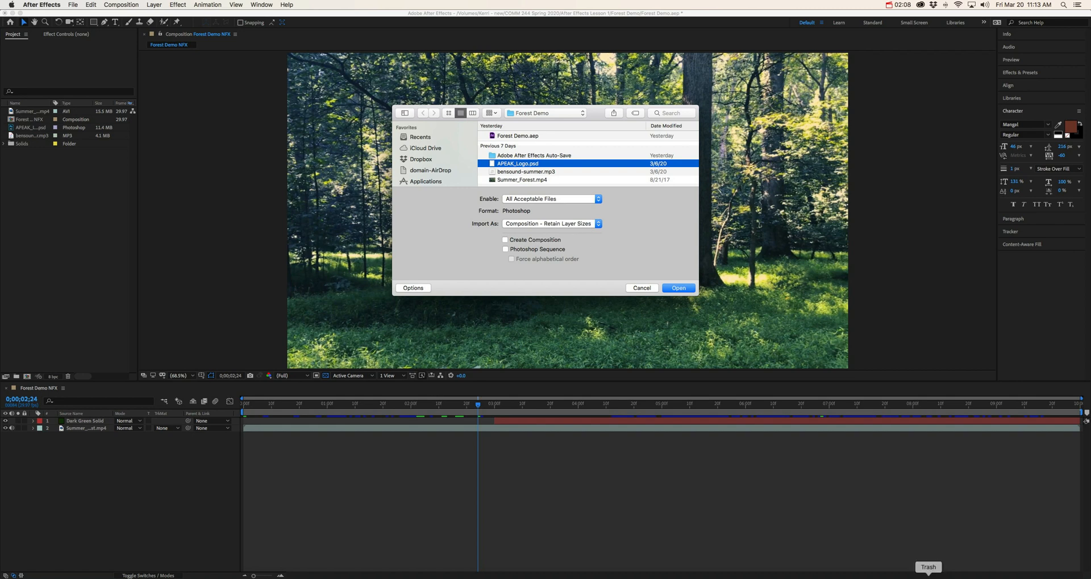
- Examine the logo file's layers in Photoshop by toggling the Apeak text and Layer 1 off and on, and return to After Effects
left_click(842, 576)
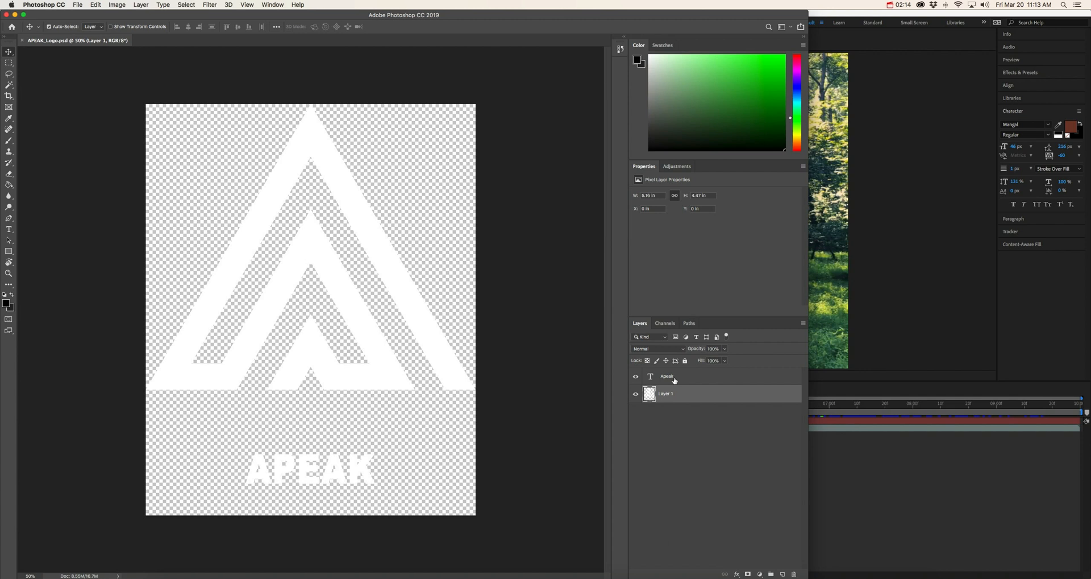
left_click(675, 380)
left_click(636, 377)
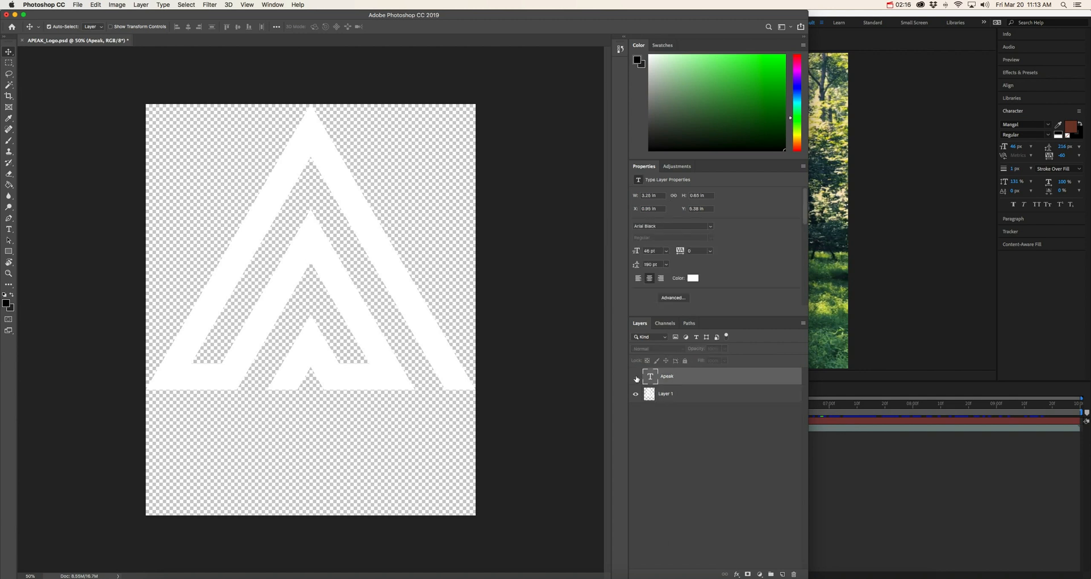
left_click(636, 377)
left_click(636, 393)
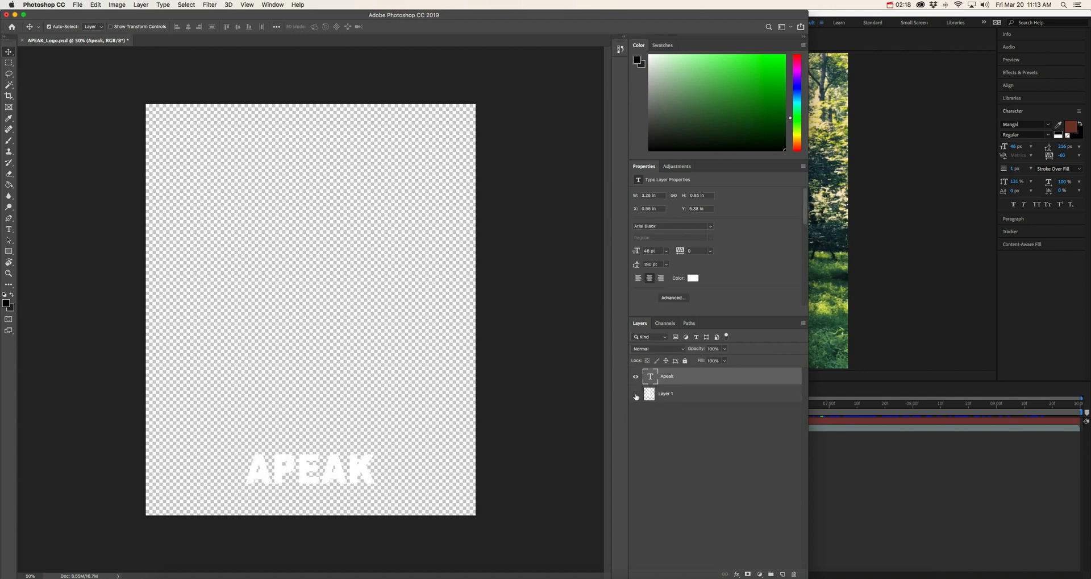
left_click(636, 394)
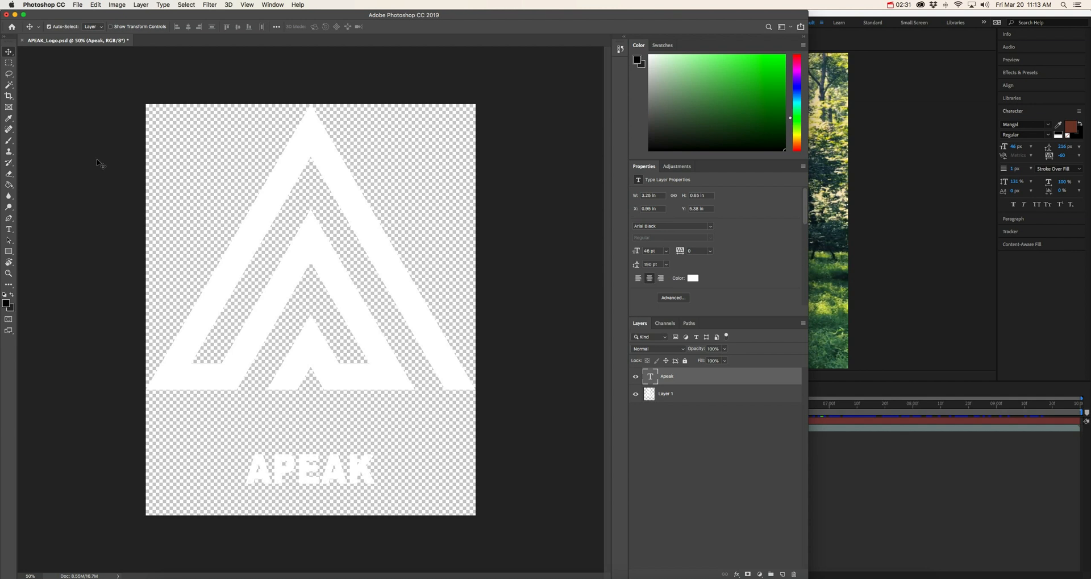
left_click(15, 16)
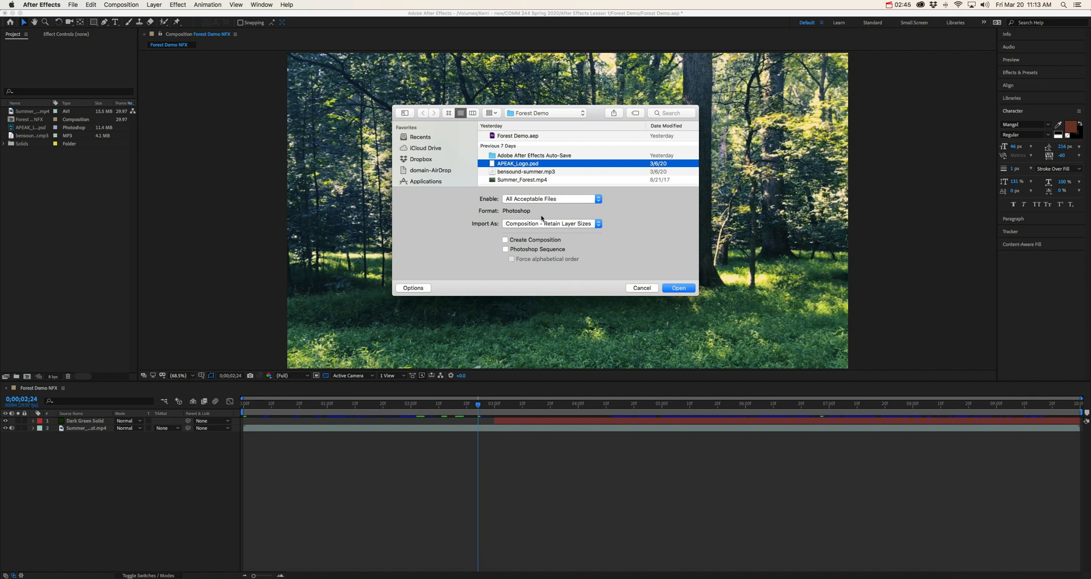
- Import the logo with Editable Layer Styles, and compare the APEAK_Logo composition with the earlier Photoshop footage item
left_click(679, 288)
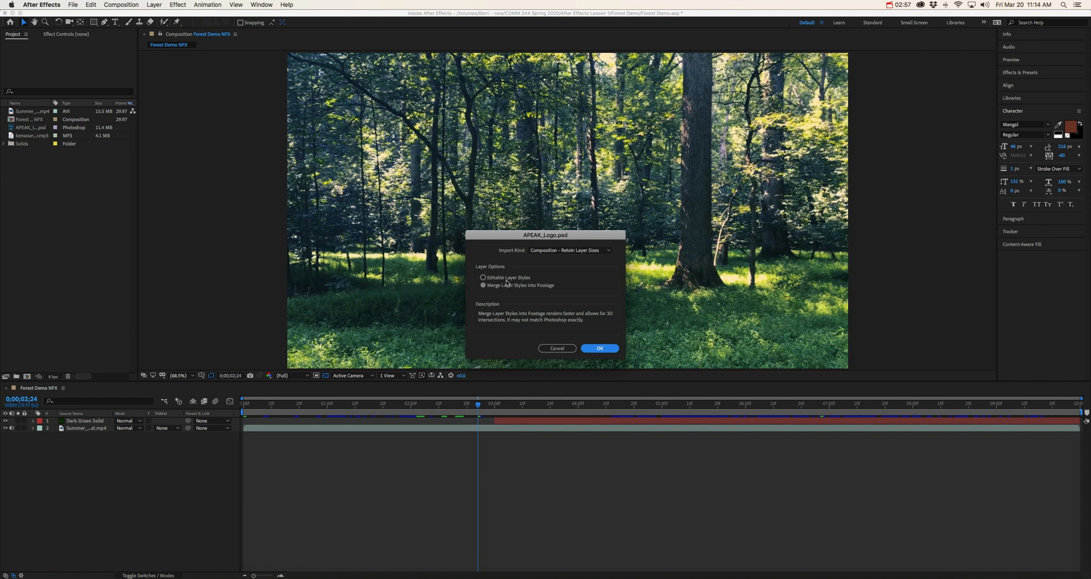
left_click(484, 278)
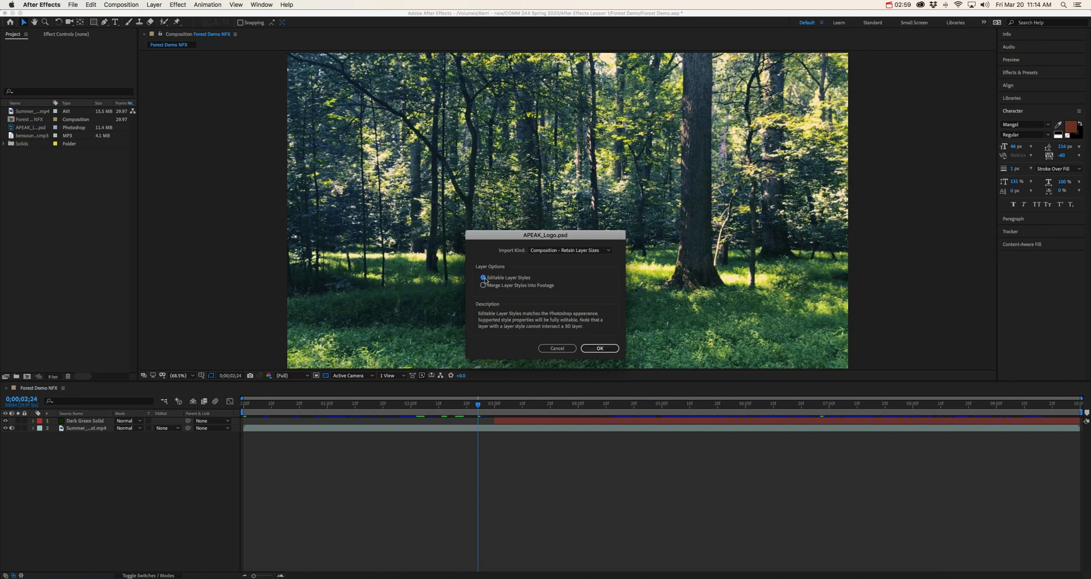
left_click(601, 350)
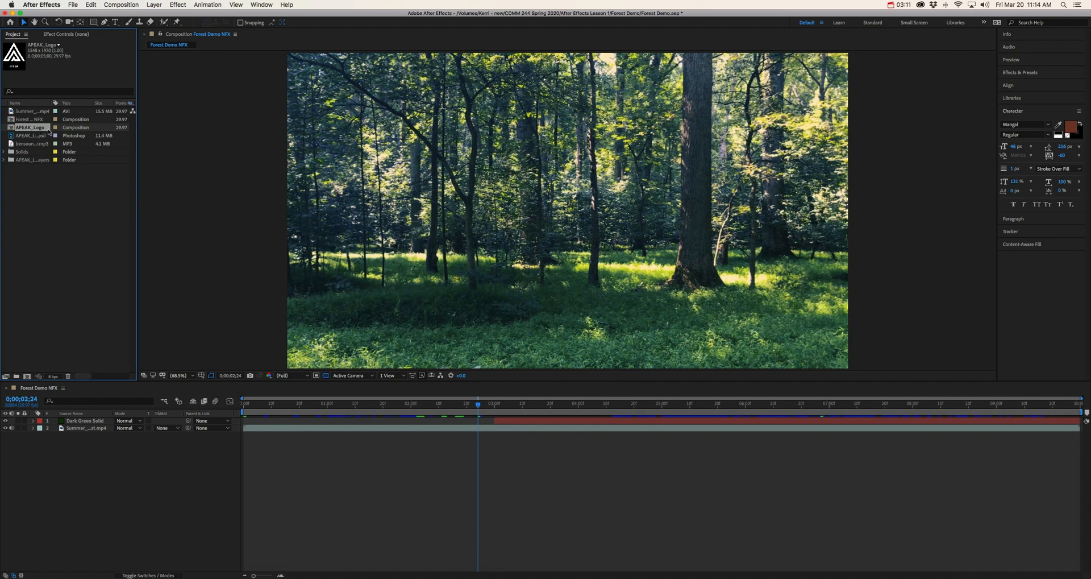
left_click(26, 138)
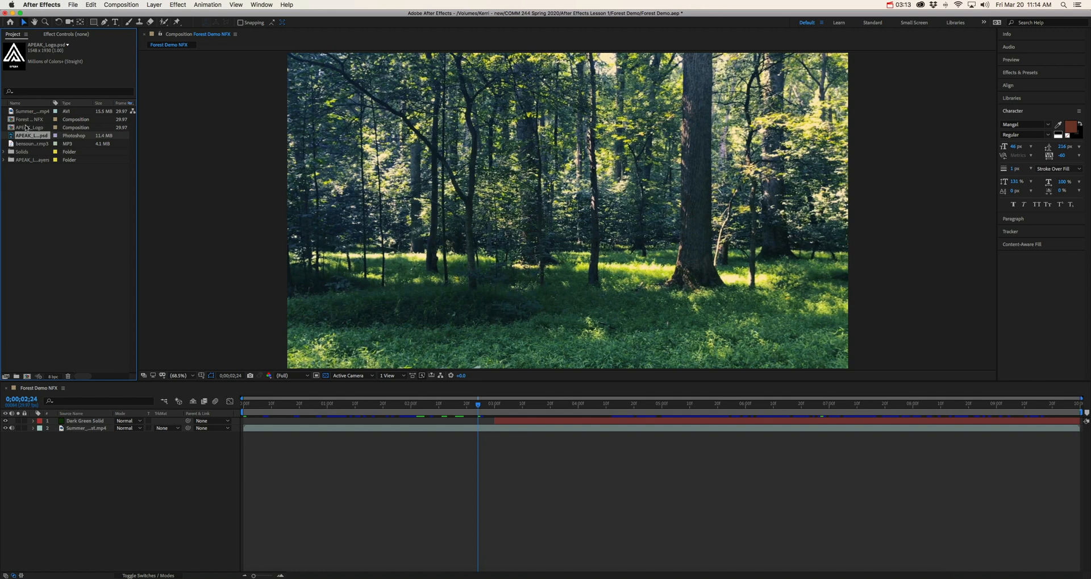
left_click(26, 128)
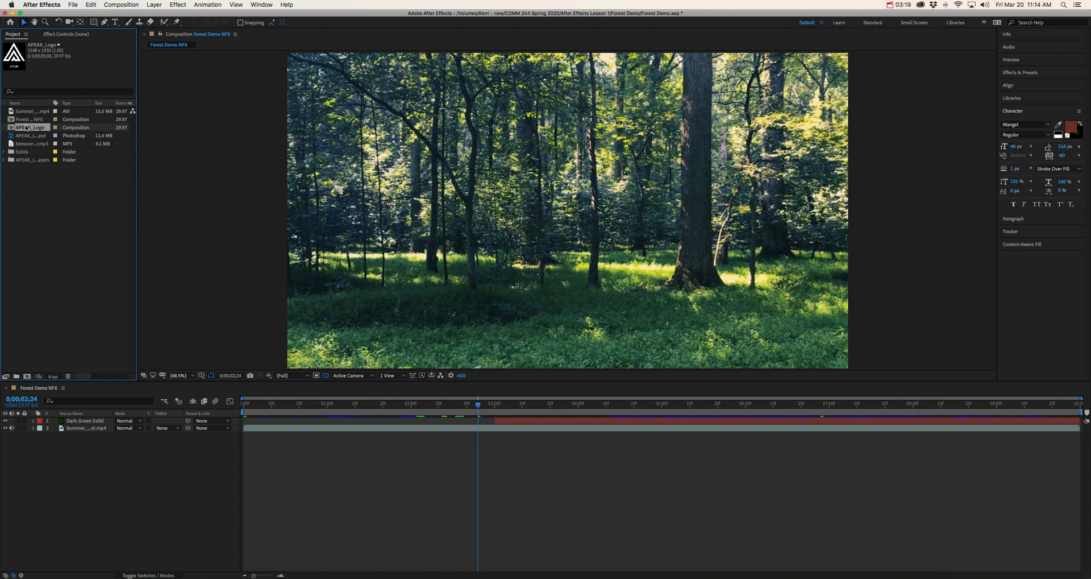
- Delete the APEAK_Logo composition and preview the Layer 1 and Apeak footage items in the APEAK_Logo Layers folder
key("Delete")
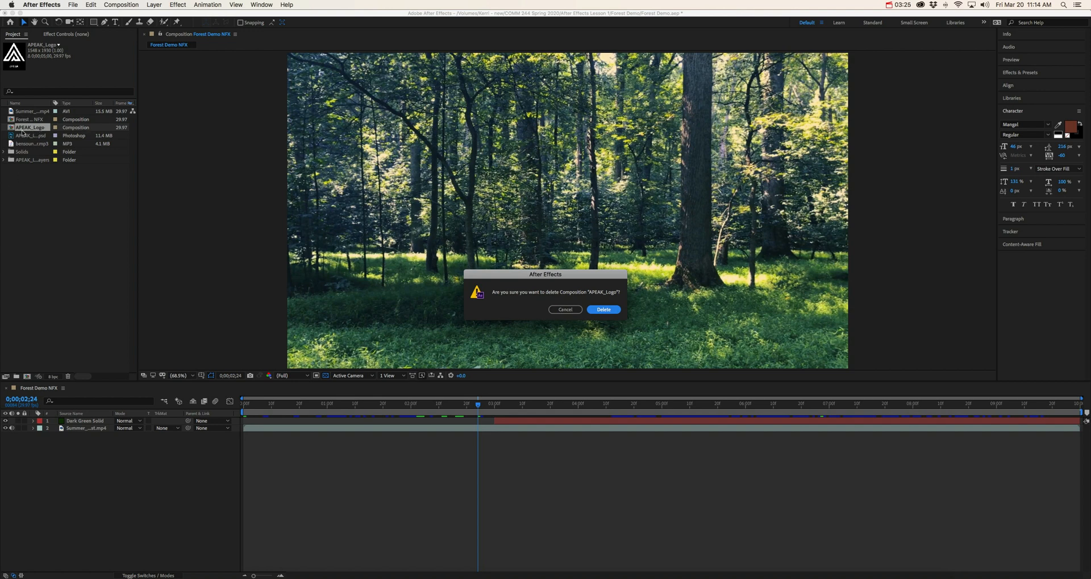
left_click(605, 307)
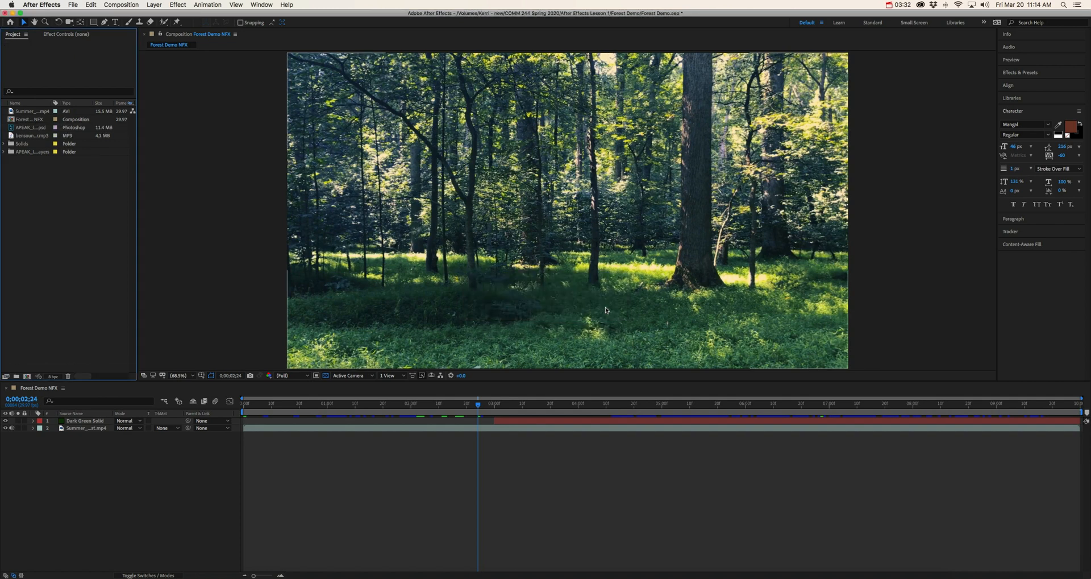
left_click(4, 152)
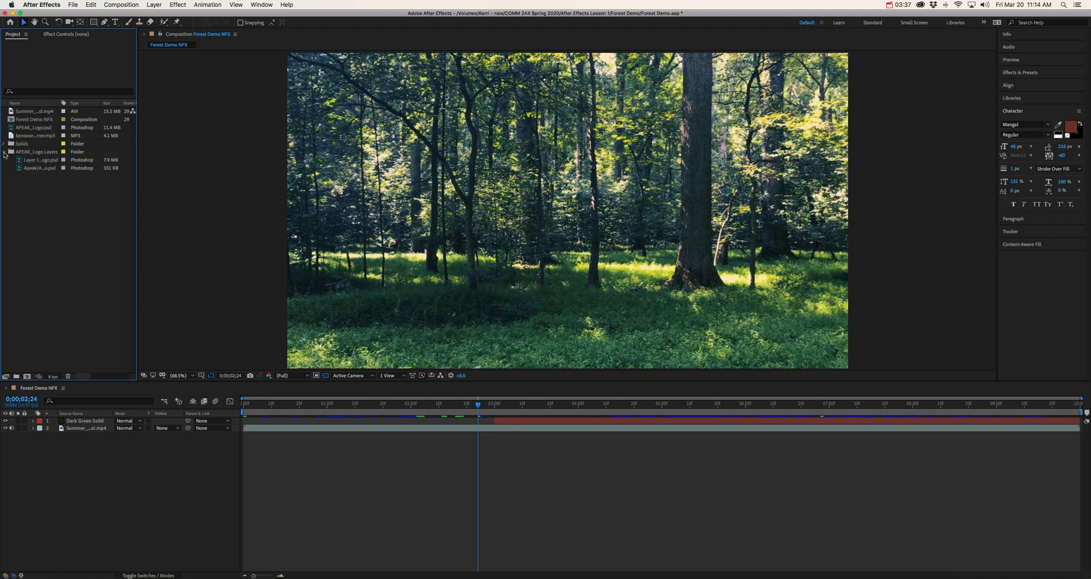
double_click(33, 162)
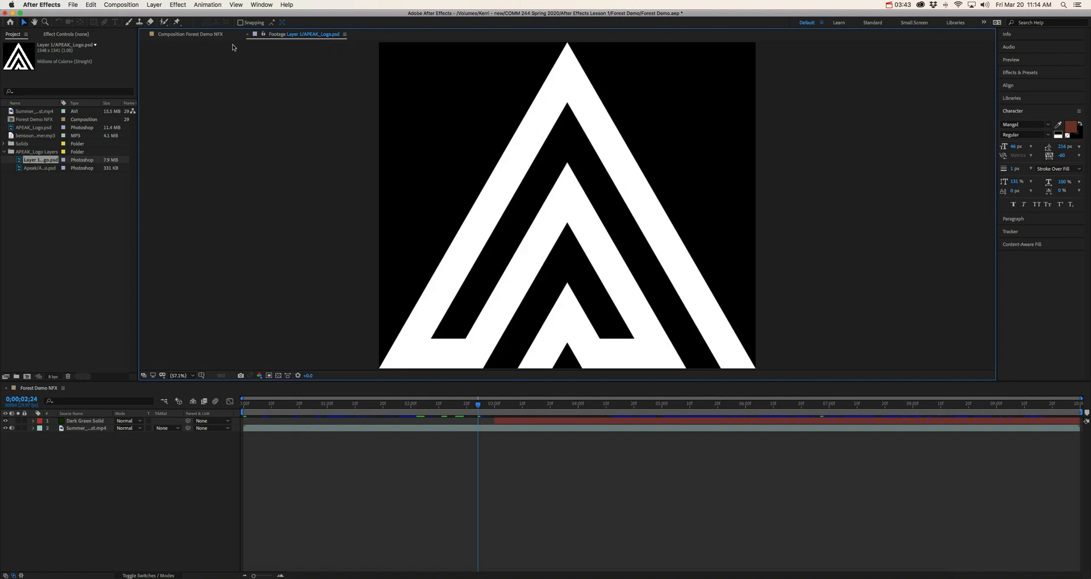
left_click(247, 34)
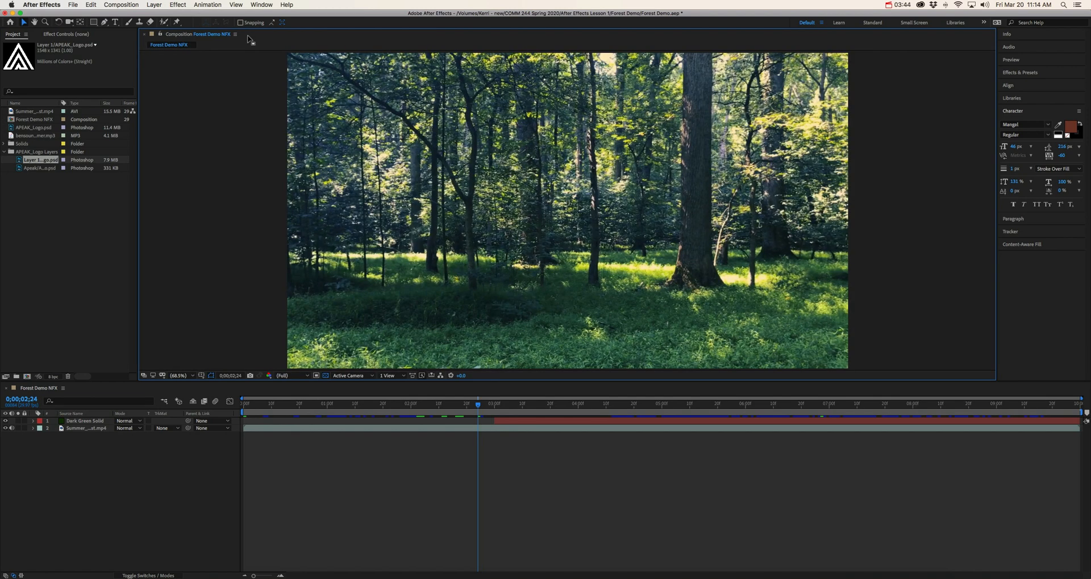
double_click(33, 169)
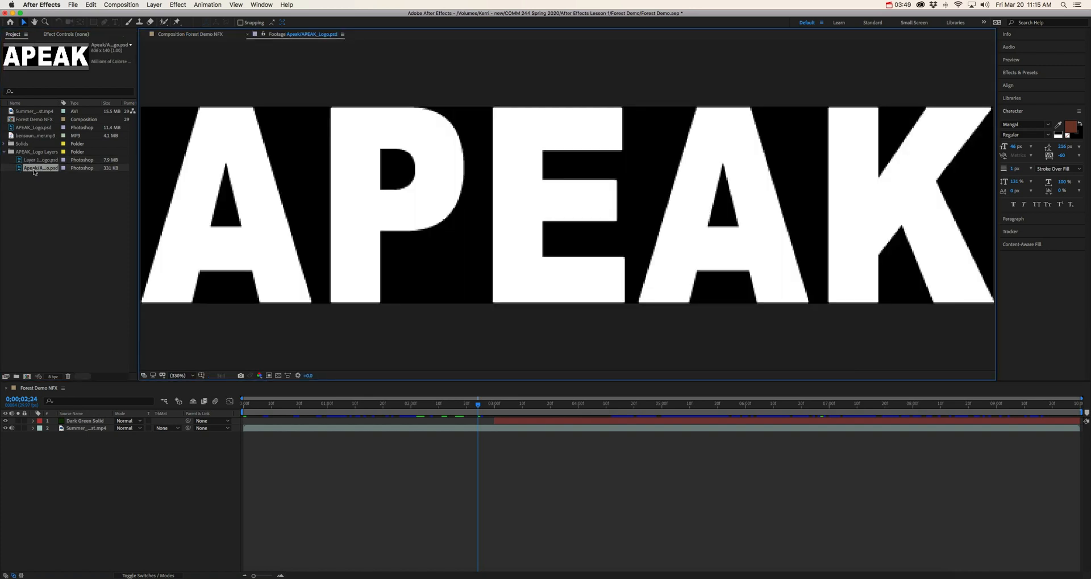
left_click(247, 34)
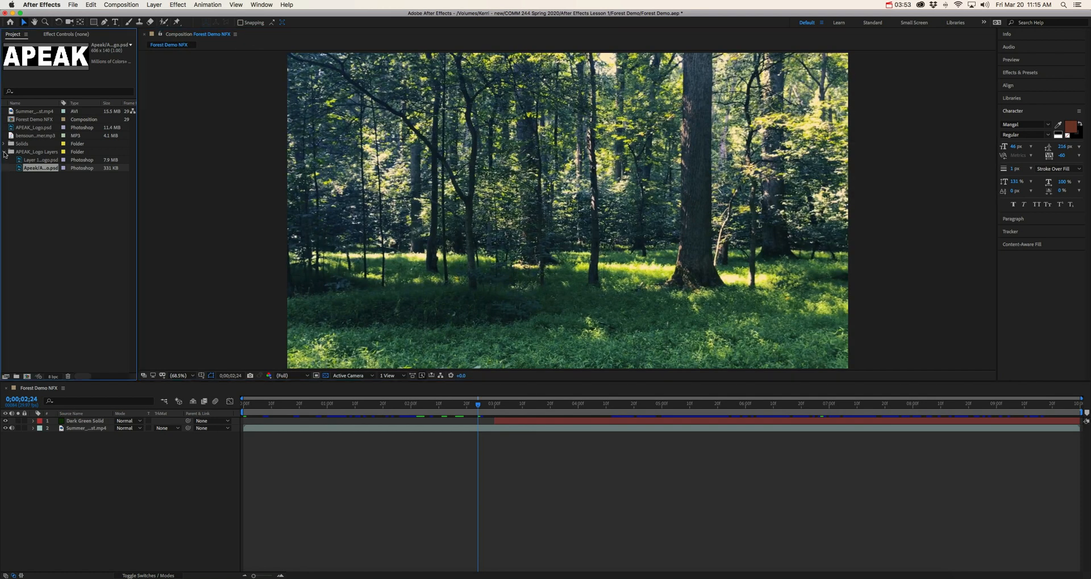
left_click(4, 152)
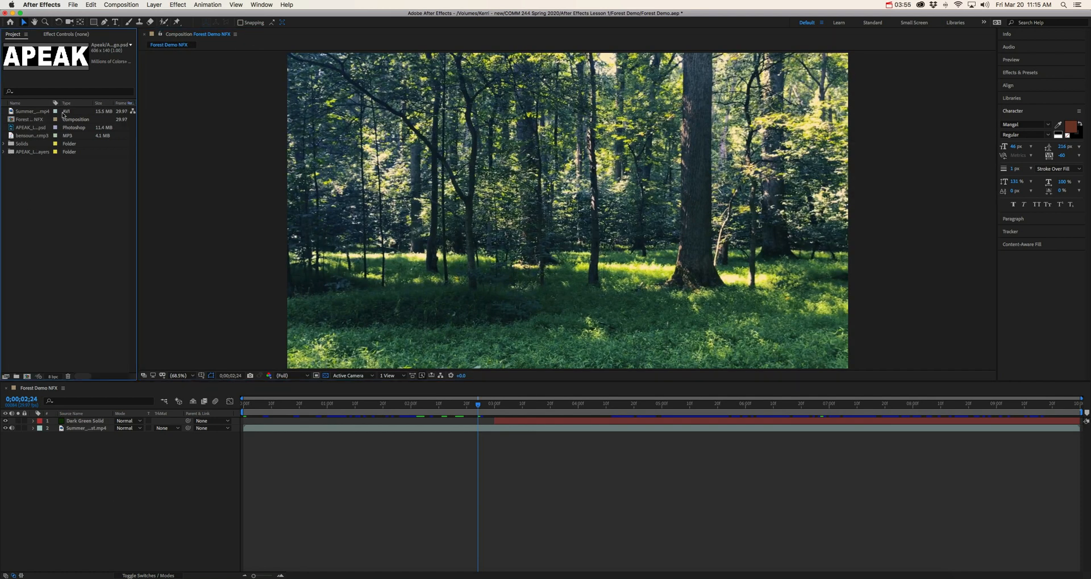
- Add the Layer 1 logo footage to the Forest Demo NFX timeline above Dark Green Solid, and compare it with the finished video in QuickTime Player
left_click(4, 152)
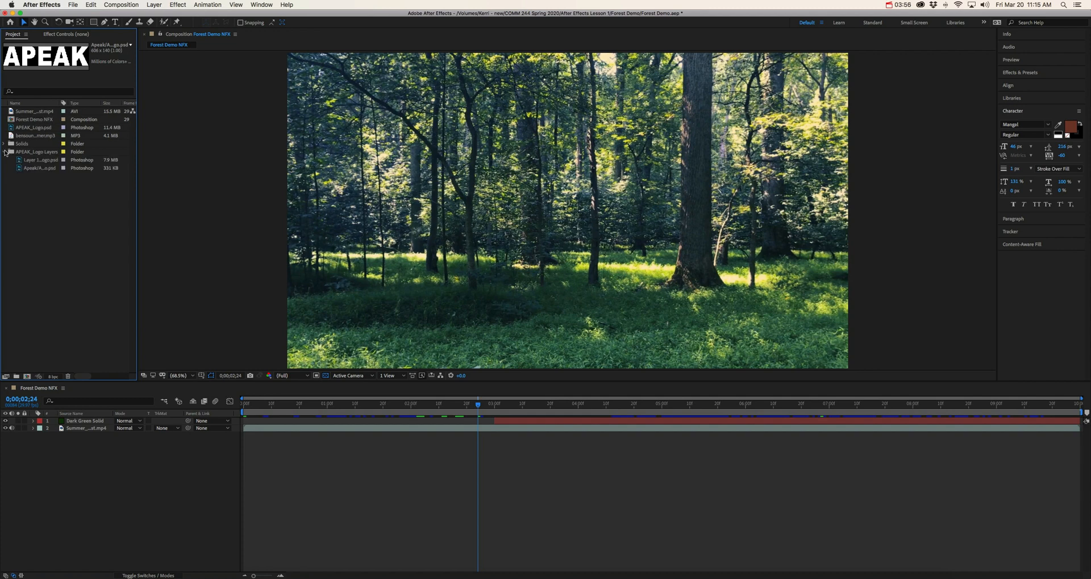
left_click(43, 161)
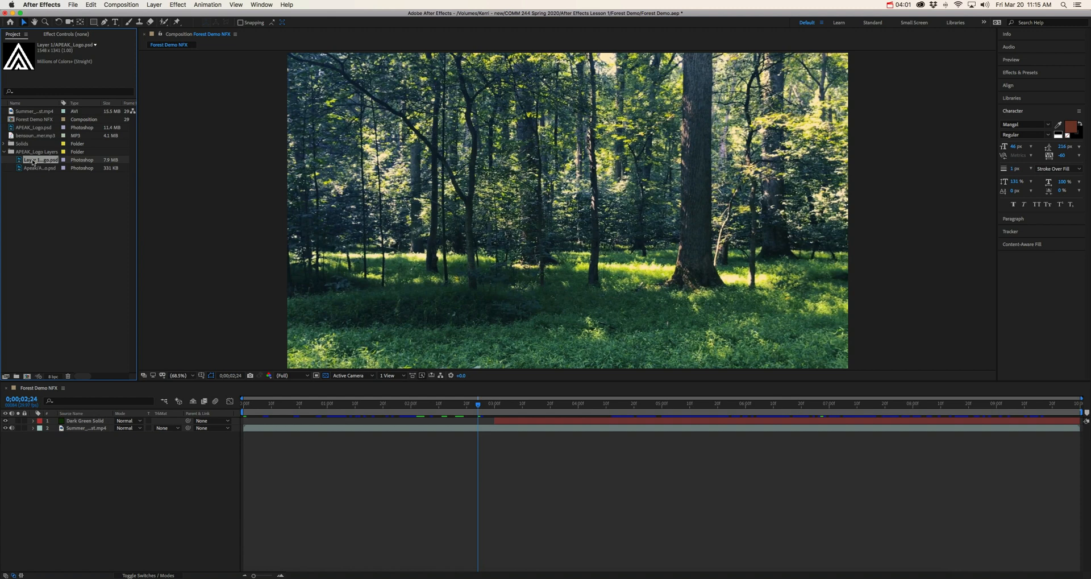
left_click_drag(42, 163, 67, 421)
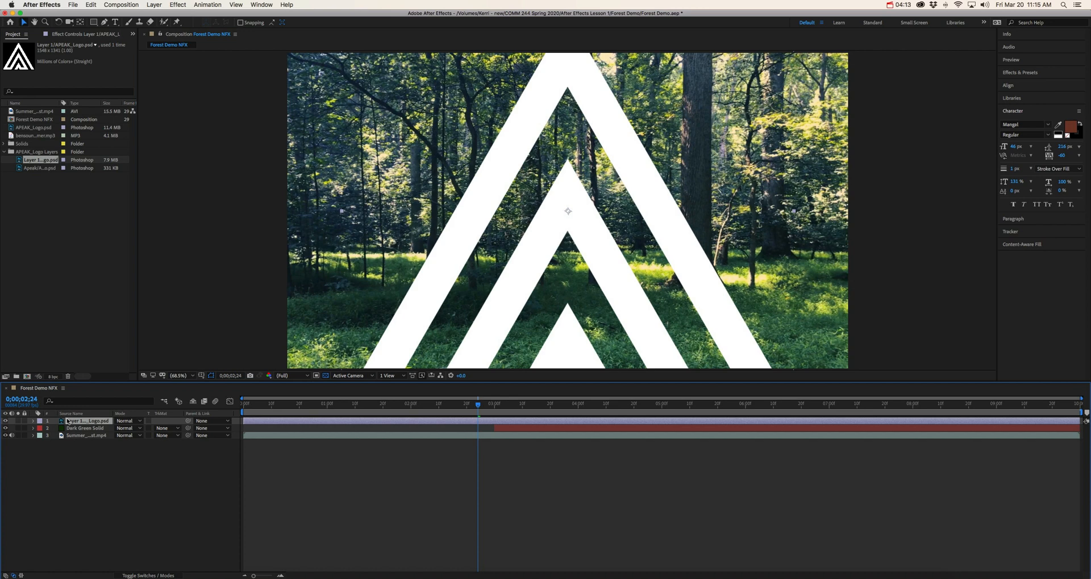
left_click(871, 576)
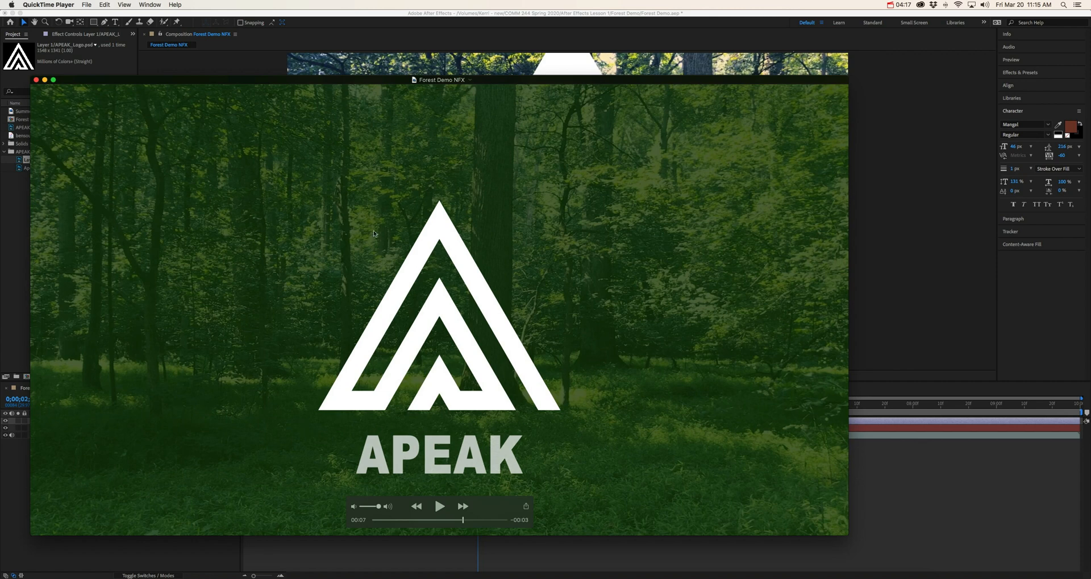
left_click(46, 80)
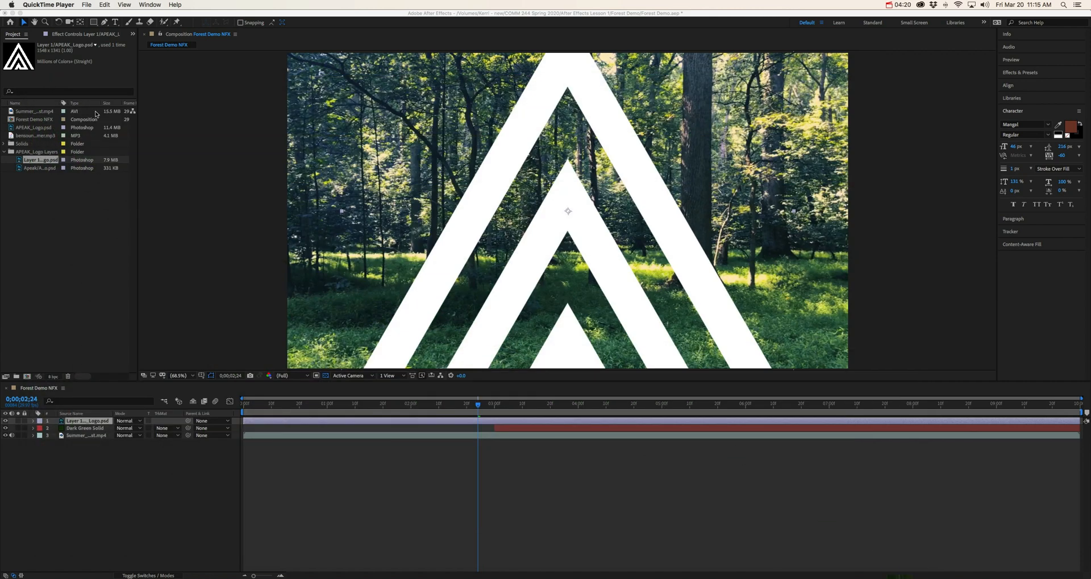
- Try resizing the logo mark freehand in the composition at 25% magnification, undo it, and return the view to Fit up to 100%
left_click(194, 380)
left_click(194, 379)
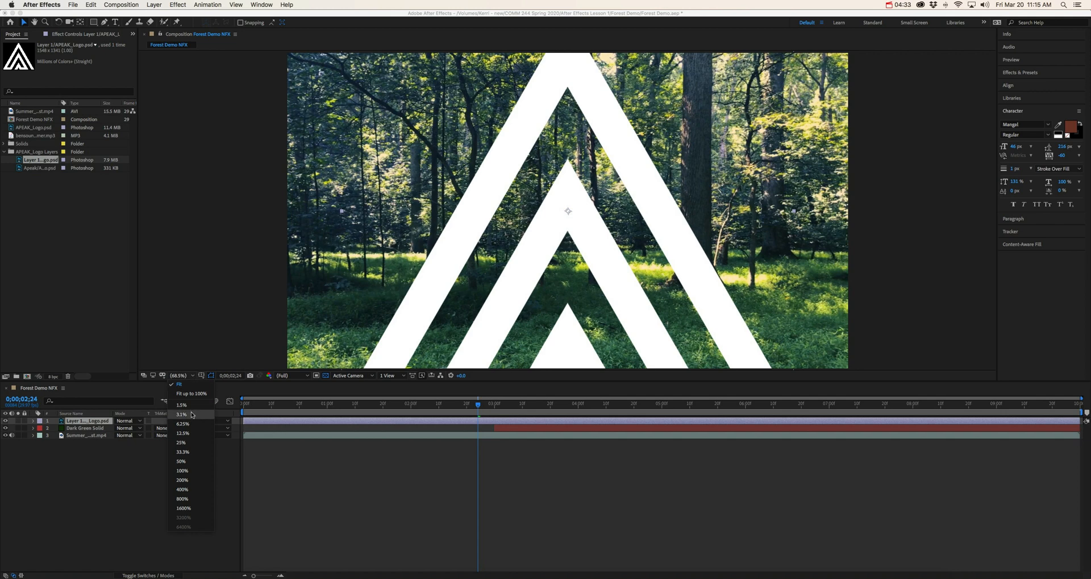
left_click(184, 444)
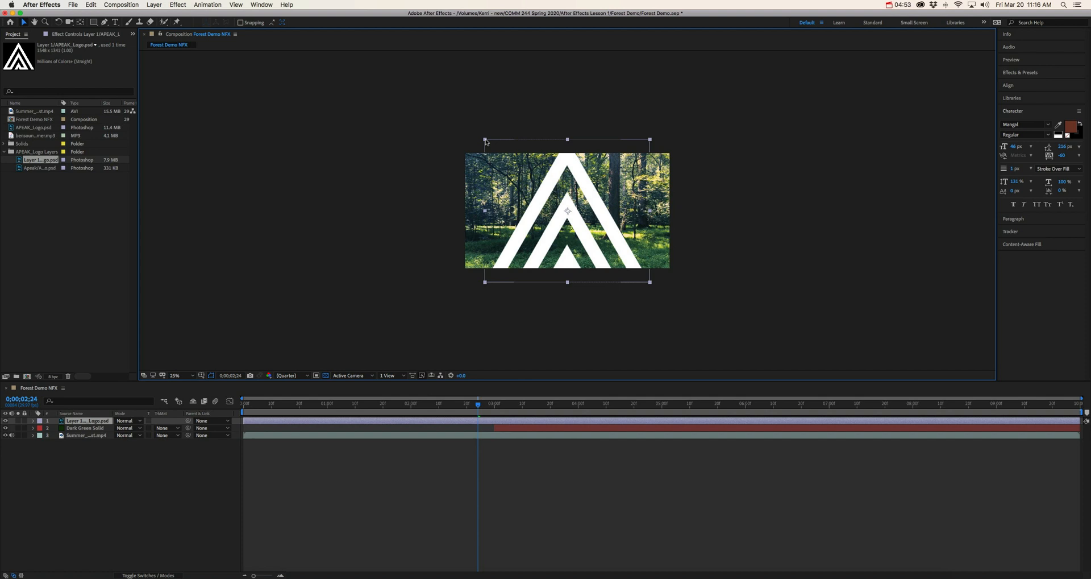
left_click_drag(486, 142, 508, 170)
left_click_drag(507, 168, 523, 183)
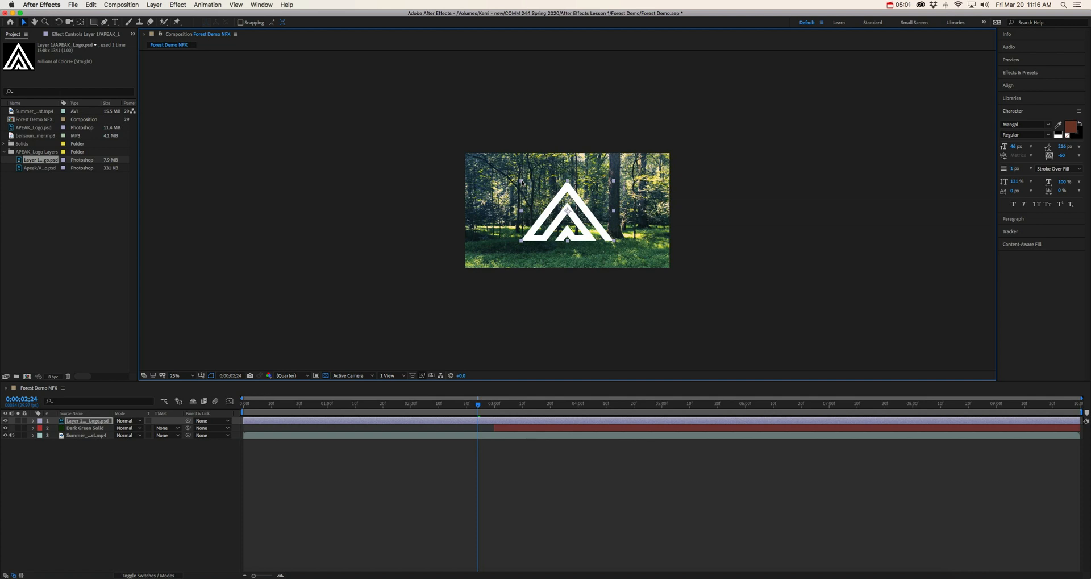
key("super+z")
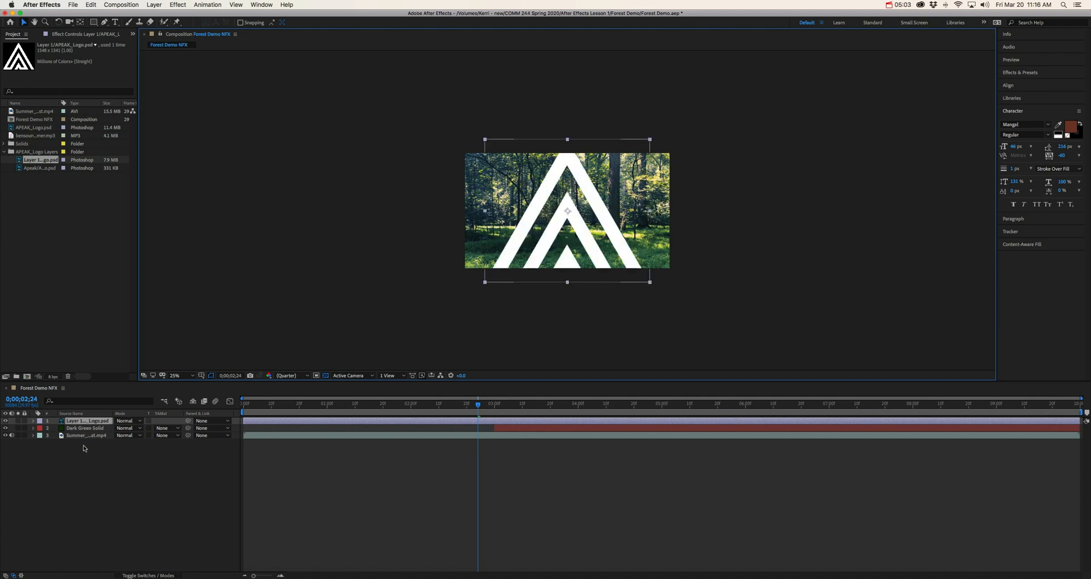
left_click(194, 376)
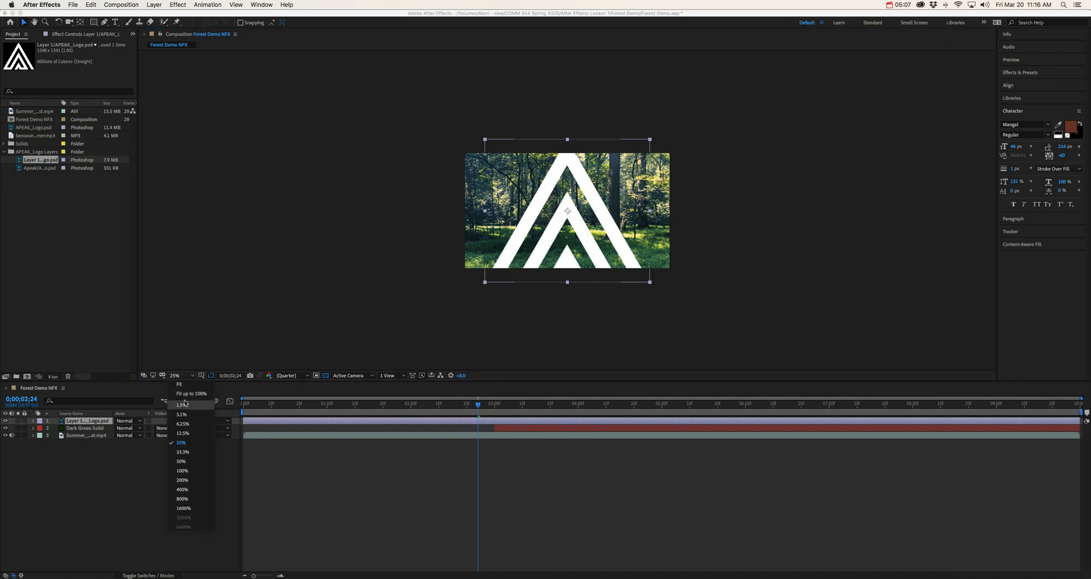
left_click(185, 393)
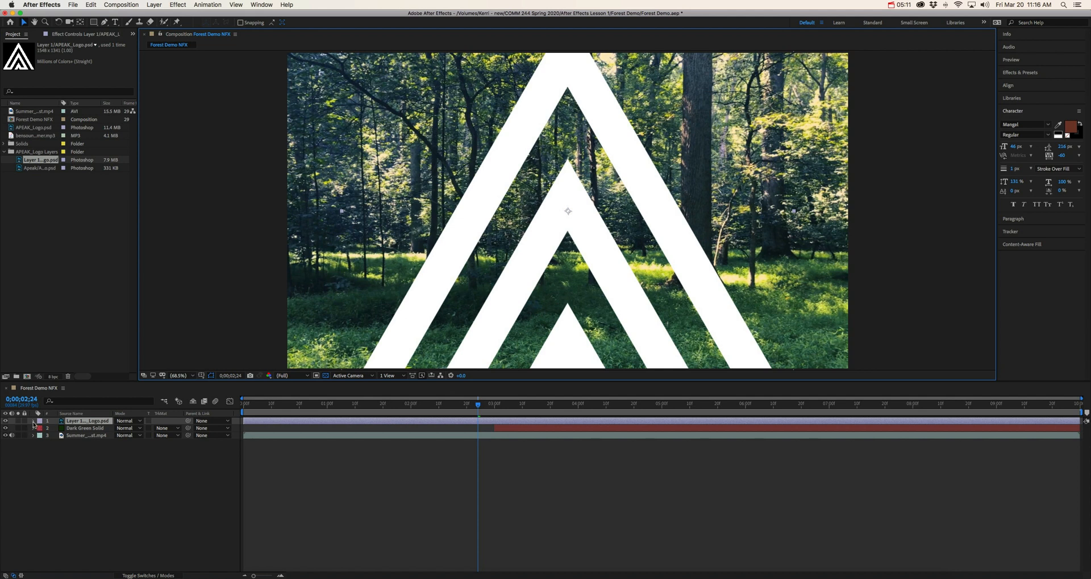
- Set the Layer 1 logo layer's Scale to 37%, keeping the proportions linked
left_click(33, 421)
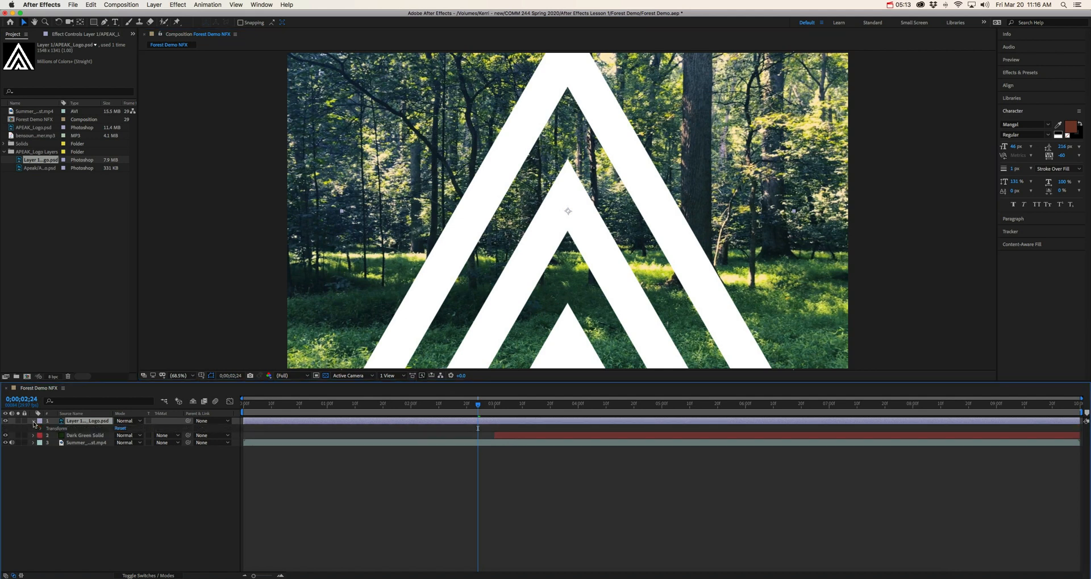
left_click(41, 429)
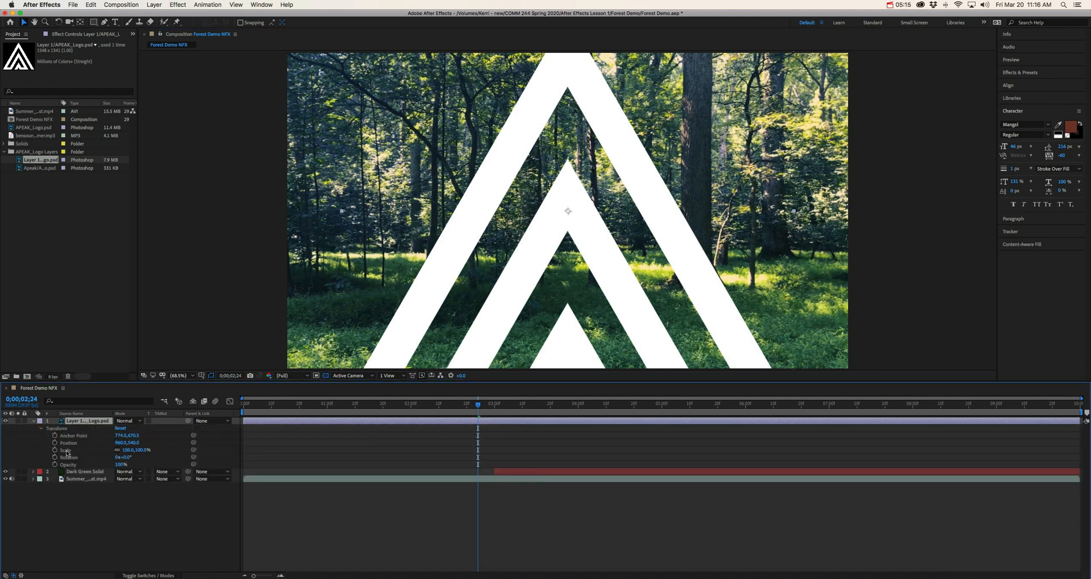
left_click(33, 422)
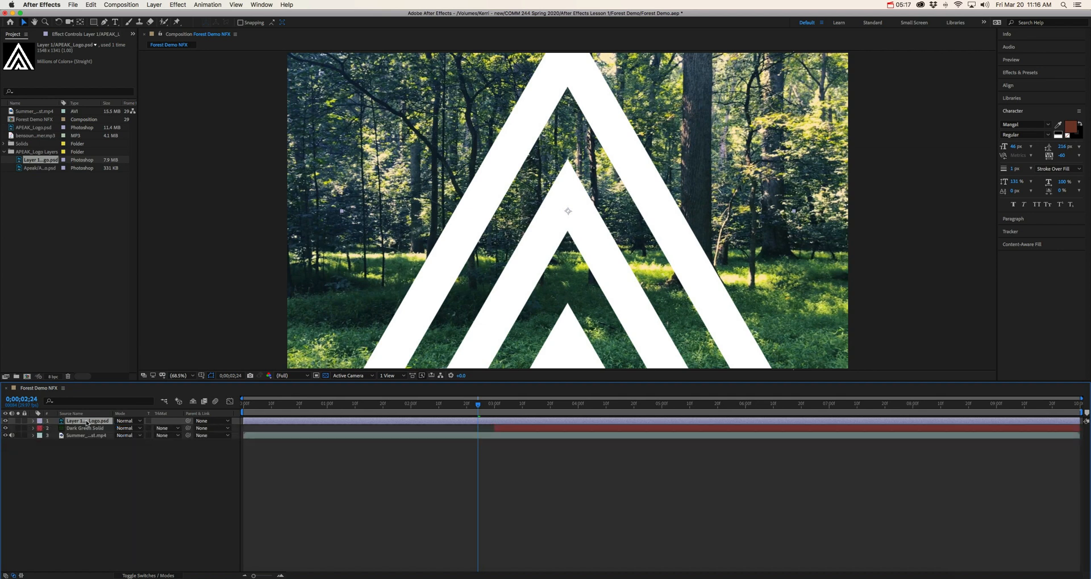
key("s")
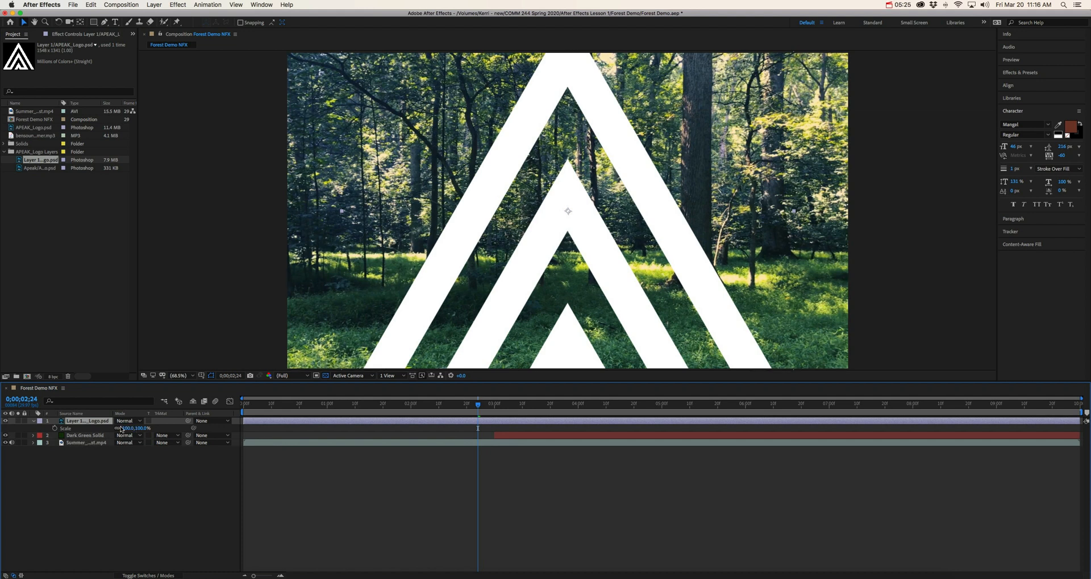
left_click_drag(130, 430, 100, 427)
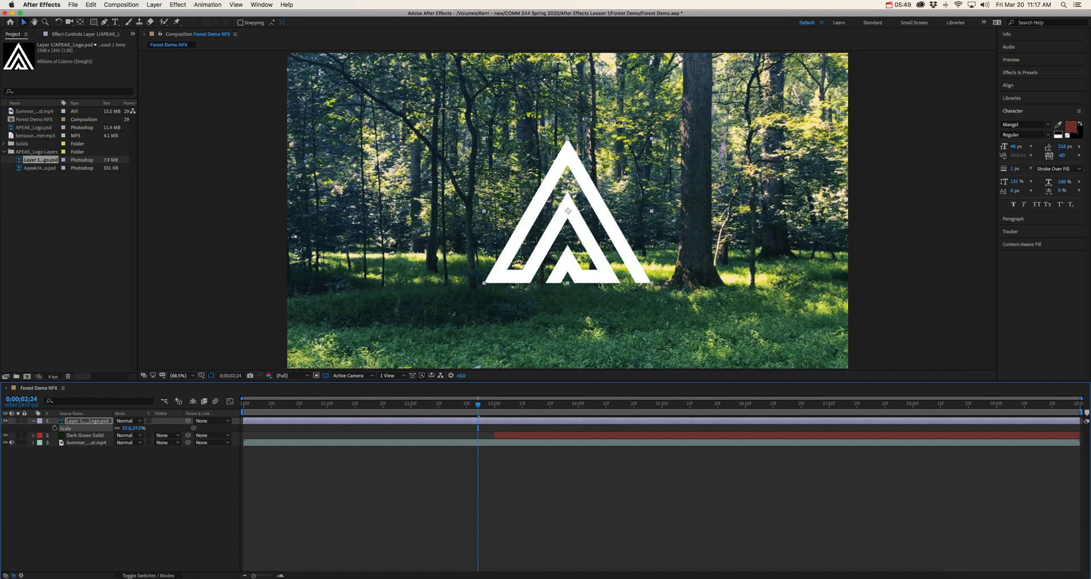
- Move the logo mark off centre, and use Align to centre it horizontally and vertically in the composition
left_click_drag(600, 281, 727, 318)
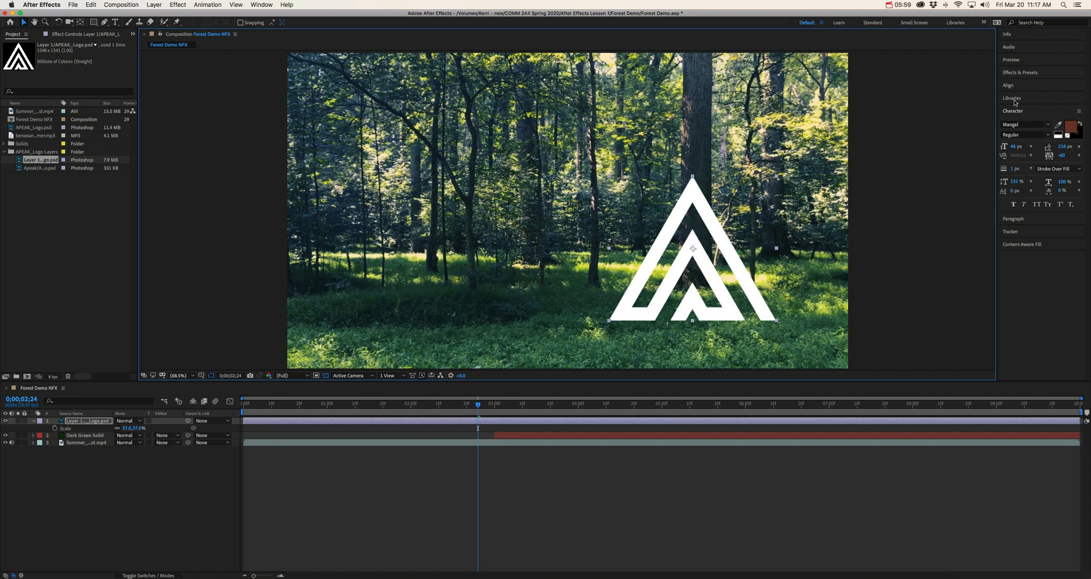
left_click_drag(714, 316, 787, 187)
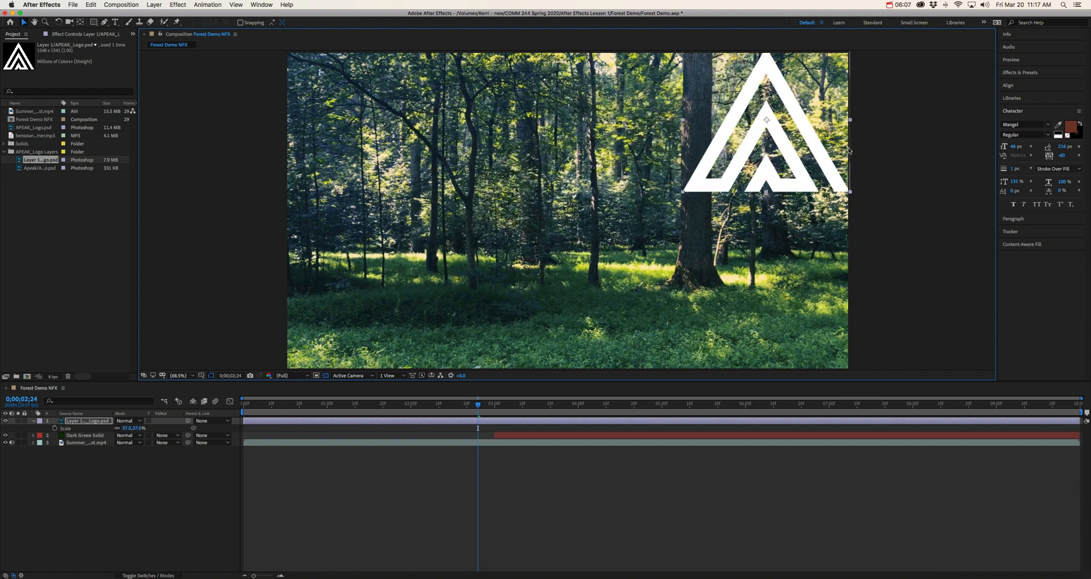
left_click(1009, 85)
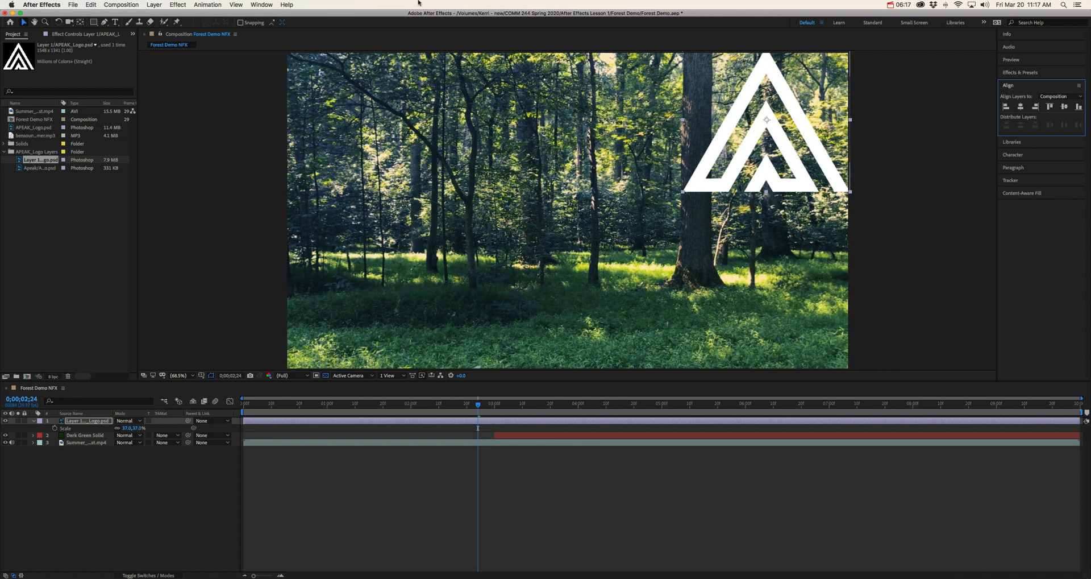
left_click(267, 5)
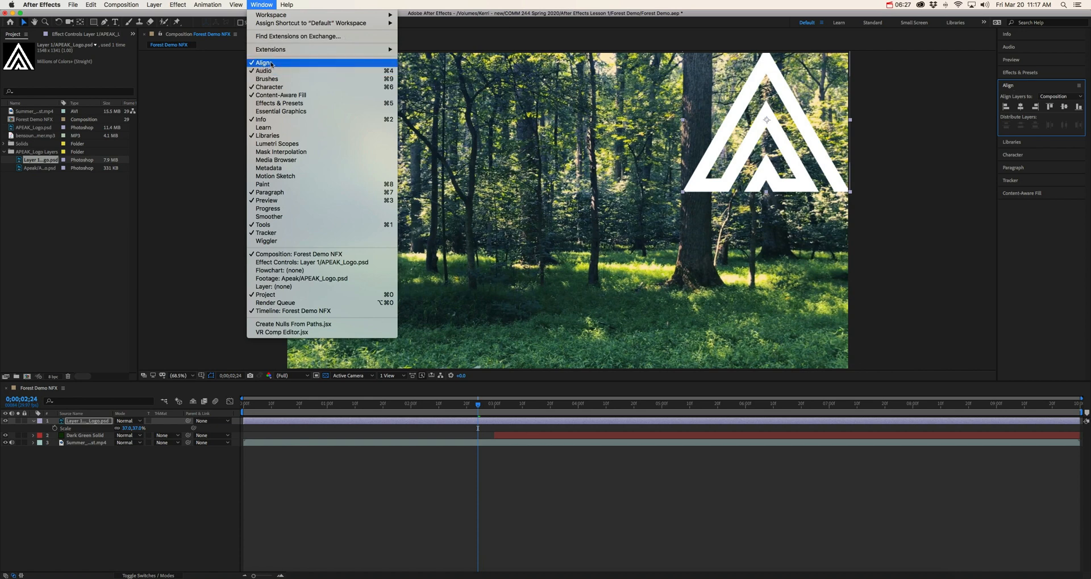
left_click(263, 4)
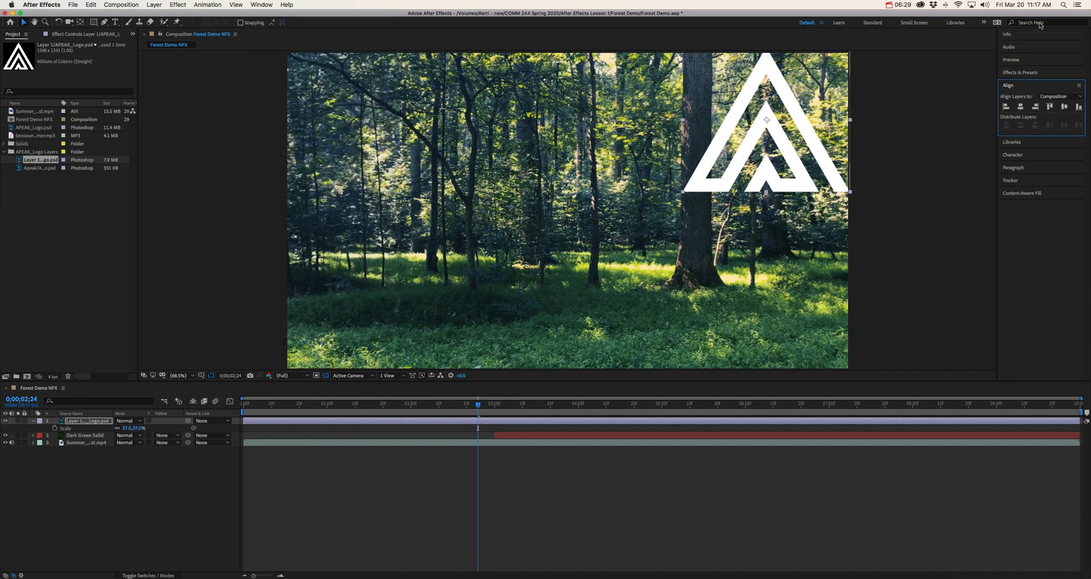
left_click(1022, 107)
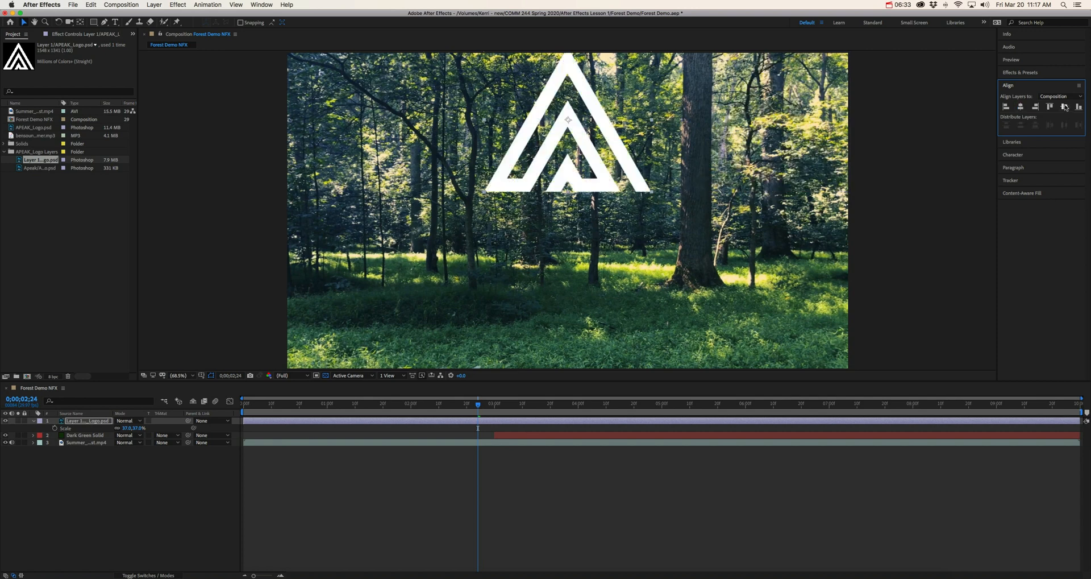
left_click(1065, 107)
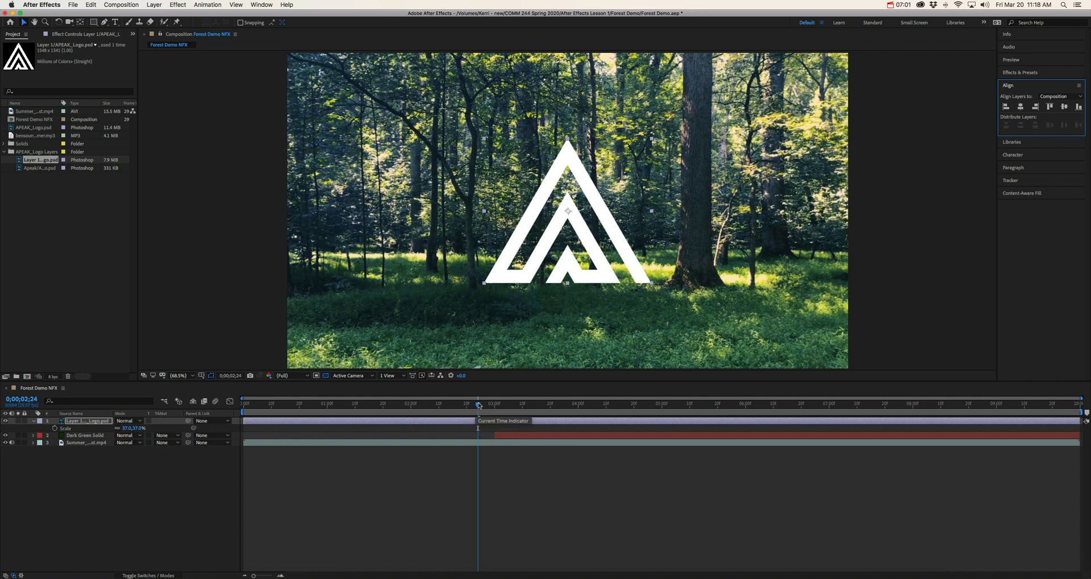
- Trim the start of the Layer 1 logo layer to 0;00;04;00
left_click_drag(478, 405, 578, 401)
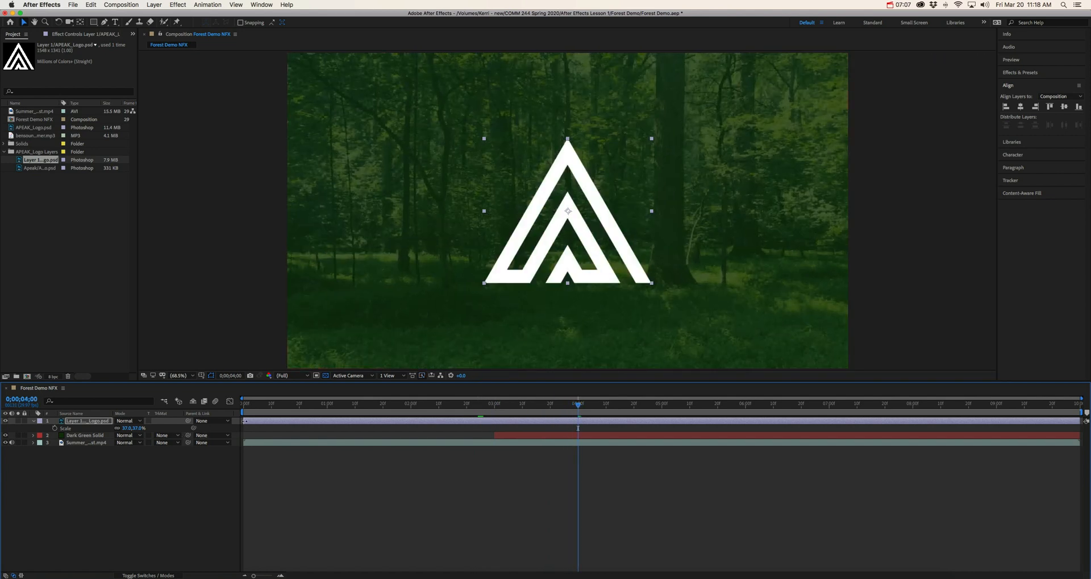
left_click_drag(245, 421, 573, 422)
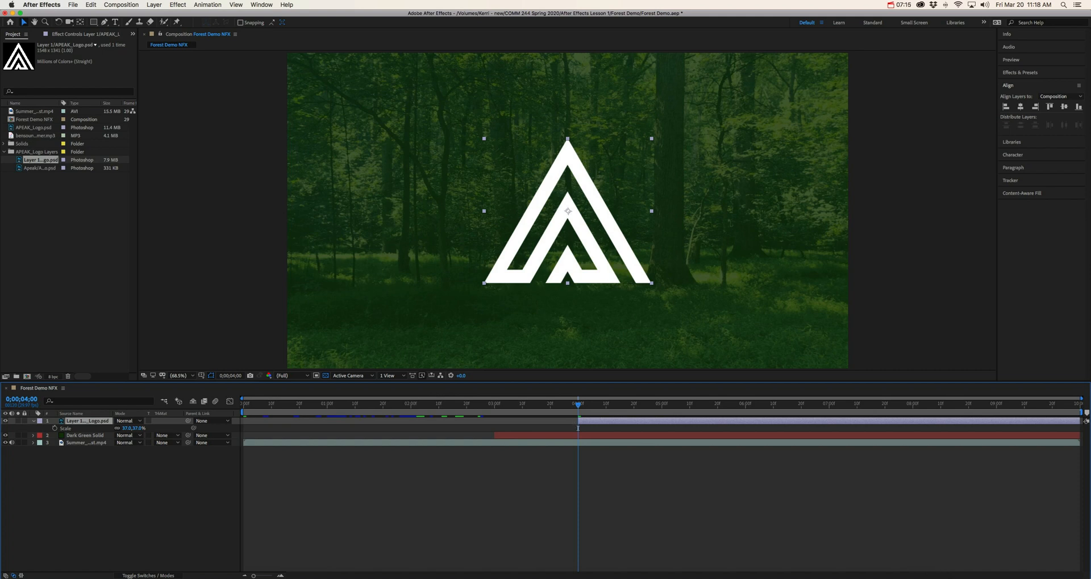
- Switch to the finished Forest Demo NFX movie in QuickTime Player and scrub from four to five seconds to examine the logo's entrance
left_click(902, 574)
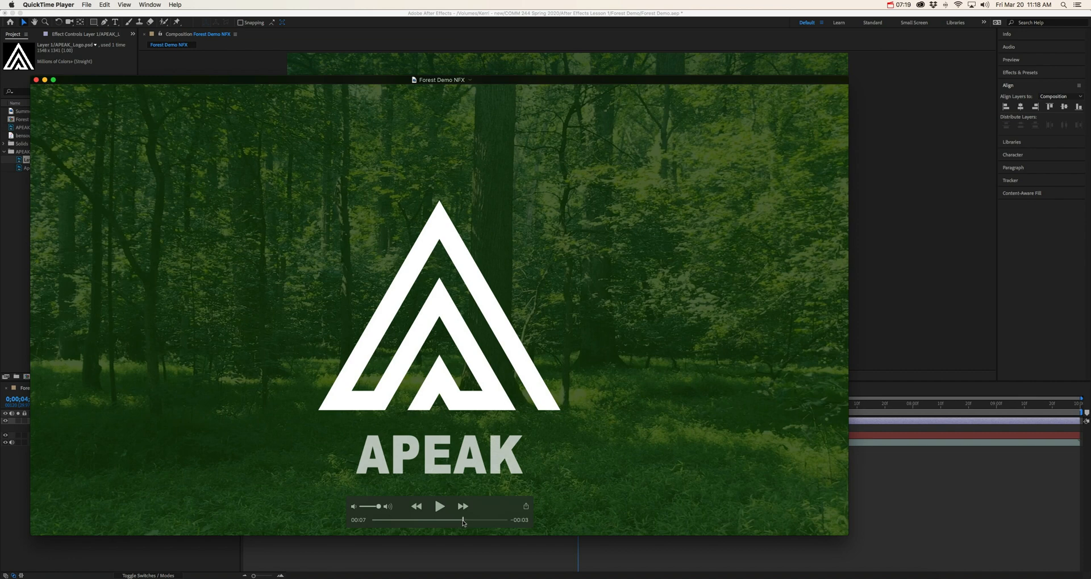
left_click_drag(464, 522, 427, 519)
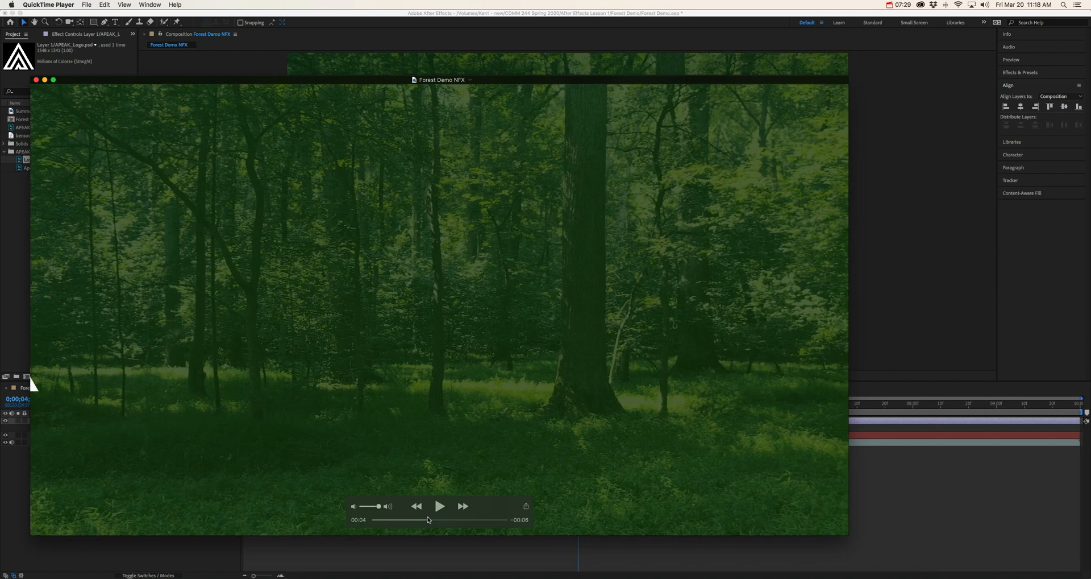
left_click_drag(428, 518, 439, 517)
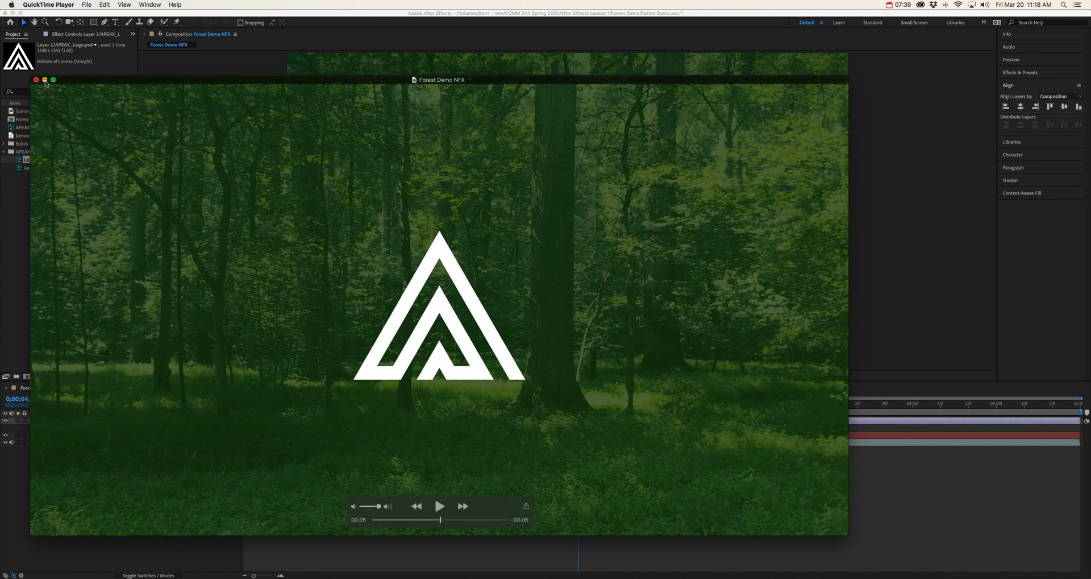
left_click(45, 80)
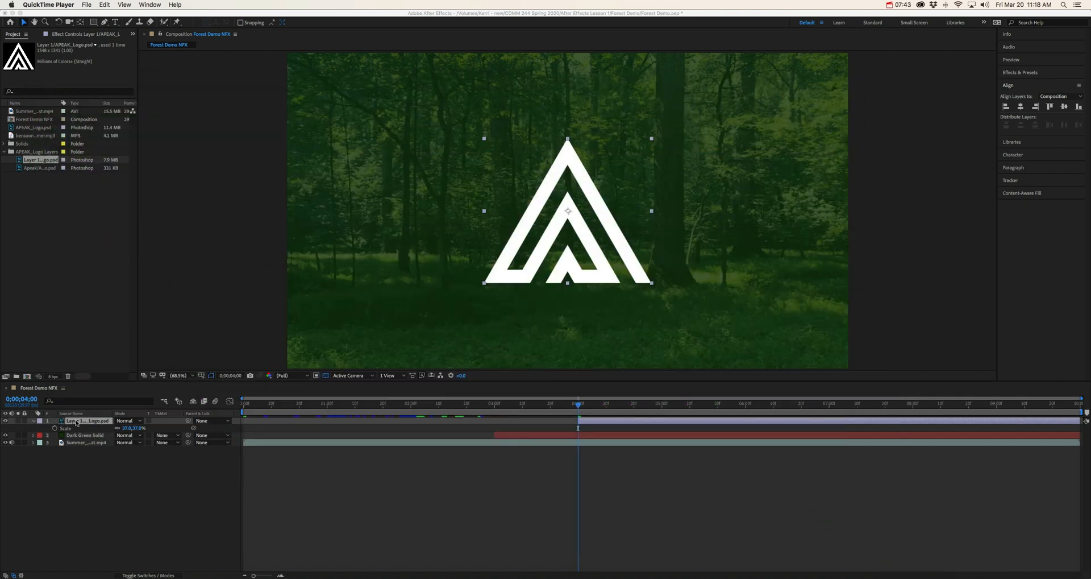
- Show only the Position property of the Layer 1 logo layer in After Effects
left_click(32, 421)
left_click(33, 421)
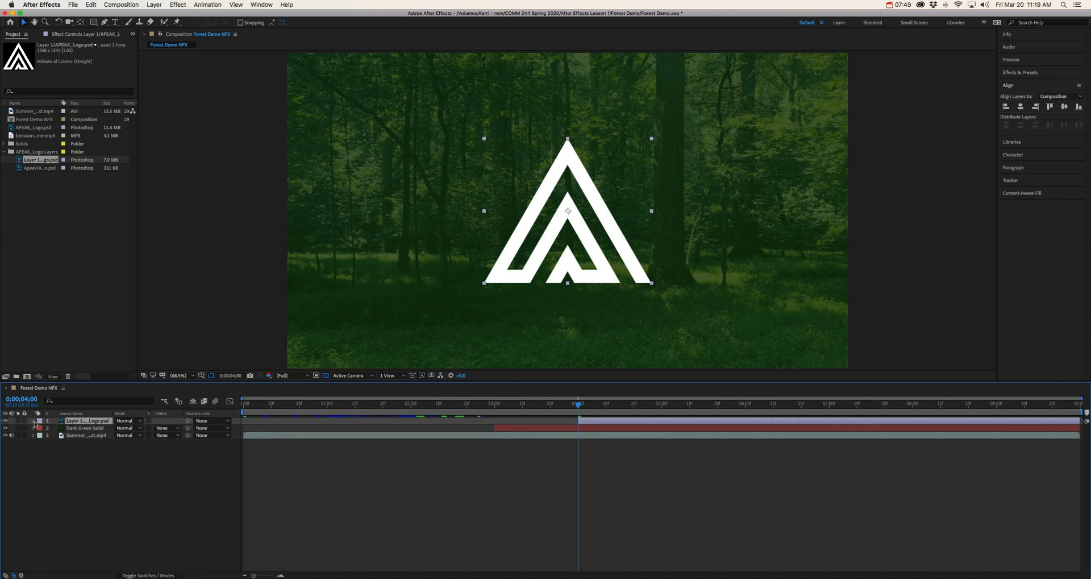
left_click(33, 421)
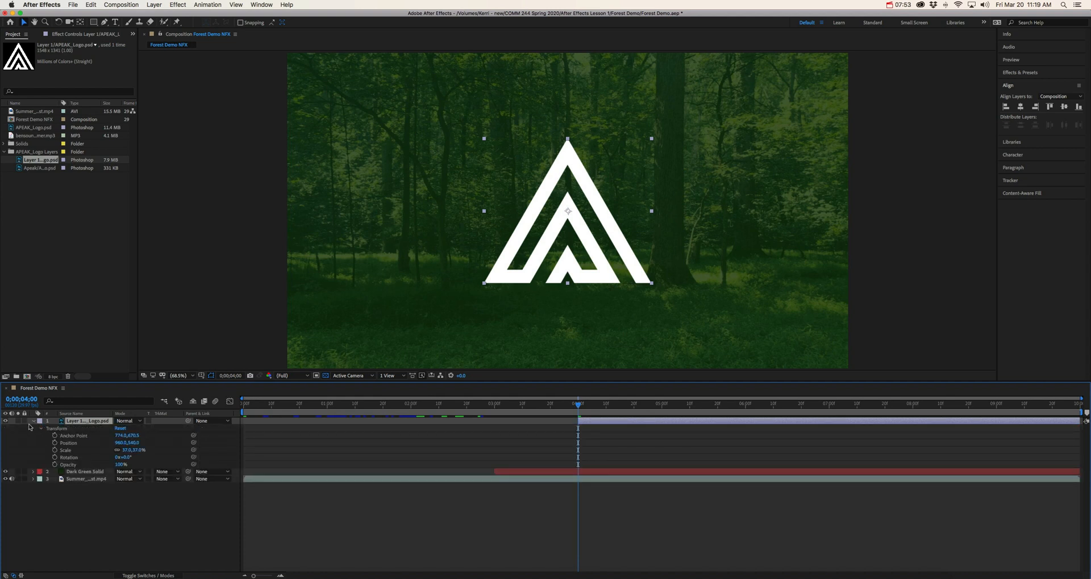
left_click(33, 421)
key("p")
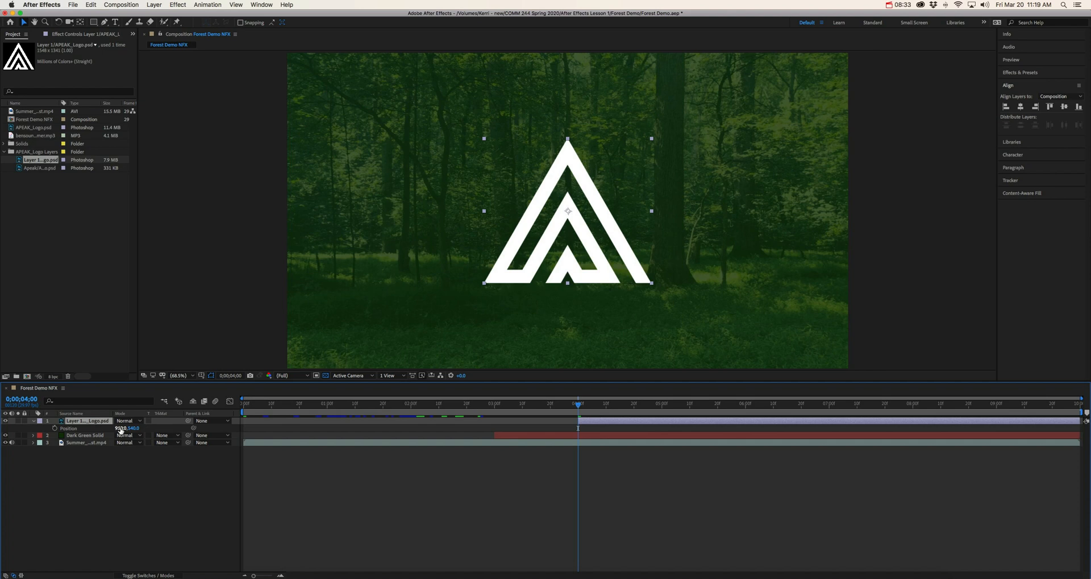
- Move the logo just outside the frame's left edge, to Position X -290, and add a Position keyframe at 0;00;04;00
left_click_drag(121, 430, 23, 428)
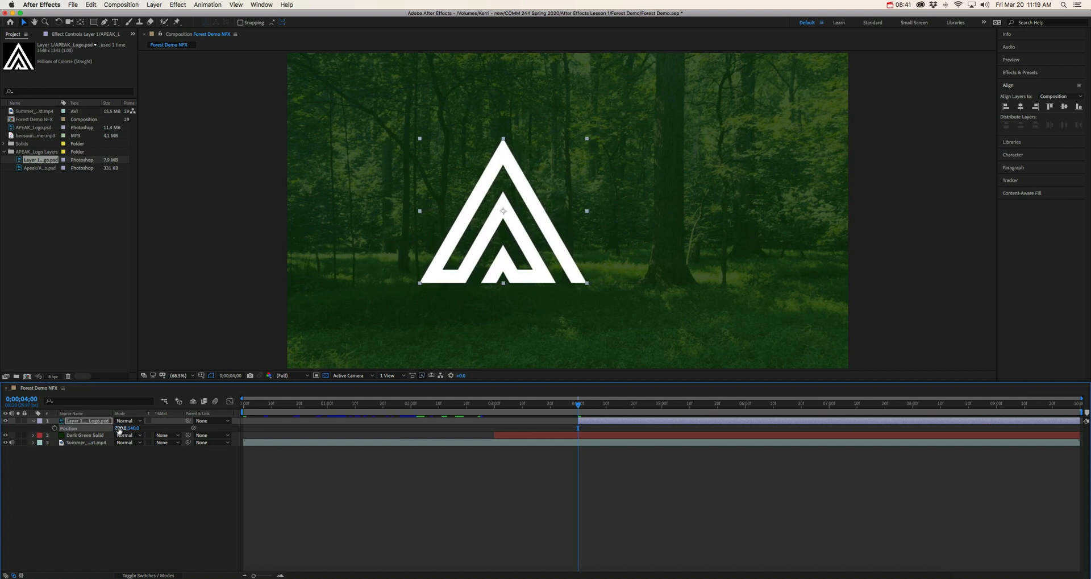
left_click_drag(119, 430, 66, 435)
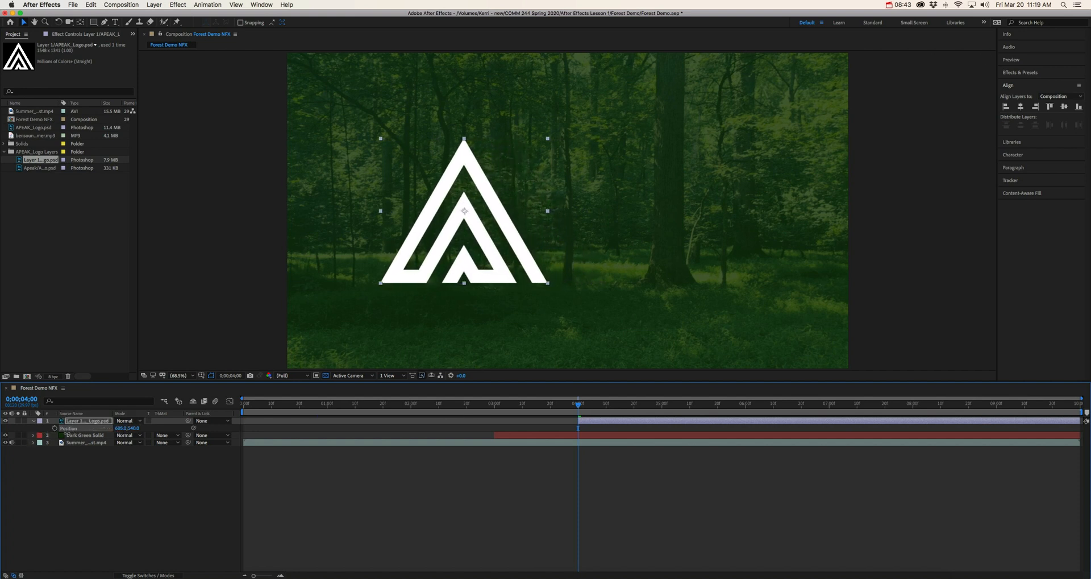
key("Right")
key("Right")
key("Right")
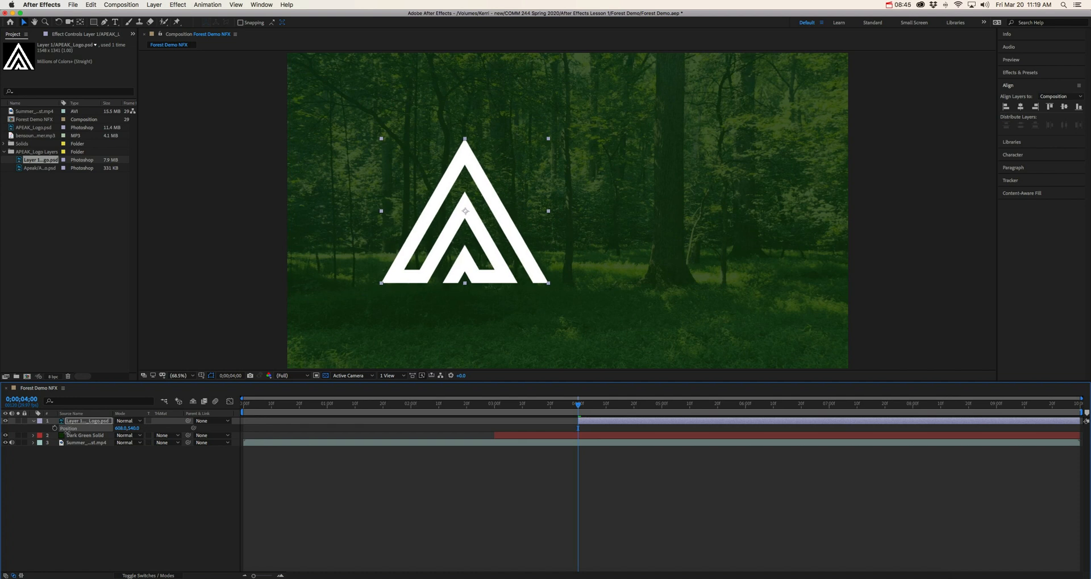
left_click_drag(67, 432, 30, 436)
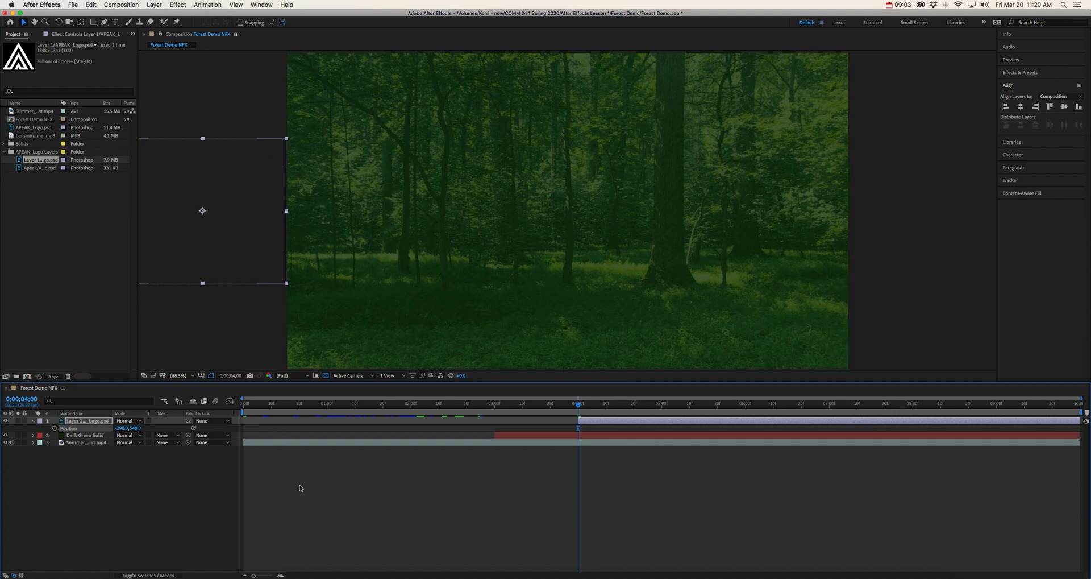
left_click(55, 428)
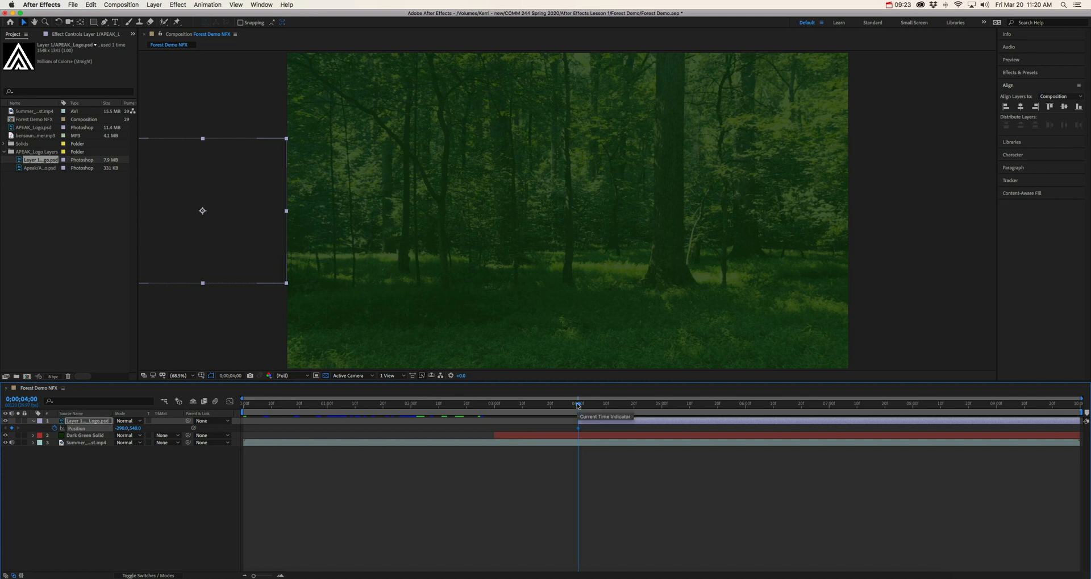
- Add a second Position keyframe at 0;00;05;00 with the logo's X value set to 960
left_click_drag(583, 405, 663, 400)
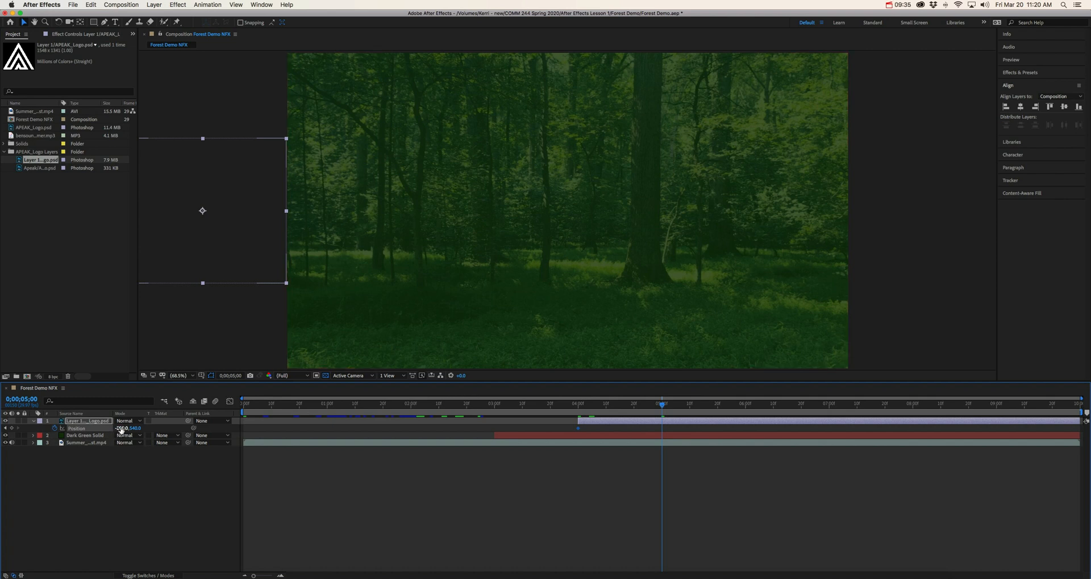
left_click(121, 428)
type("960")
key("Return")
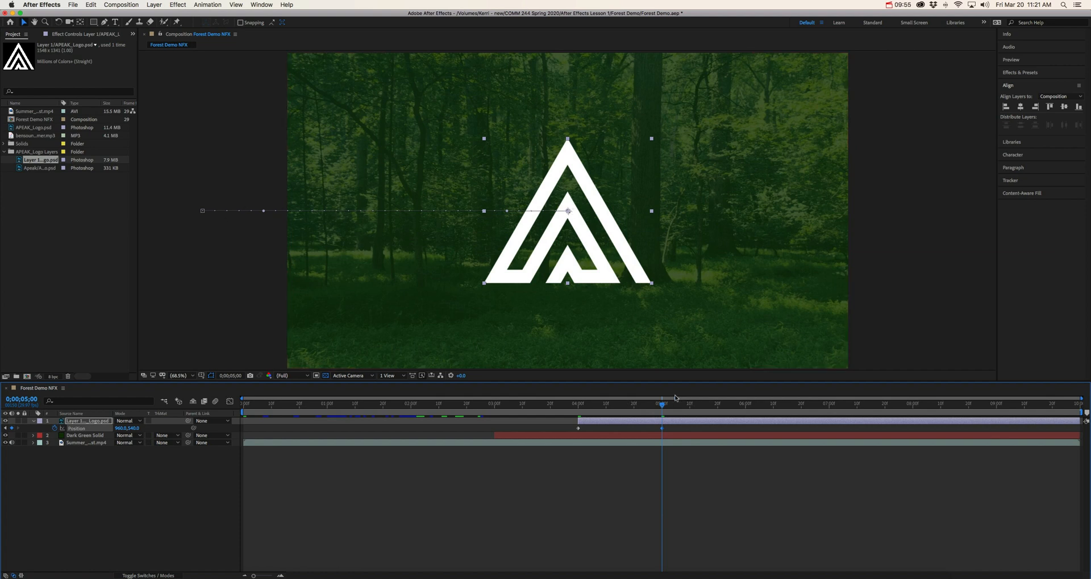
- Preview the logo's slide-in from 0;00;04;00 several times
left_click_drag(663, 407, 578, 416)
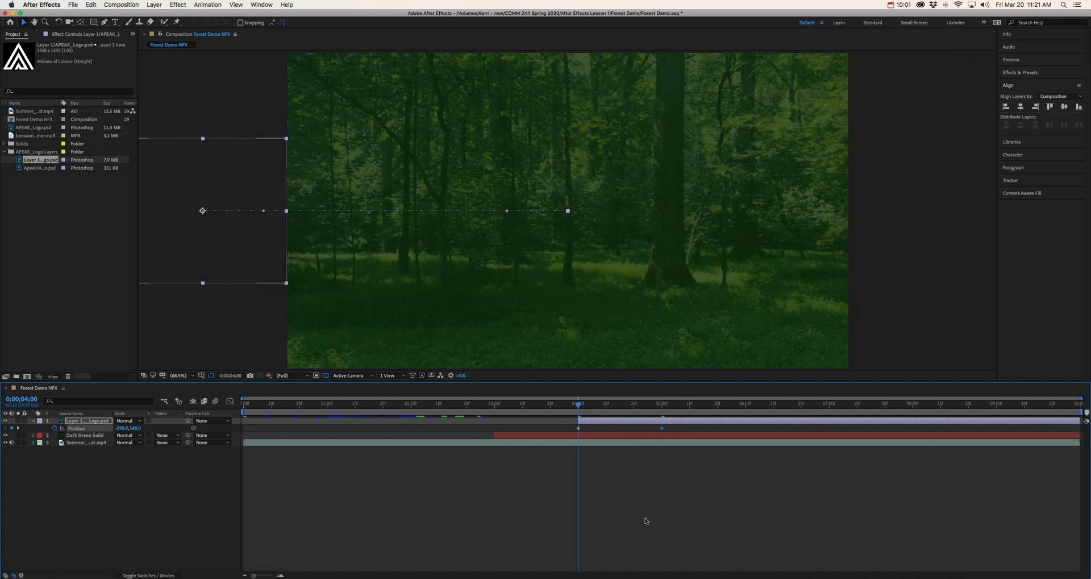
key("space")
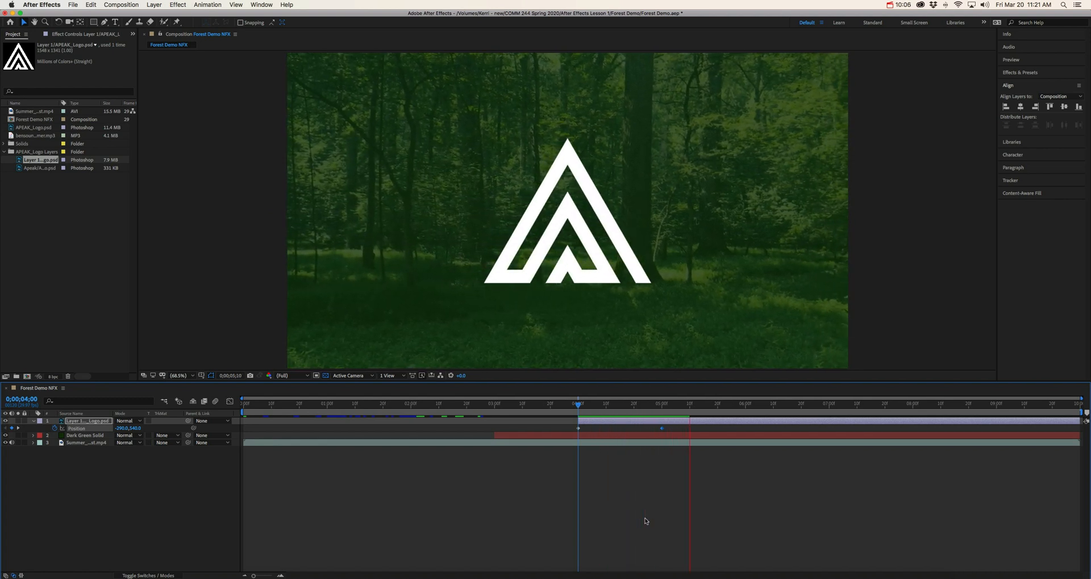
key("space")
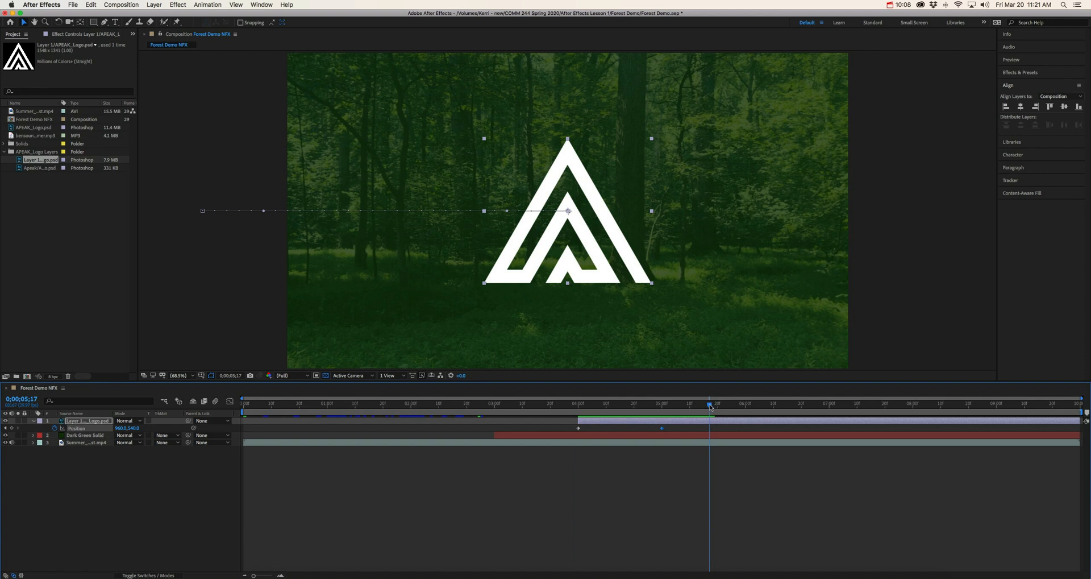
left_click_drag(711, 407, 579, 421)
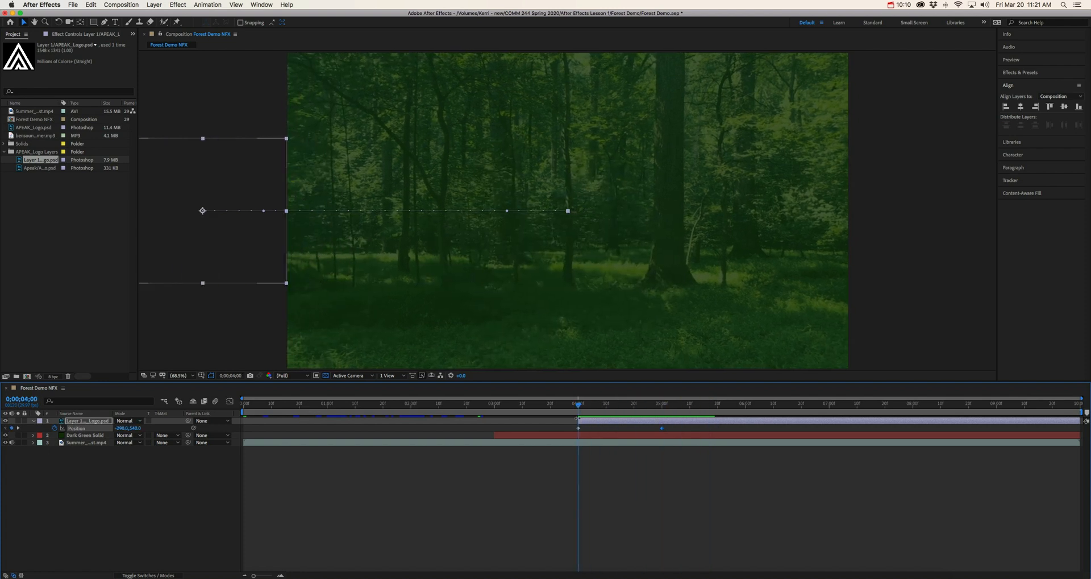
key("space")
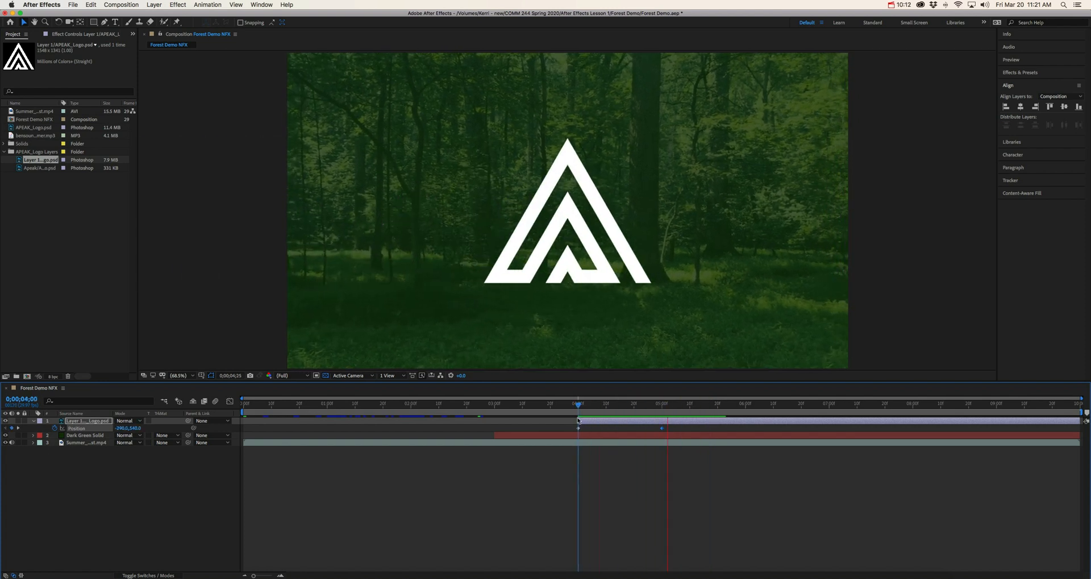
key("space")
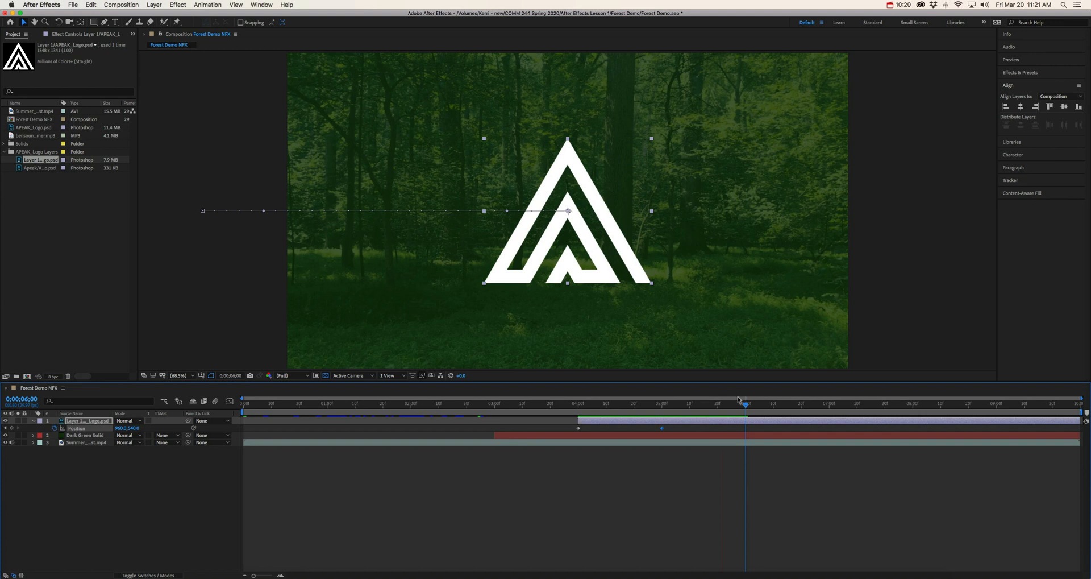
left_click_drag(746, 404, 578, 419)
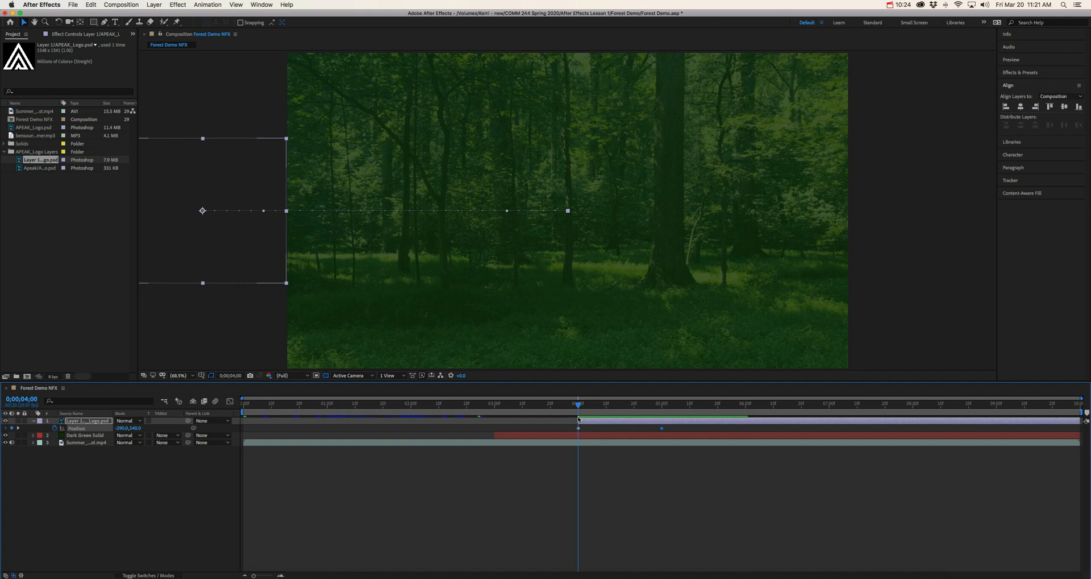
key("space")
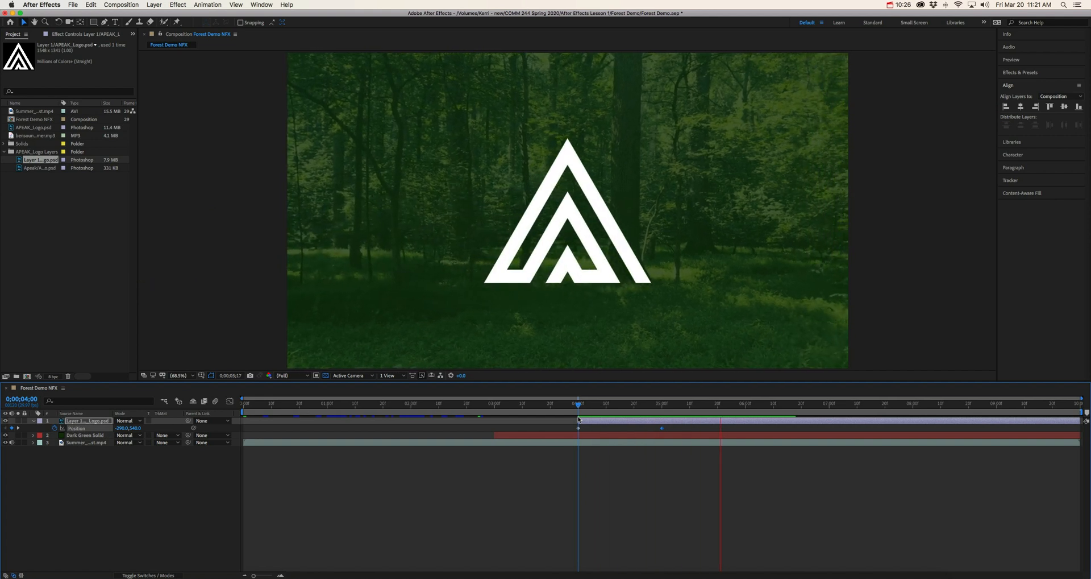
key("space")
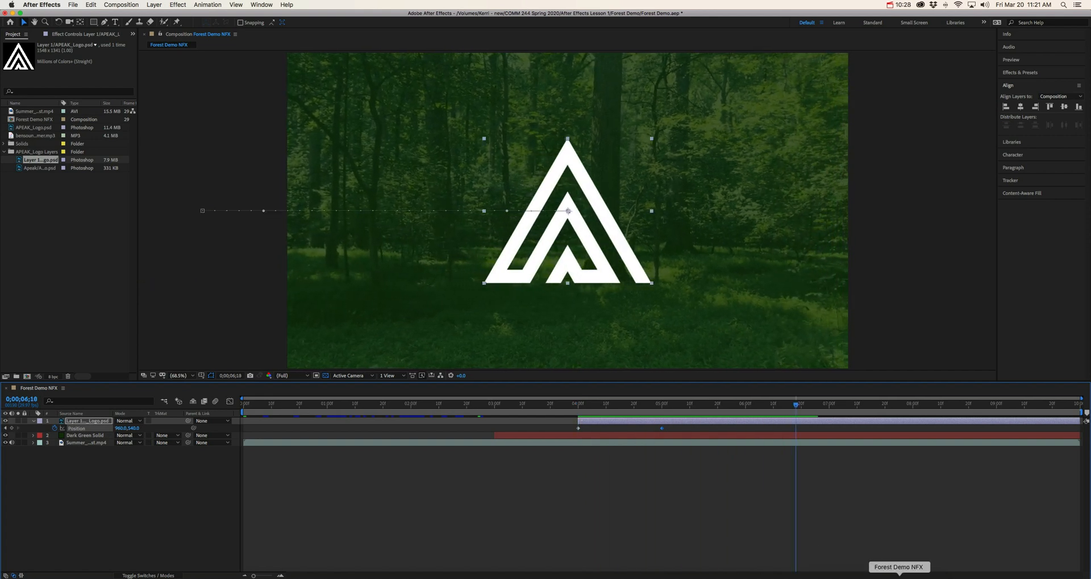
- Switch to the finished movie in QuickTime Player and scrub around five seconds to examine the logo's path into the frame
left_click(899, 575)
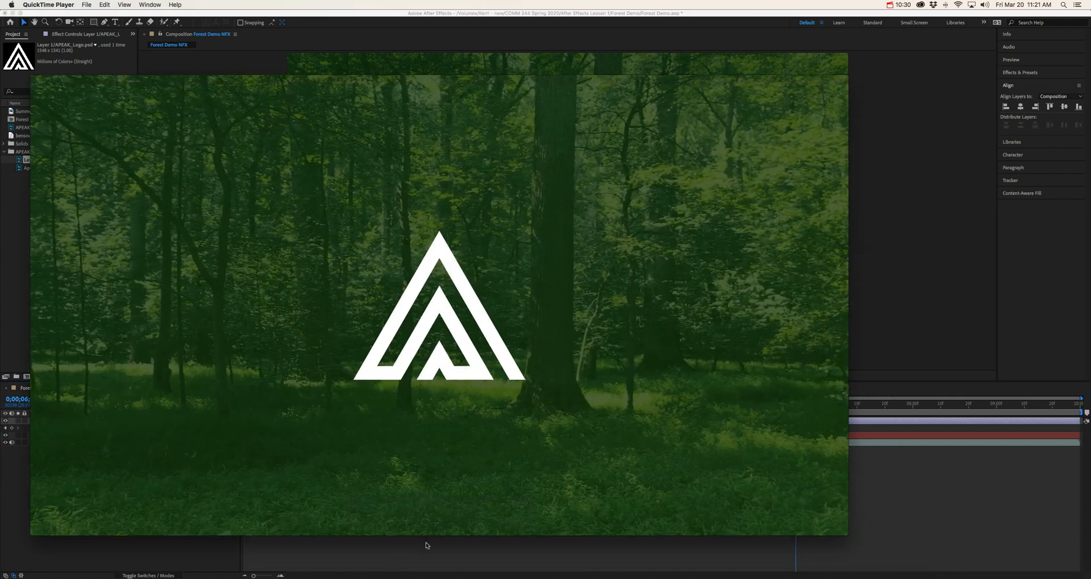
mouse_move(442, 523)
left_mouse_down()
mouse_move(421, 526)
mouse_move(438, 530)
left_mouse_up()
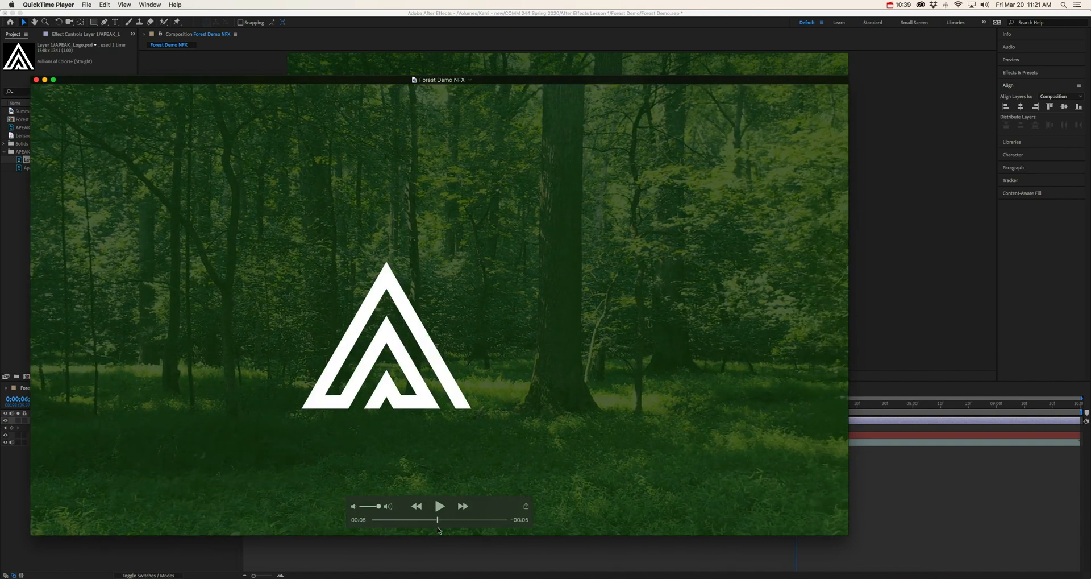
left_click(45, 80)
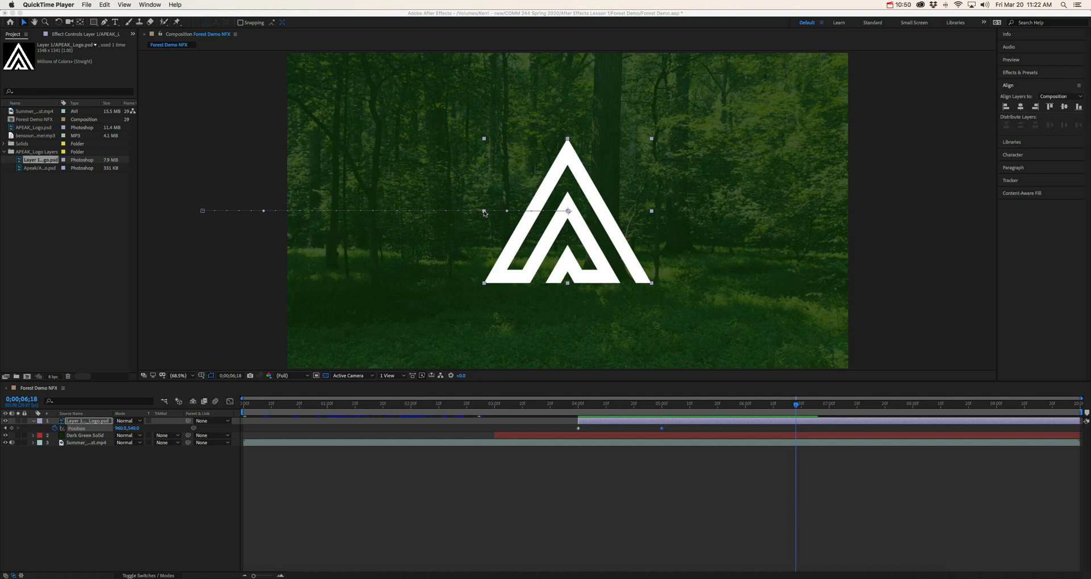
- Bend the logo's motion path into a downward curve using its starting keyframe's direction handle, and preview the move from 0;00;04;00
left_click(264, 213)
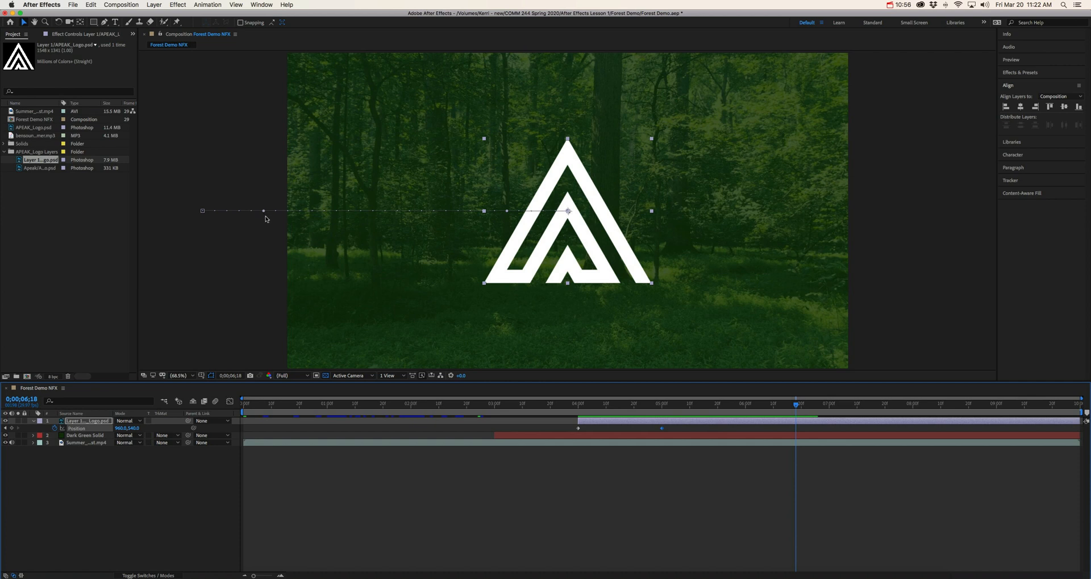
left_click_drag(263, 211, 433, 474)
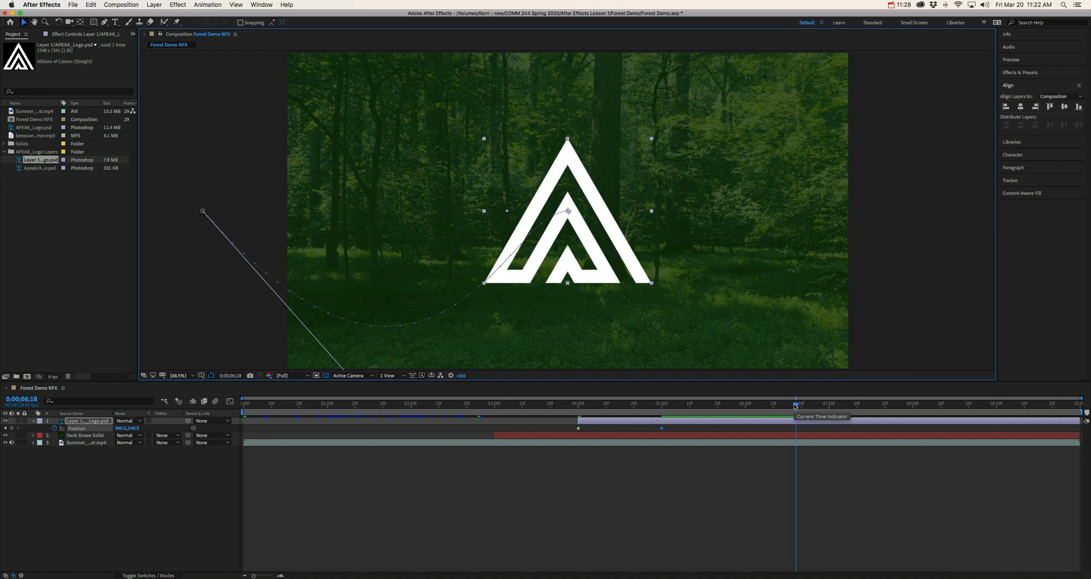
left_click_drag(797, 405, 575, 421)
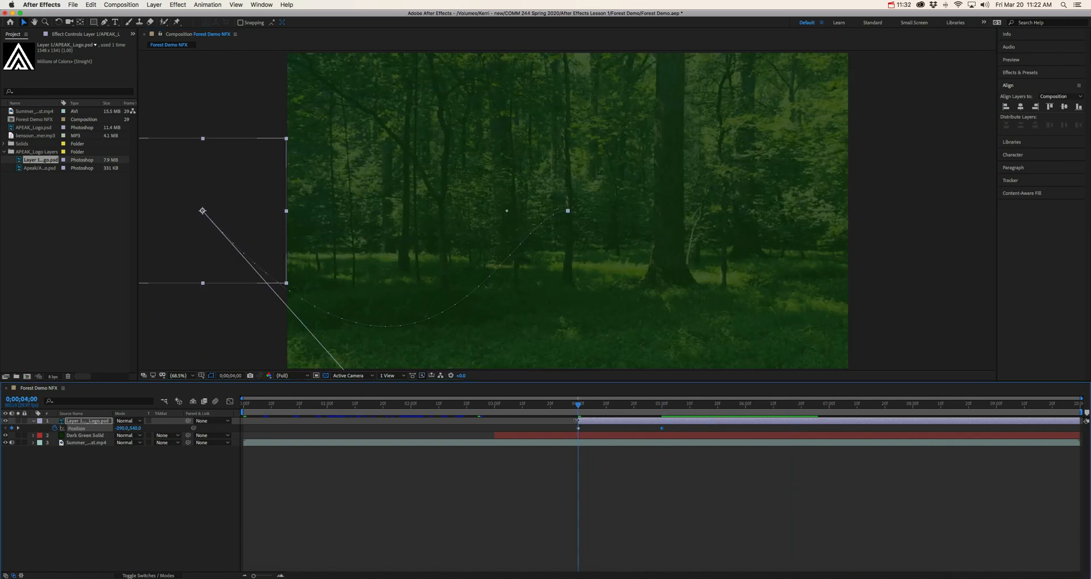
key("space")
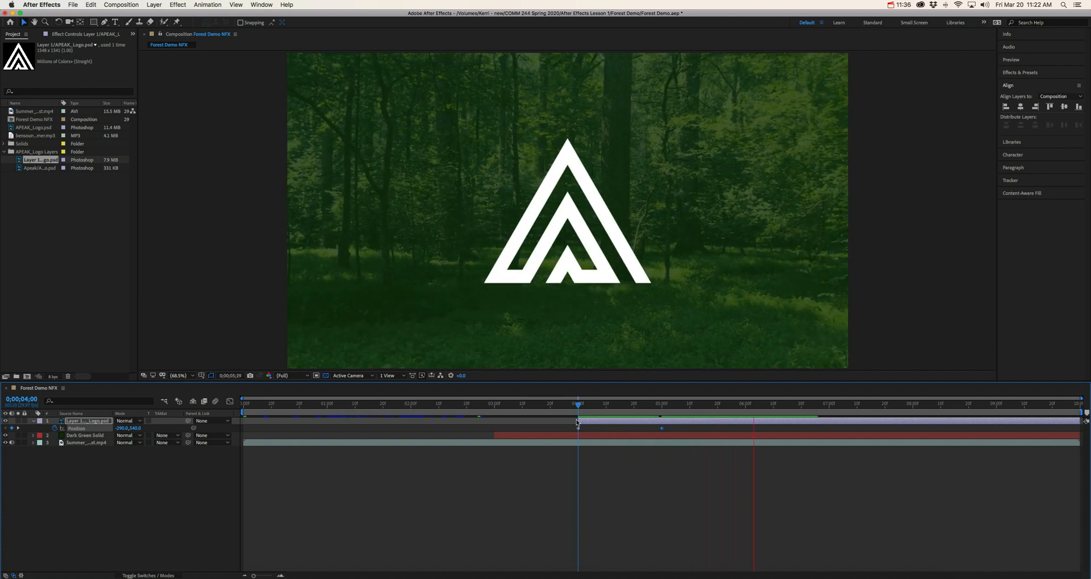
key("space")
left_click_drag(793, 404, 668, 403)
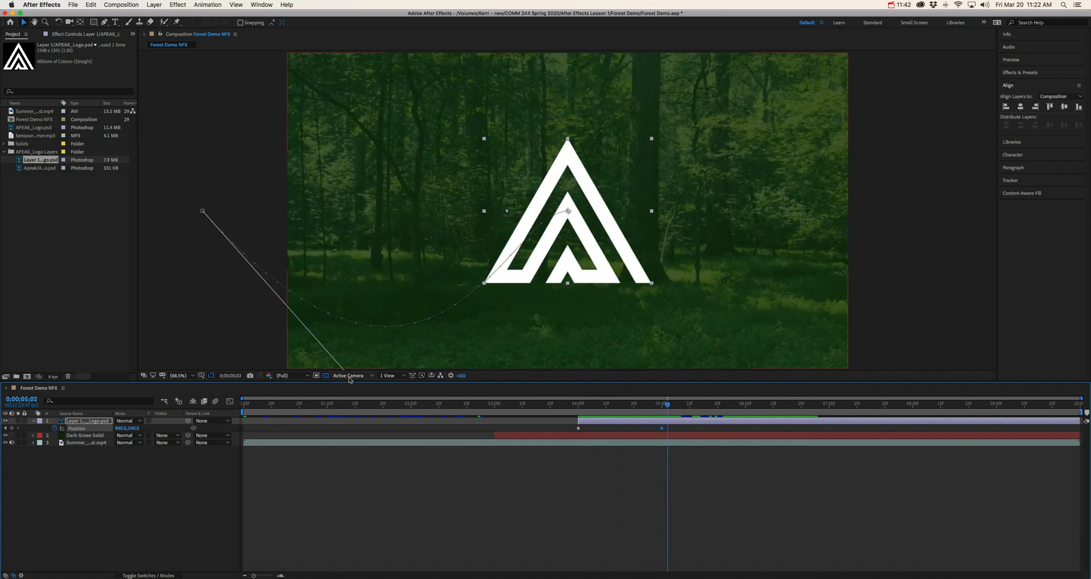
- Flatten the logo's motion path slightly by raising the end of its starting keyframe's direction handle, working at 50% magnification, and restore the fitted view
left_click(192, 377)
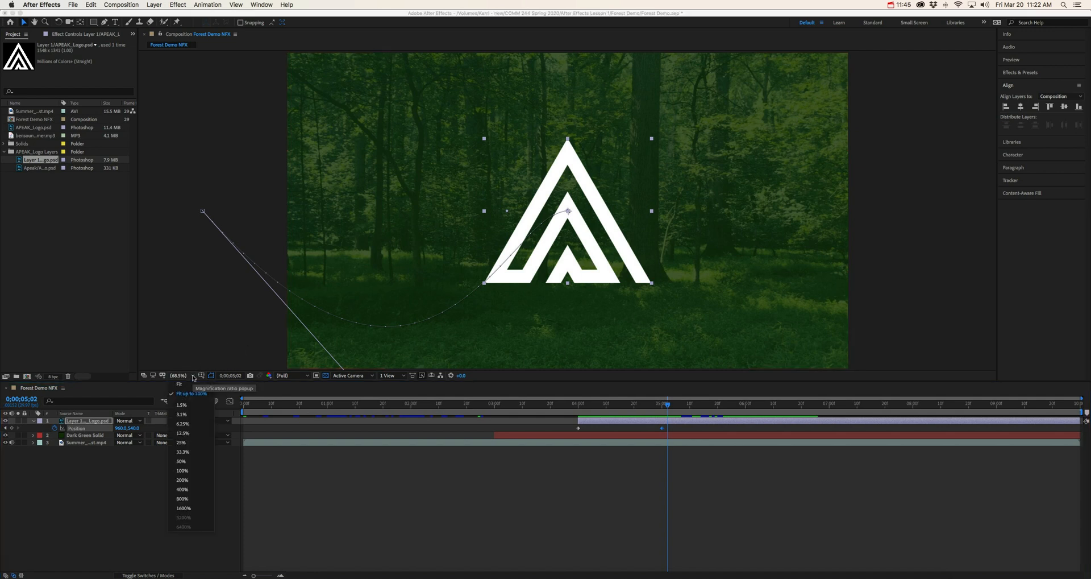
left_click(187, 461)
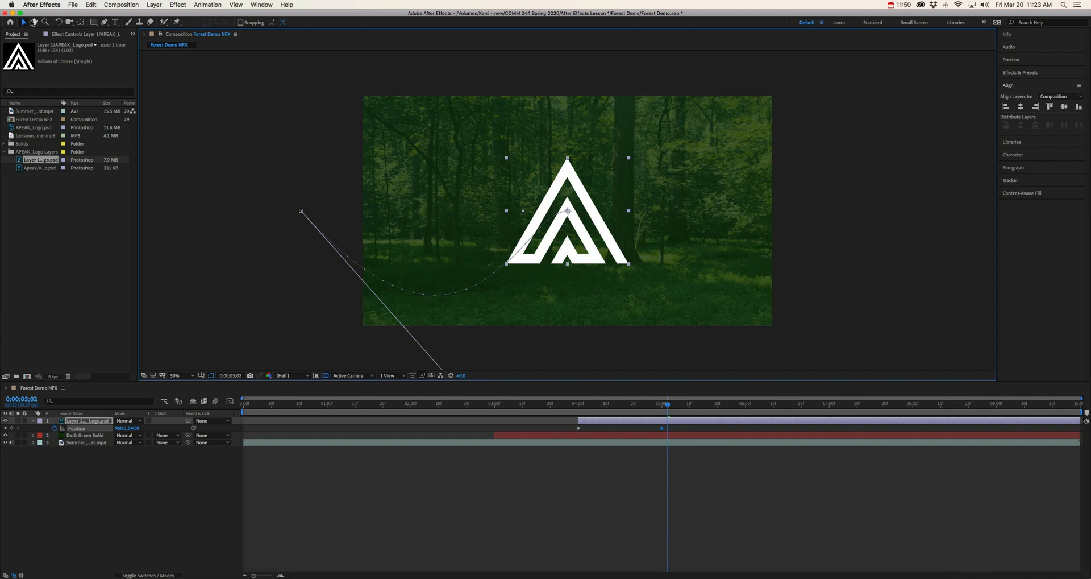
left_click(34, 22)
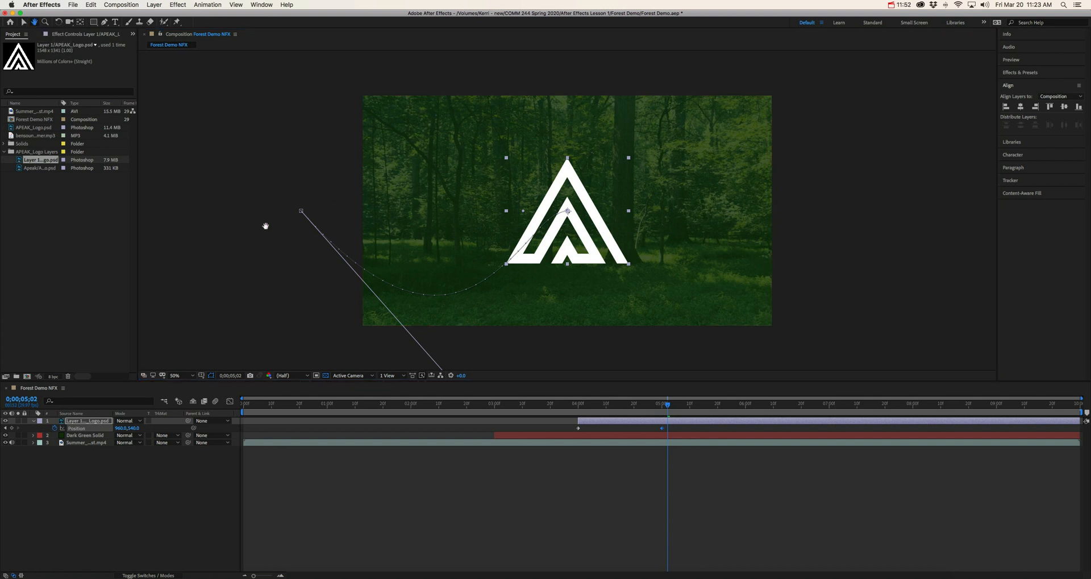
left_click_drag(266, 226, 221, 165)
left_click(26, 22)
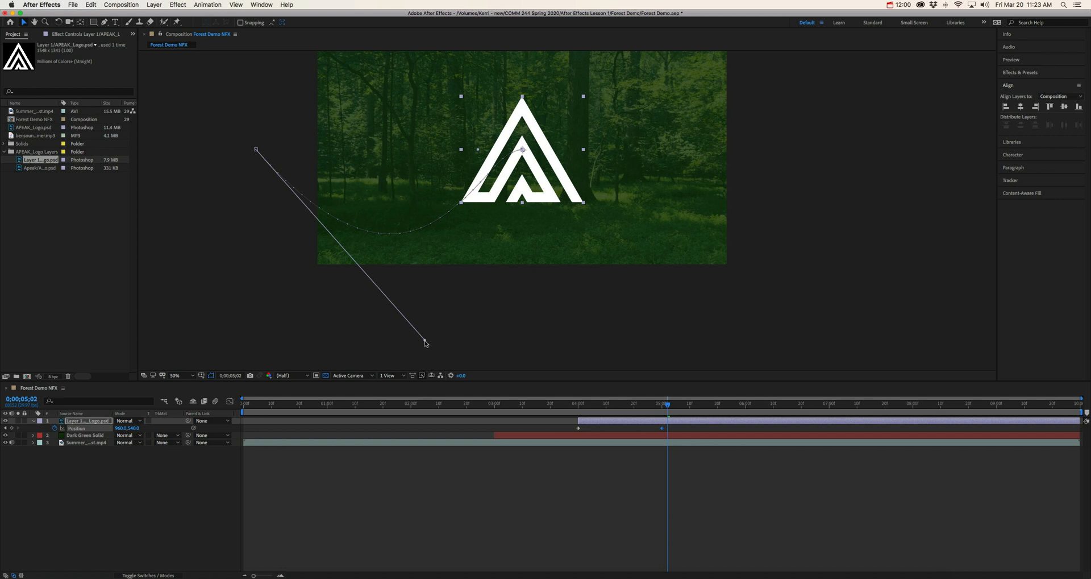
left_click_drag(426, 343, 432, 313)
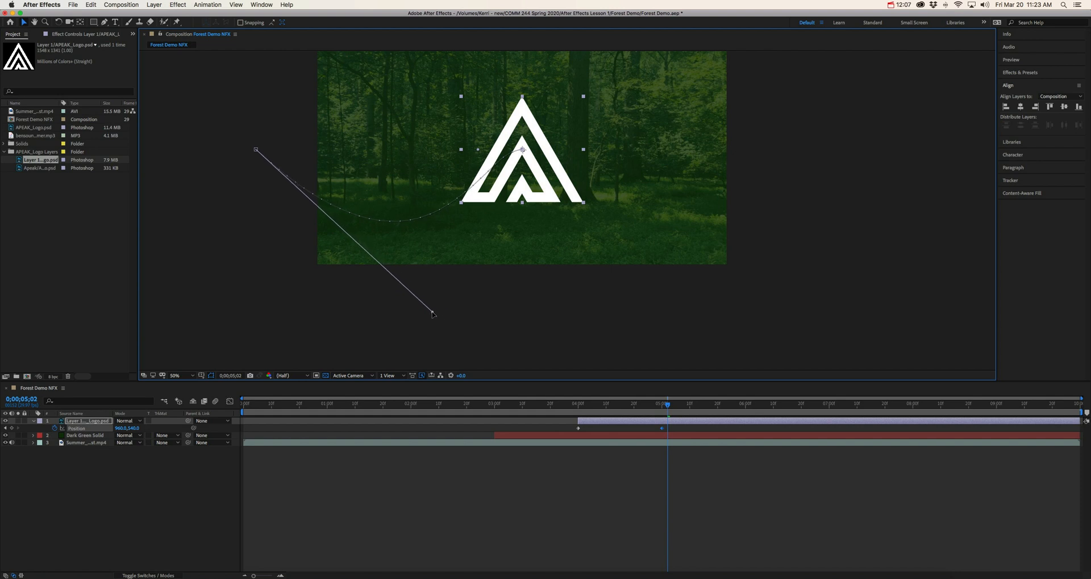
left_click(193, 375)
left_click(192, 393)
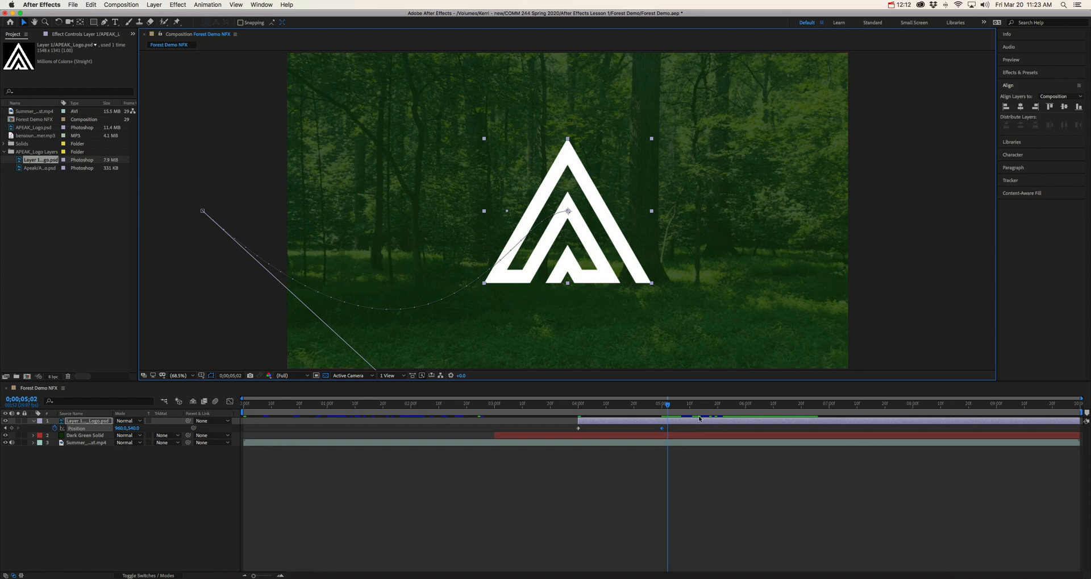
- Preview the logo's curved entrance twice from about 0;00;04;00
left_click_drag(669, 407, 576, 407)
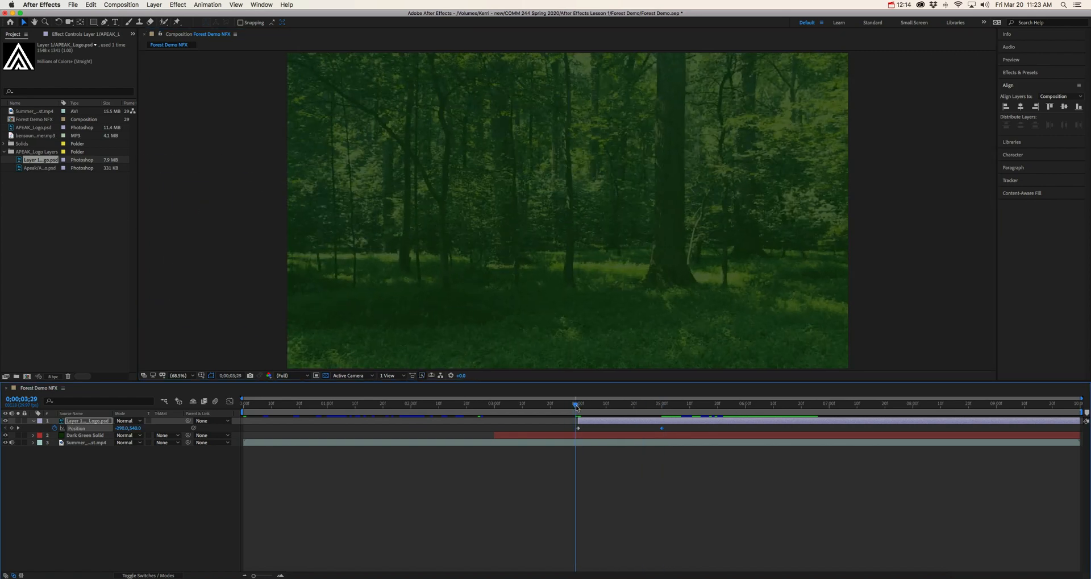
key("space")
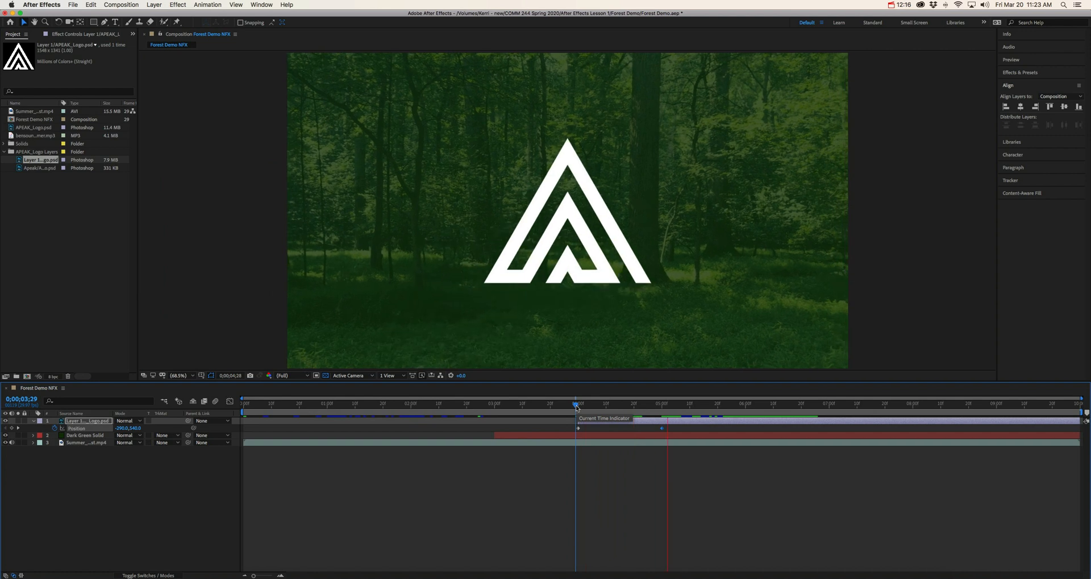
left_click(578, 404)
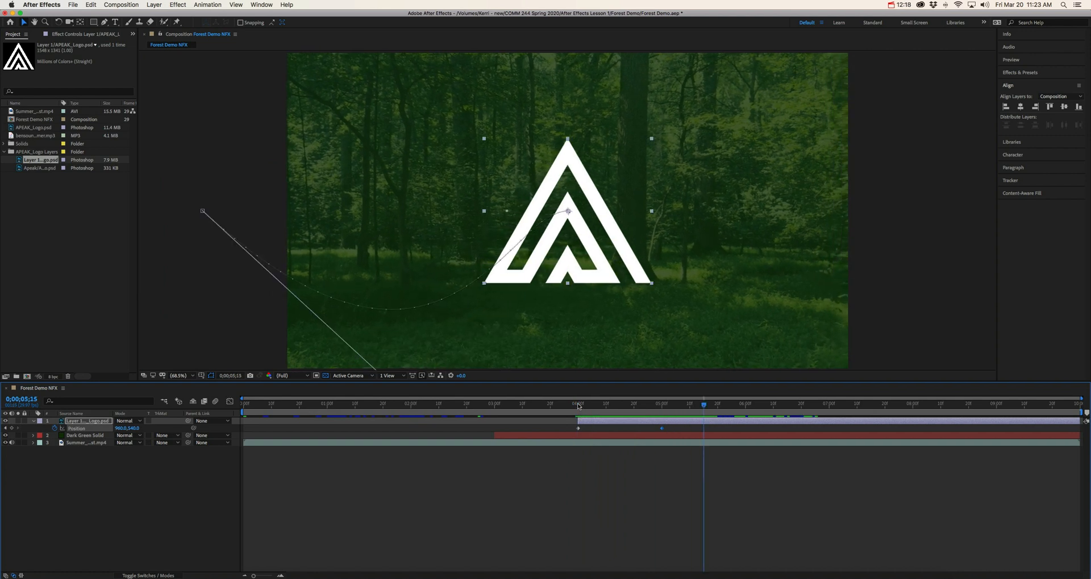
key("space")
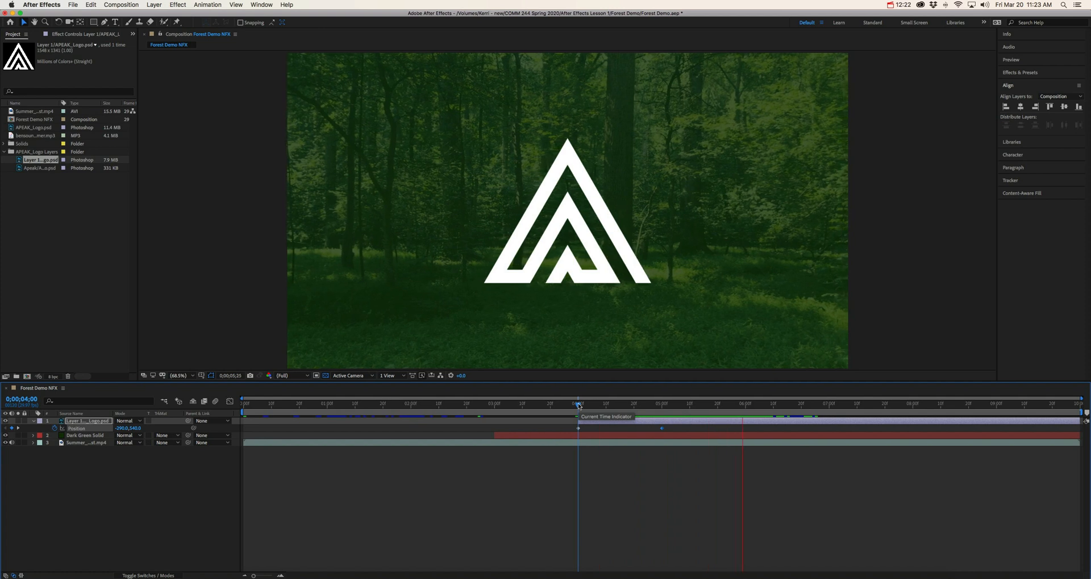
key("space")
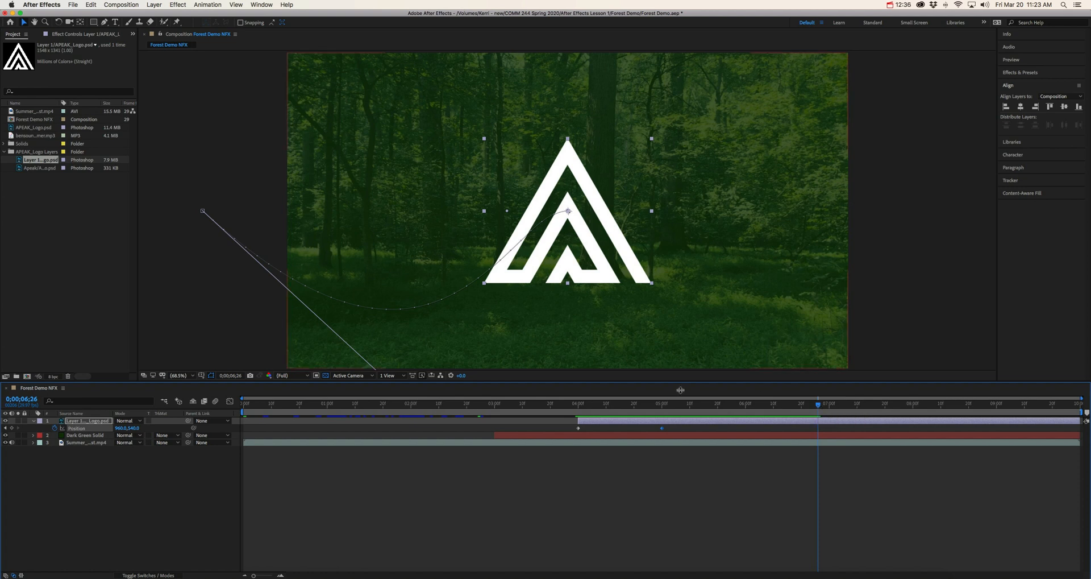
- Apply Easy Ease to both of the logo's Position keyframes
left_click_drag(820, 405, 685, 412)
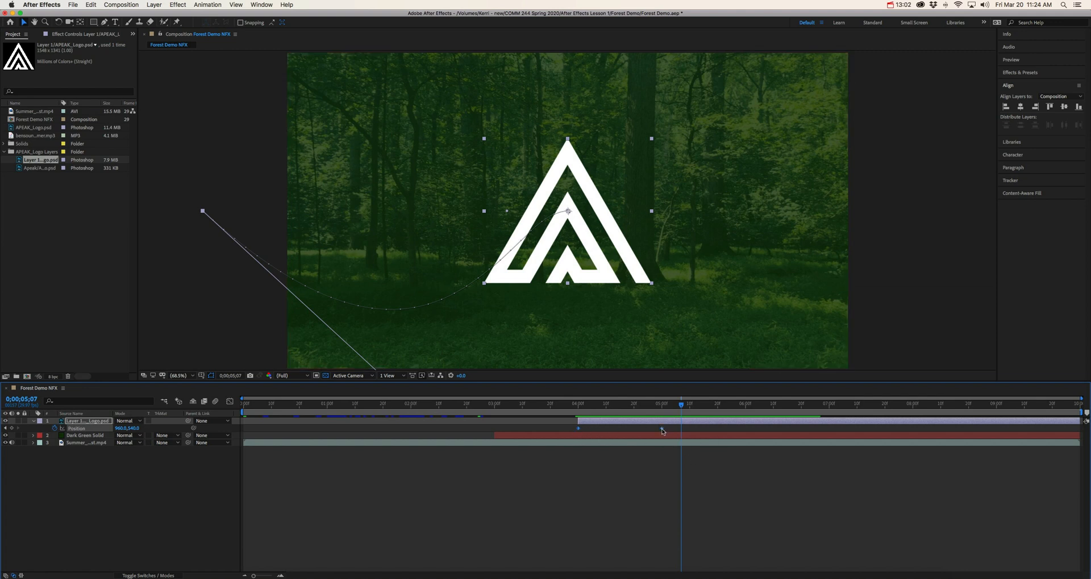
left_click(555, 429)
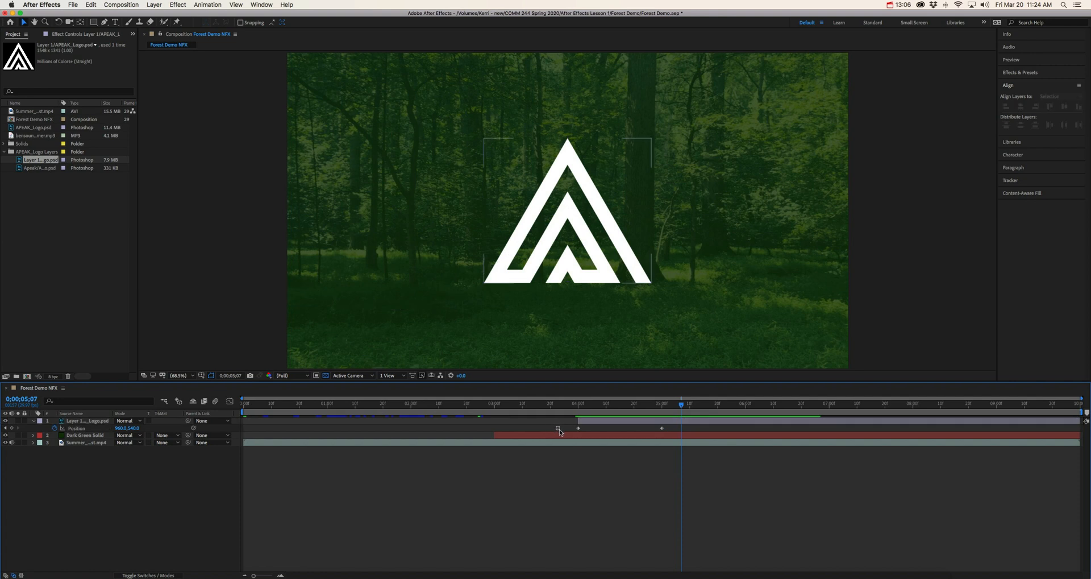
left_click_drag(560, 432, 676, 432)
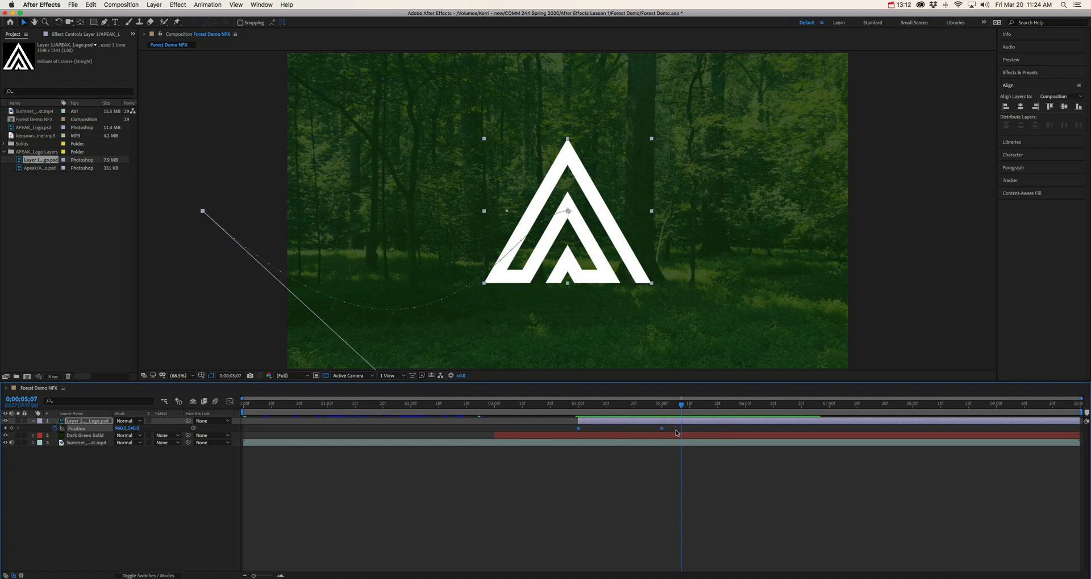
mouse_move(579, 431)
right_click(579, 430)
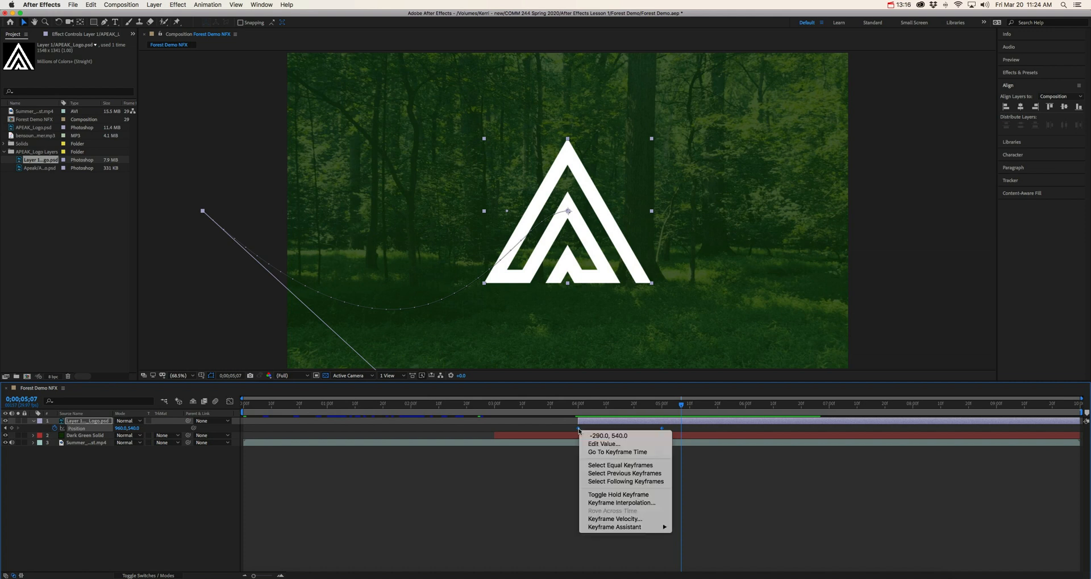
mouse_move(613, 528)
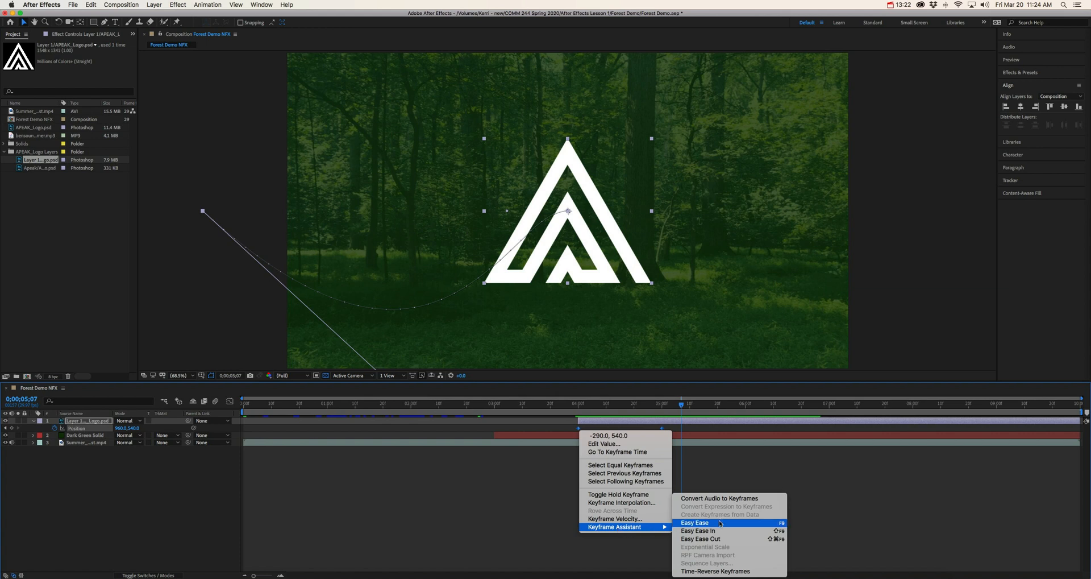
left_click(513, 489)
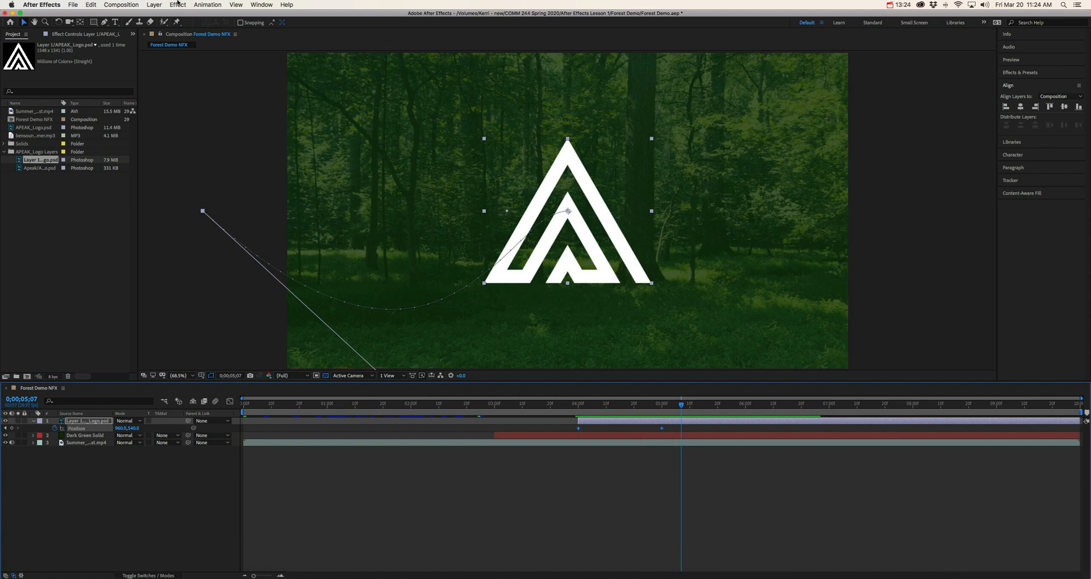
left_click(197, 3)
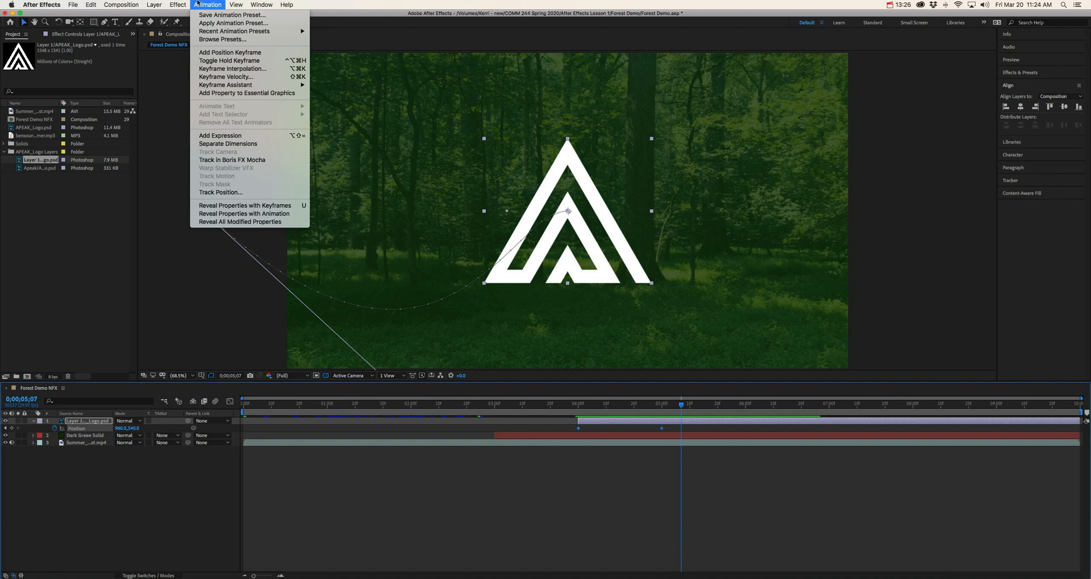
mouse_move(221, 88)
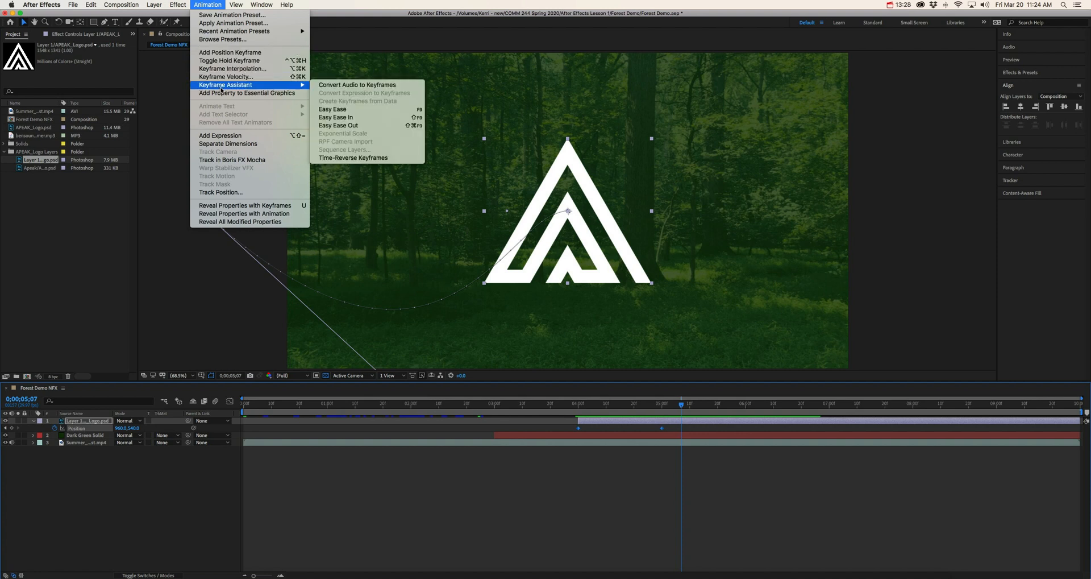
left_click(342, 110)
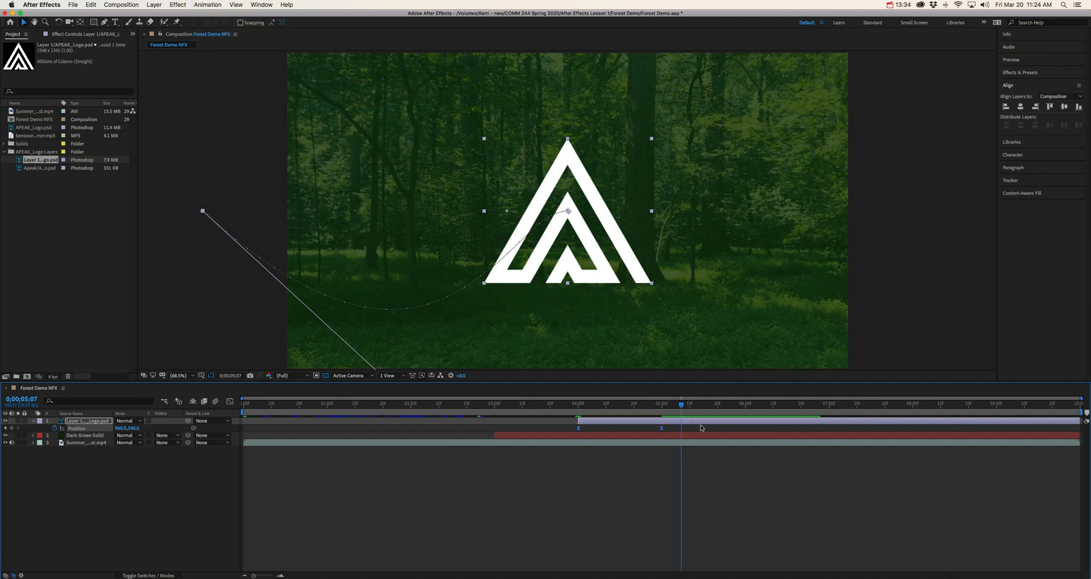
- Preview the eased logo move from just before 0;00;04;00, and park the playhead at 0;00;05;00
left_click_drag(682, 407, 700, 406)
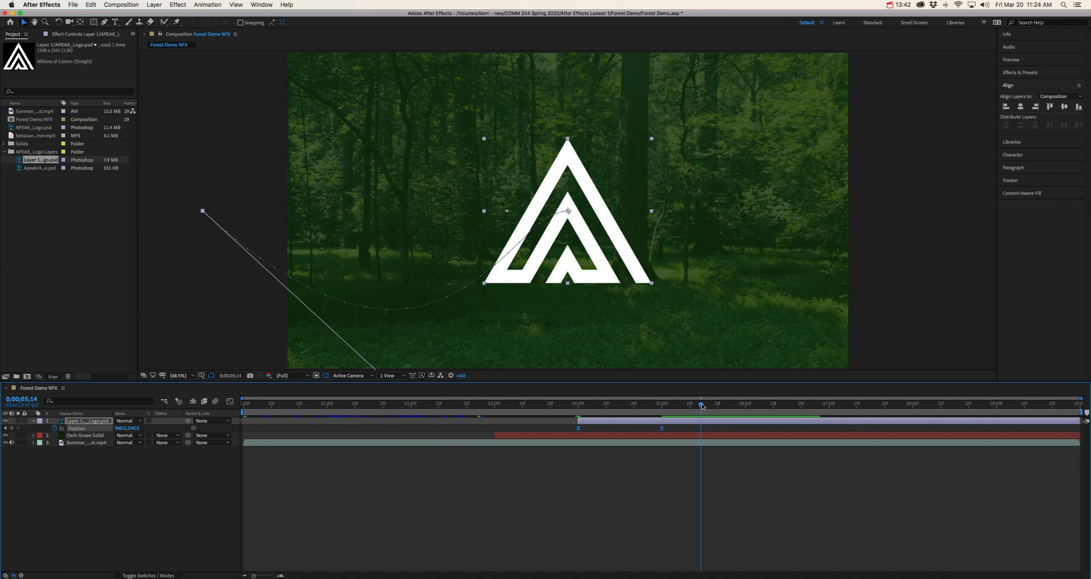
left_click_drag(702, 405, 577, 404)
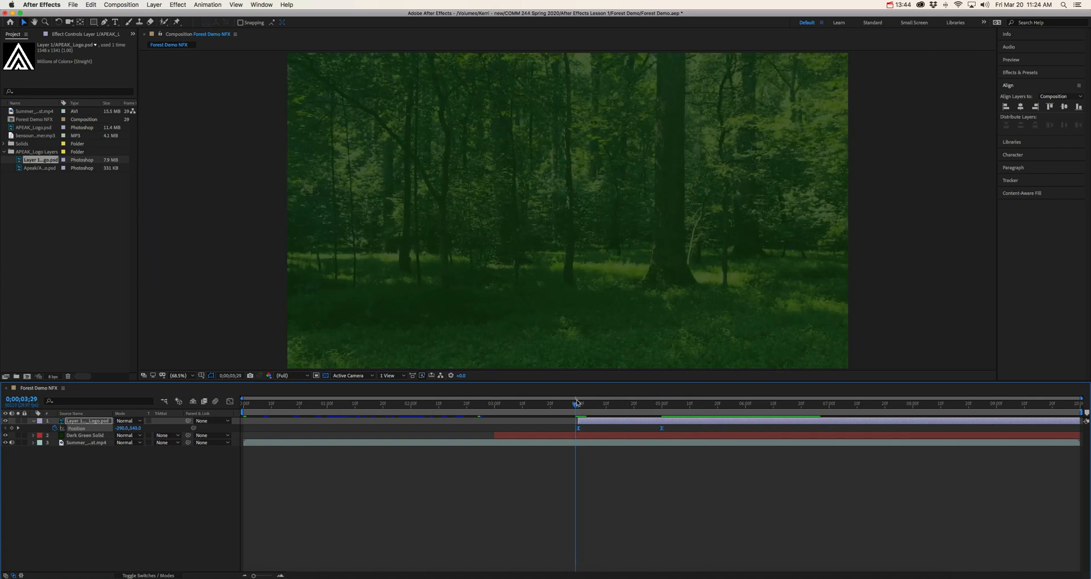
key("space")
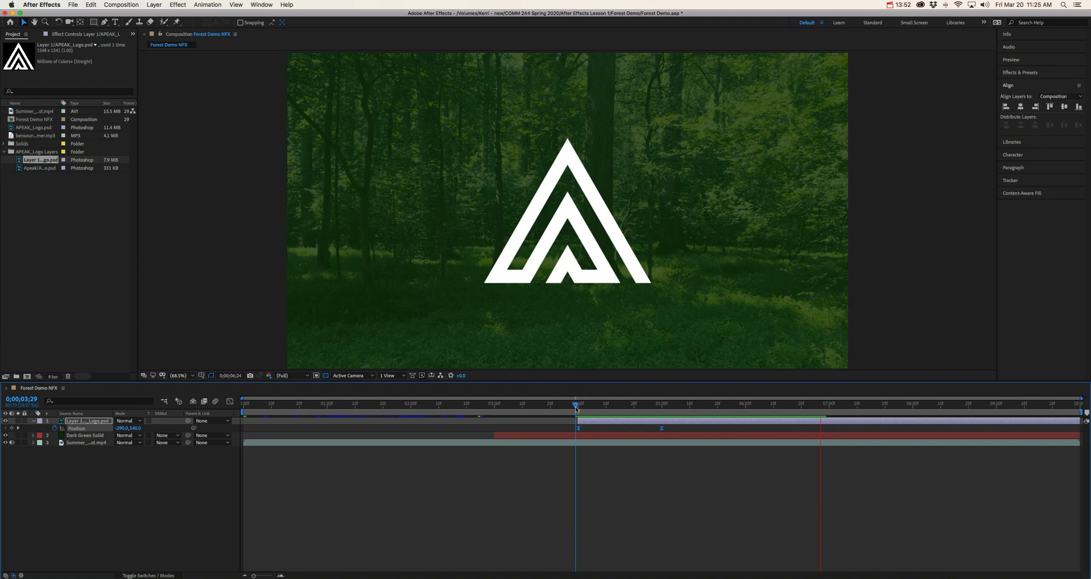
left_click_drag(576, 408, 662, 398)
left_click(325, 376)
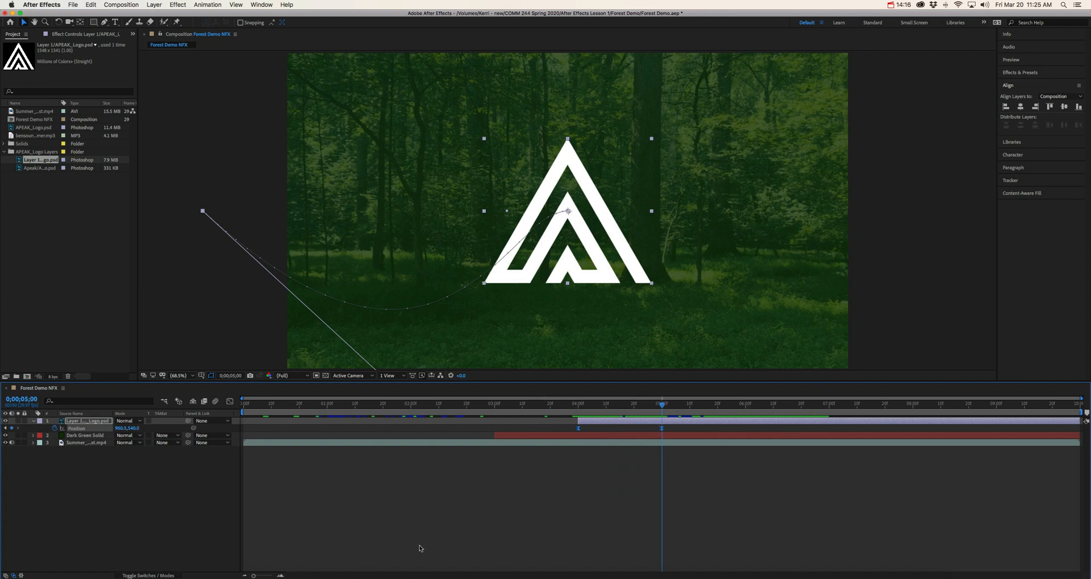
- Switch to the finished movie in QuickTime Player, scrub from five to six seconds to examine the logo's size change, and minimize the movie
left_click(81, 423)
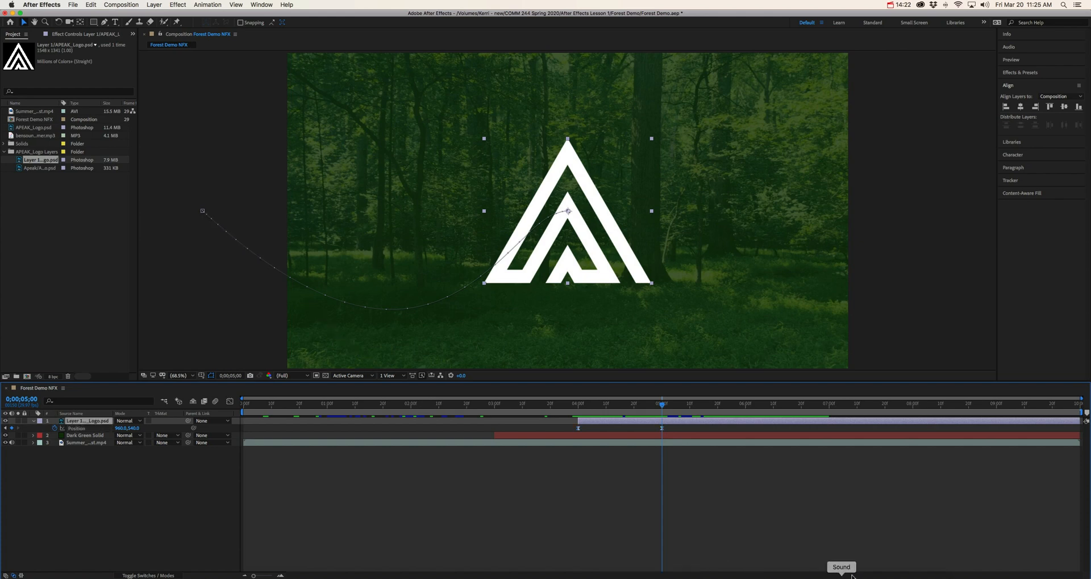
left_click(884, 577)
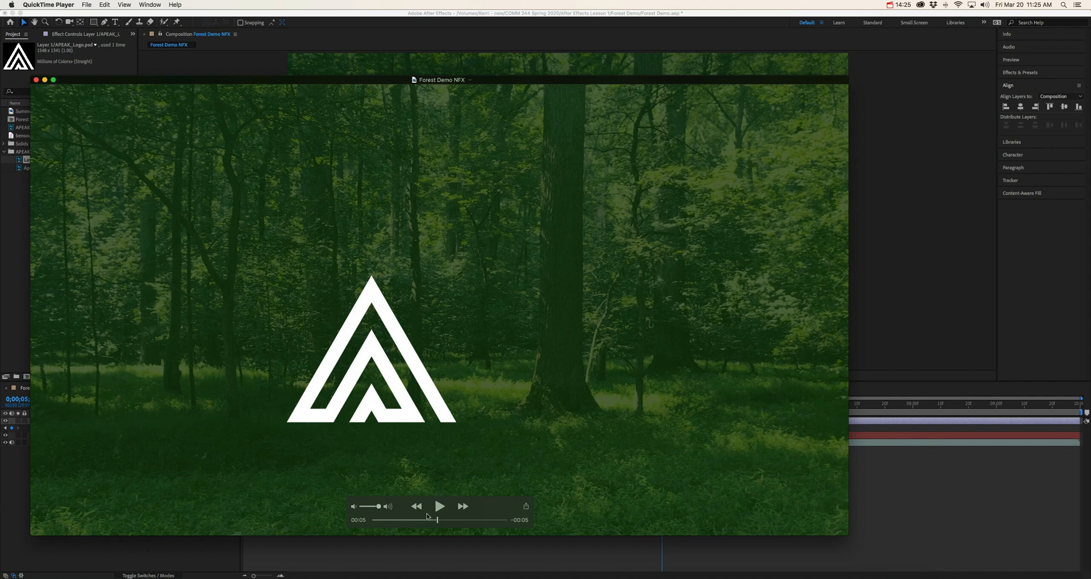
mouse_move(437, 520)
left_mouse_down()
mouse_move(424, 521)
mouse_move(454, 525)
left_mouse_up()
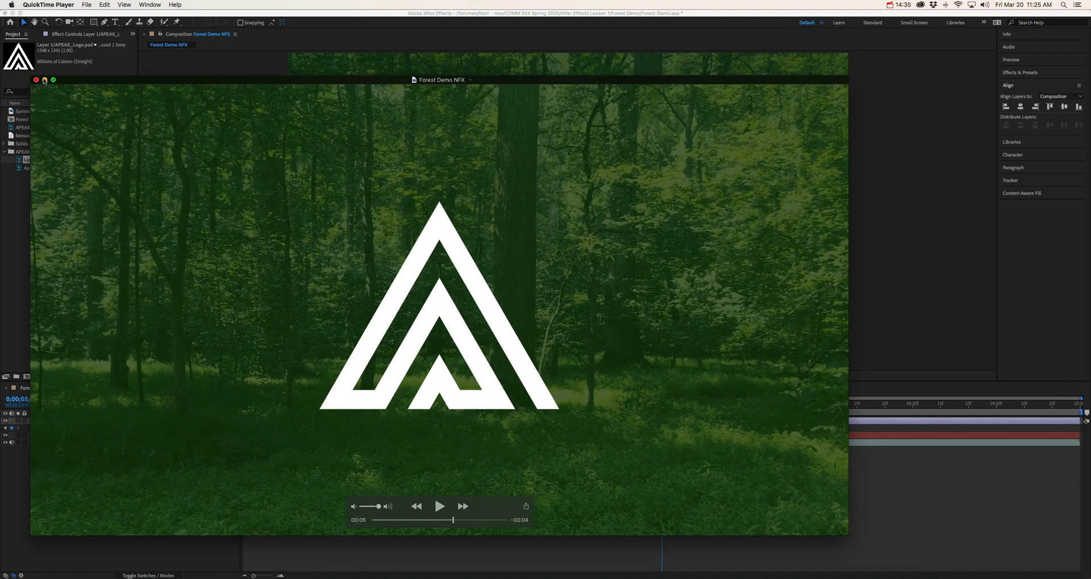
left_click(44, 80)
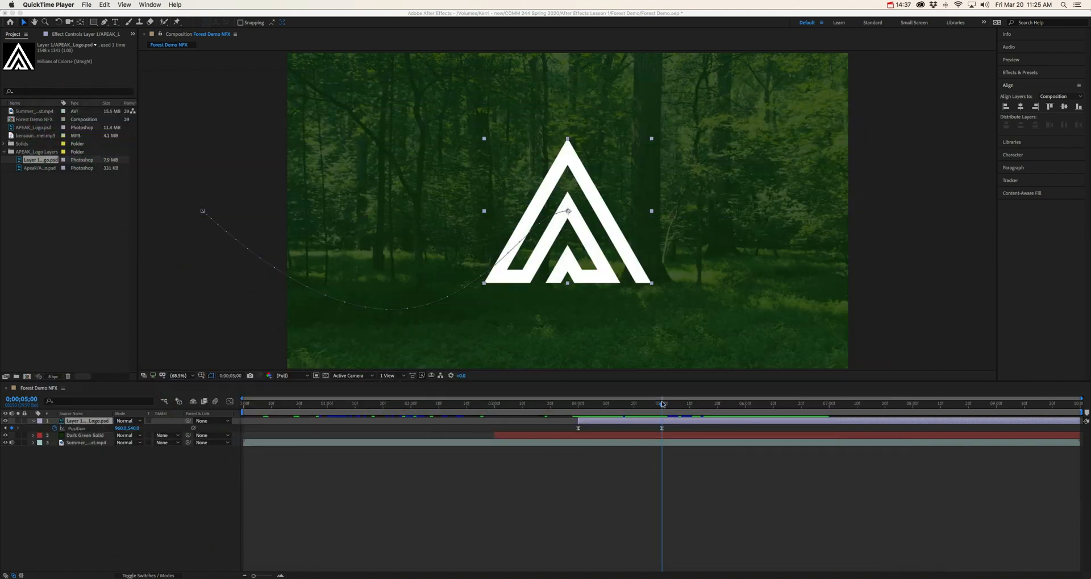
- Reveal the logo layer's Scale property and add a Scale keyframe at 0;00;05;00
left_click(661, 402)
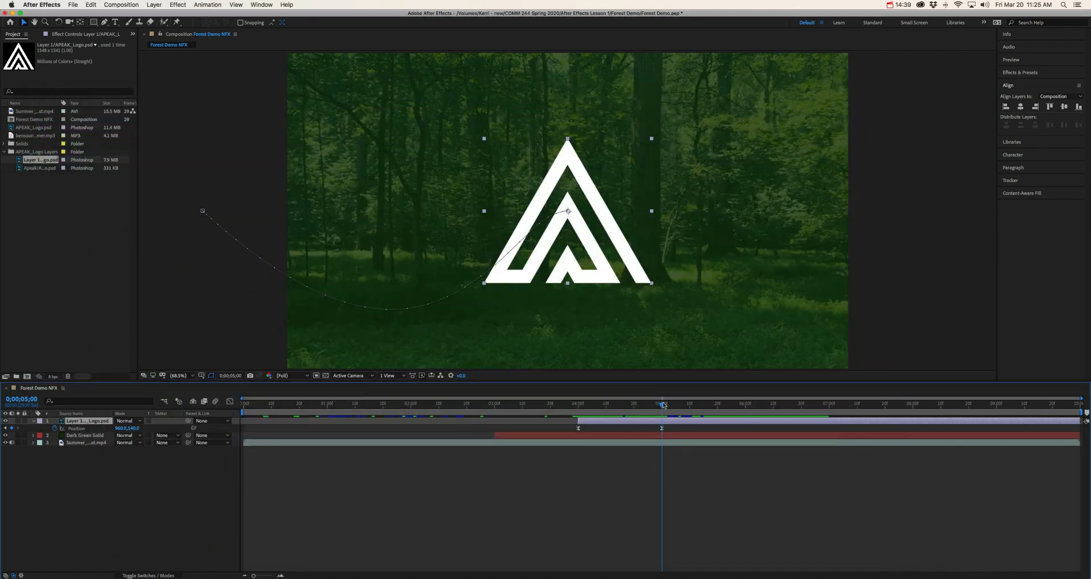
mouse_move(662, 405)
left_mouse_down()
mouse_move(640, 403)
mouse_move(659, 403)
left_mouse_up()
key("s")
key("p")
key("s")
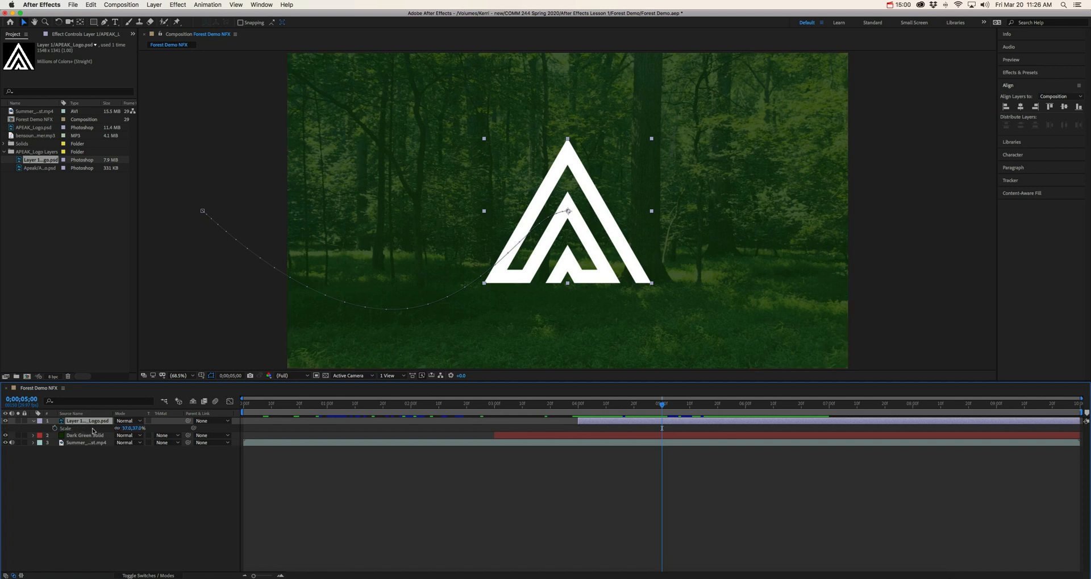
left_click(55, 428)
left_click(55, 428)
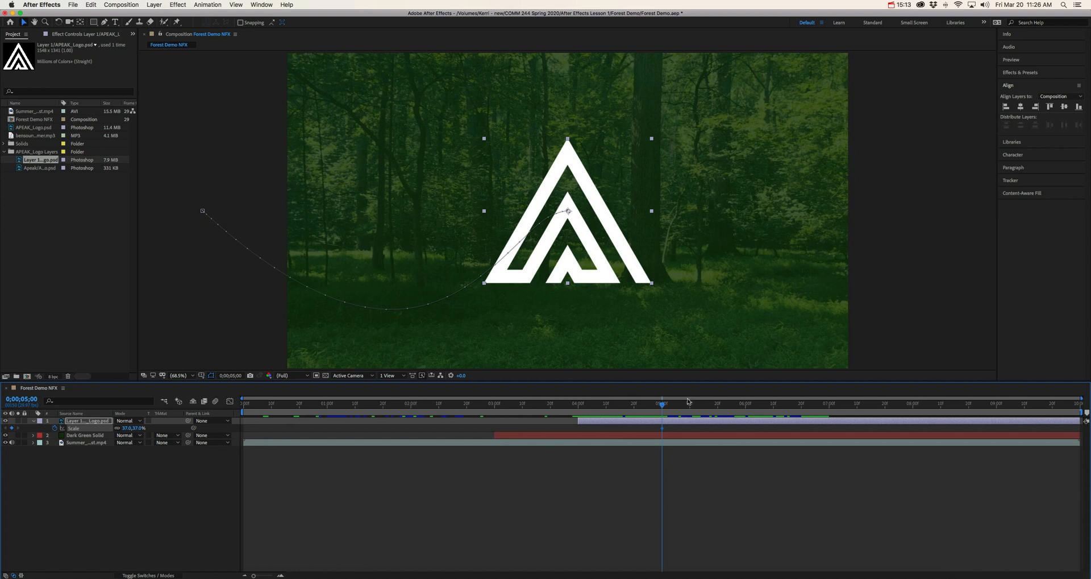
- Add a second Scale keyframe of 48% at 0;00;06;00 and preview the logo's growth from just before five seconds
left_click_drag(663, 405, 745, 400)
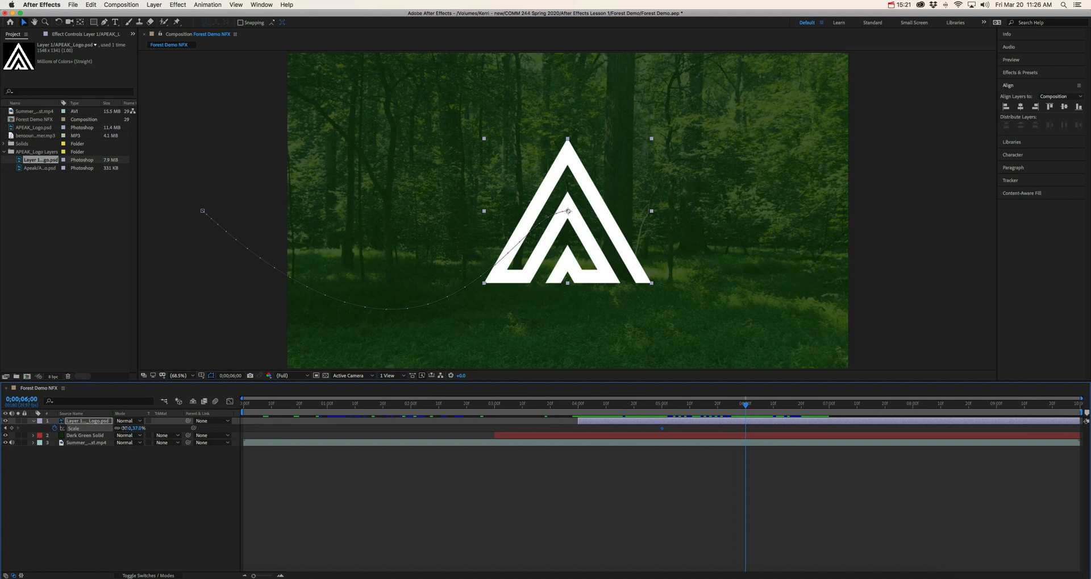
left_click_drag(134, 427, 141, 427)
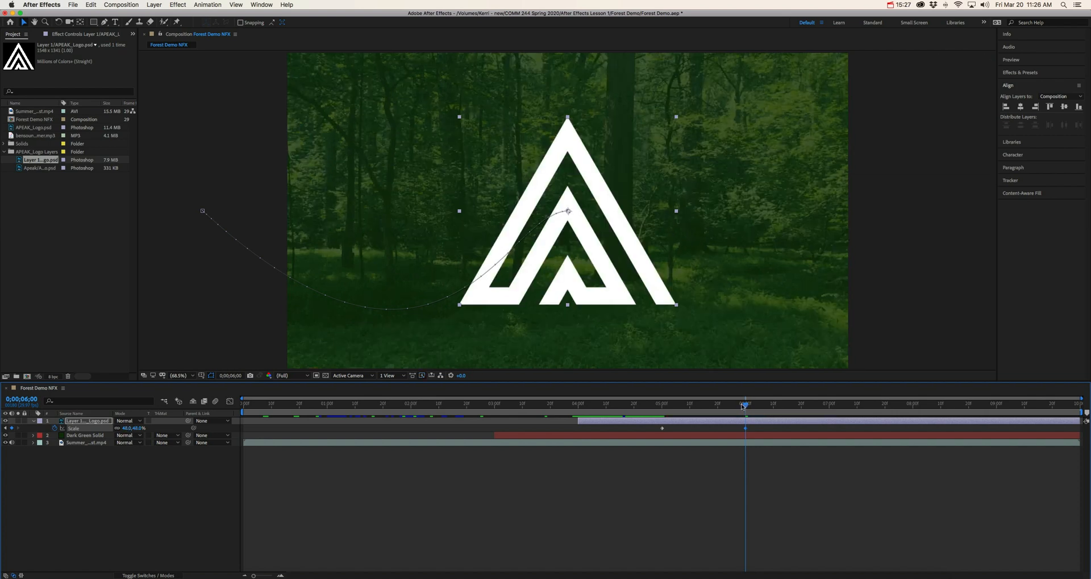
left_click_drag(746, 404, 654, 405)
key("space")
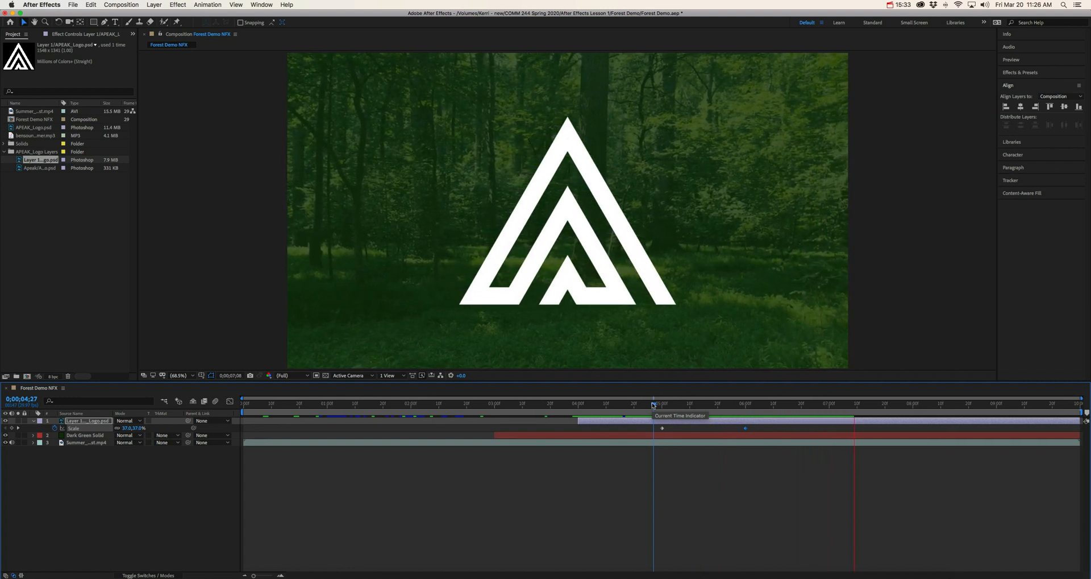
left_click(578, 405)
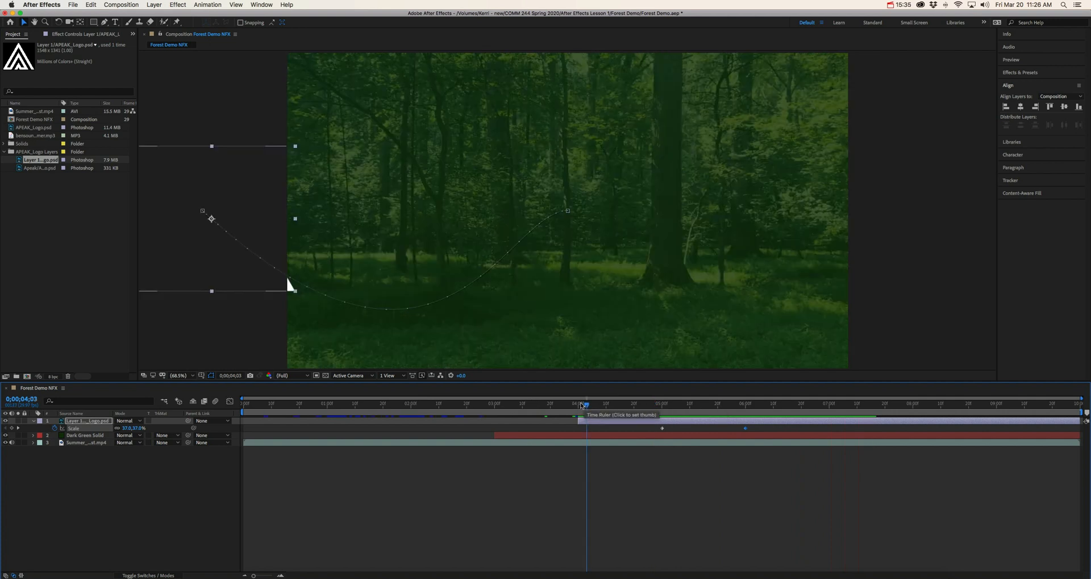
- Preview the logo animation from 0;00;04;00 and from just before five seconds, and park the playhead at 0;00;06;10
key("space")
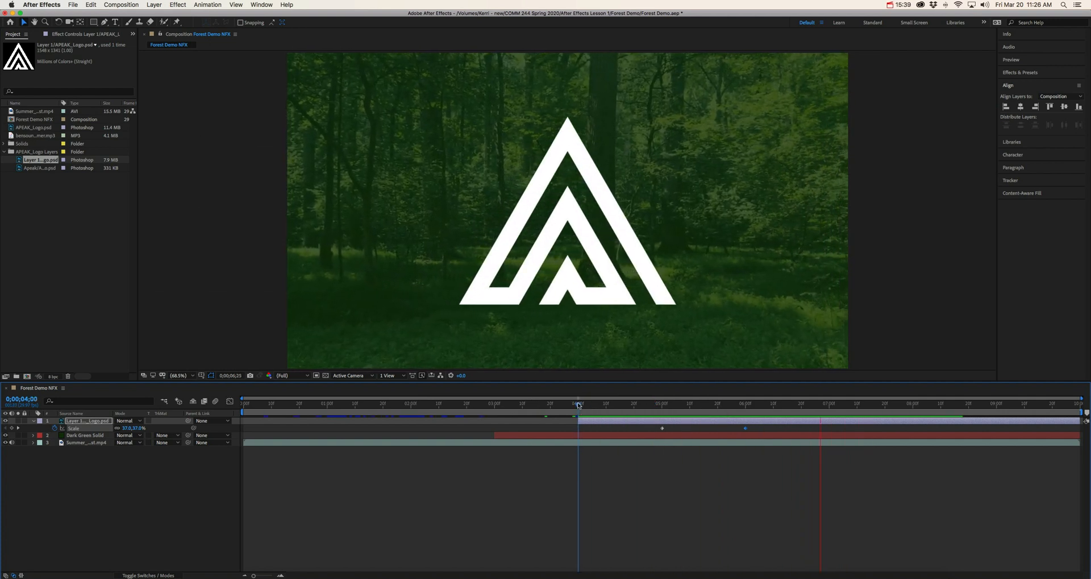
key("space")
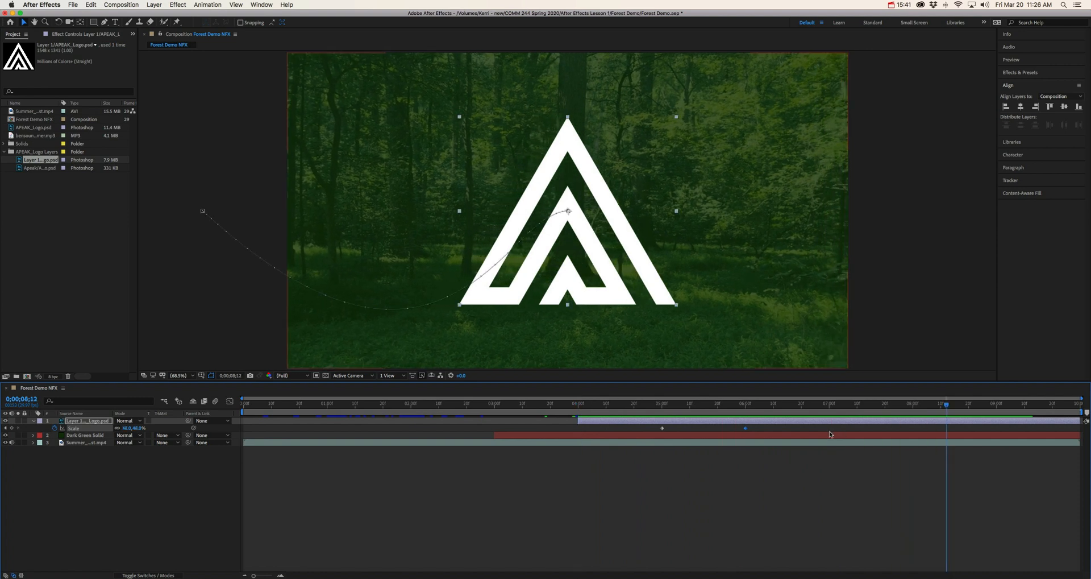
left_click(659, 405)
key("space")
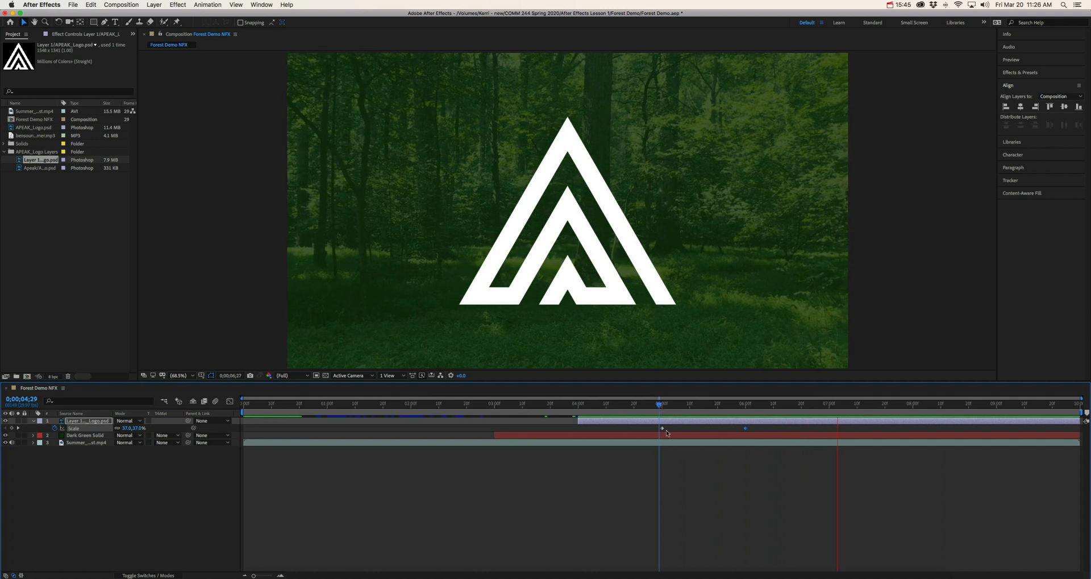
key("space")
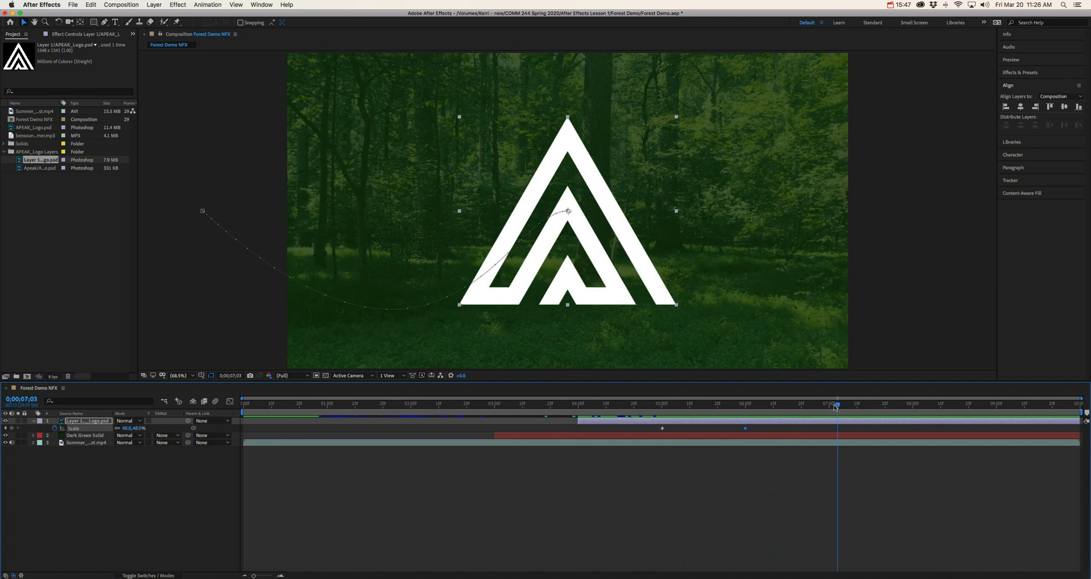
left_click_drag(837, 408, 773, 405)
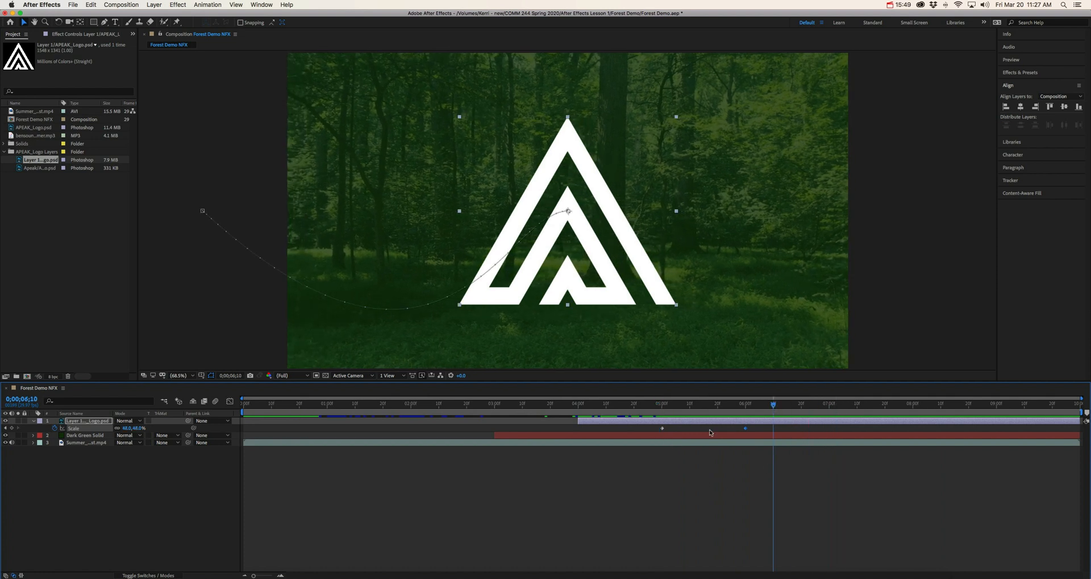
- Reveal and collapse the keyframed properties of the logo, Dark Green Solid and forest footage layers in turn to review them
left_click(79, 422)
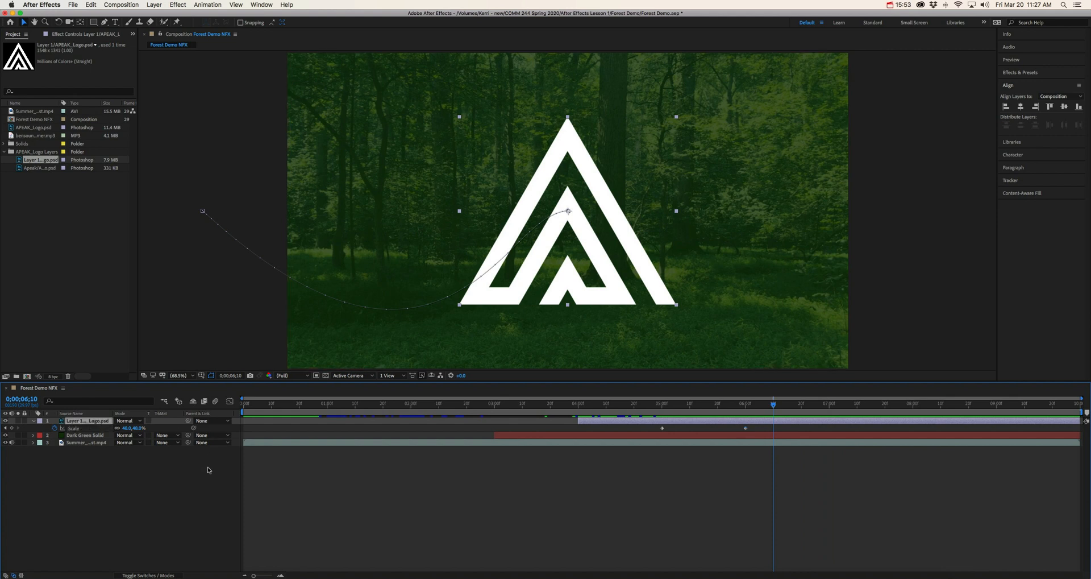
key("u")
key("u")
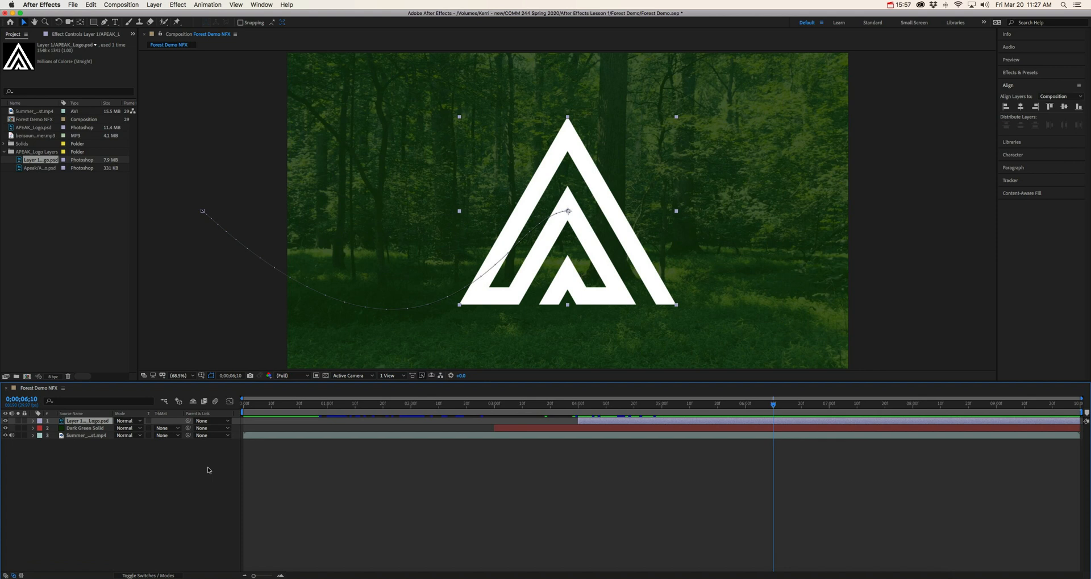
key("u")
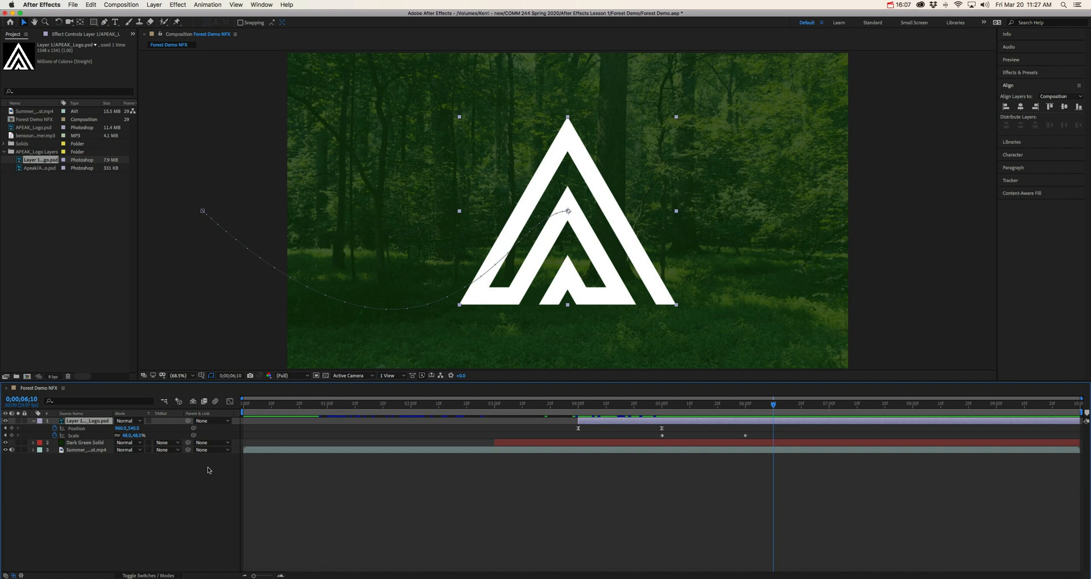
key("u")
left_click(86, 430)
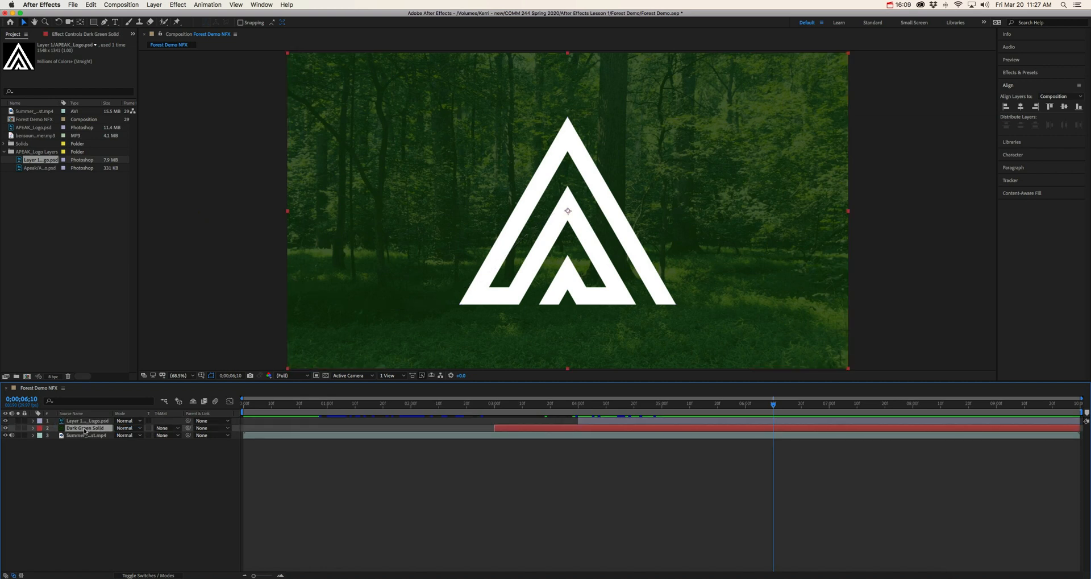
key("u")
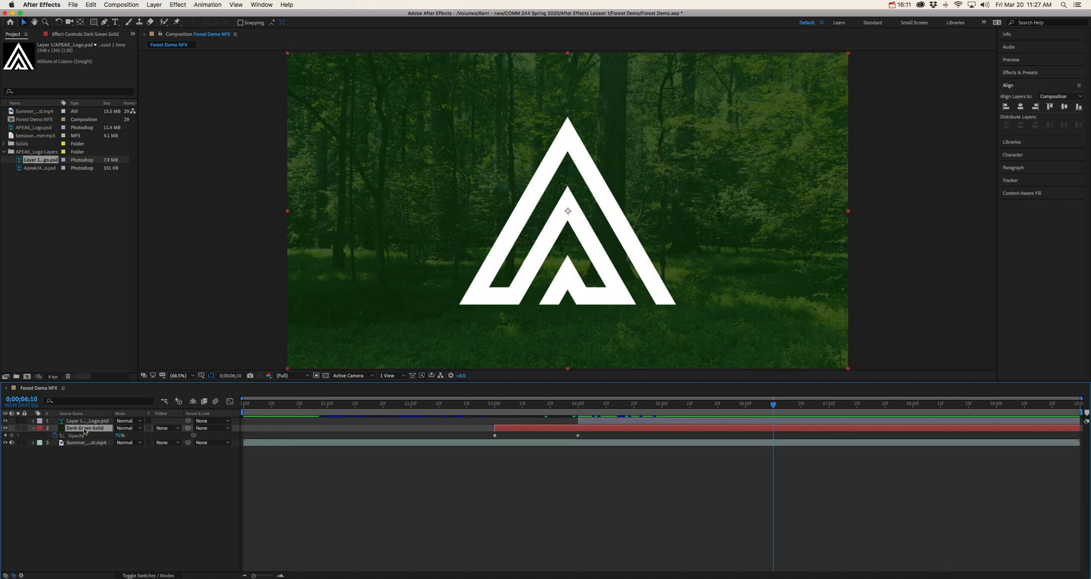
key("u")
left_click(77, 436)
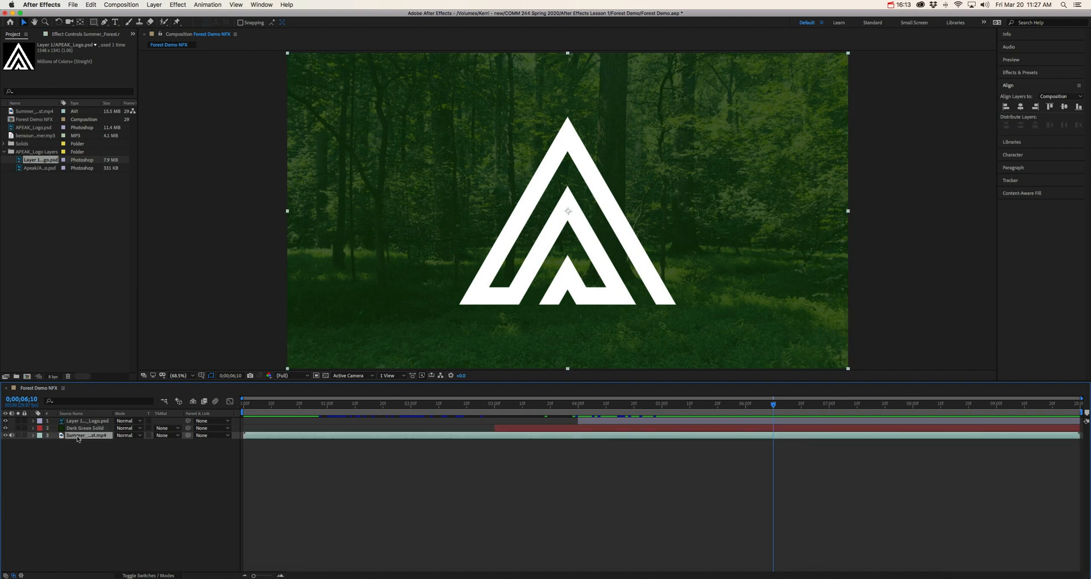
key("u")
key("u")
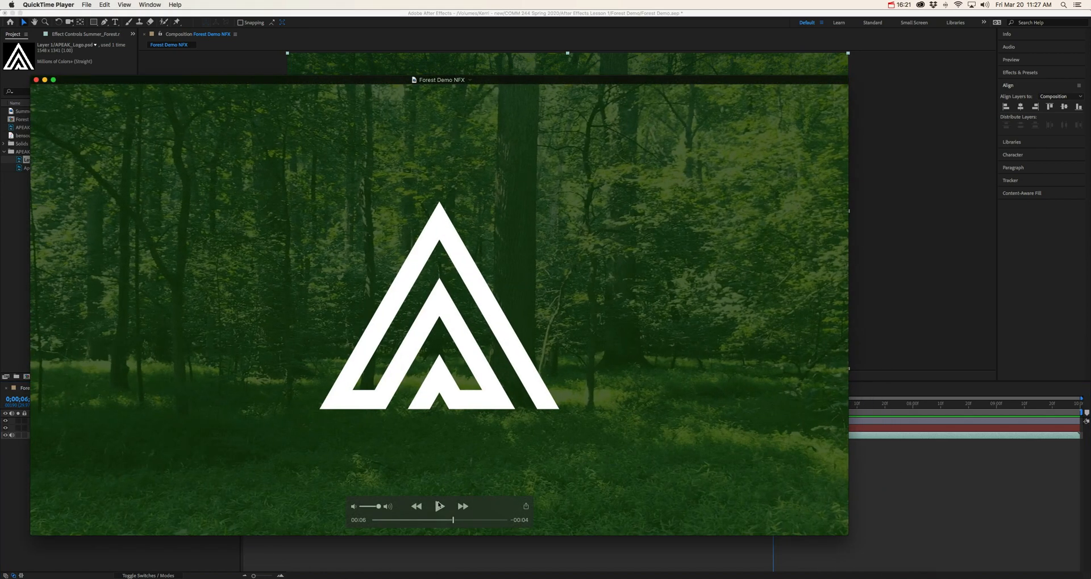
- Switch to the finished movie in QuickTime Player, examine the APEAK text fade after six seconds, minimize the movie and return to After Effects
left_click(439, 506)
left_click(456, 519)
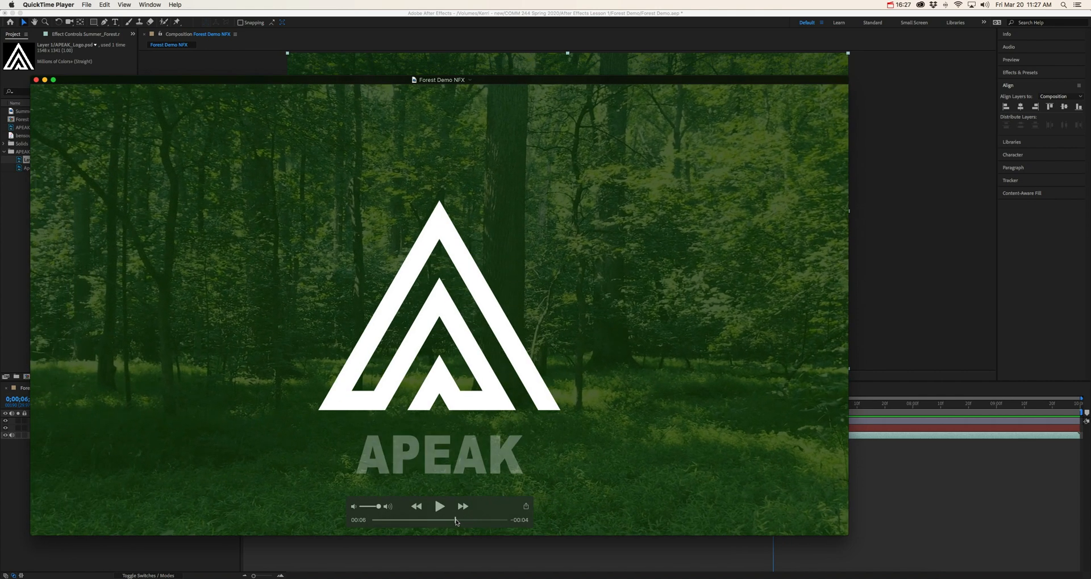
mouse_move(456, 520)
left_mouse_down()
mouse_move(447, 521)
mouse_move(464, 522)
left_mouse_up()
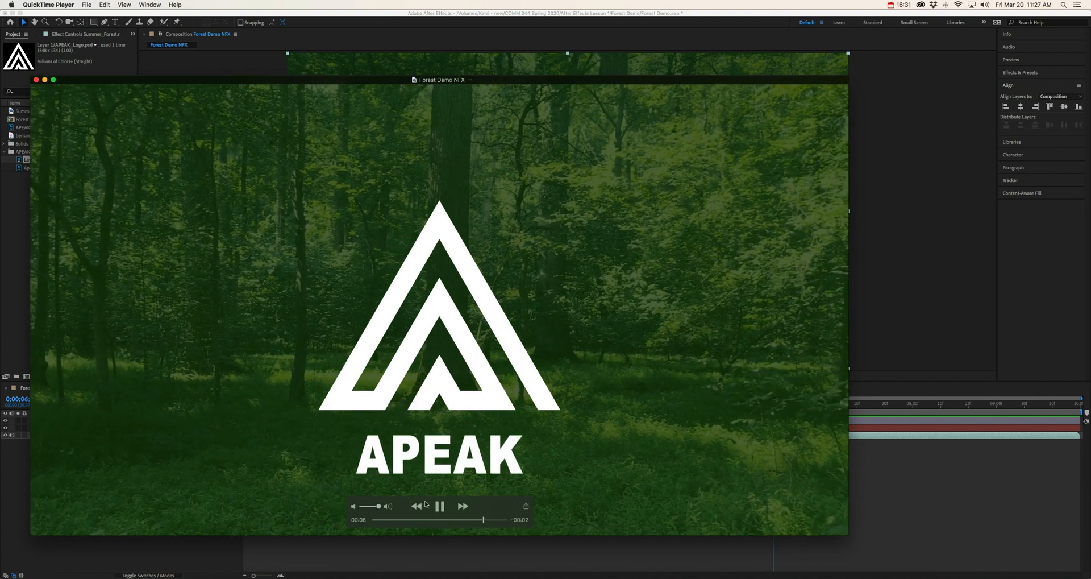
left_click(440, 506)
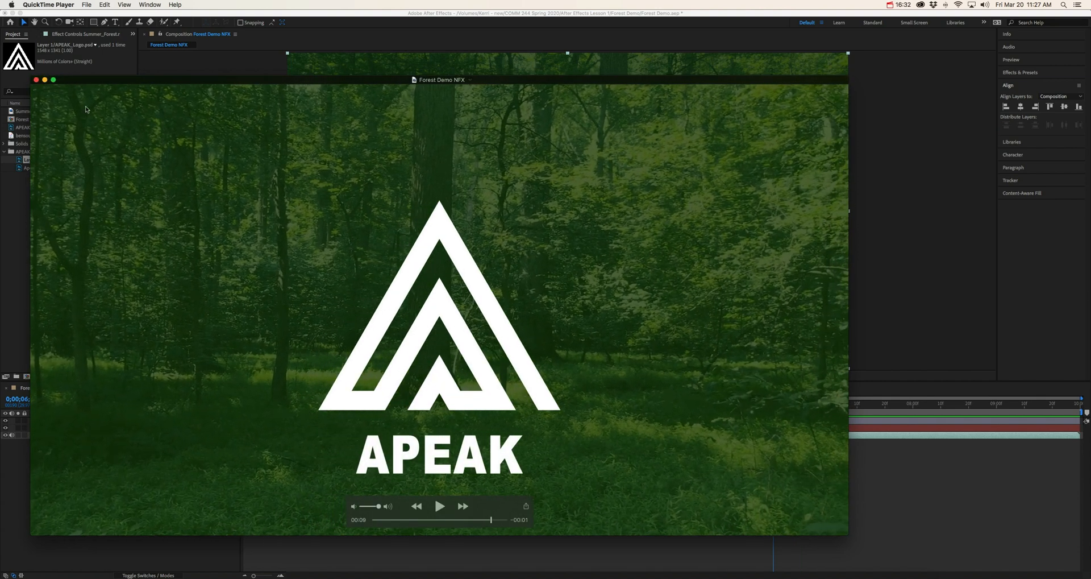
left_click(45, 80)
left_click(94, 473)
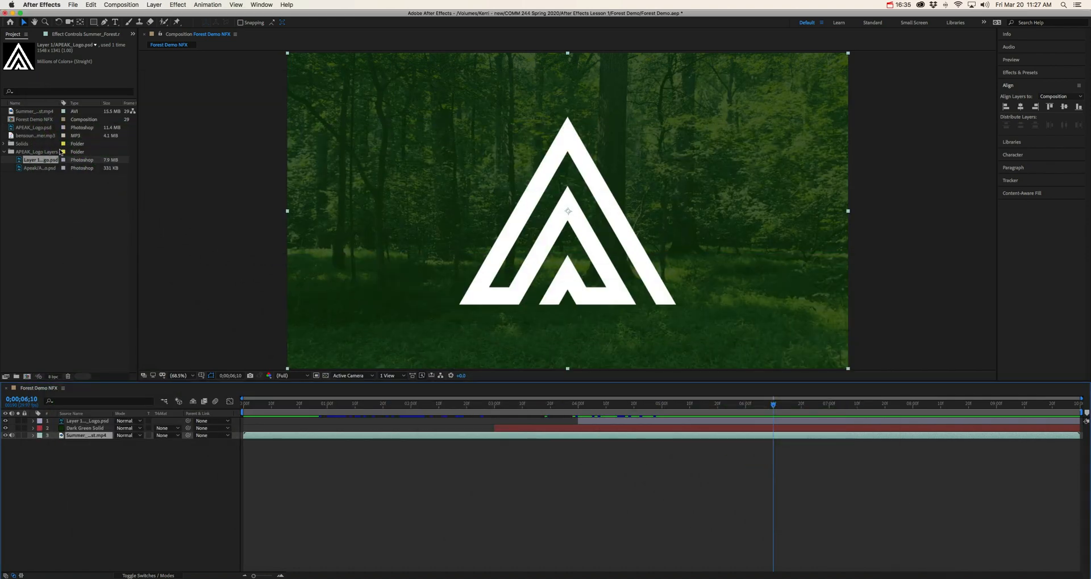
- Add the Apeak text layer from the APEAK_Logo Layers folder above the logo layer and lower it to Position 960, 949
left_click(38, 168)
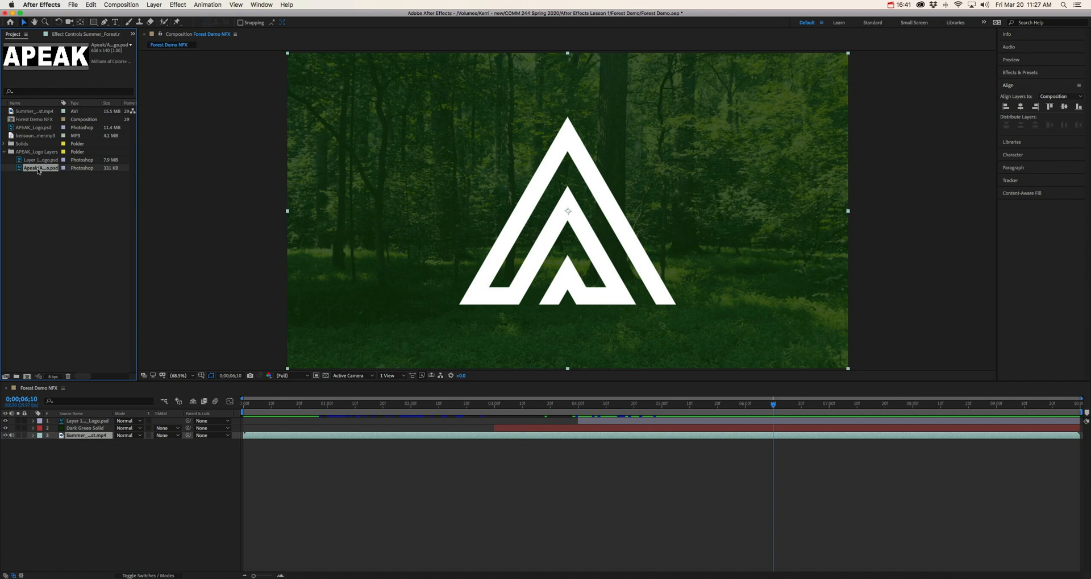
left_click_drag(39, 169, 84, 422)
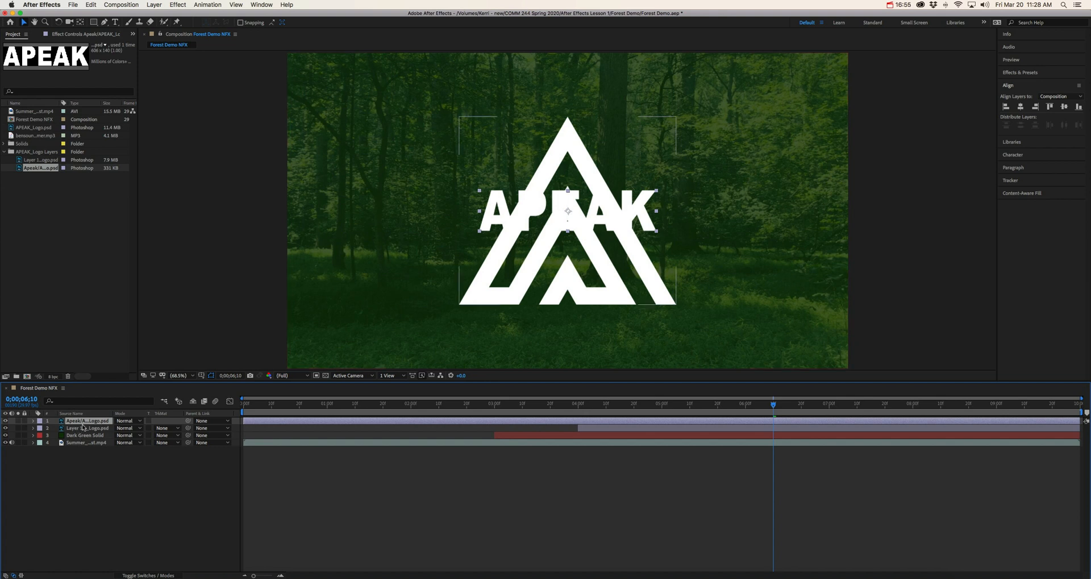
key("p")
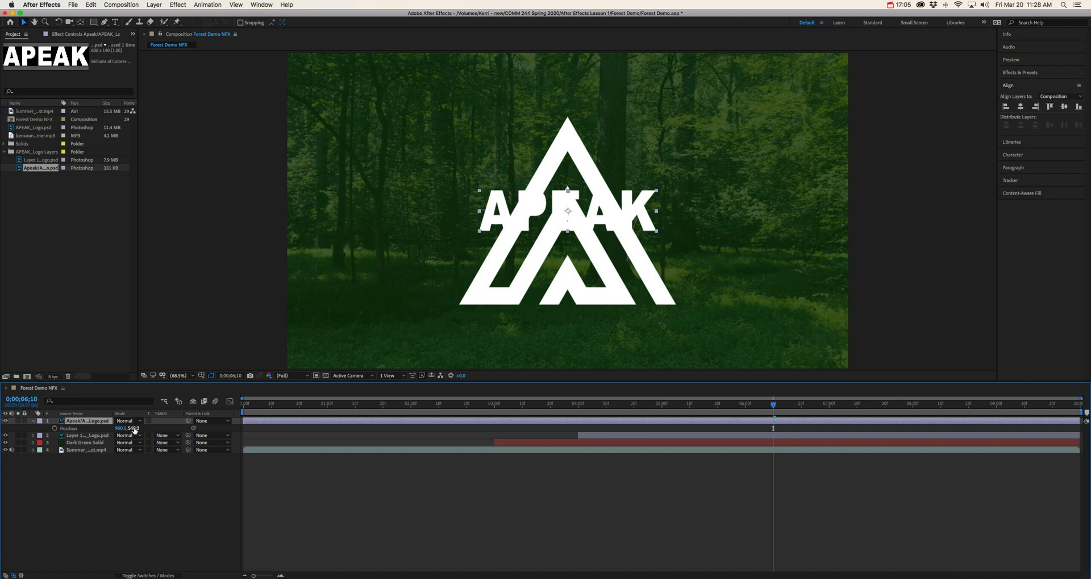
left_click_drag(134, 429, 274, 463)
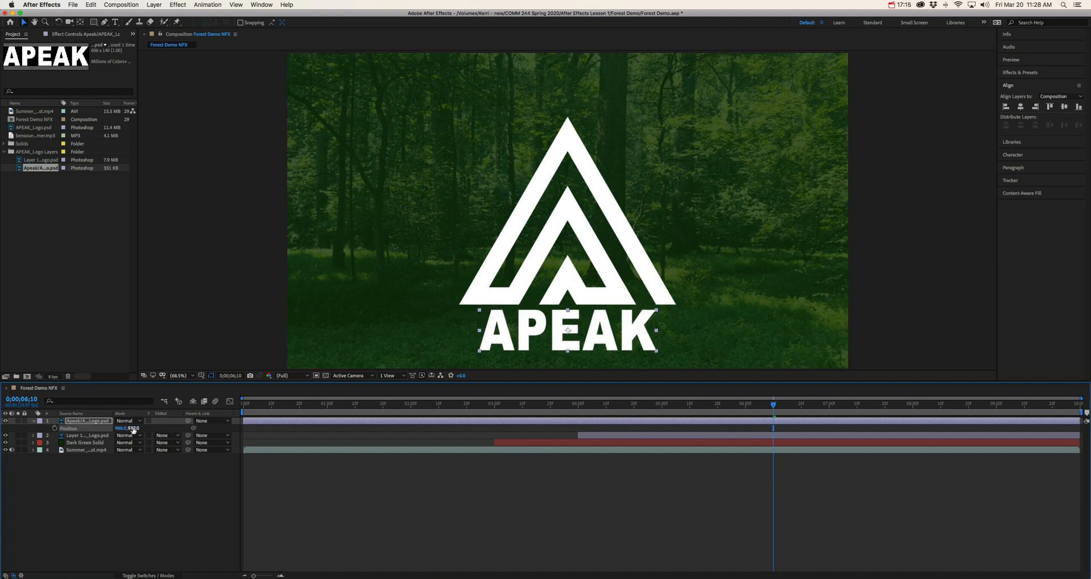
- Show the Title/Action Safe guides and scale the APEAK text layer to 76%
left_click(201, 375)
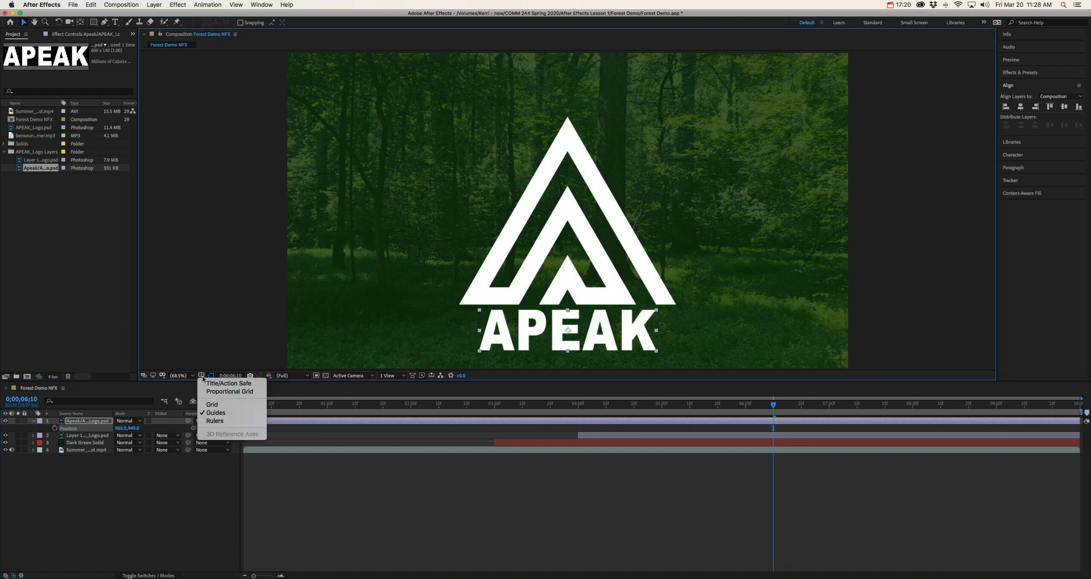
left_click(215, 385)
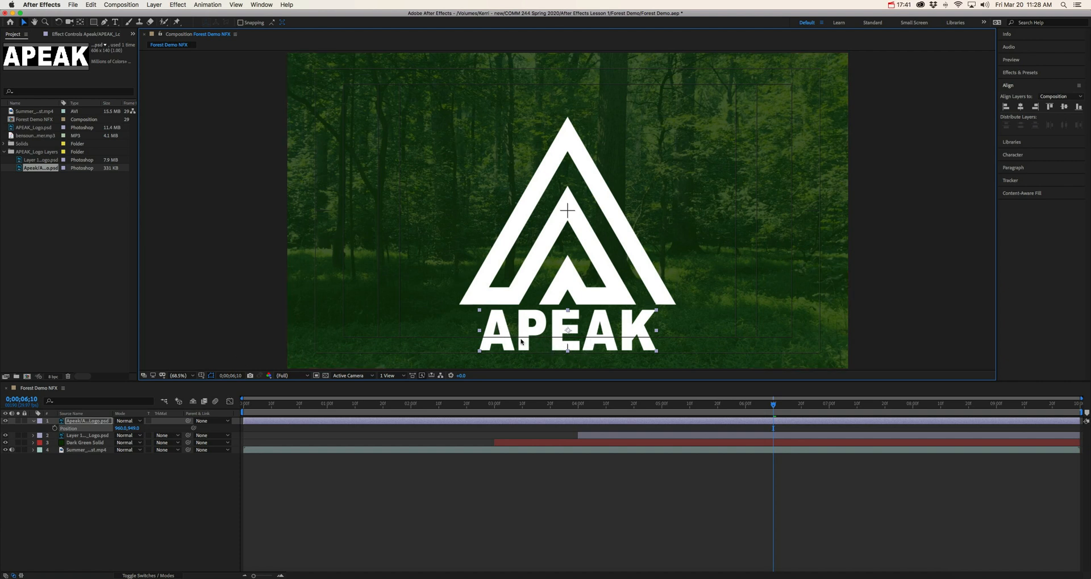
left_click(87, 429)
left_click(92, 423)
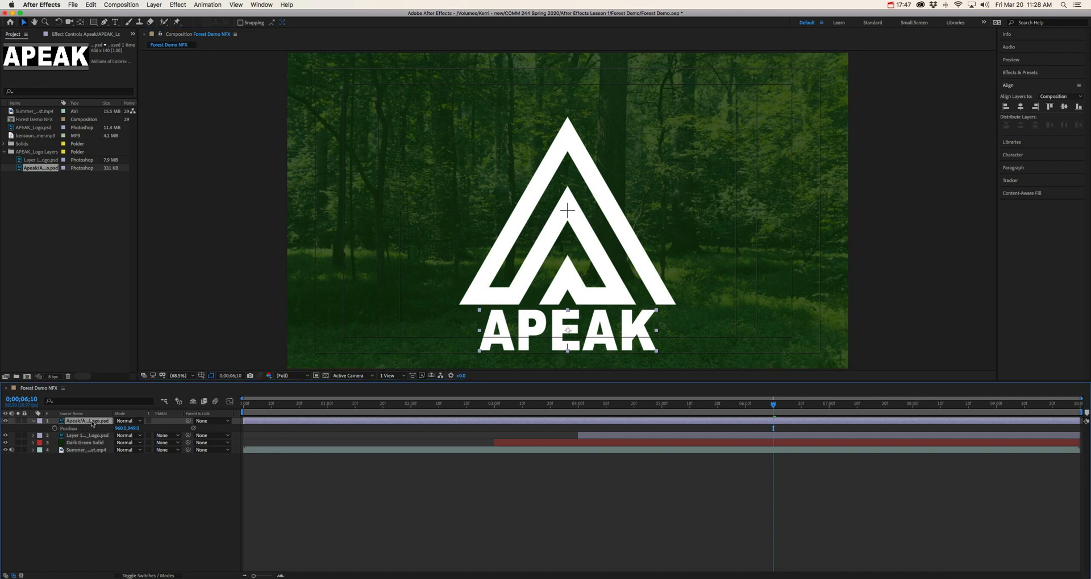
key("s")
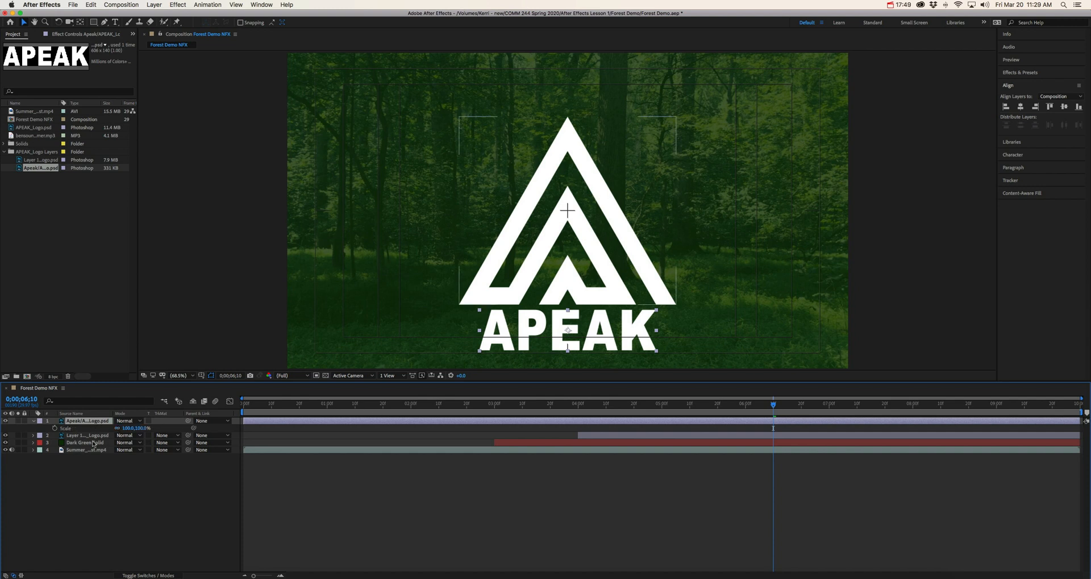
left_click_drag(139, 427, 129, 427)
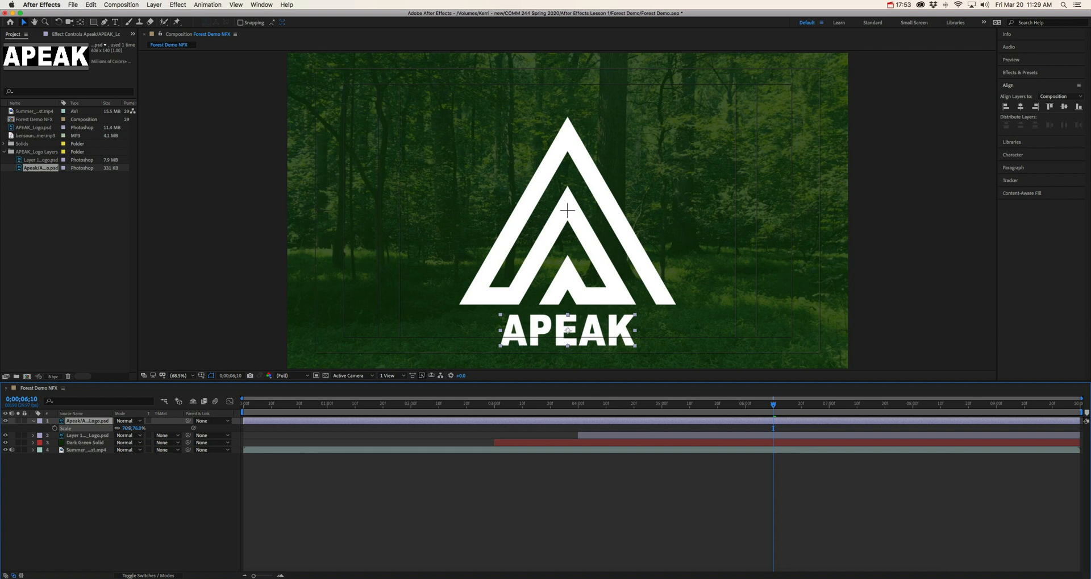
- Lower the resized APEAK text to Position 960, 970
left_click(81, 421)
key("p")
left_click_drag(136, 428, 145, 427)
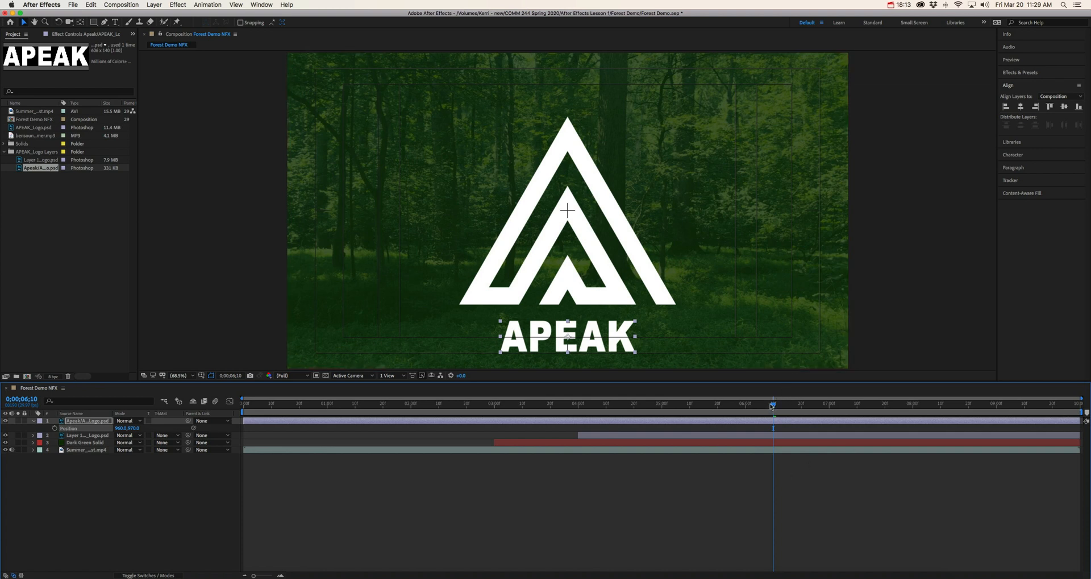
- Set the APEAK text's Opacity to 0% at 0;00;06;00 and add an Opacity keyframe there
left_click_drag(771, 404, 747, 408)
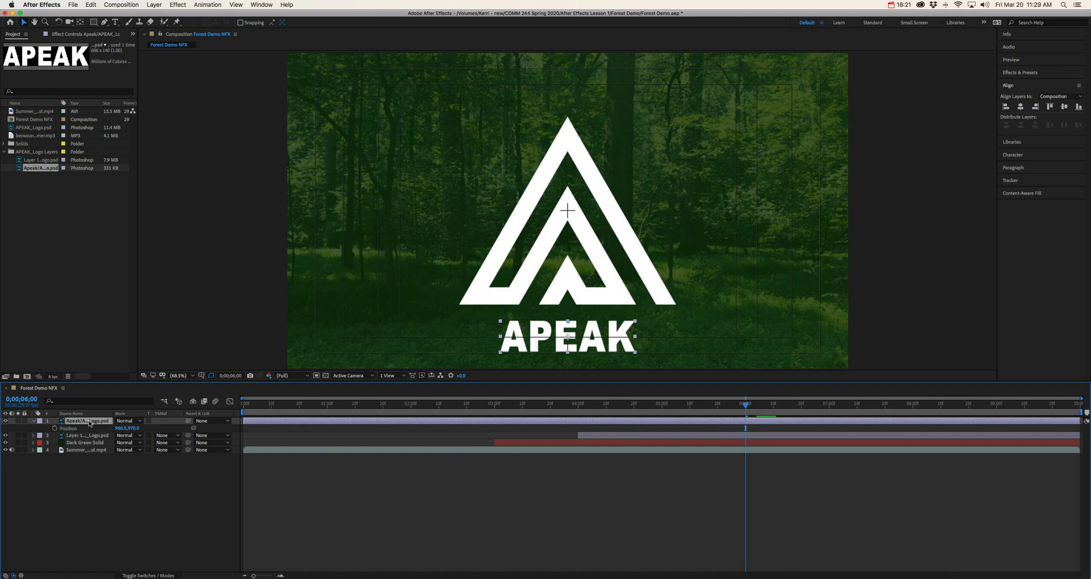
key("t")
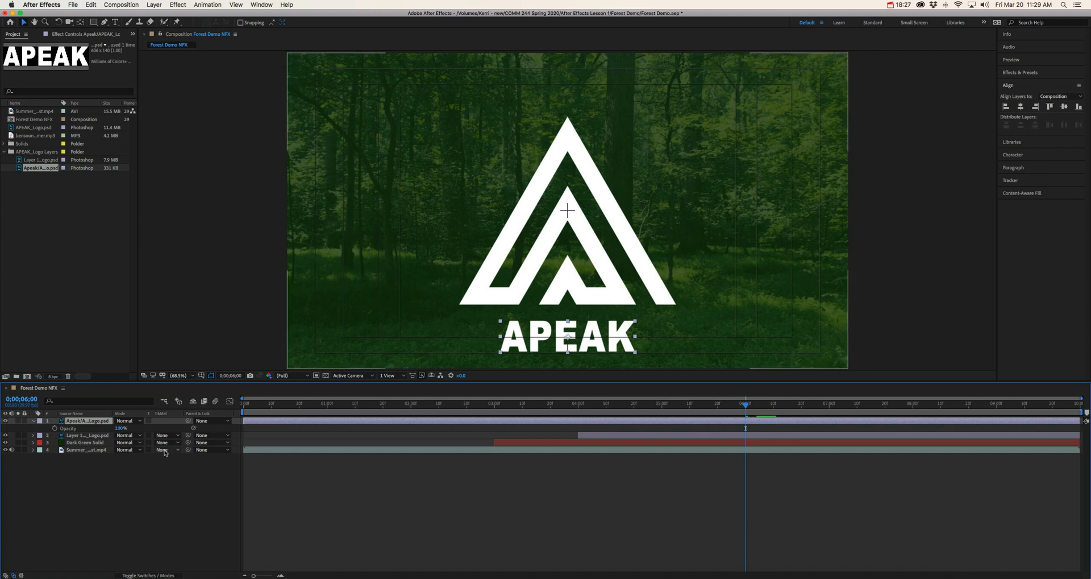
left_click(121, 428)
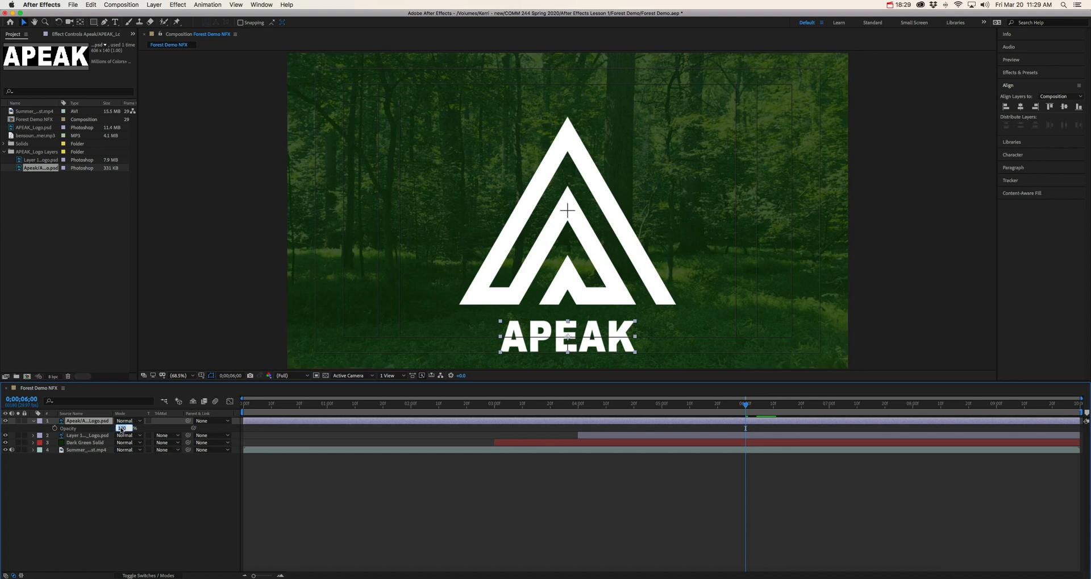
type("0")
key("Return")
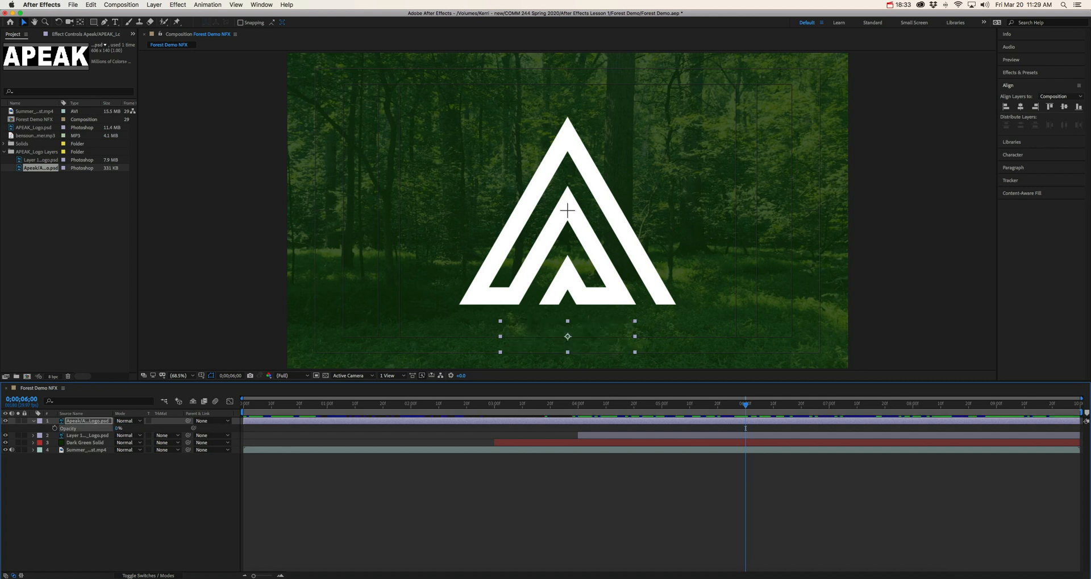
left_click(55, 428)
- Add a second Opacity keyframe of 100% for the APEAK text at 0;00;07;00
left_click_drag(762, 404, 830, 407)
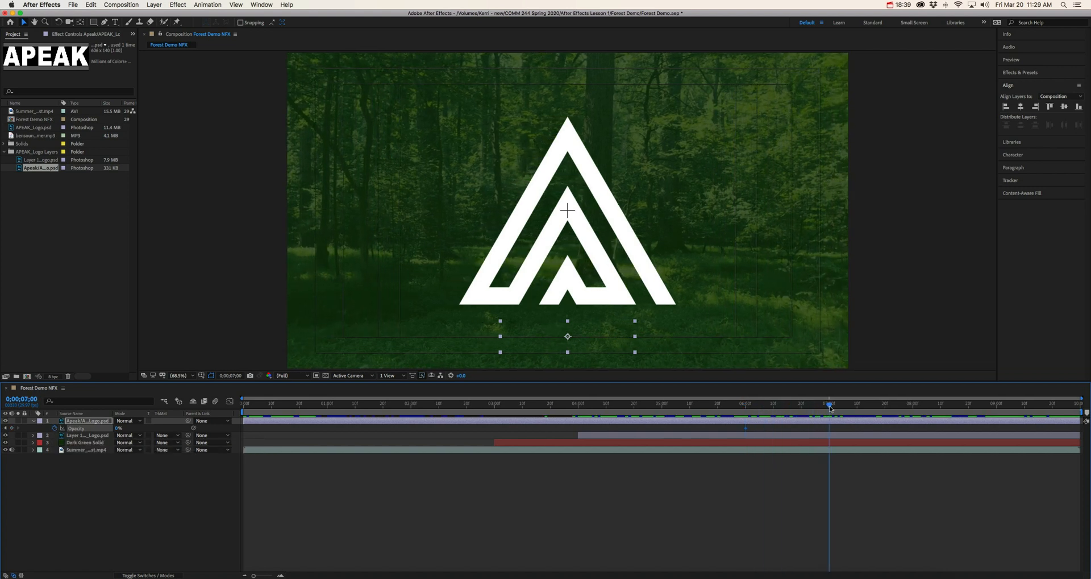
left_click(116, 429)
type("100")
key("Return")
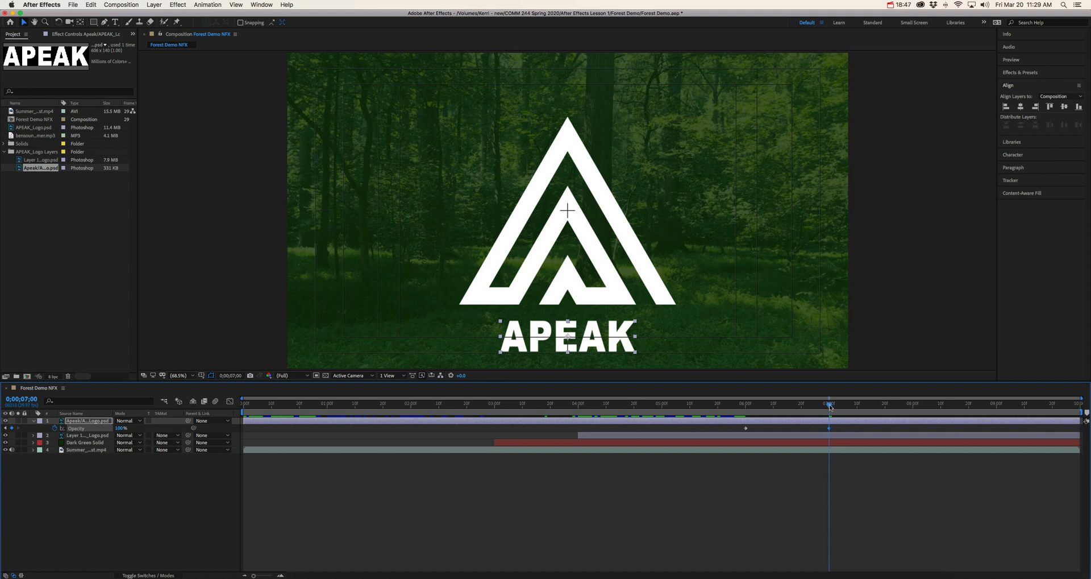
- Preview the logo animation and the text fade-in from 0;00;03;29
left_click_drag(830, 405, 576, 404)
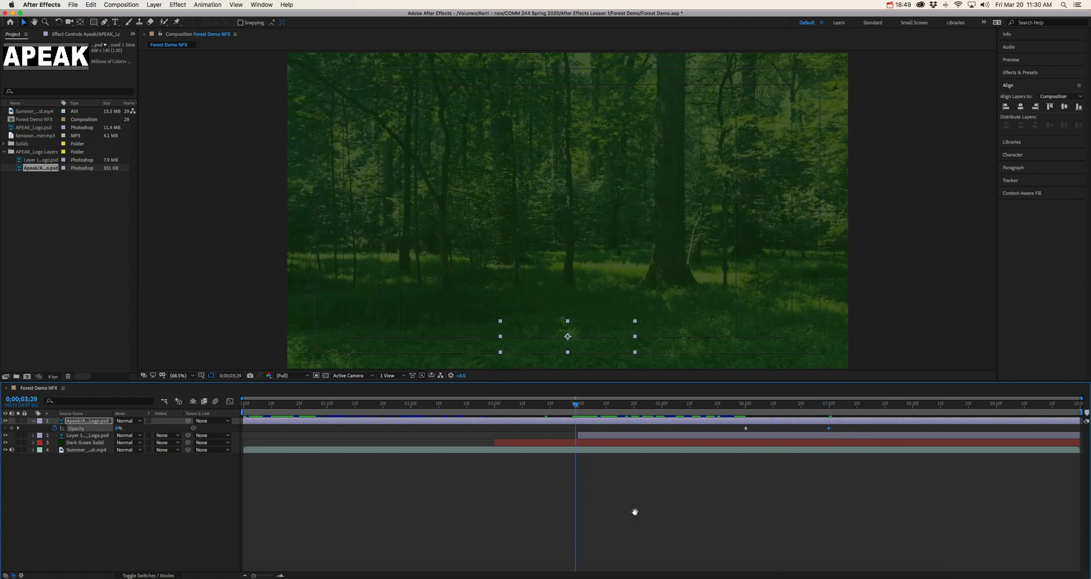
key("space")
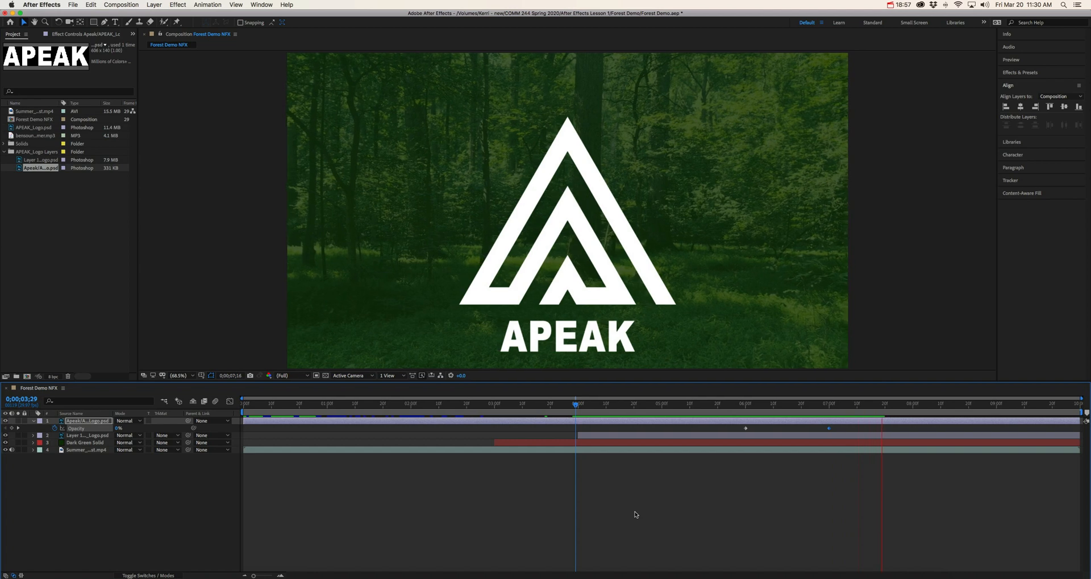
key("space")
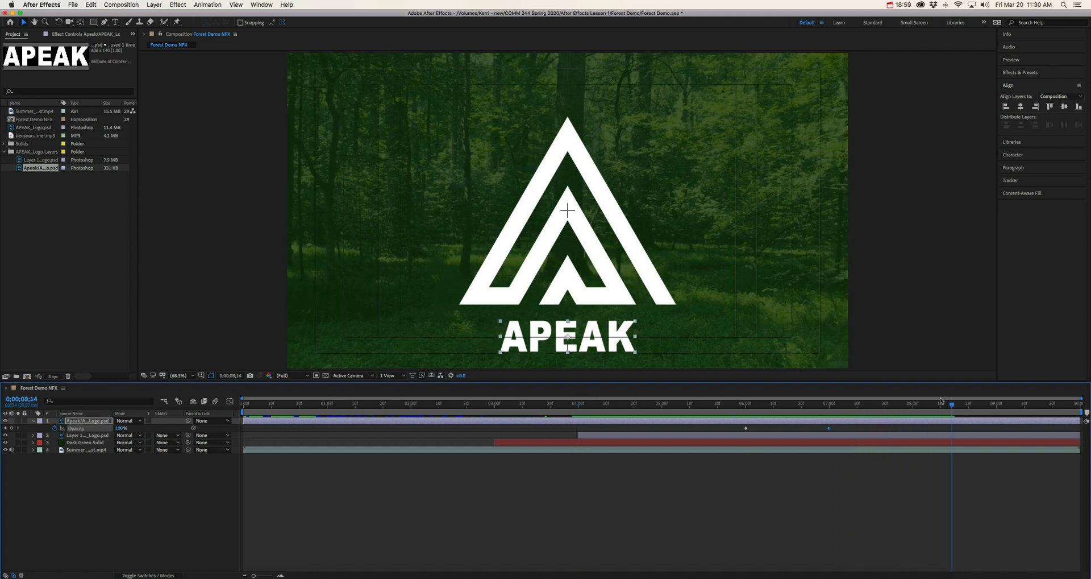
- Preview the logo animation and the APEAK text fade-in from 0;00;03;27
left_click_drag(952, 404, 573, 426)
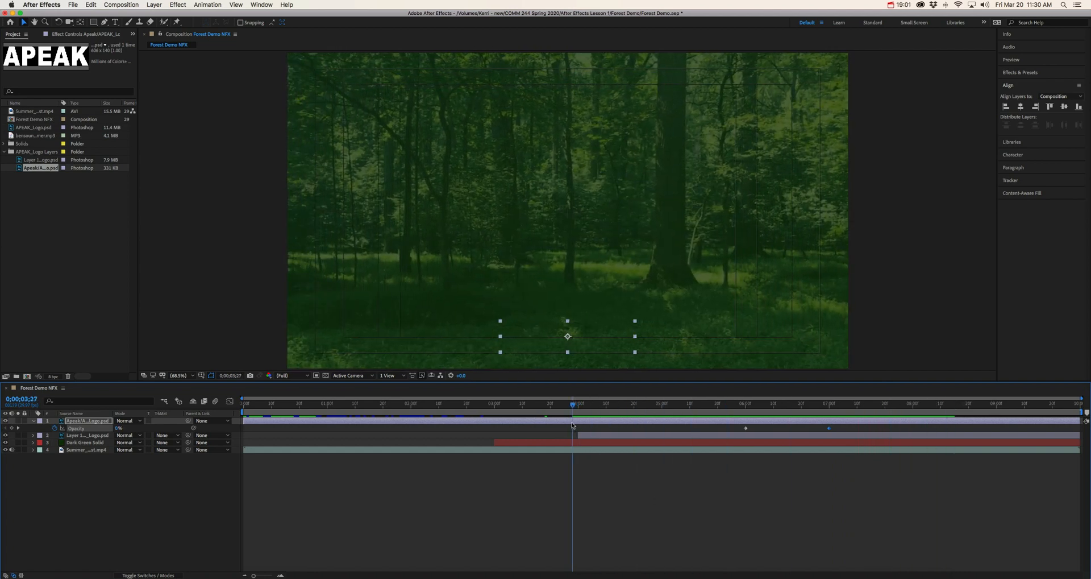
key("space")
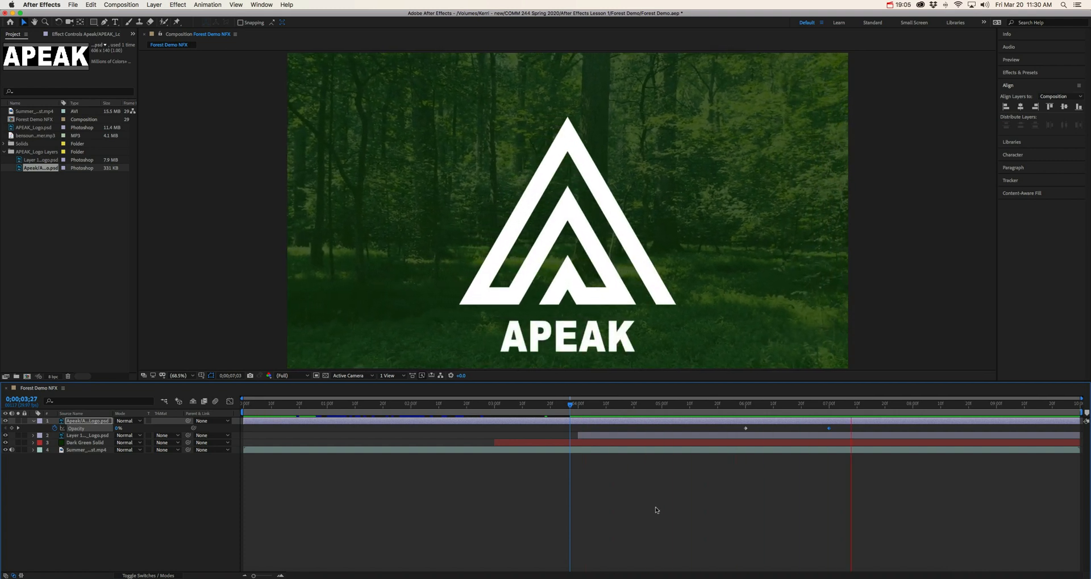
key("space")
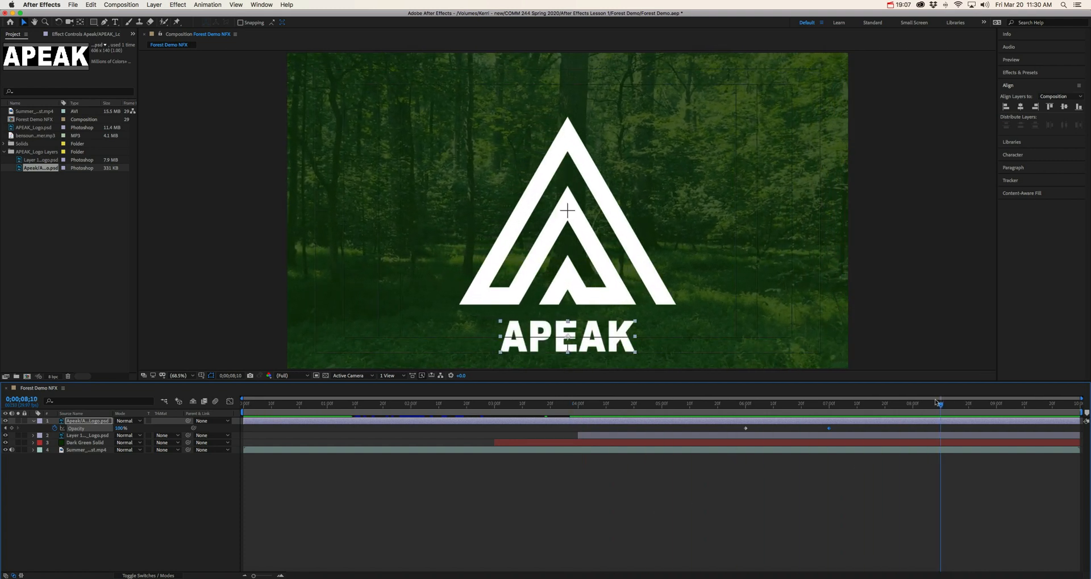
- Move the playhead to 0;00;09;00 and reveal the Opacity property of the Summer forest footage layer
left_click_drag(936, 402, 998, 412)
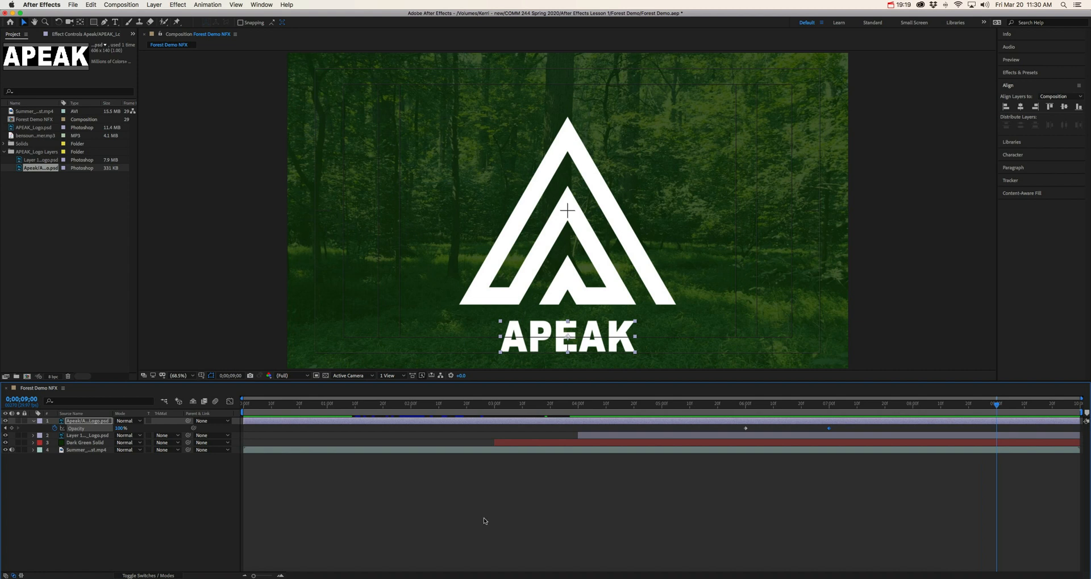
left_click(77, 450)
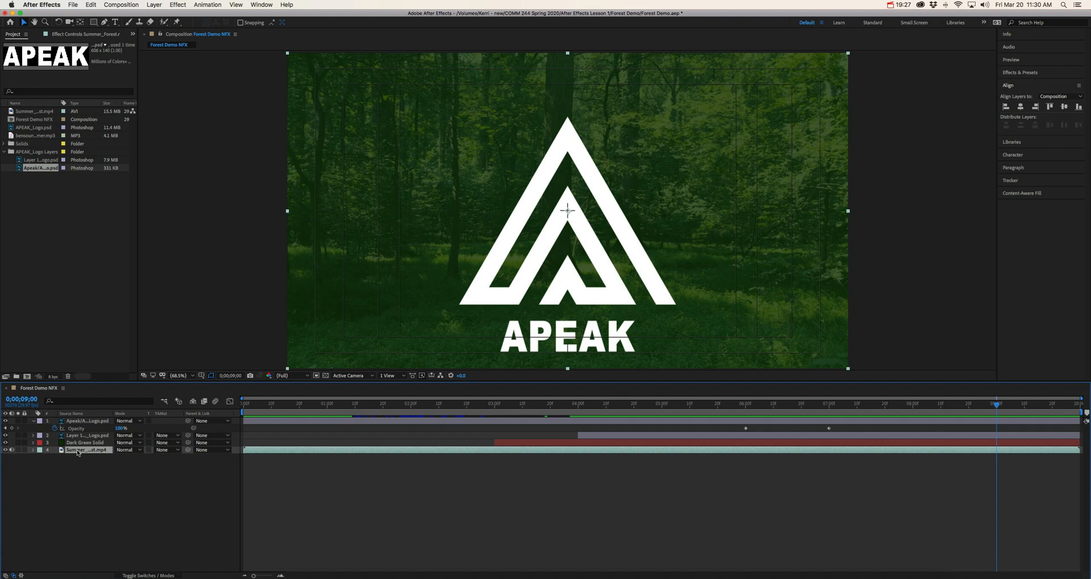
key("t")
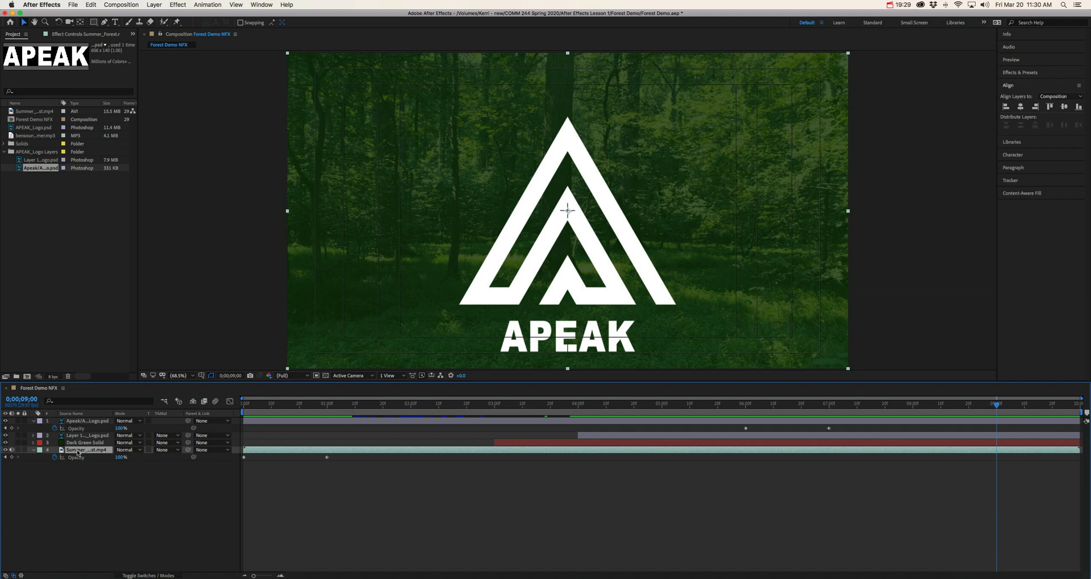
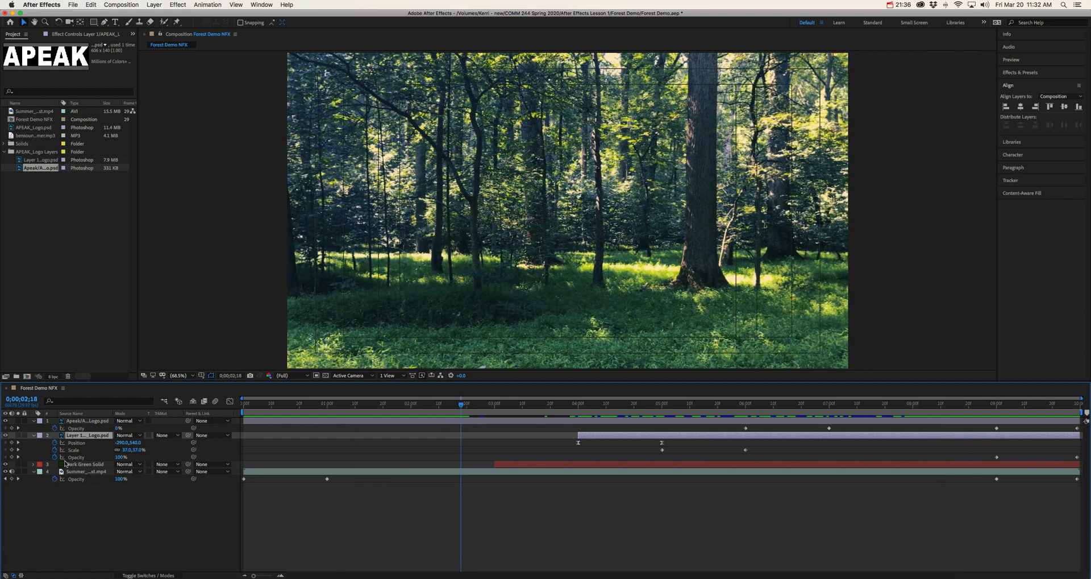
- Collapse the APEAK text layer's keyframes and add an Opacity keyframe for the Dark Green Solid at 0;00;09;00
left_click(85, 423)
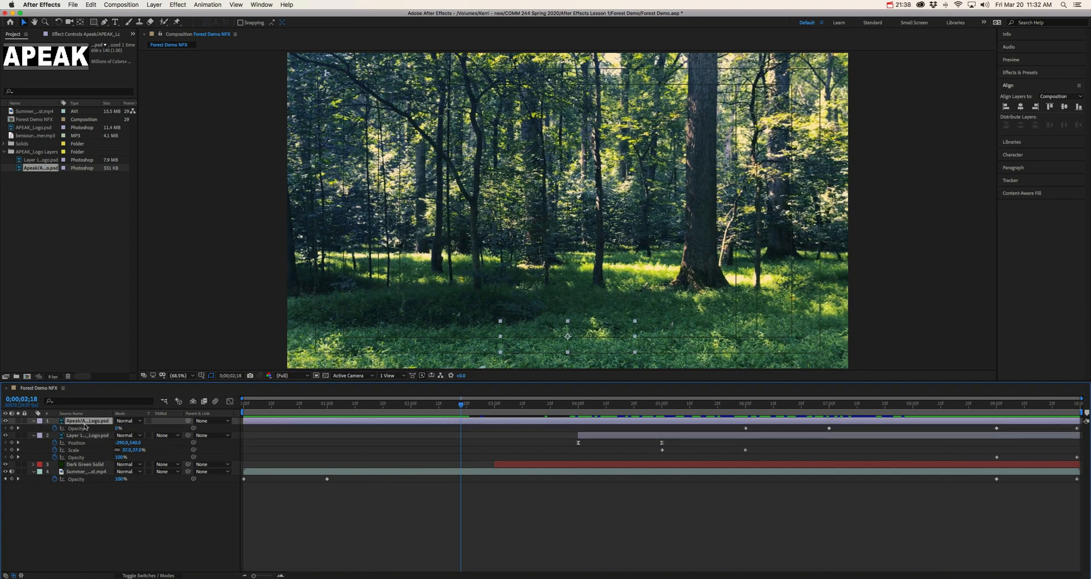
key("u")
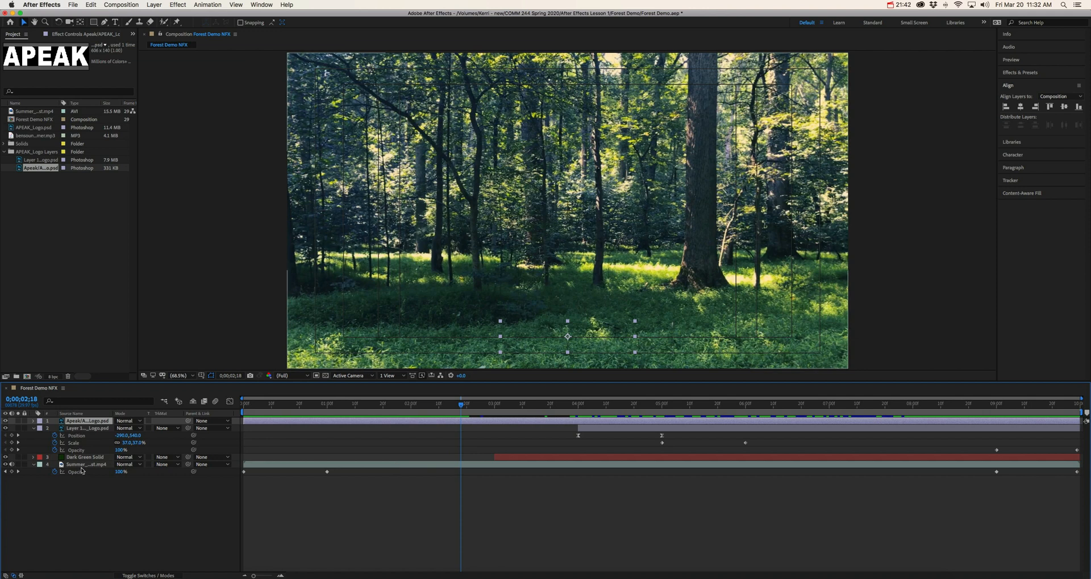
mouse_move(996, 474)
left_click(89, 457)
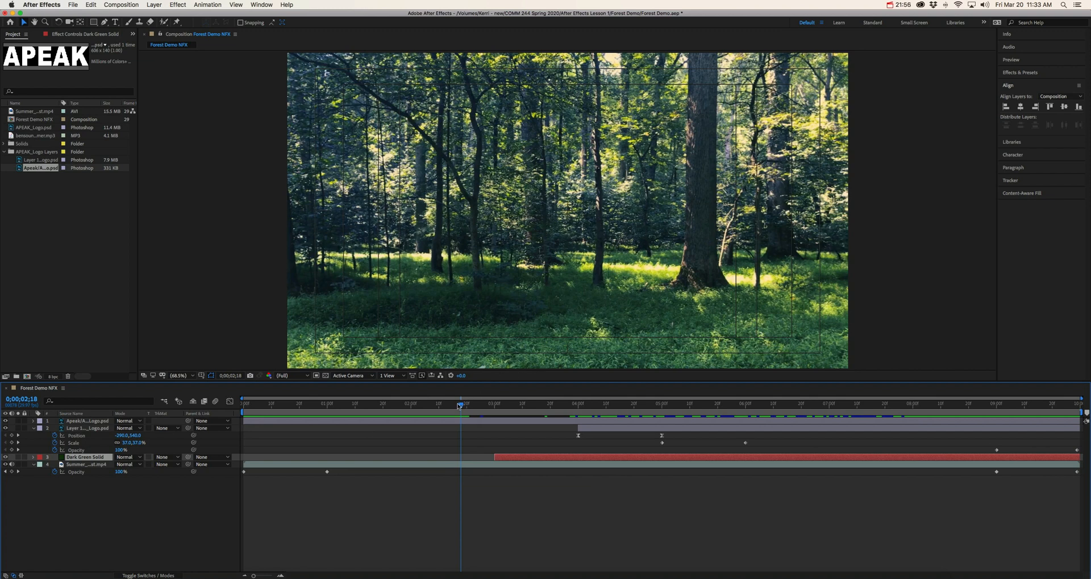
left_click_drag(460, 405, 494, 405)
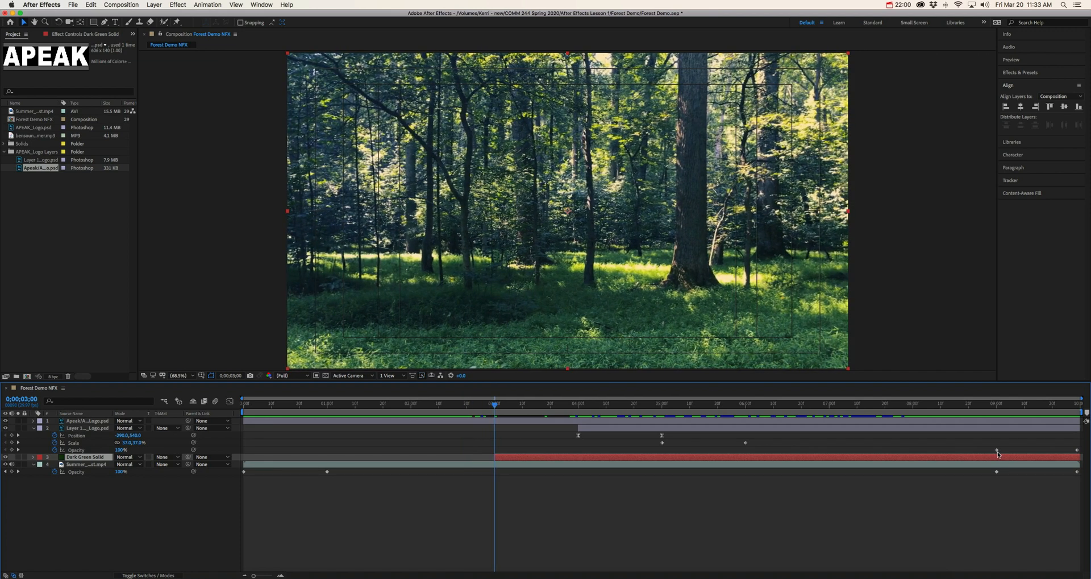
mouse_move(999, 453)
mouse_move(1079, 452)
left_click_drag(494, 405, 990, 405)
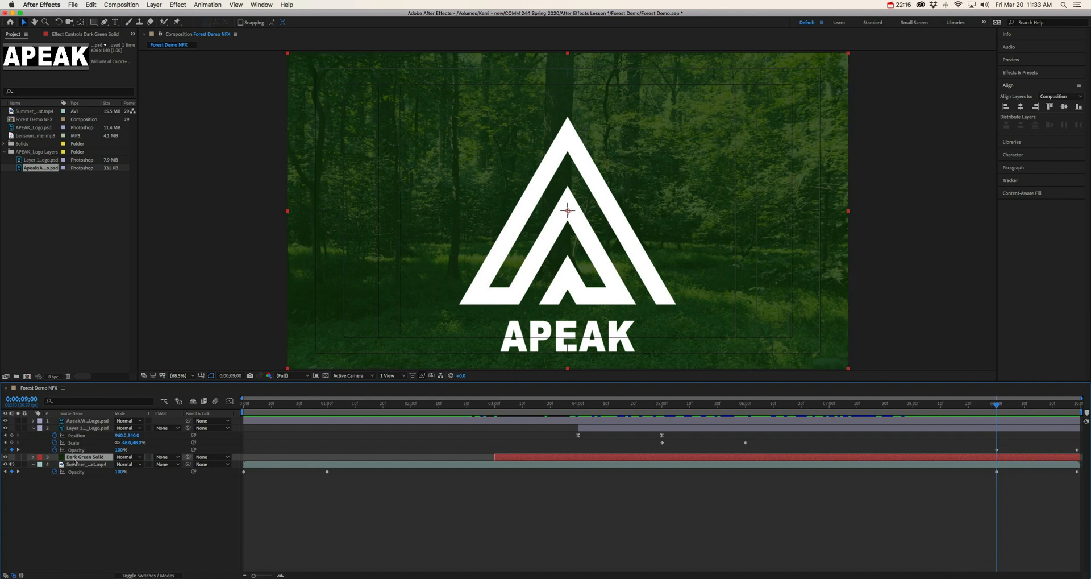
key("t")
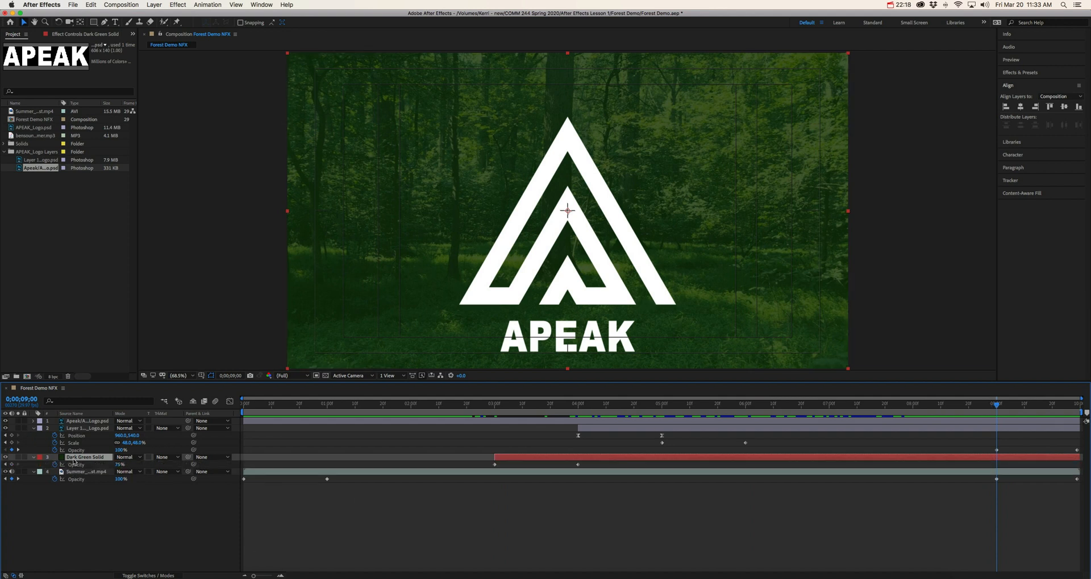
left_click(12, 464)
- Set the Dark Green Solid's Opacity to 0% at 0;00;09;29 and preview the composition
left_click_drag(998, 405, 1075, 412)
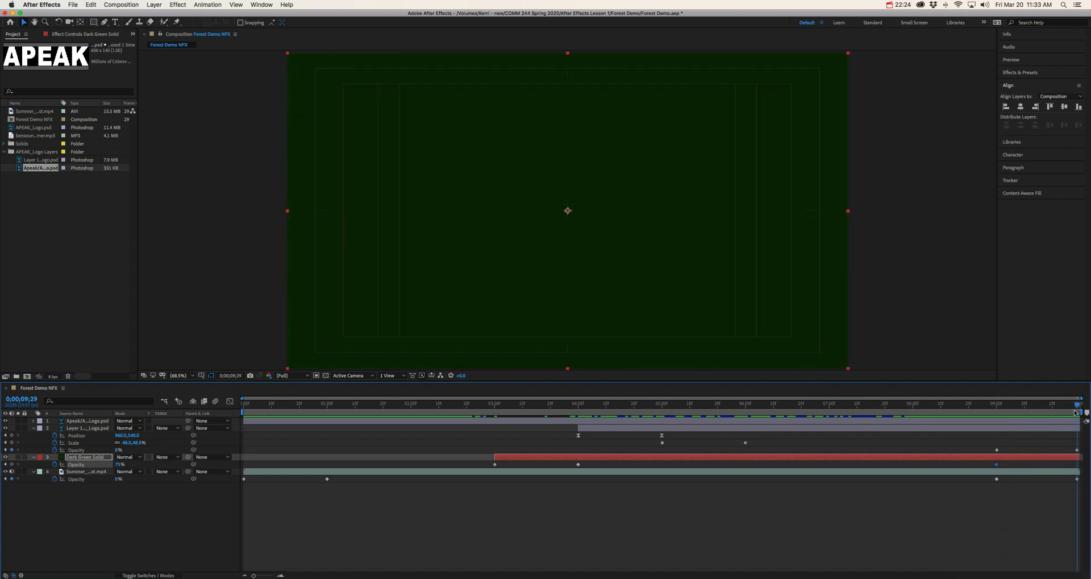
left_click(119, 464)
type("0")
key("Return")
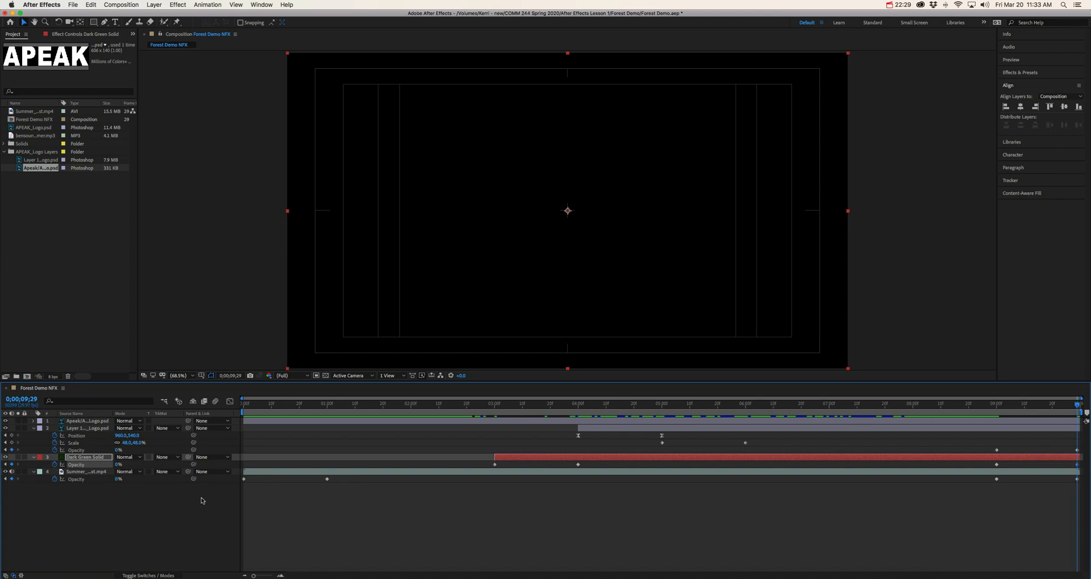
left_click(949, 405)
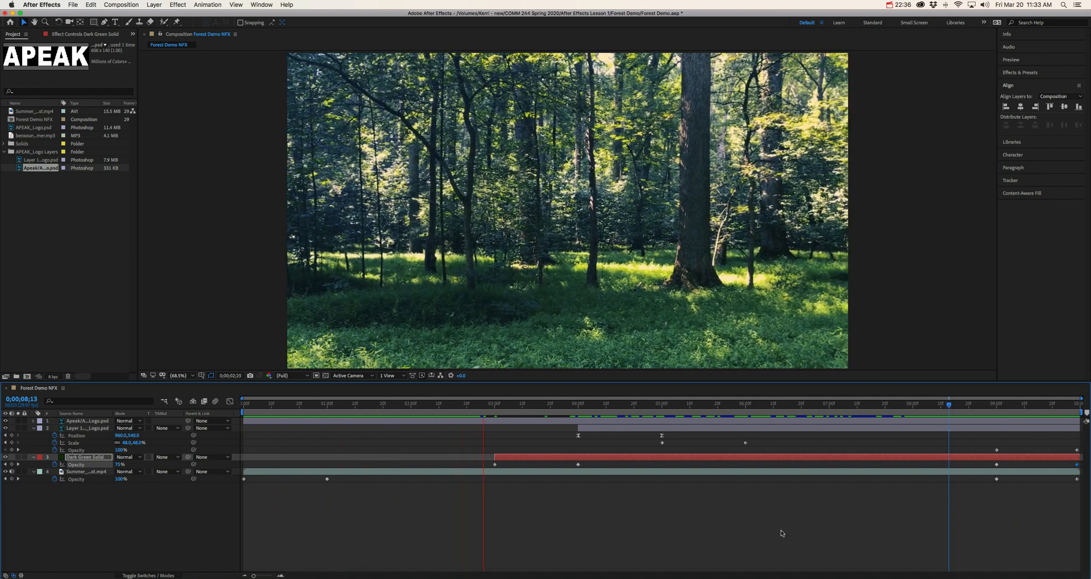
key("space")
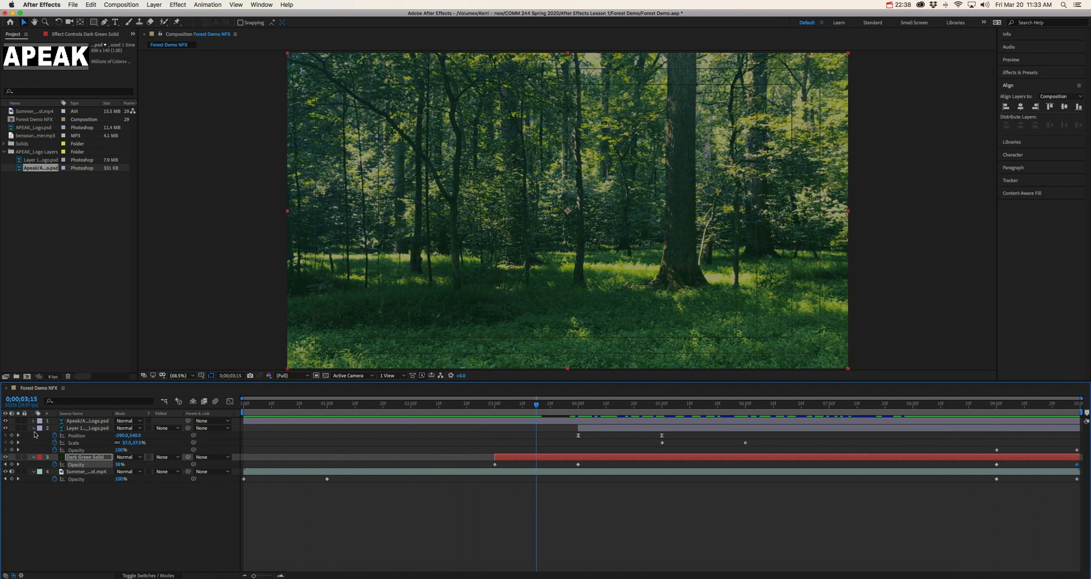
- Trim the start of the APEAK text layer to its first Opacity keyframe at 0;00;06;00 and preview the composition from the beginning
left_click(83, 422)
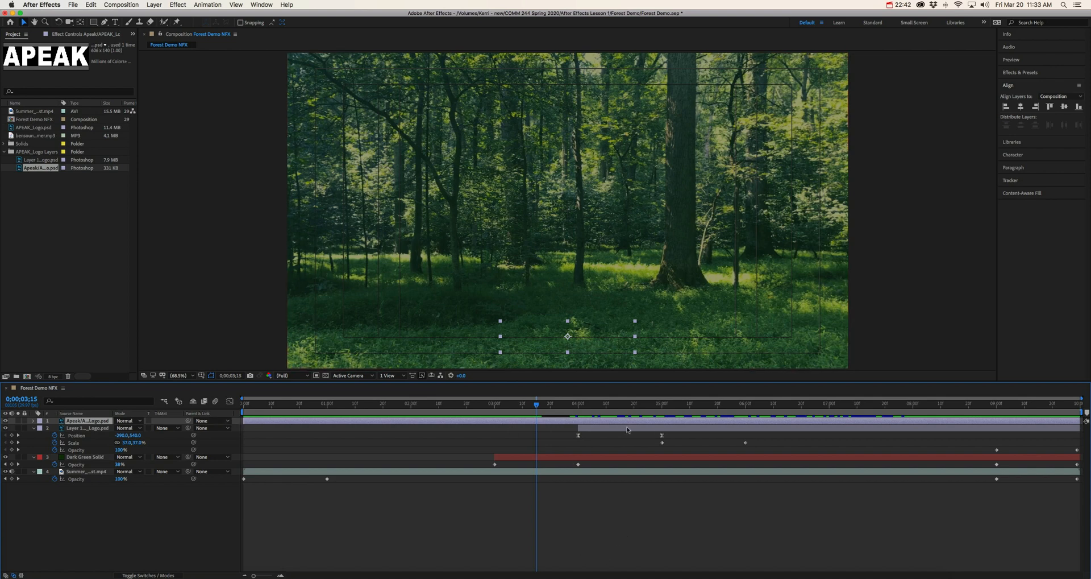
left_click_drag(540, 416, 350, 403)
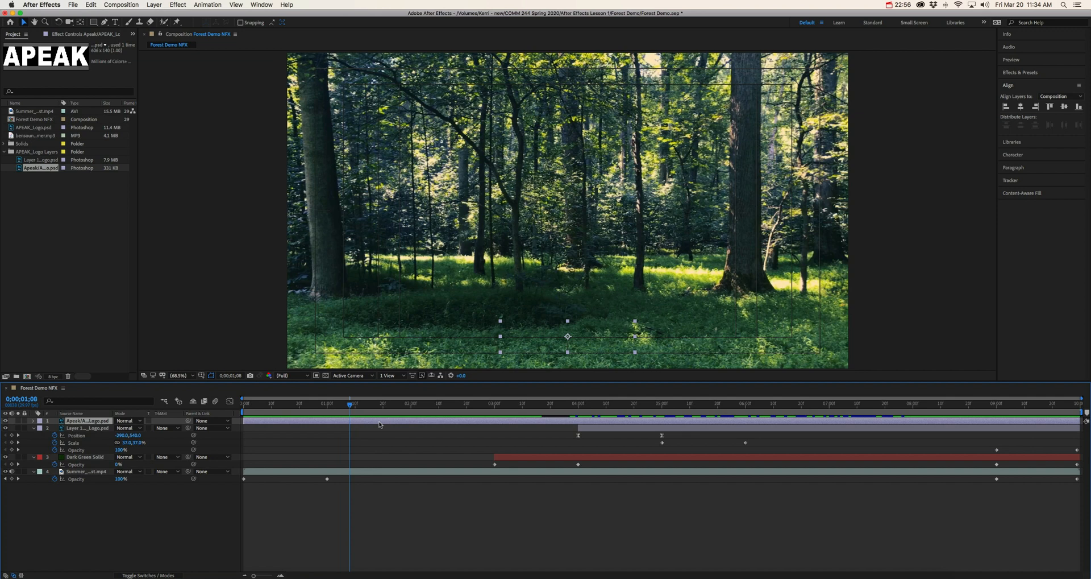
key("t")
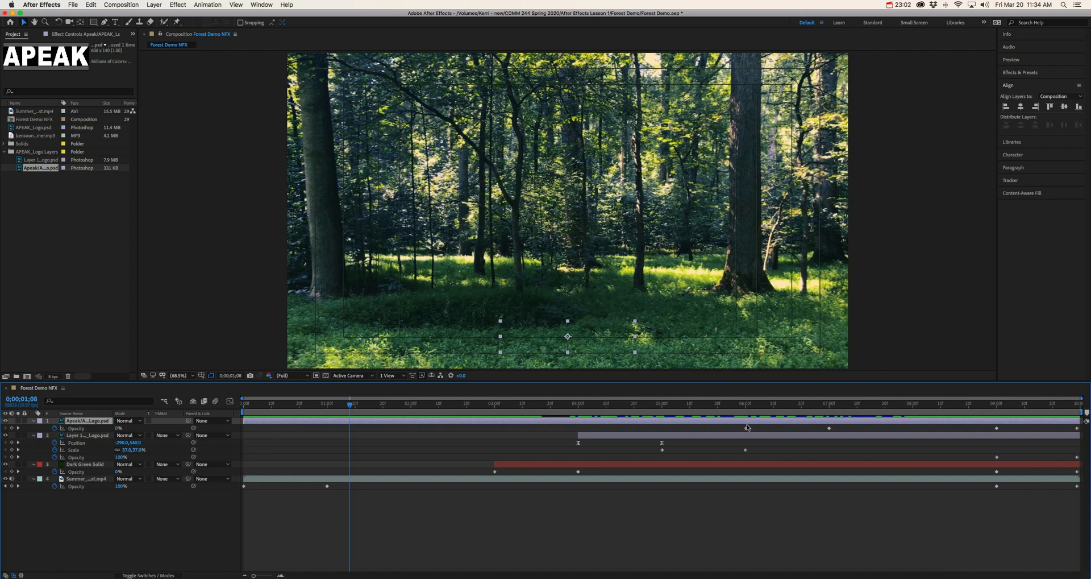
left_click_drag(350, 406, 402, 405)
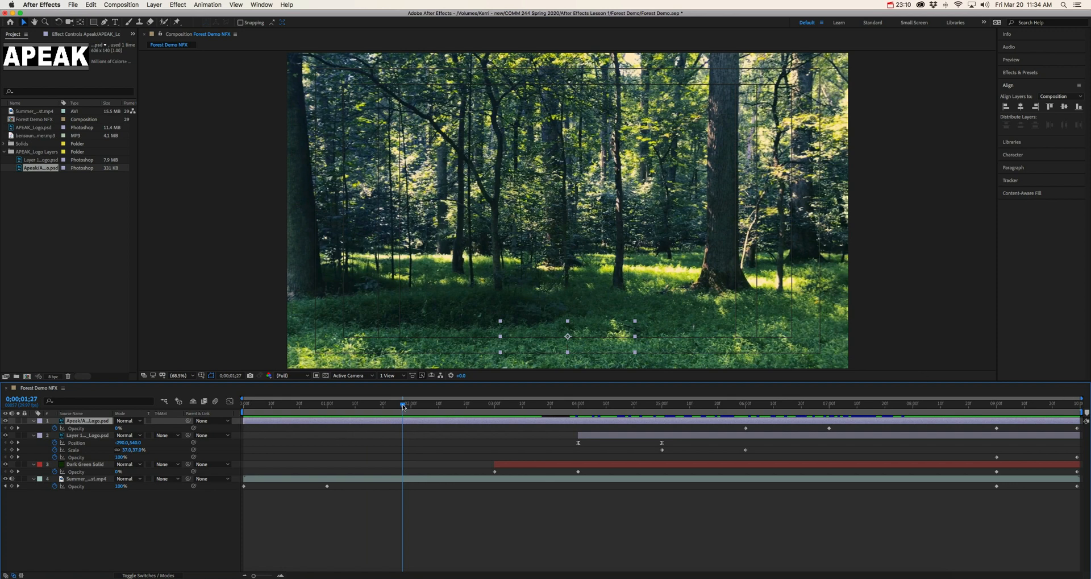
left_click_drag(403, 406, 746, 405)
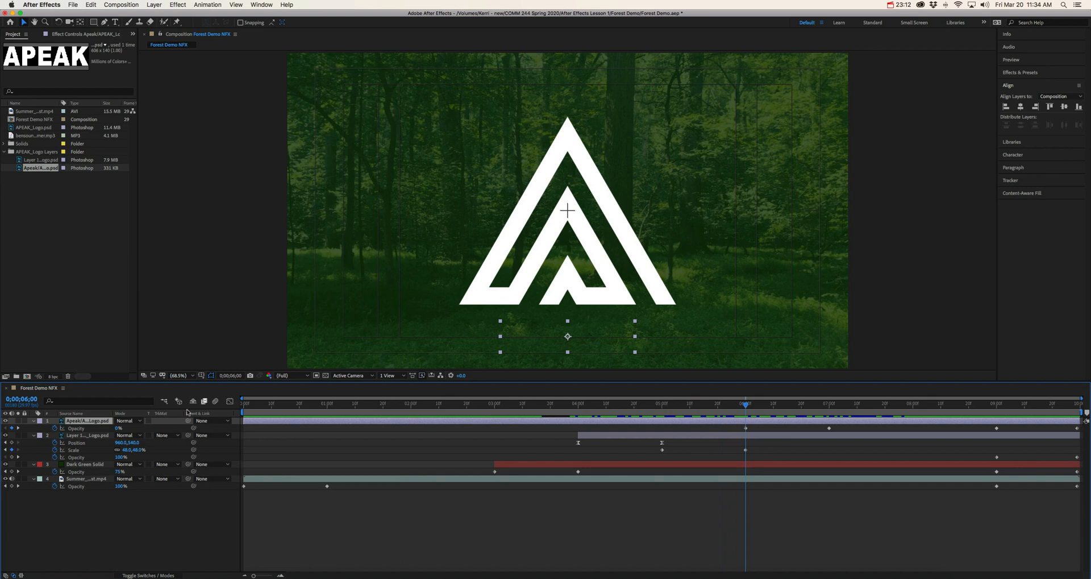
left_click_drag(244, 420, 741, 418)
left_click(367, 535)
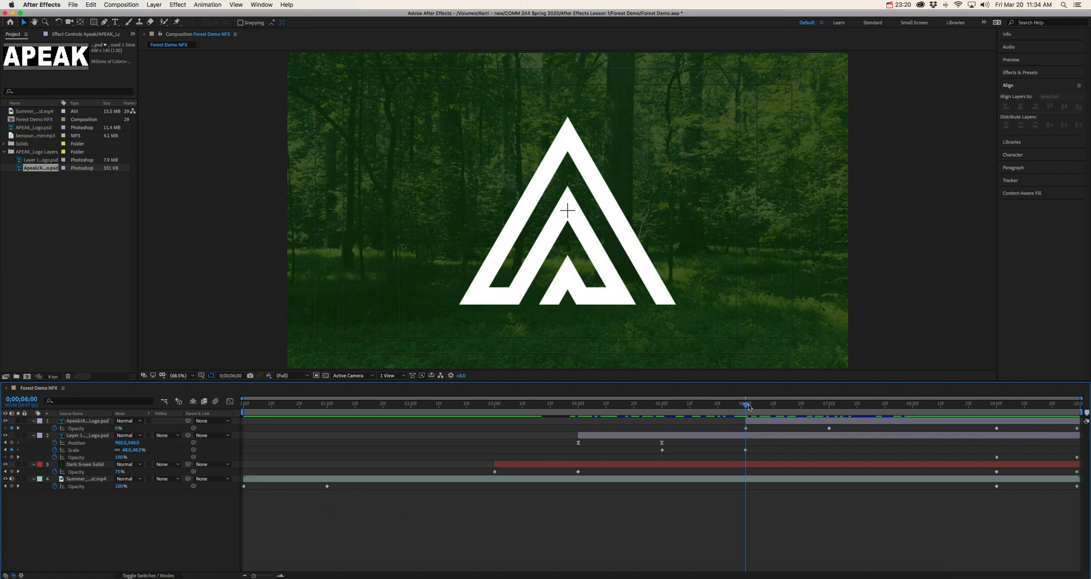
left_click_drag(719, 406, 244, 406)
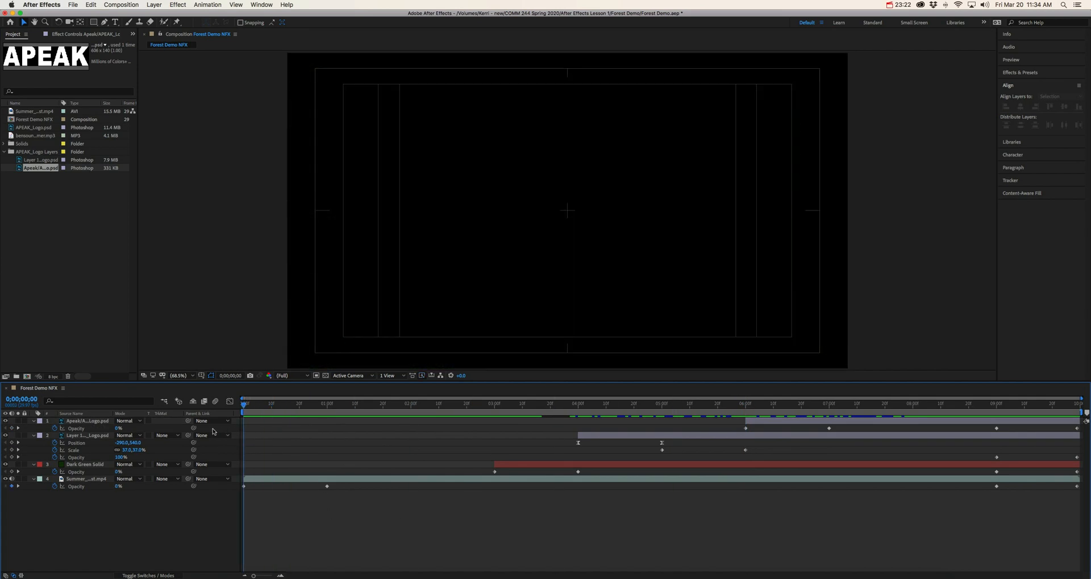
key("space")
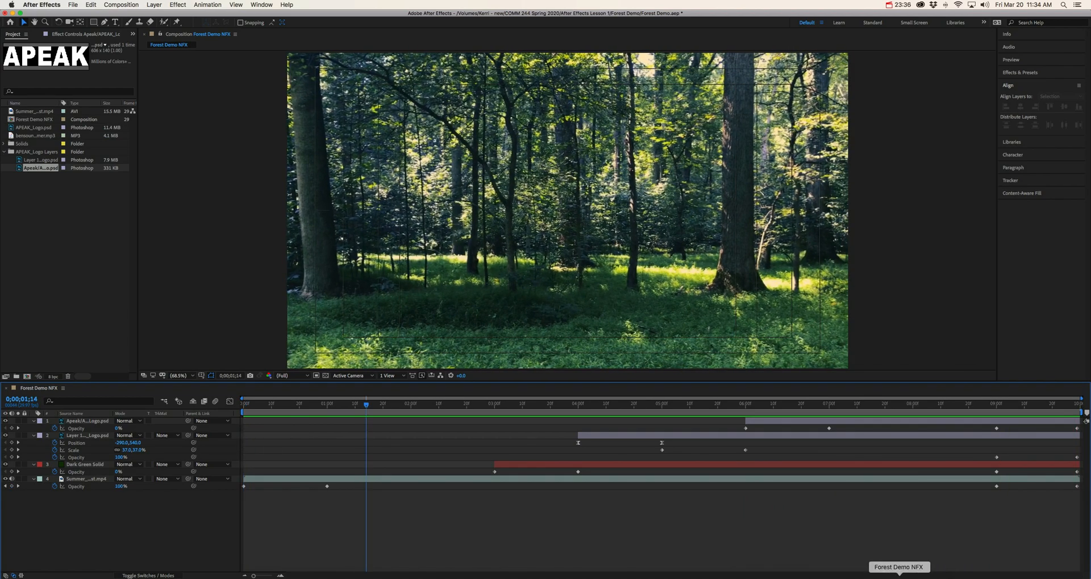
- Switch to QuickTime Player, play the finished Forest Demo NFX movie for comparison, and return to After Effects
left_click(903, 573)
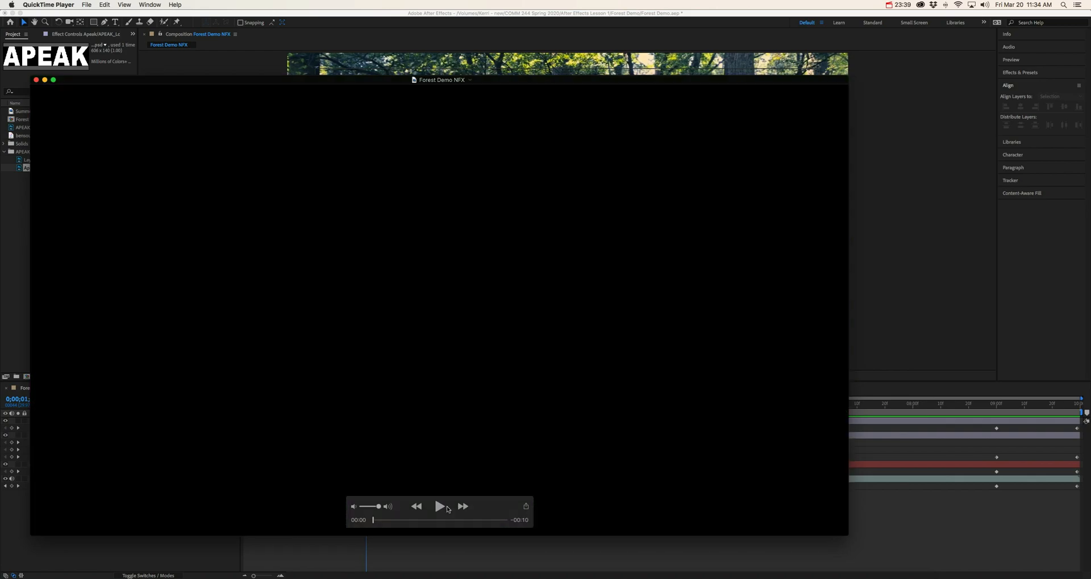
left_click(440, 505)
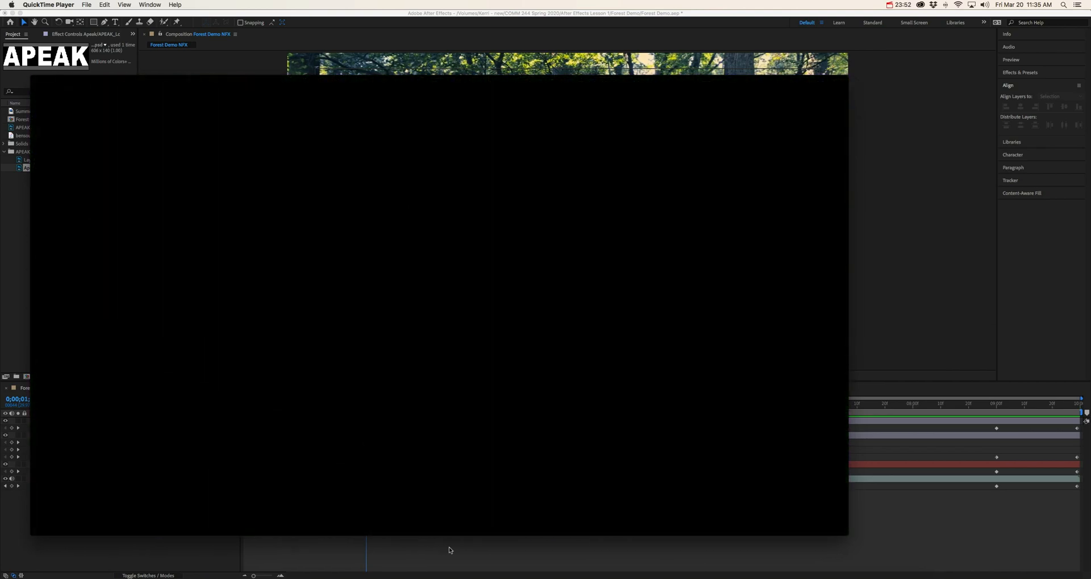
left_click(45, 80)
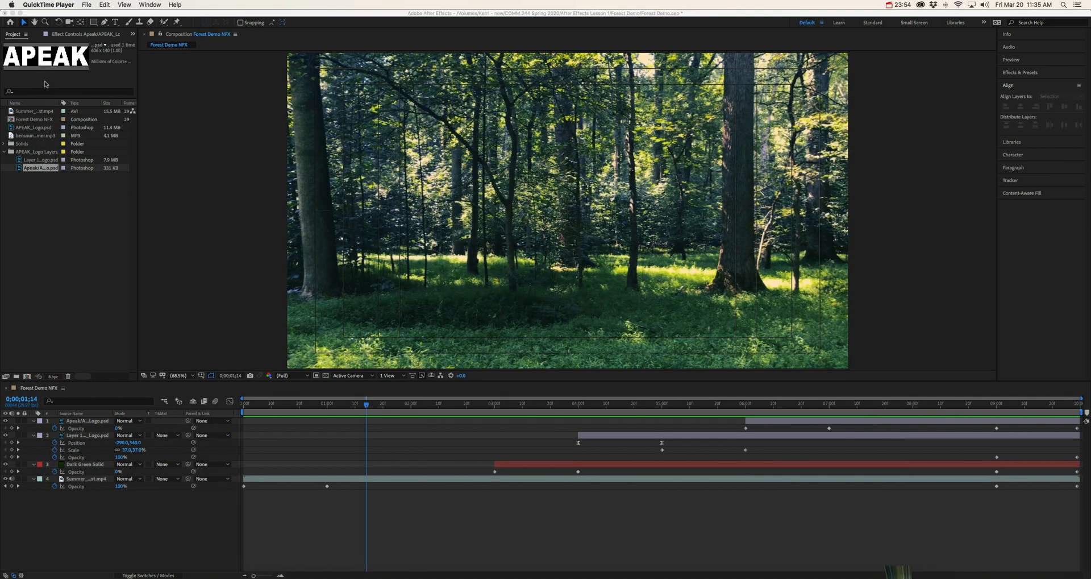
left_click(898, 572)
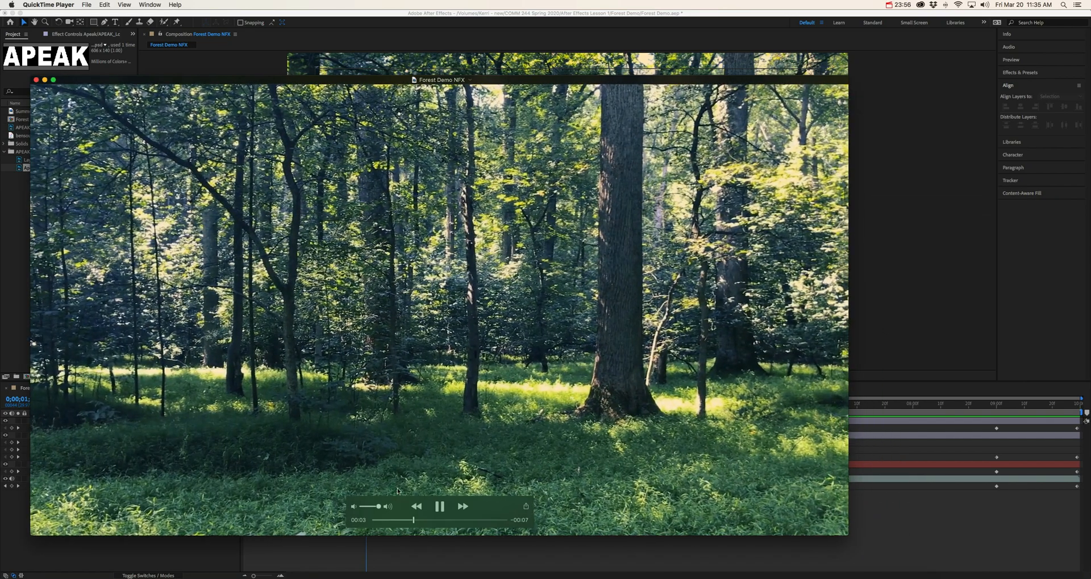
key("space")
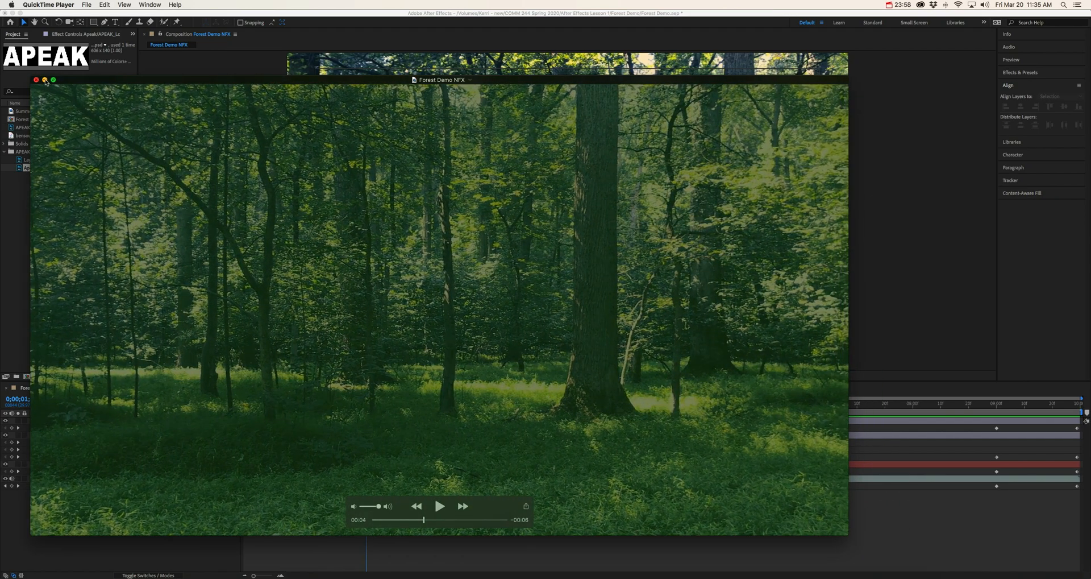
left_click(46, 81)
left_click(481, 507)
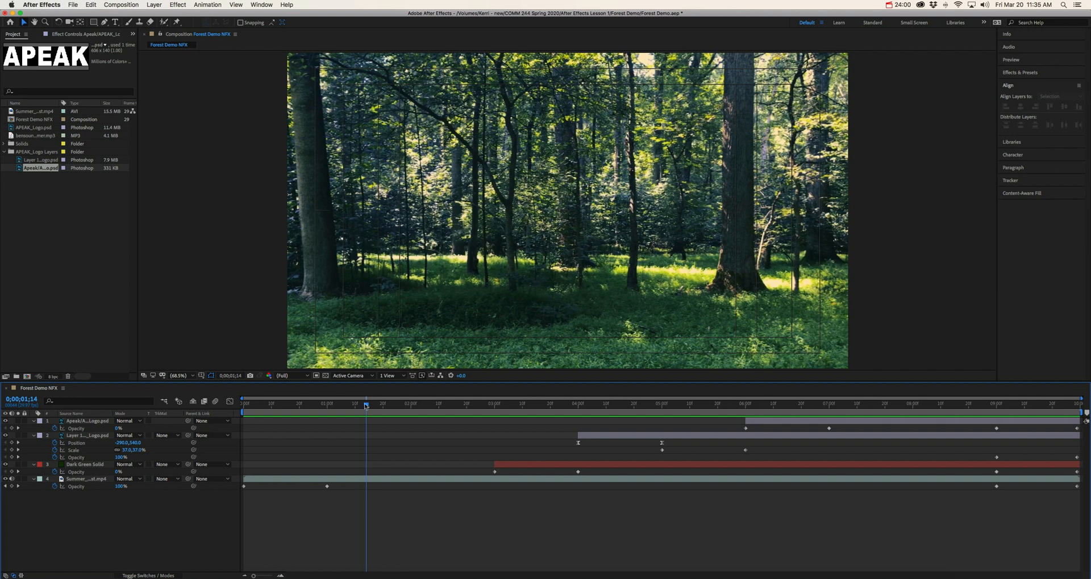
- Return the playhead to 0;00;00;00 and collapse the keyframed properties of all four layers
left_click_drag(366, 405, 244, 405)
left_click(85, 420)
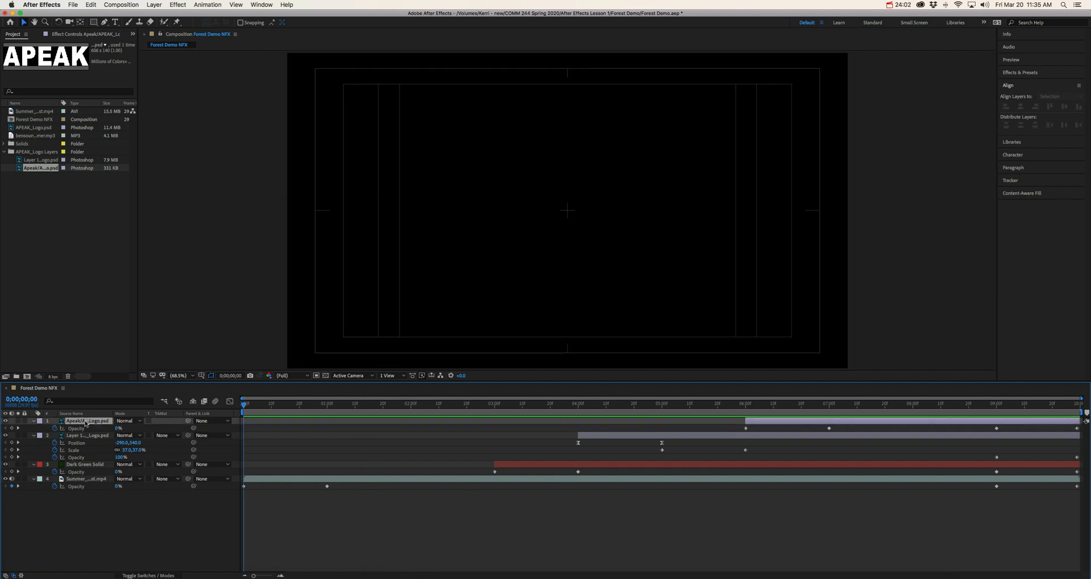
key("u")
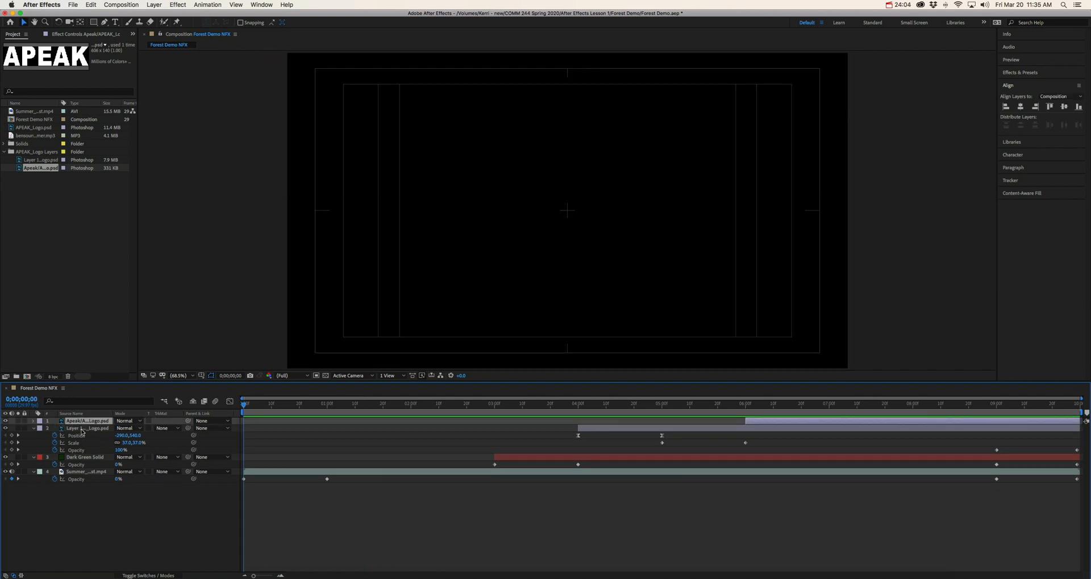
left_click(85, 428)
key("u")
left_click(81, 435)
key("u")
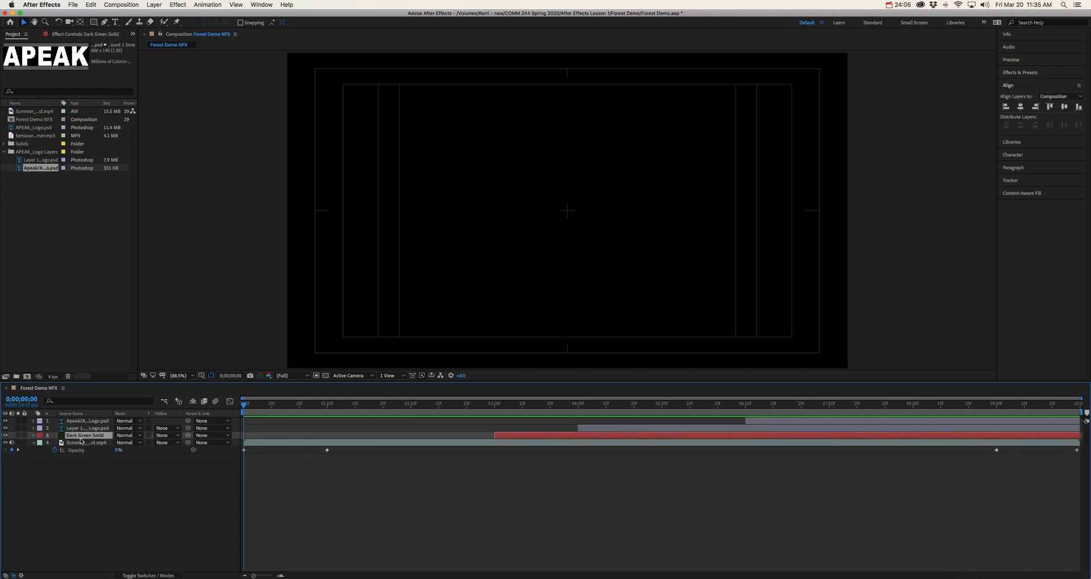
left_click(85, 442)
key("u")
left_click(128, 468)
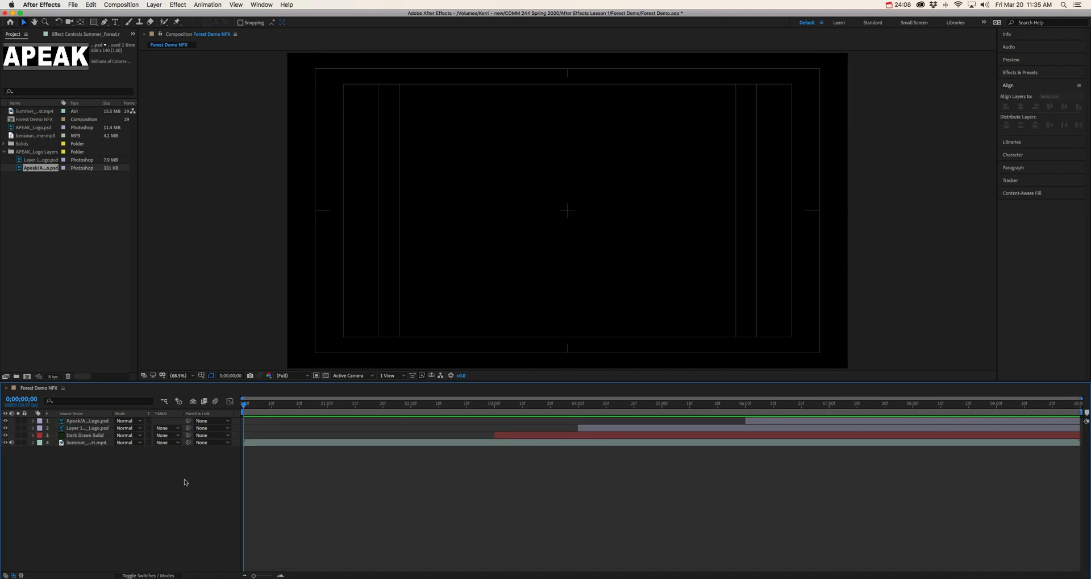
- Collapse the APEAK logo layers folder and add bensound-summer.mp3 to the composition as the lowest layer, beneath the forest footage
left_click(63, 188)
left_click(4, 152)
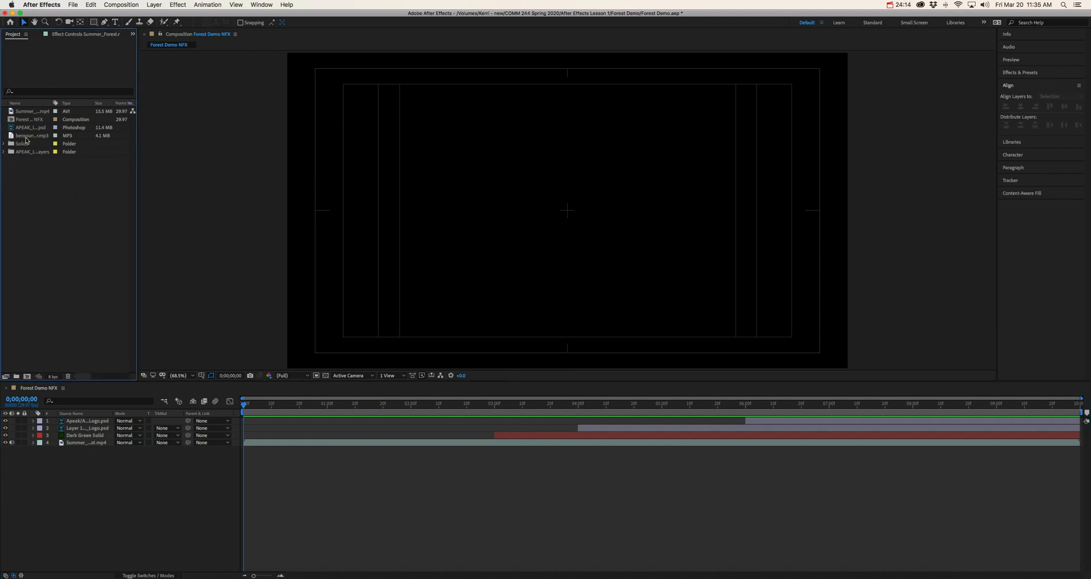
left_click(26, 137)
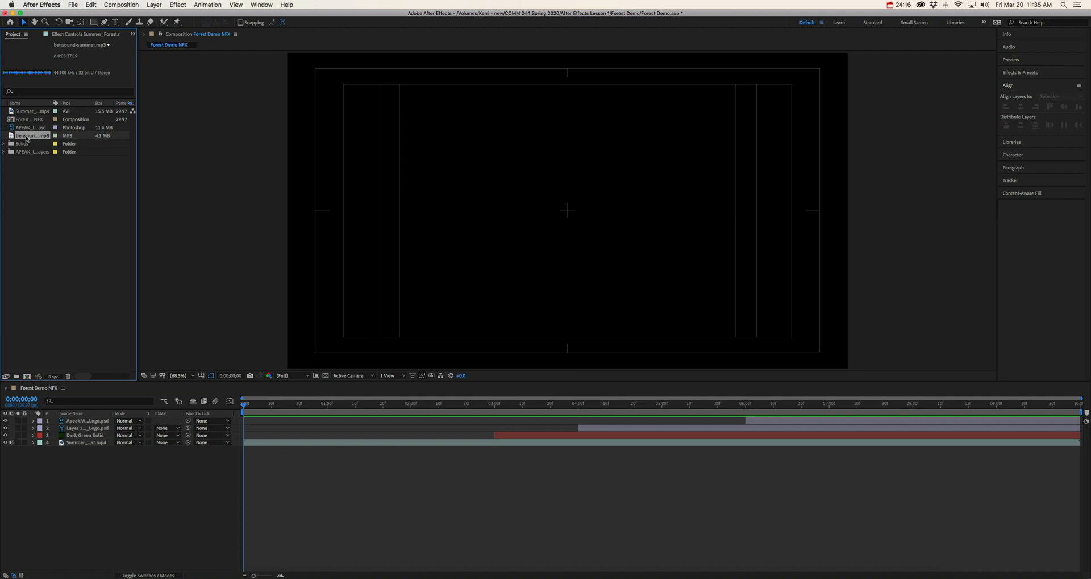
left_click_drag(26, 138, 73, 455)
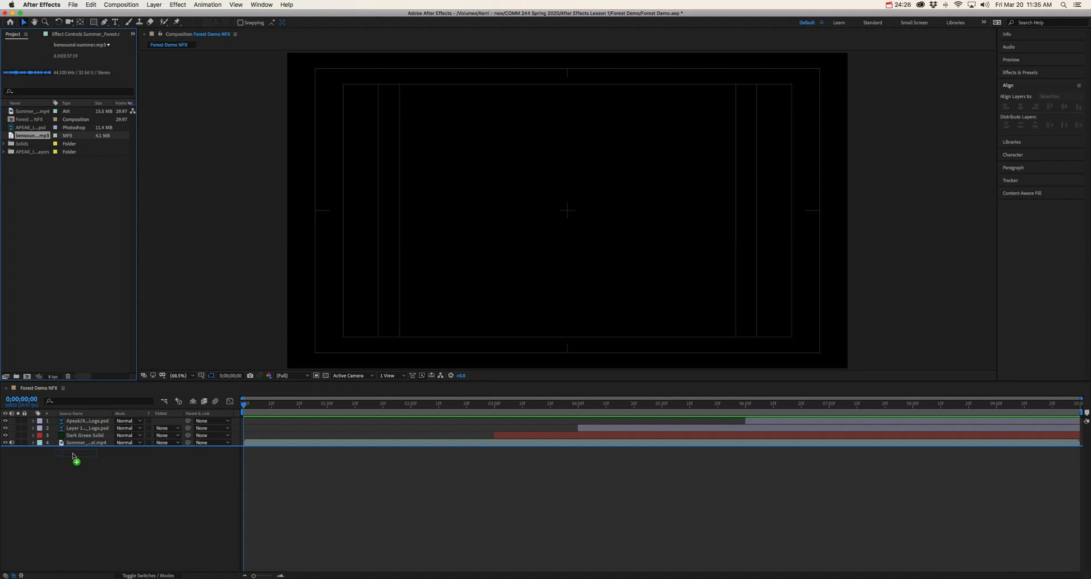
left_click_drag(72, 455, 73, 455)
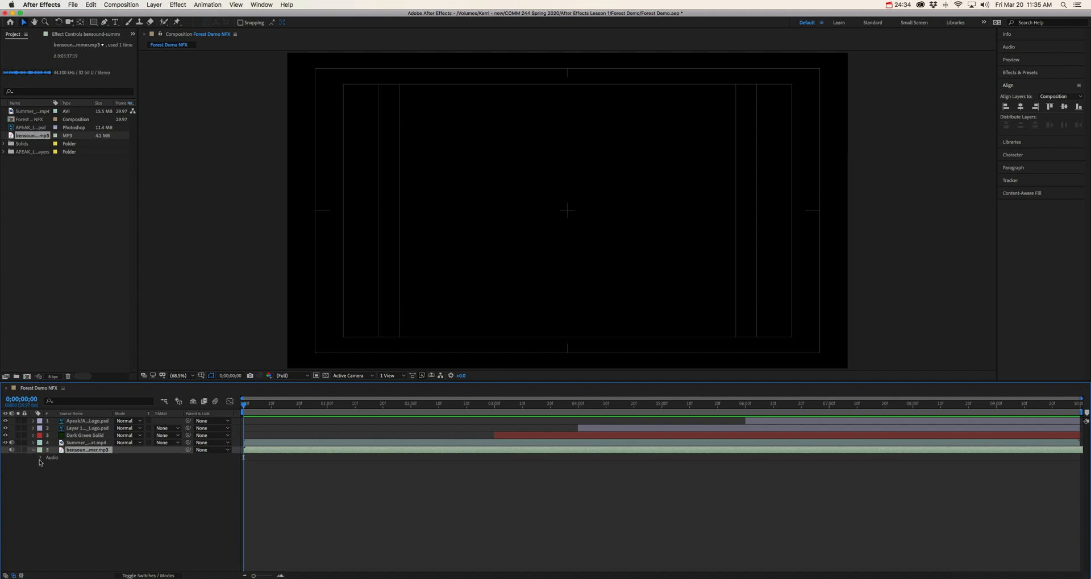
- Reveal the music layer's audio waveform and preview the composition with sound from the beginning
left_click(41, 458)
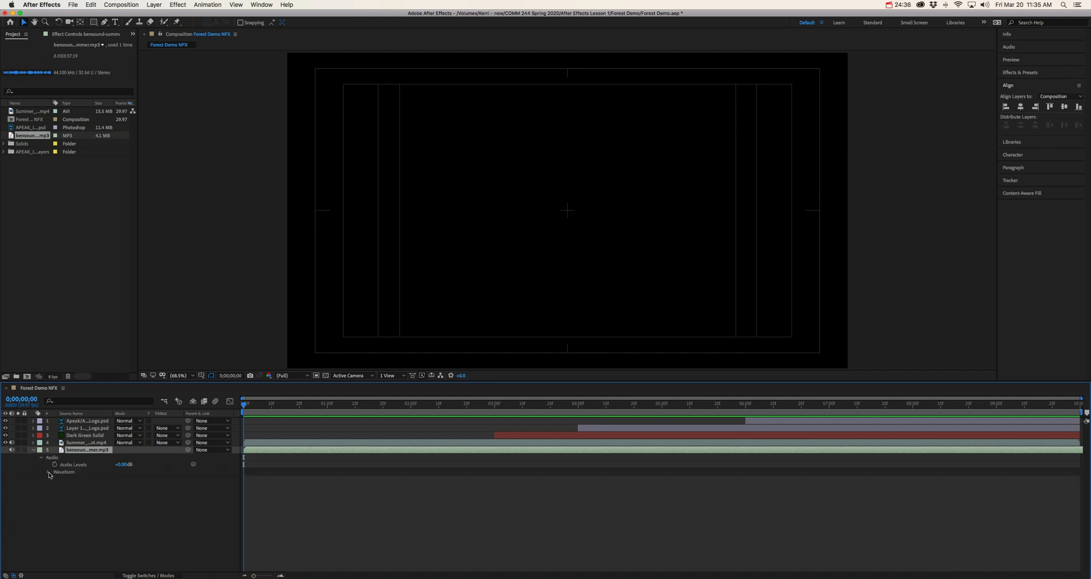
left_click(48, 472)
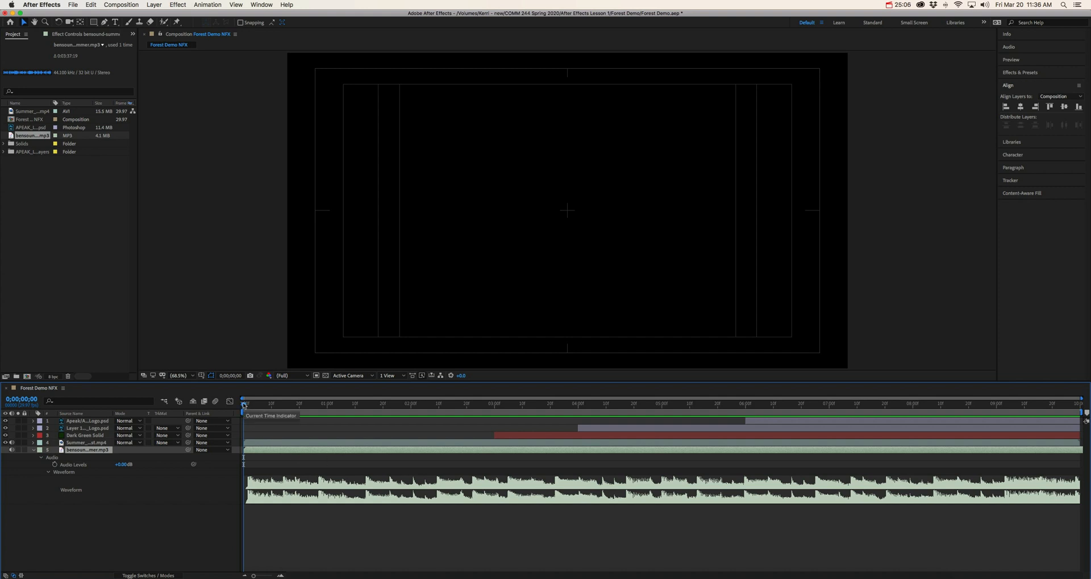
key("space")
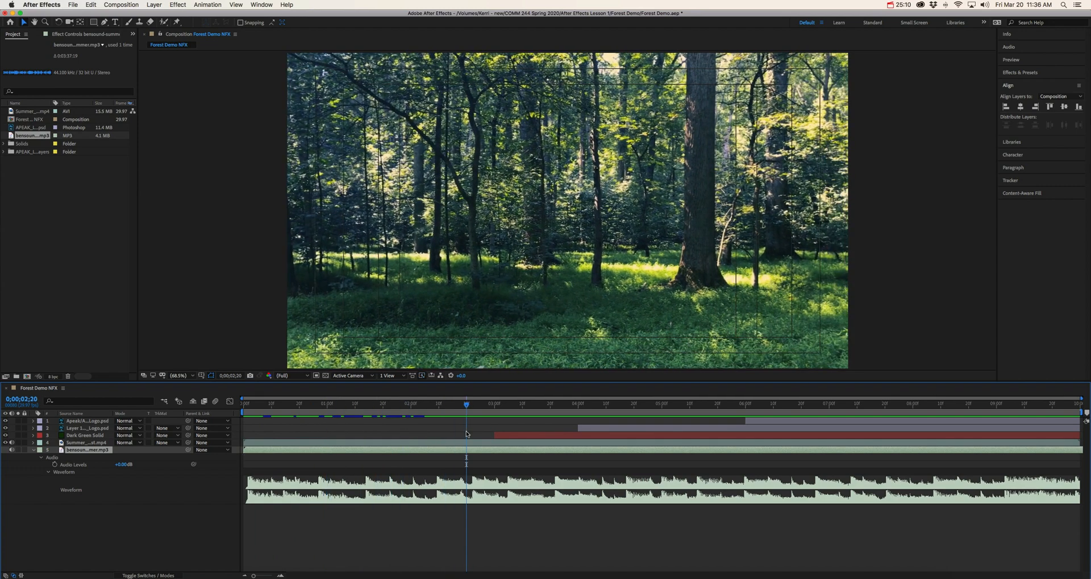
- Fade out the music by keyframing Audio Levels at 0 dB at 0;00;09;00 and -70 dB at 0;00;09;29
left_click_drag(468, 406, 999, 446)
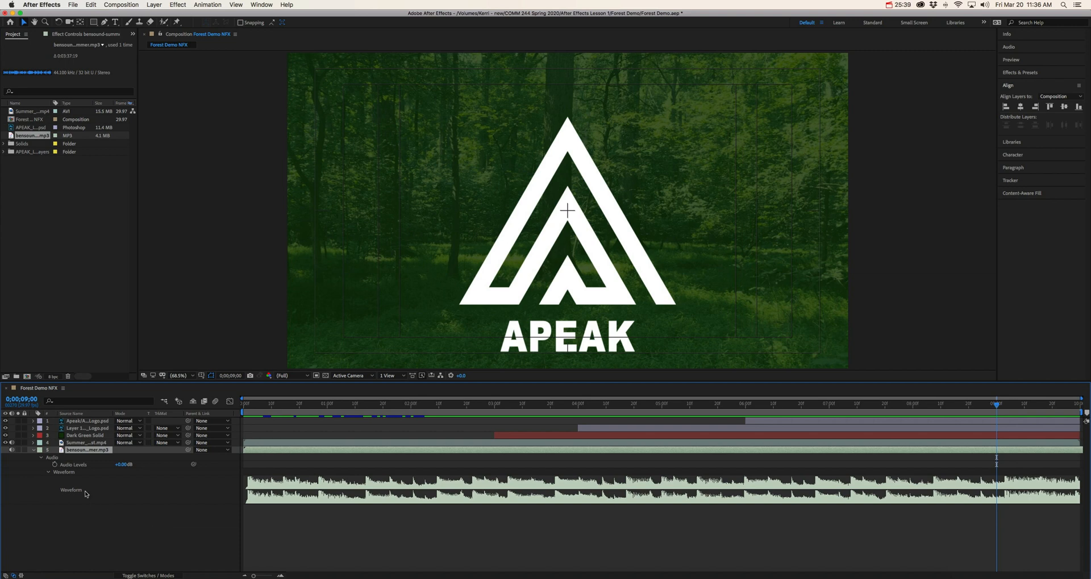
left_click(55, 464)
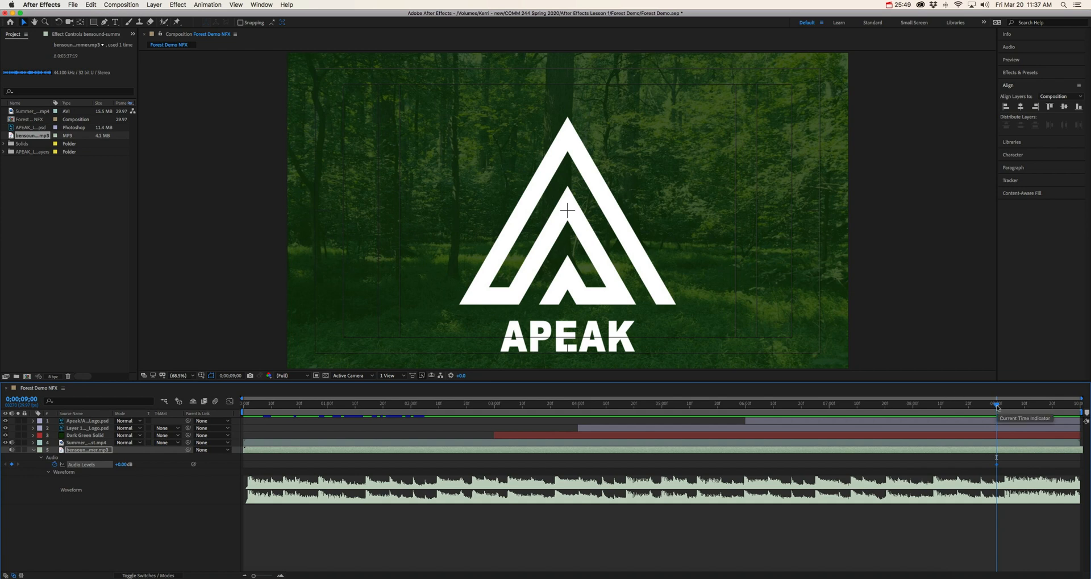
left_click_drag(997, 406, 1078, 404)
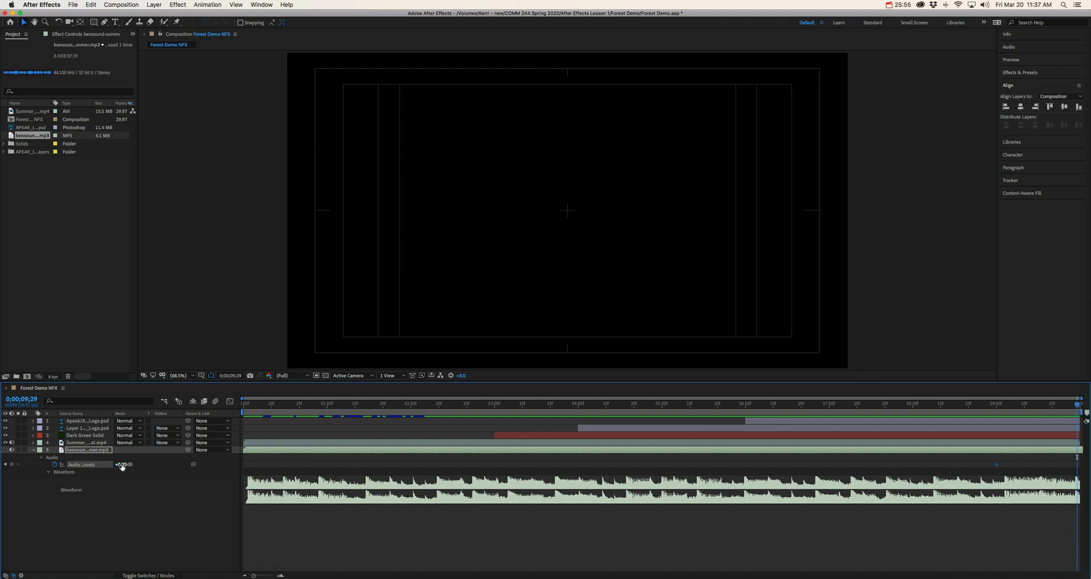
left_click_drag(122, 466, 88, 466)
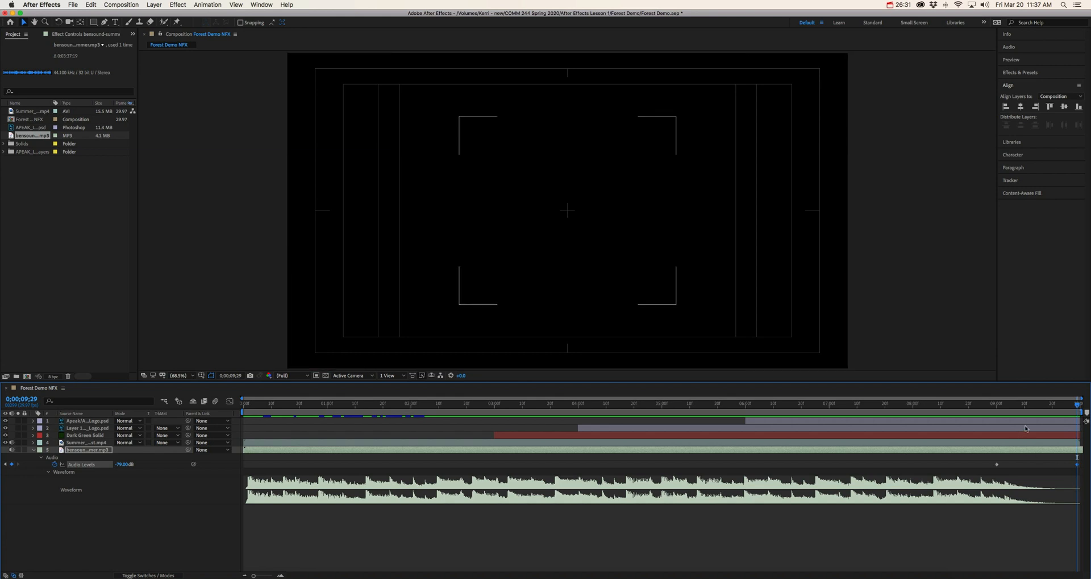
- Preview the audio and video fade-out from 0;00;08;04 and return the playhead to 0;00;00;00
left_click(925, 404)
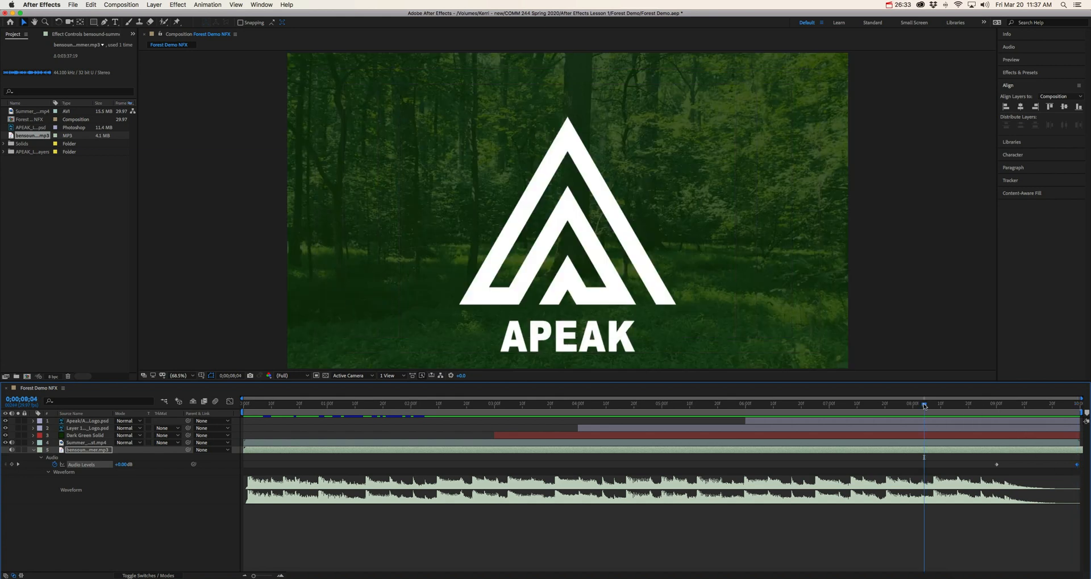
key("space")
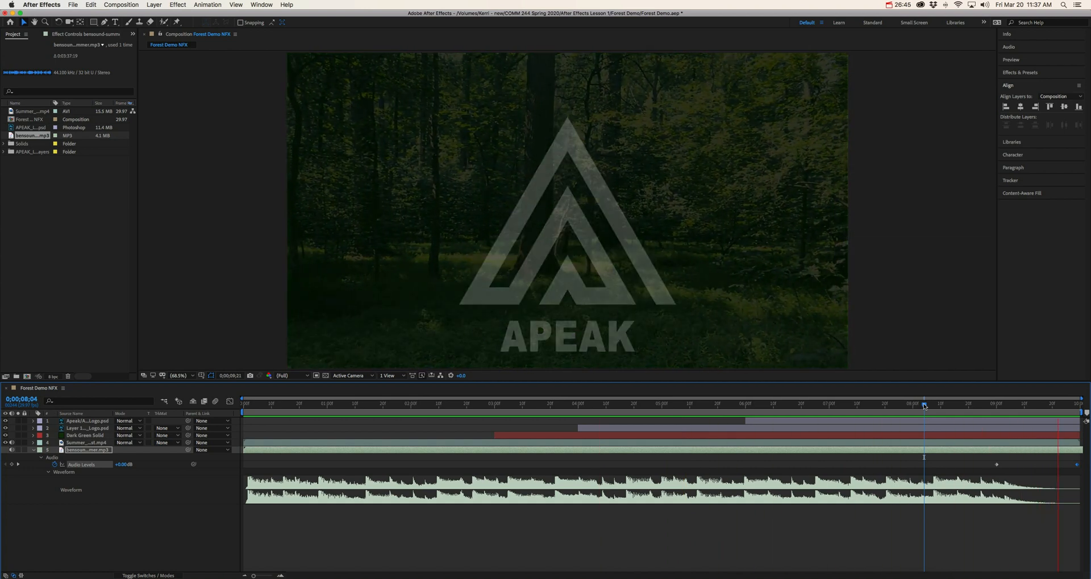
key("space")
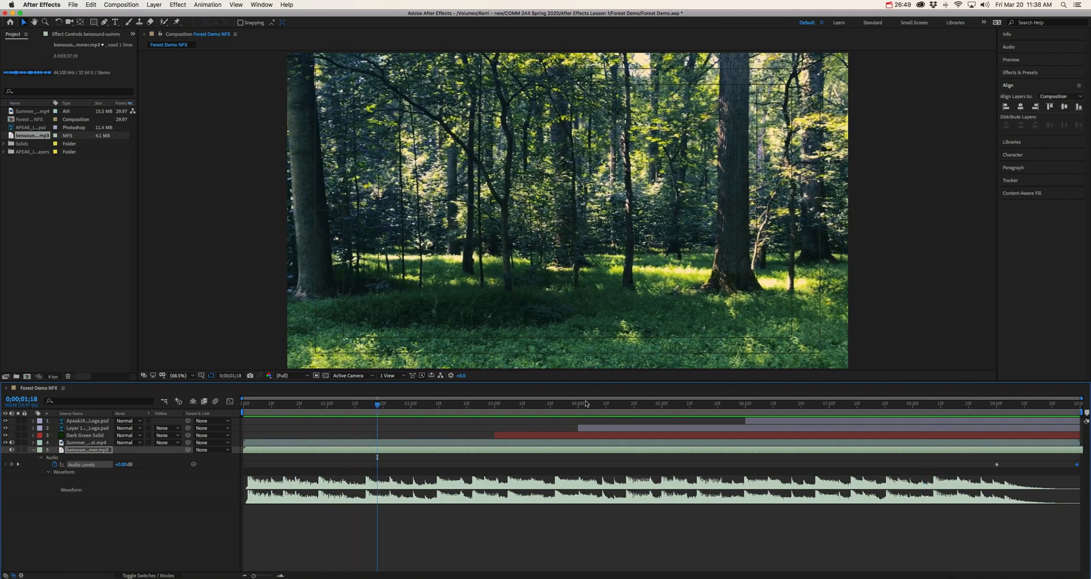
left_click_drag(377, 406, 233, 420)
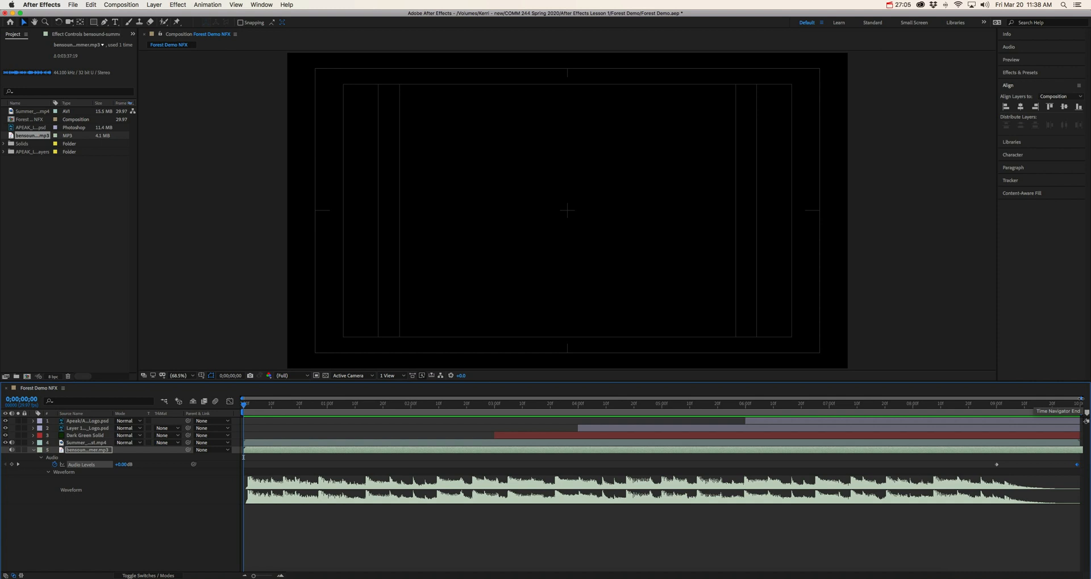
mouse_move(1082, 399)
left_mouse_down()
mouse_move(872, 404)
mouse_move(1082, 397)
left_mouse_up()
left_click_drag(1082, 398, 944, 405)
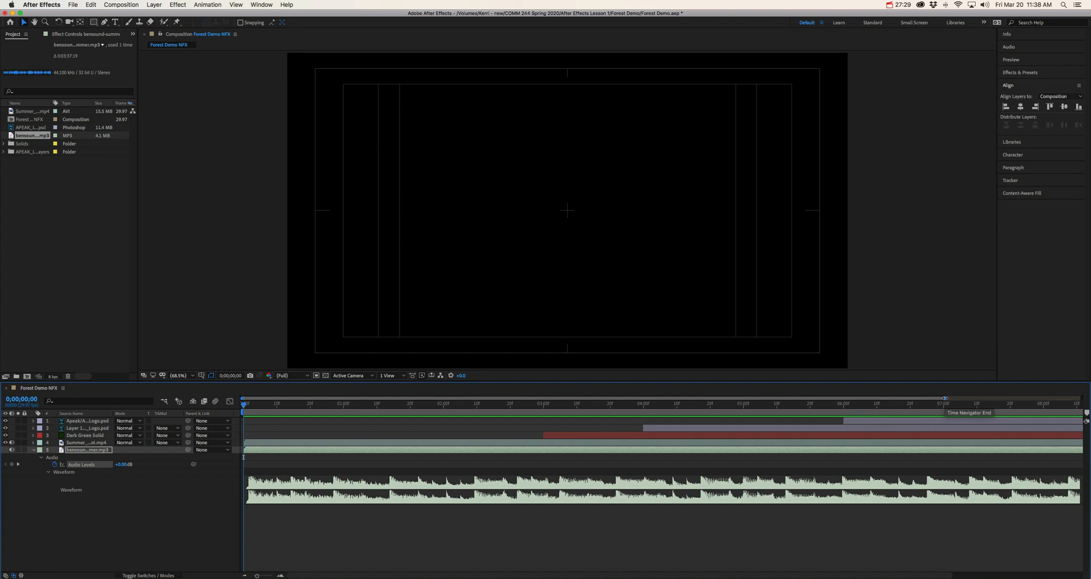
left_click_drag(945, 398, 1082, 399)
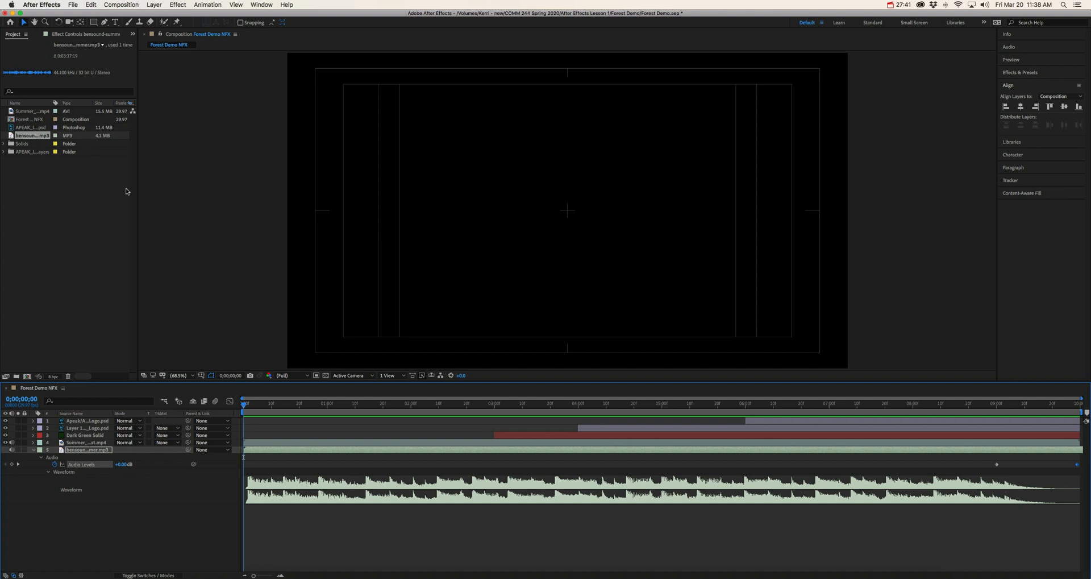
- Add the Forest Demo NFX composition to the Render Queue for export
left_click(70, 5)
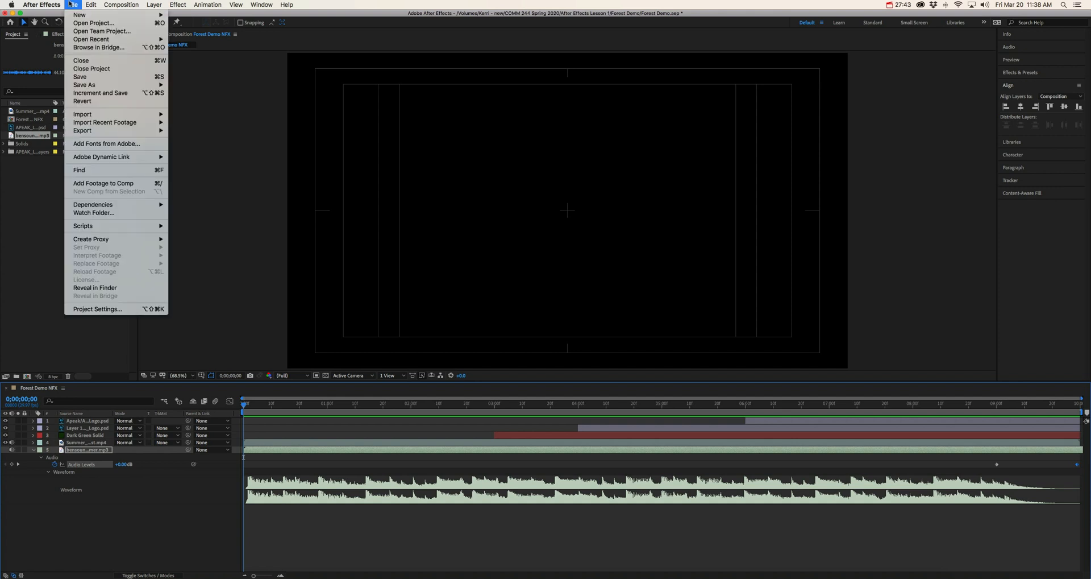
mouse_move(127, 135)
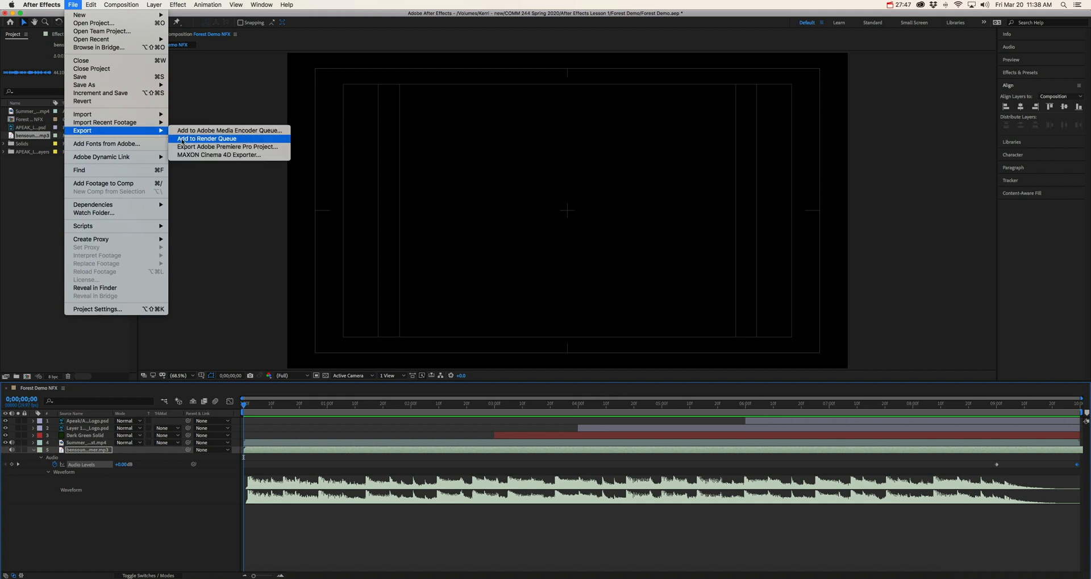
left_click(206, 142)
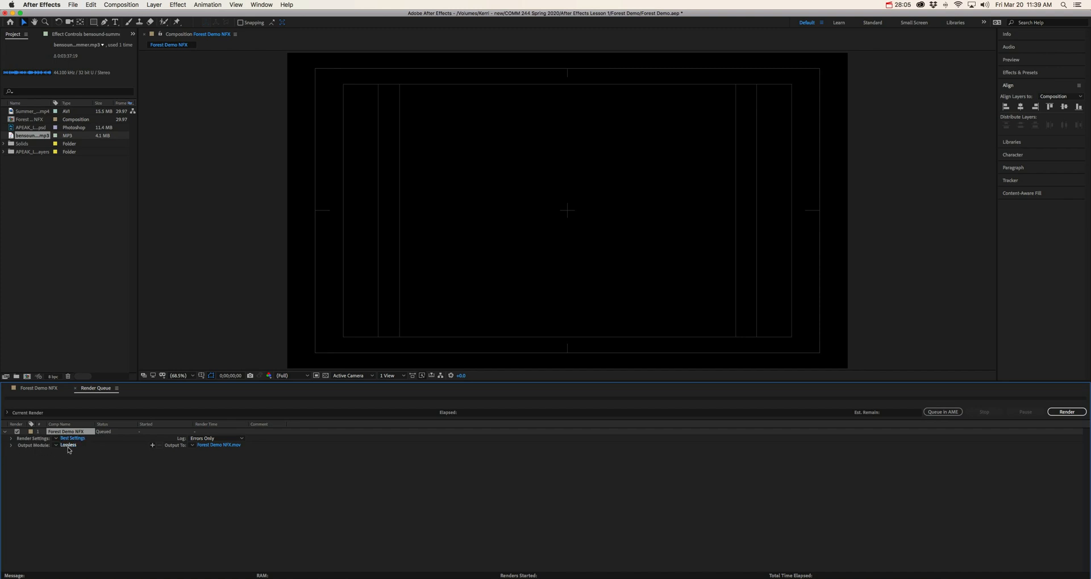
- Set the output destination of Forest Demo NFX.mov to the Forest Demo folder inside COMM 244 Spring 2020/After Effects Lesson 1, and render it
left_click(215, 446)
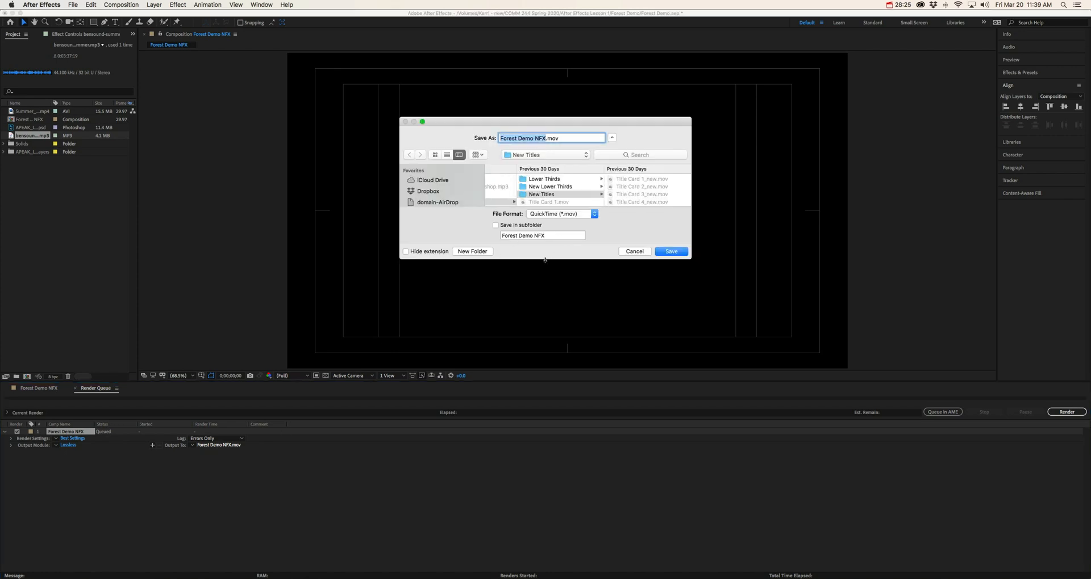
left_click_drag(545, 260, 545, 337)
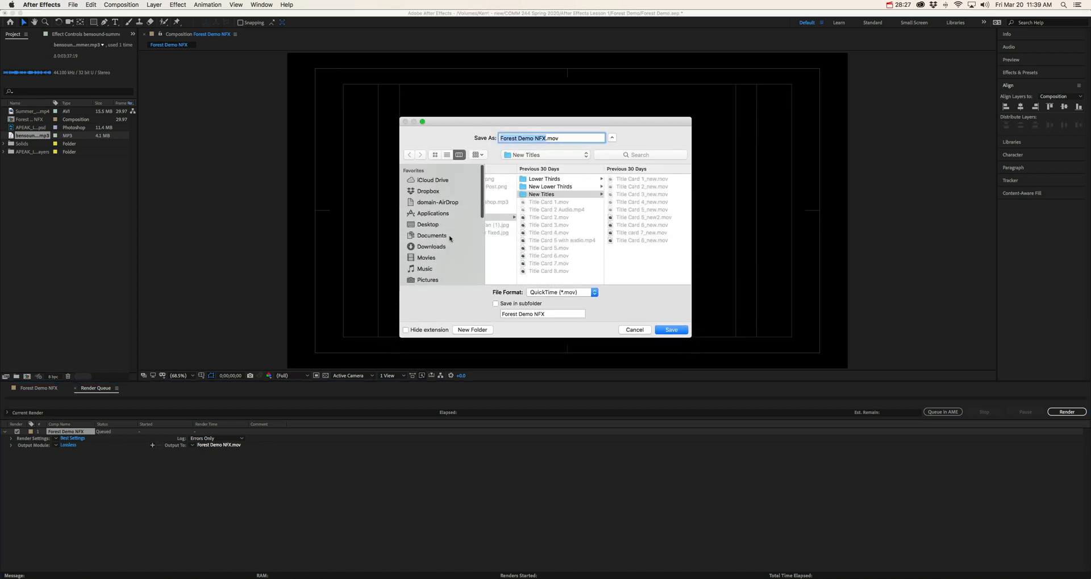
scroll(449, 229, "down", 3)
scroll(449, 228, "down", 2)
scroll(449, 229, "up", 2)
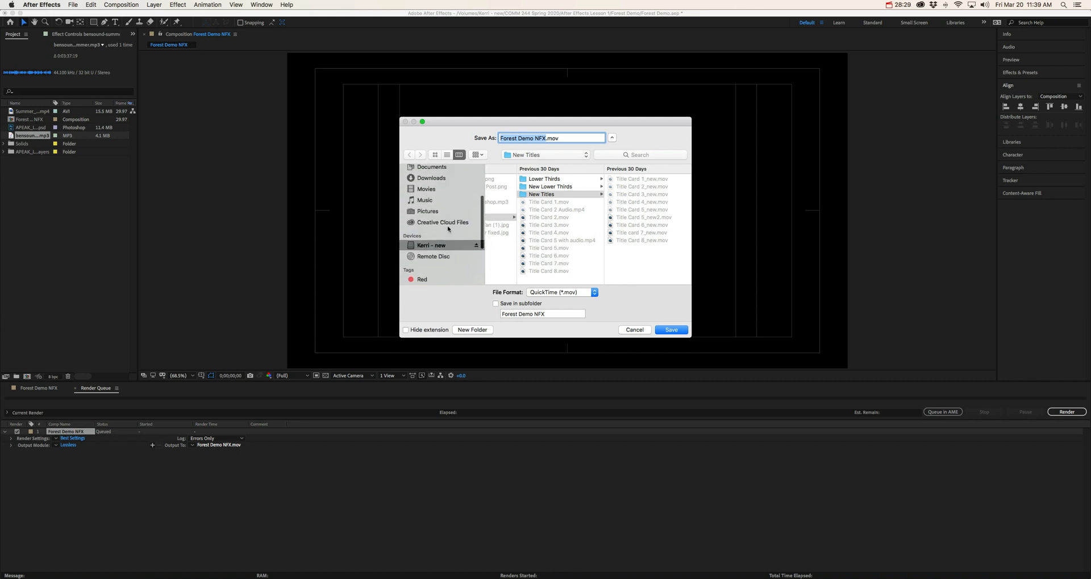
scroll(449, 228, "down", 2)
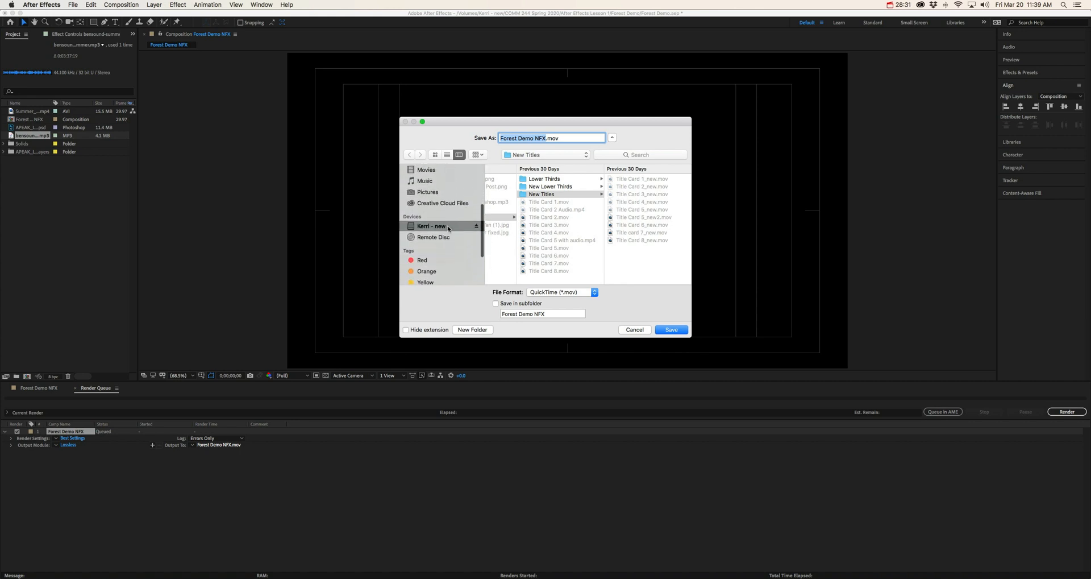
left_click(448, 227)
left_click(526, 236)
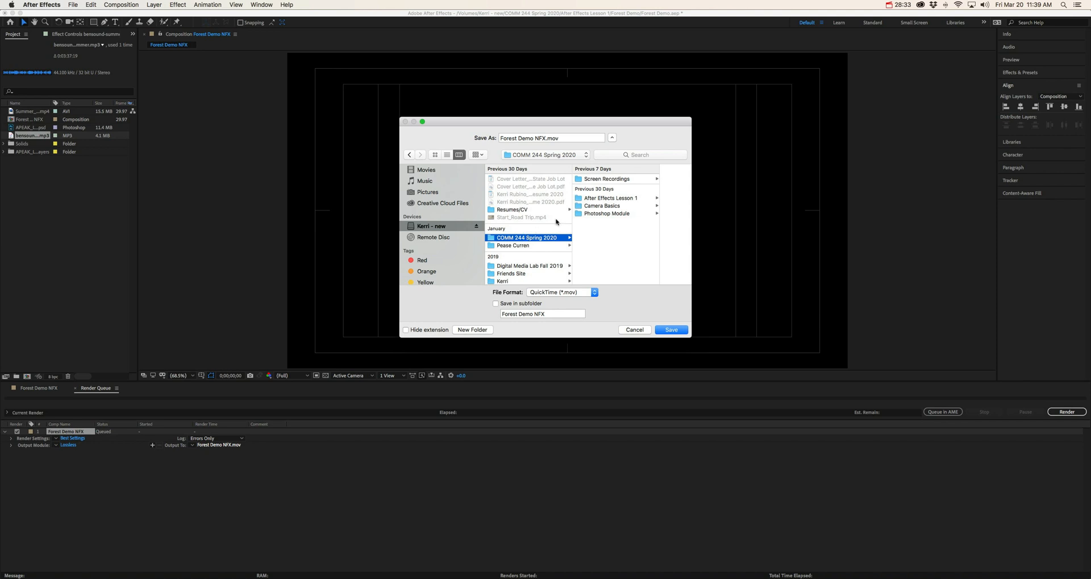
left_click(600, 199)
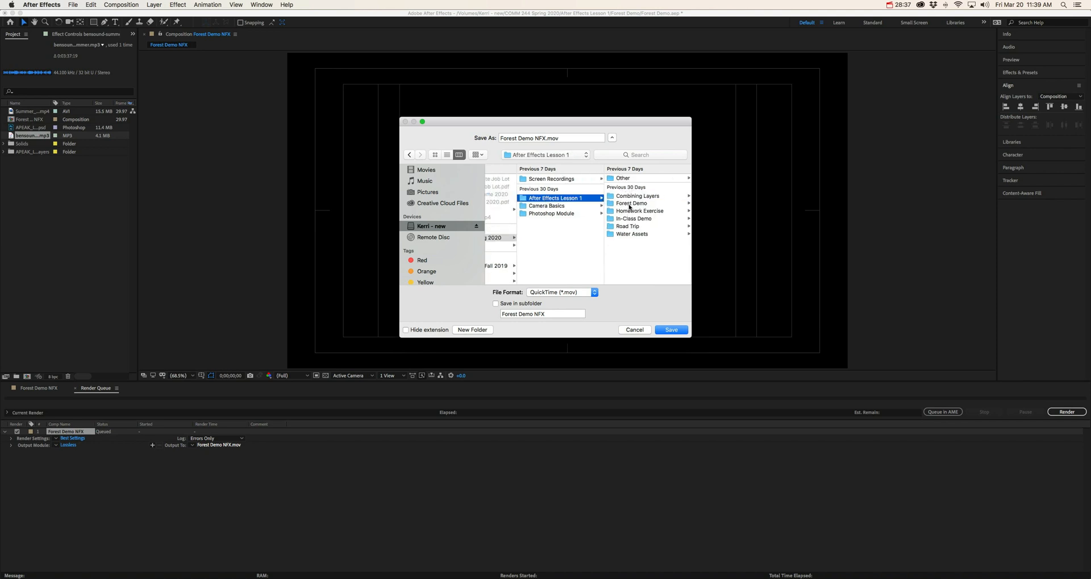
left_click(630, 203)
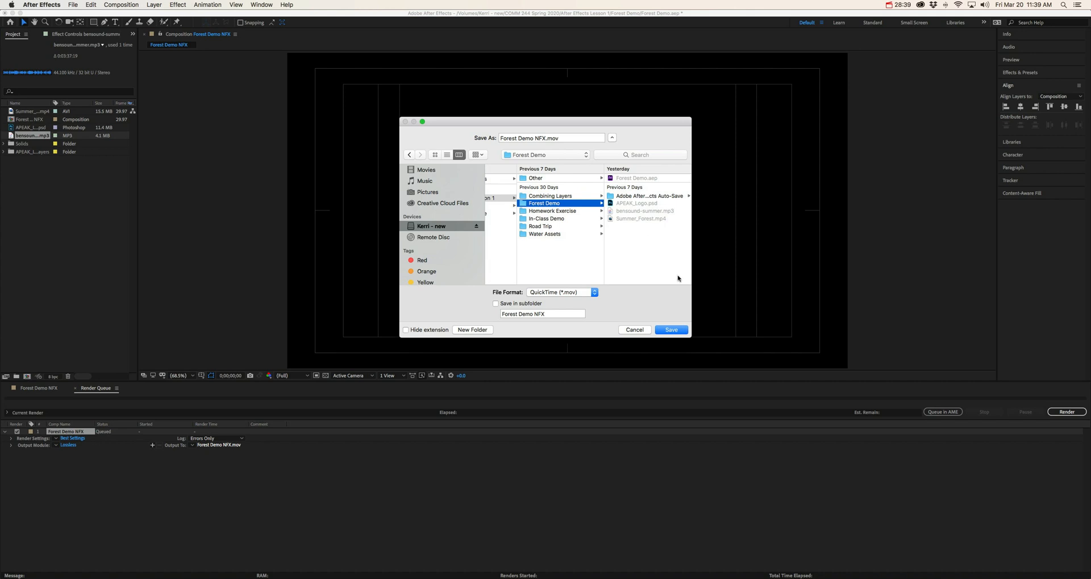
left_click(671, 331)
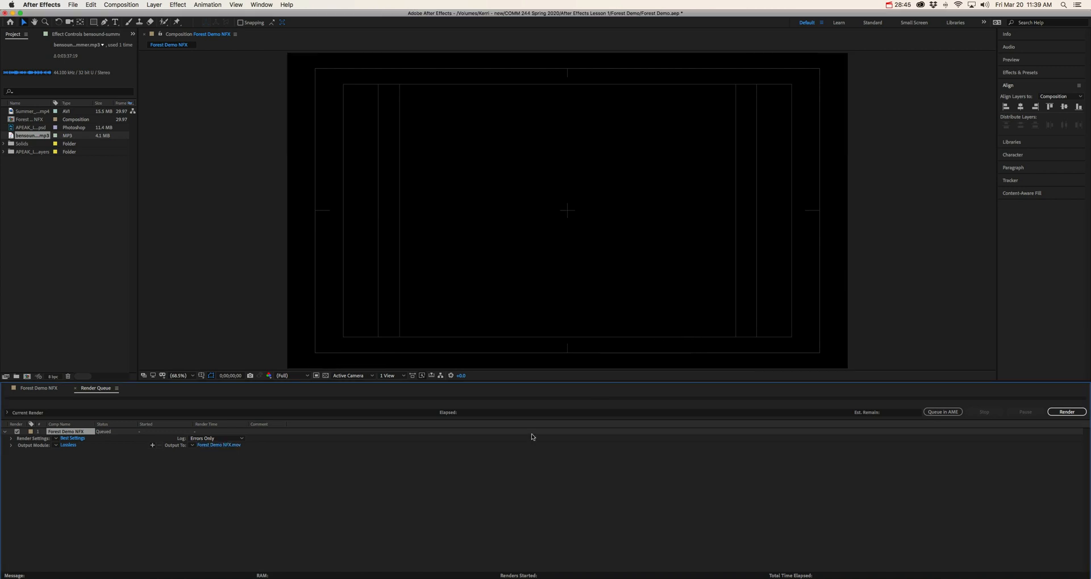
left_click(1067, 412)
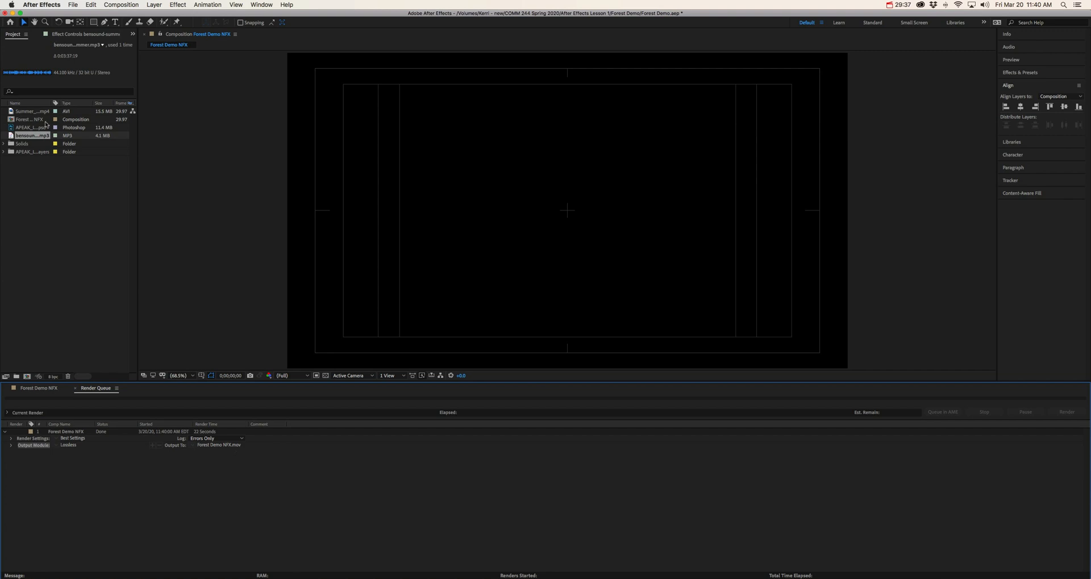
- Hide After Effects, switch to the Forest Demo folder in Finder and open the rendered Forest Demo NFX.mov with QuickTime Player
left_click(12, 13)
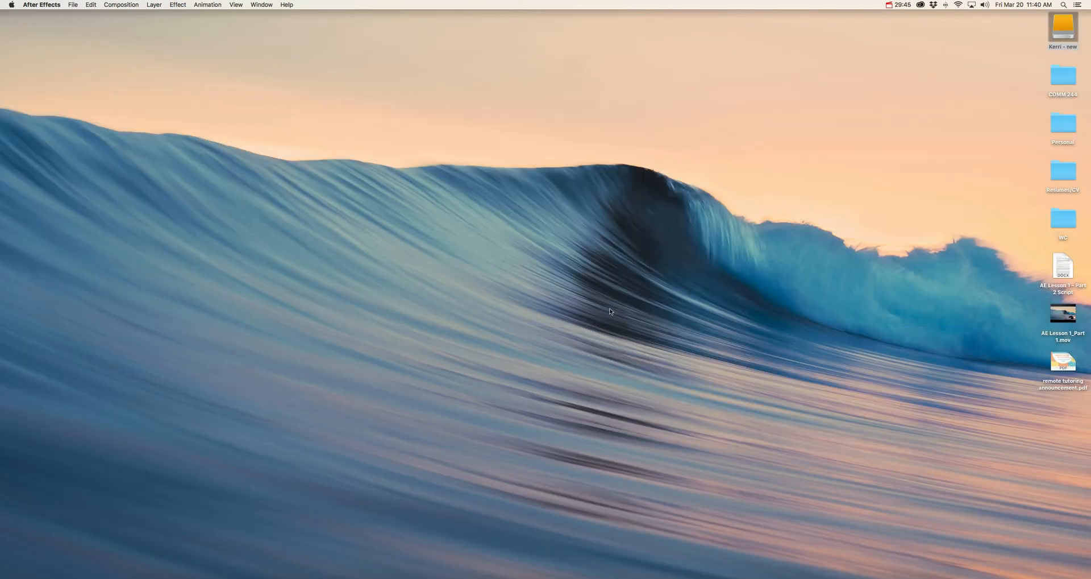
left_click(819, 575)
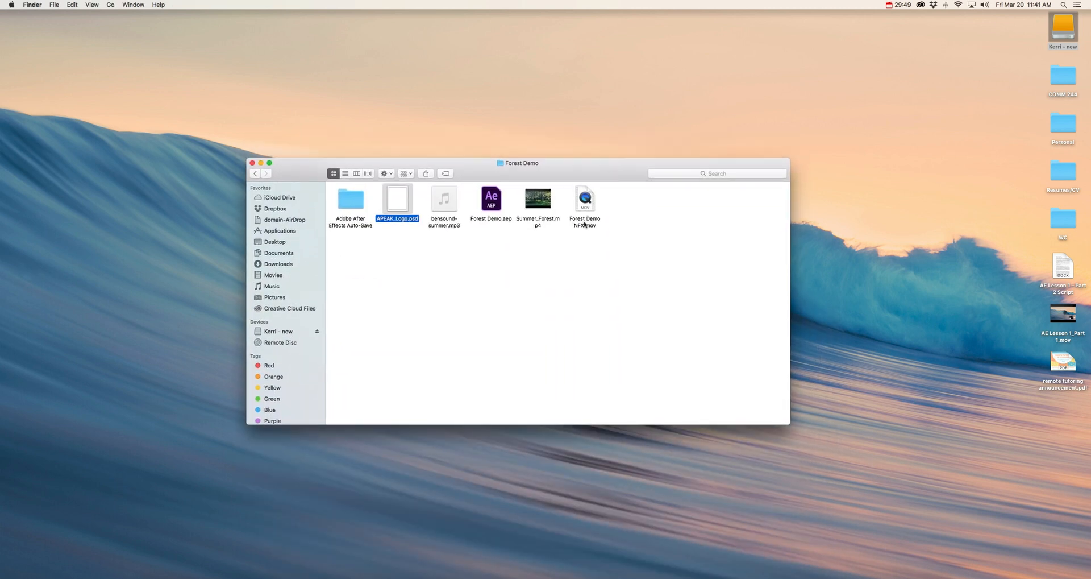
left_click(585, 224)
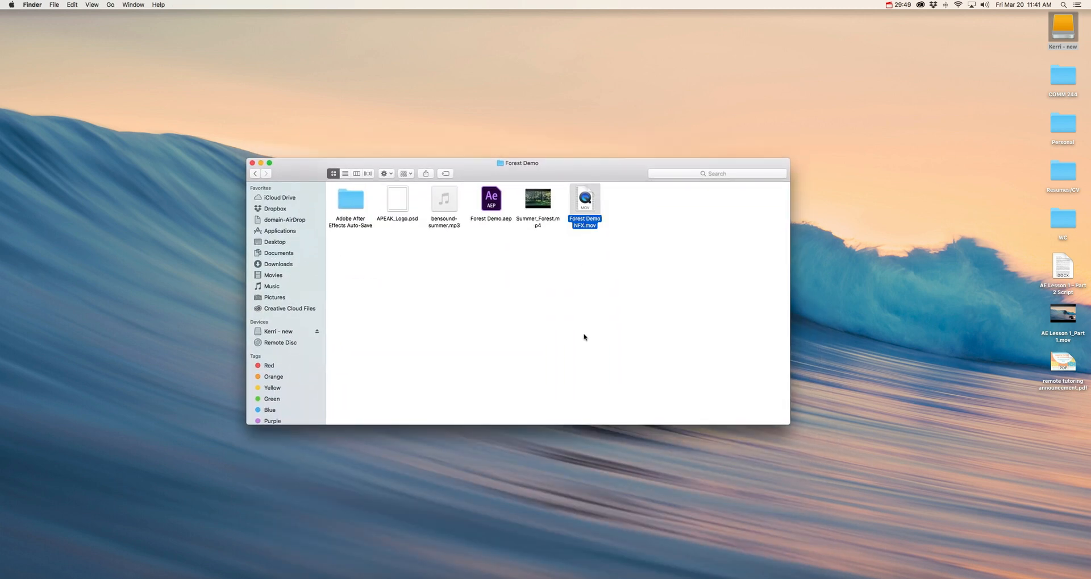
right_click(585, 200)
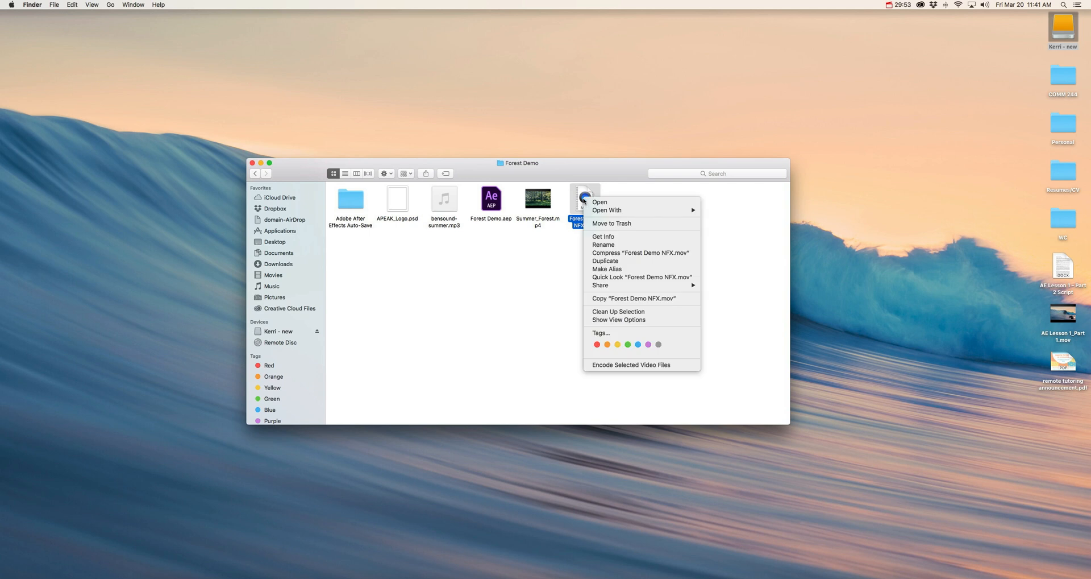
mouse_move(604, 211)
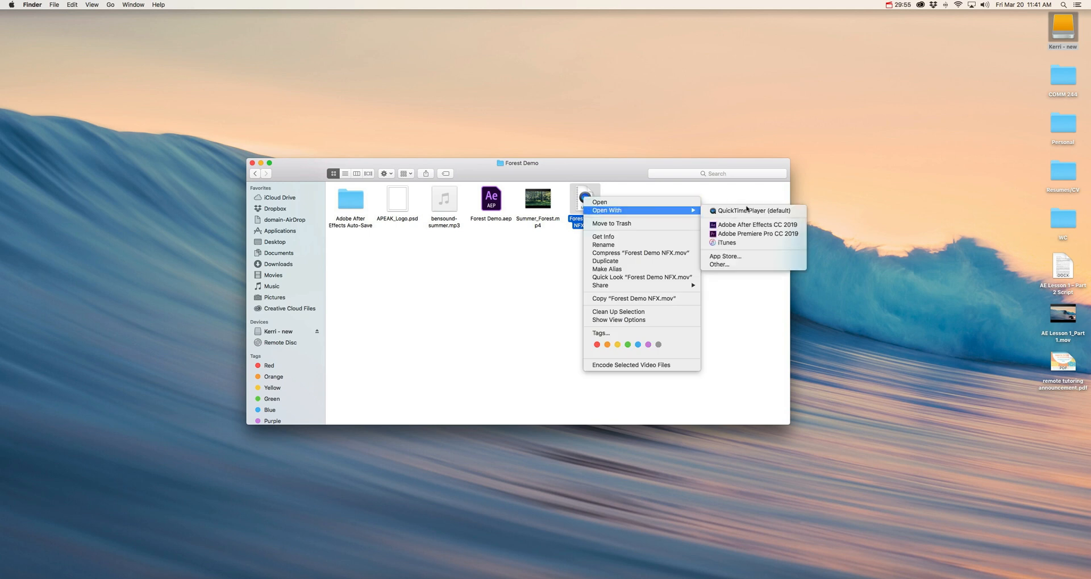
left_click(748, 210)
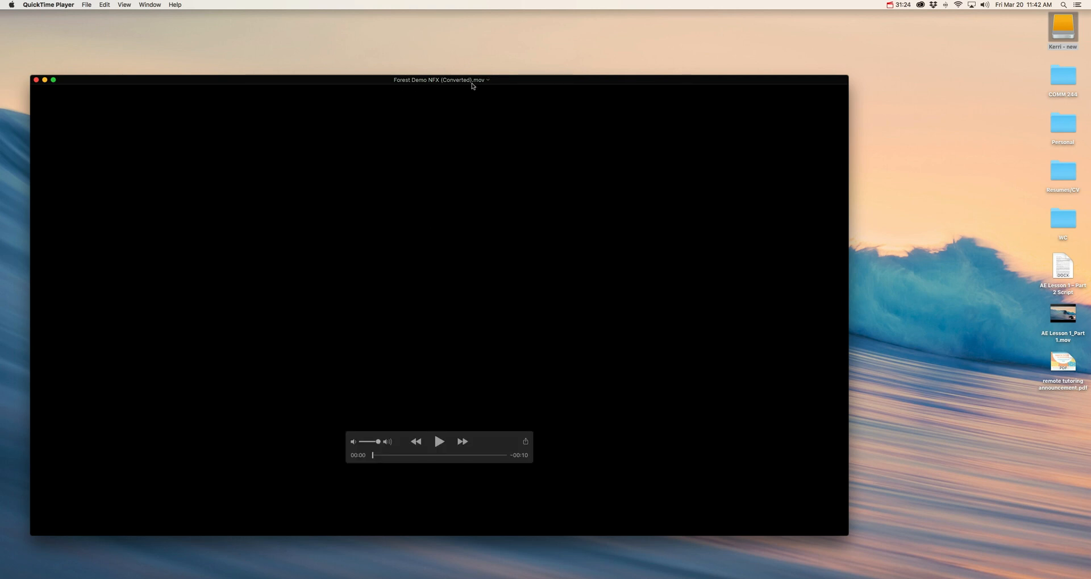
- Play the rendered Forest Demo NFX movie to the end, moving the playback controls away from the APEAK text
left_click(439, 442)
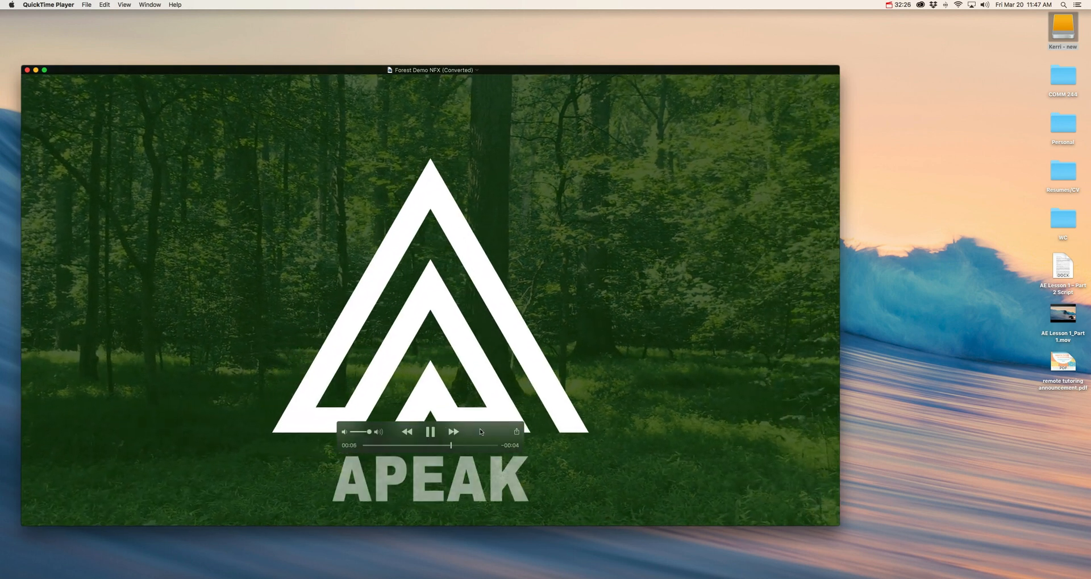
left_click_drag(475, 430, 748, 499)
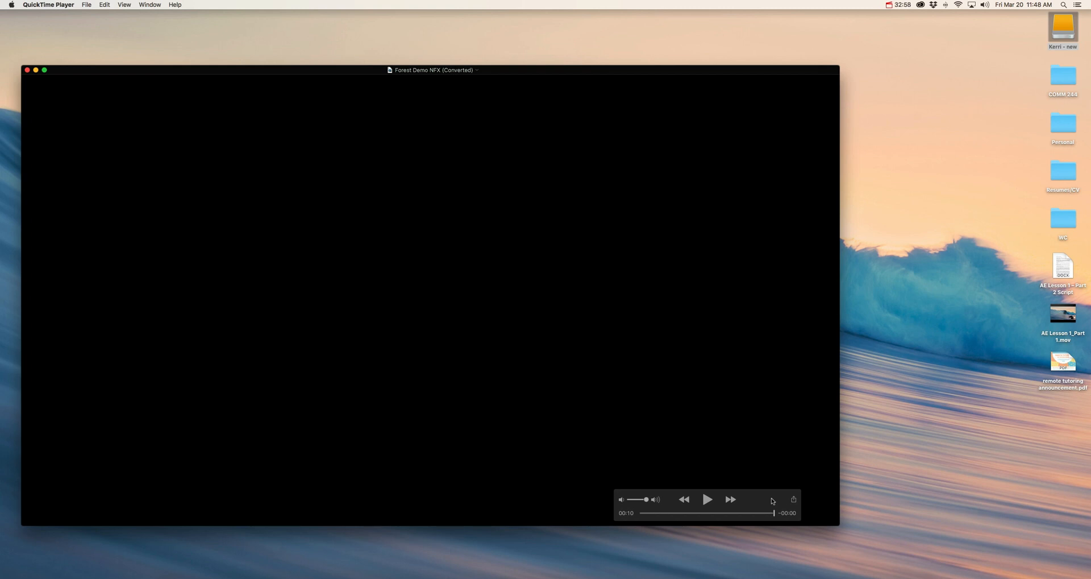
left_click_drag(772, 500, 810, 502)
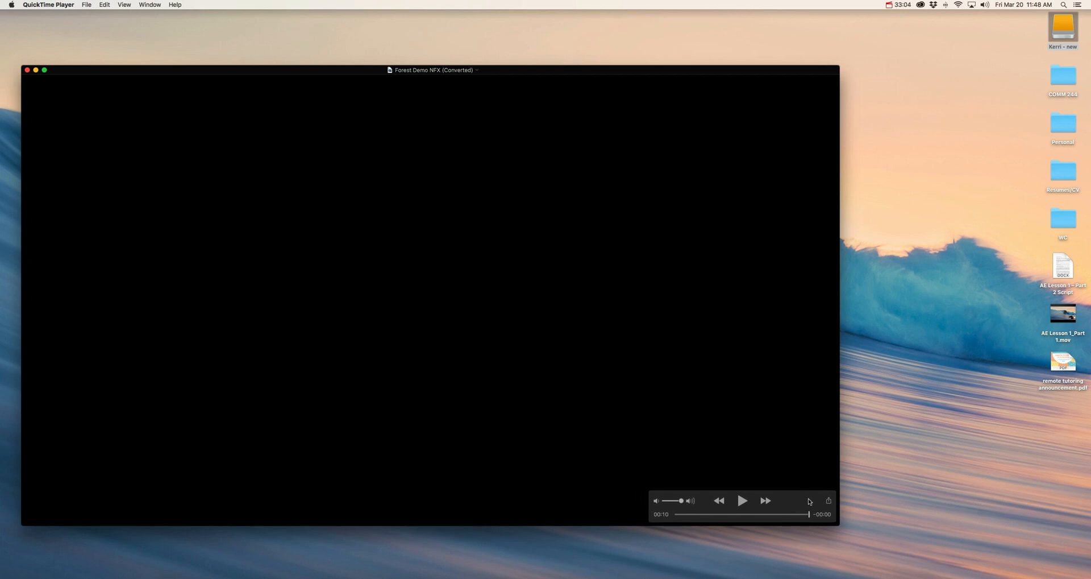
left_click(899, 4)
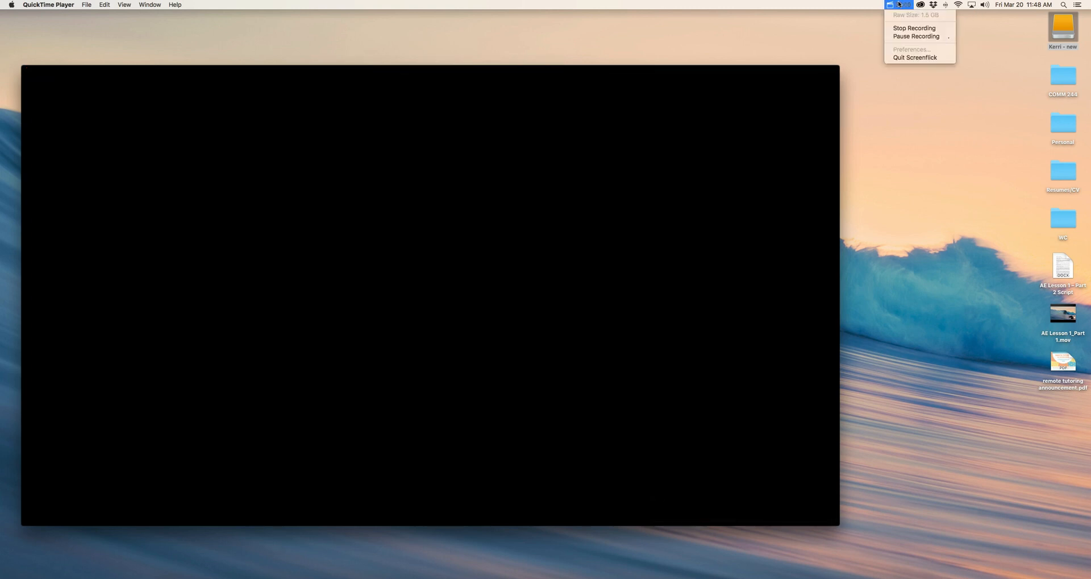